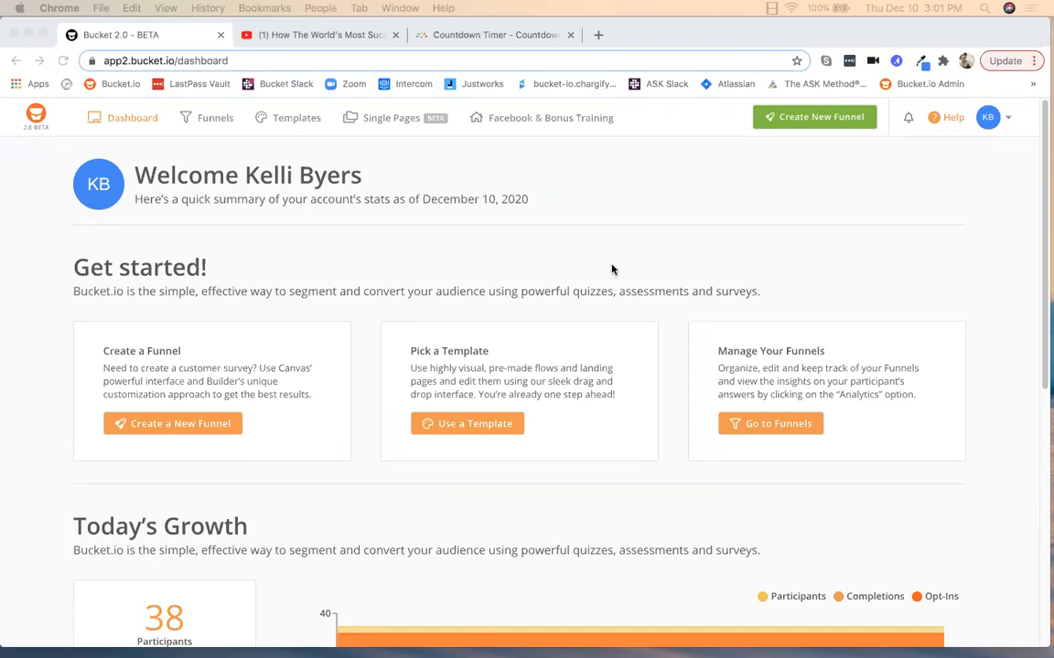
# Open the funnels list and look through the existing funnels, their statuses and tags
pyautogui.click(208, 122)
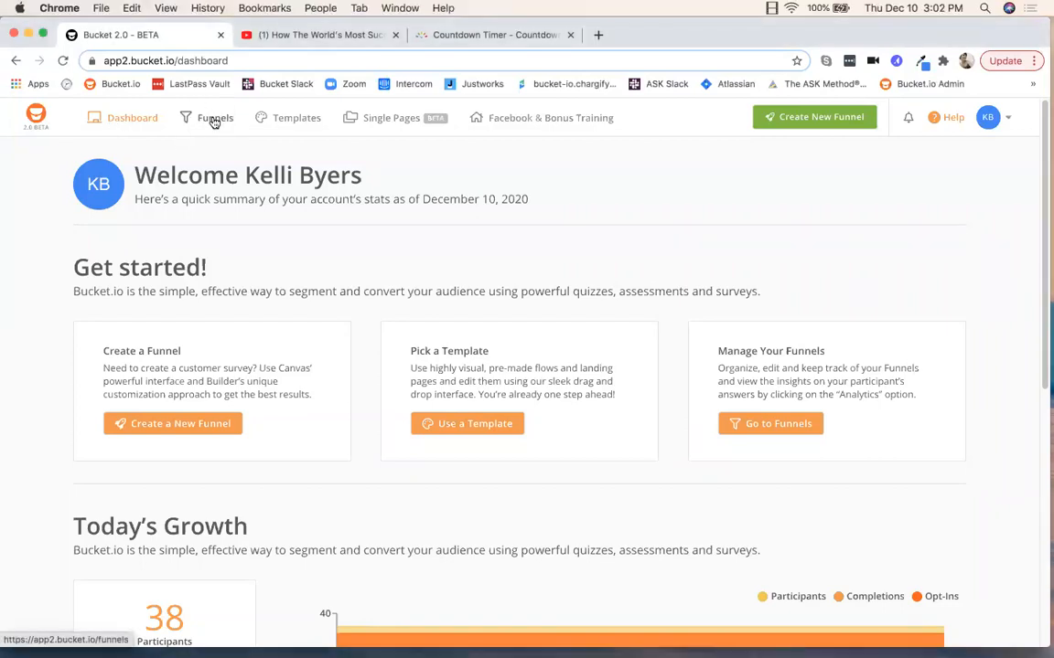
pyautogui.click(212, 120)
pyautogui.scroll(-2, 486, 353)
pyautogui.scroll(2, 486, 353)
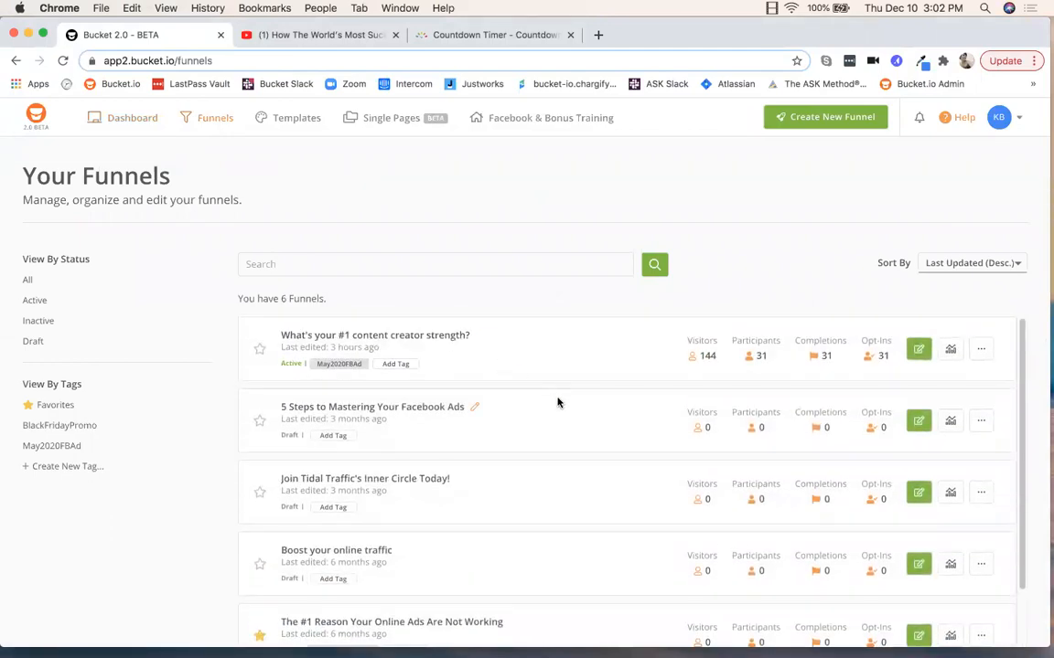
pyautogui.scroll(-3, 548, 406)
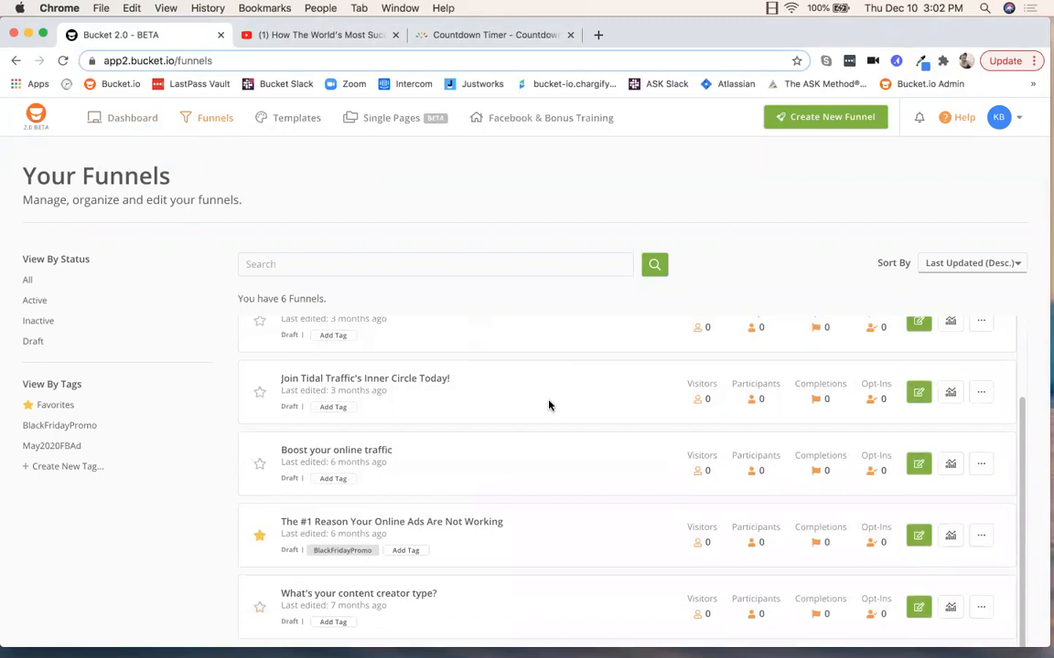
pyautogui.scroll(3, 549, 405)
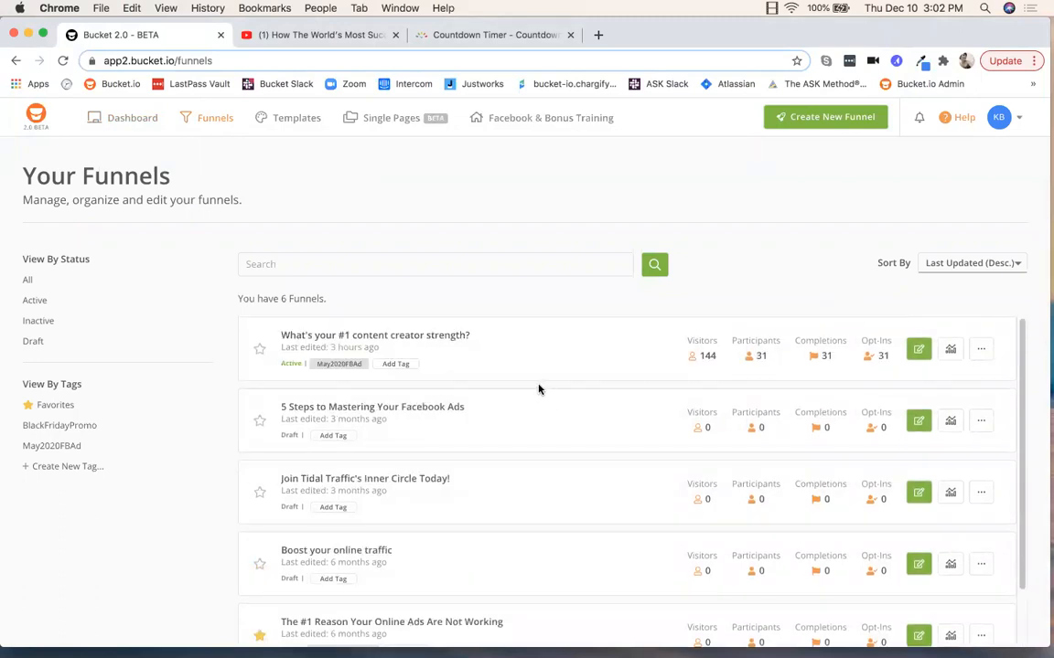
pyautogui.scroll(-3, 533, 391)
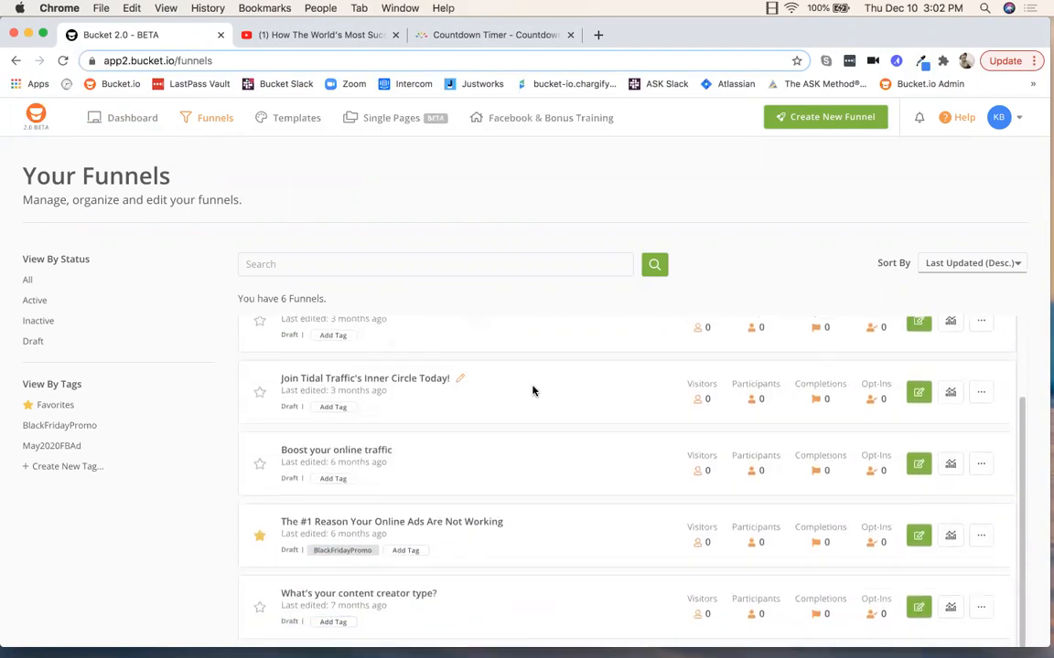
pyautogui.scroll(3, 532, 391)
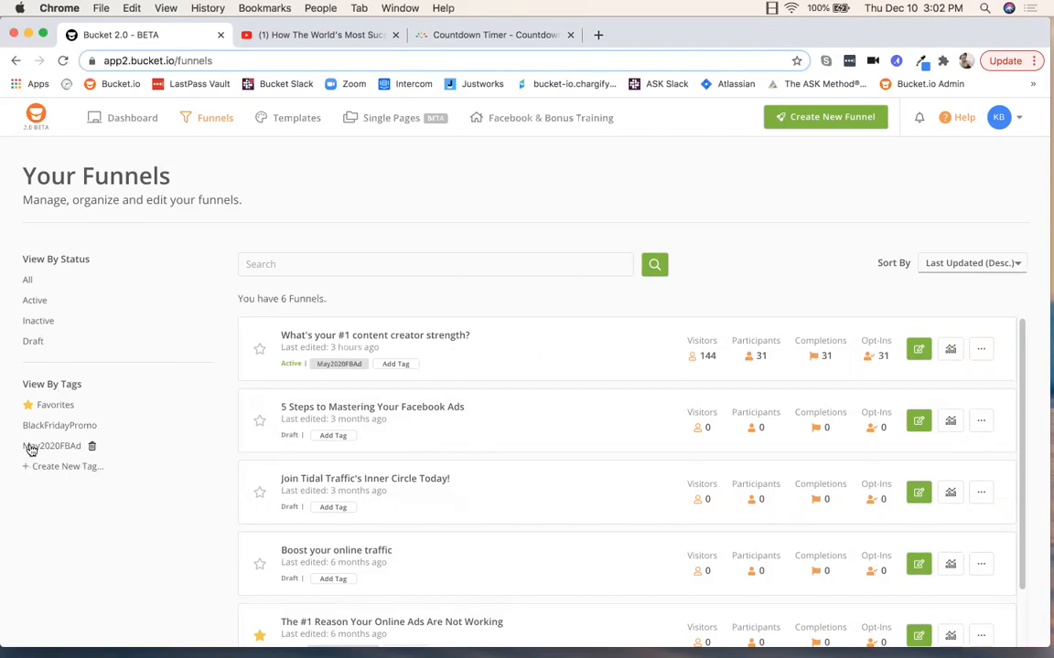
# Open the entry for a new tag and try out the favorite marker on the "What's your #1 content creator strength?" funnel
pyautogui.click(46, 469)
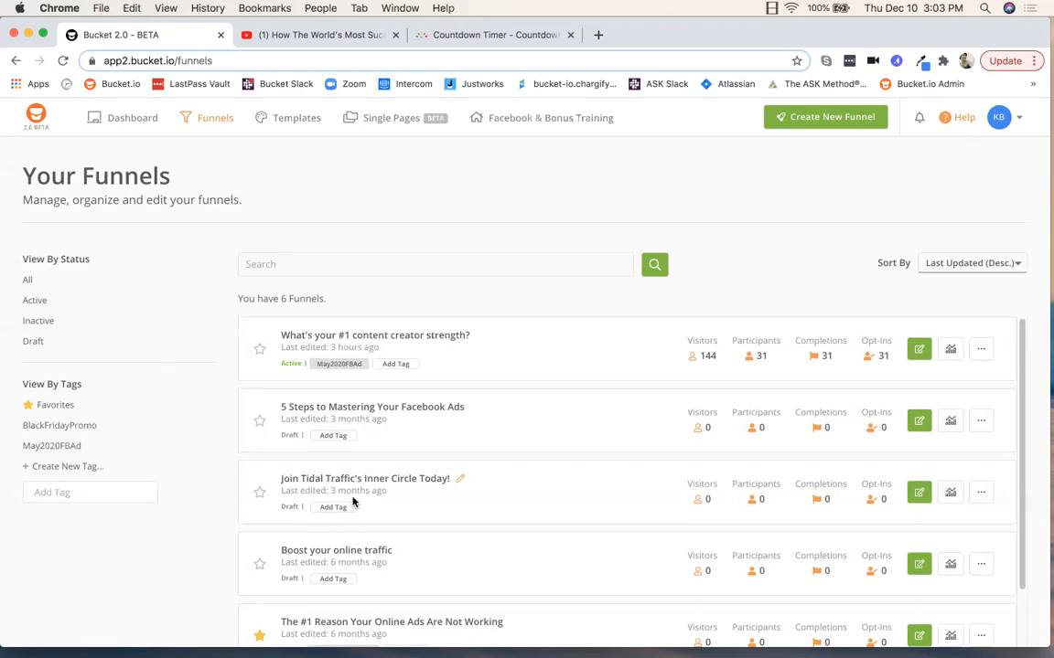
pyautogui.click(259, 350)
pyautogui.scroll(-1, 648, 378)
pyautogui.scroll(-3, 649, 381)
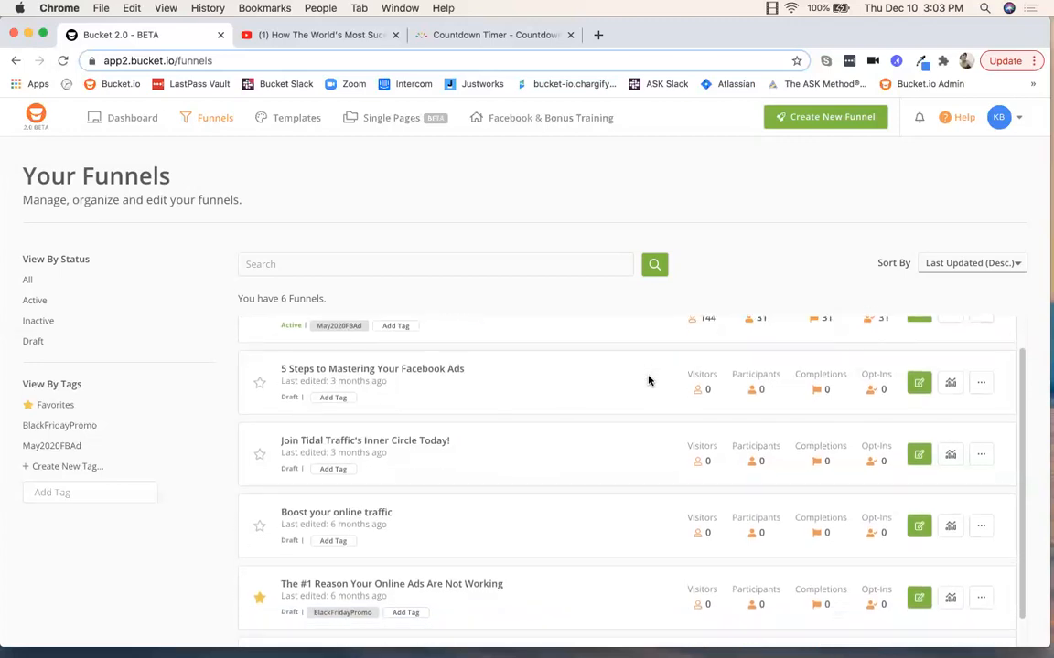
pyautogui.scroll(3, 615, 417)
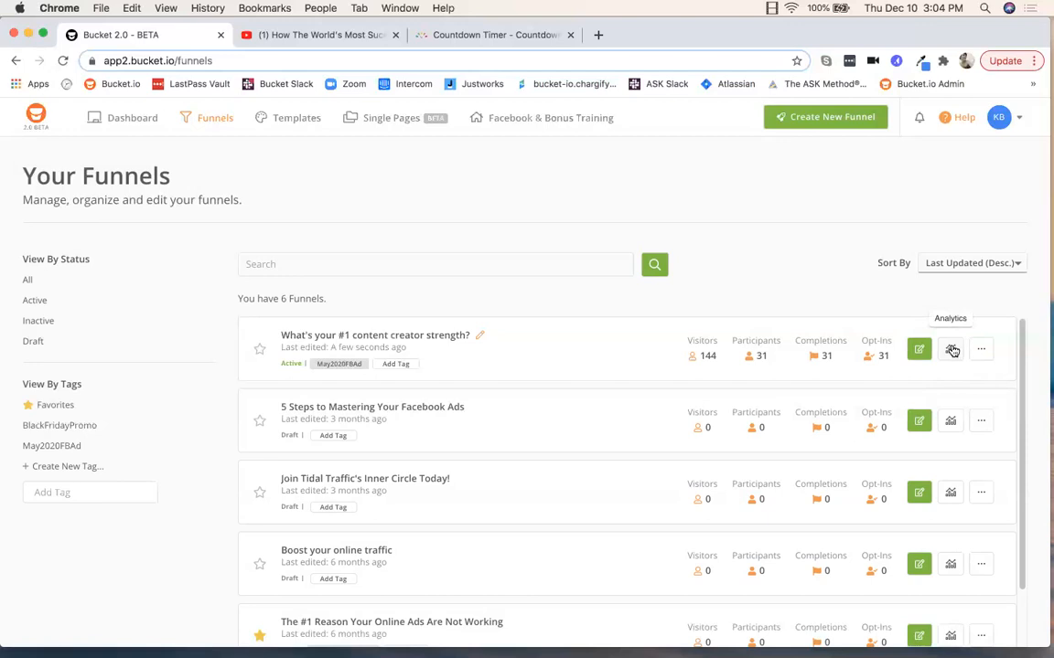
# Open the analytics of the "What's your #1 content creator strength?" funnel and review the Funnel Overview and Pre-Quiz Stats
pyautogui.click(952, 350)
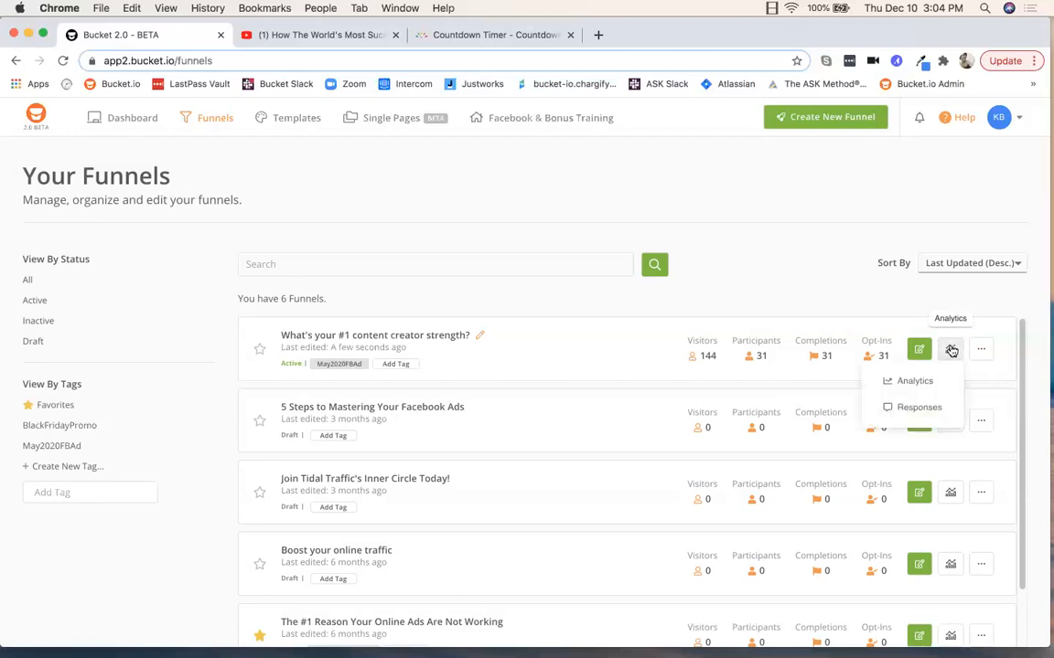
pyautogui.click(910, 385)
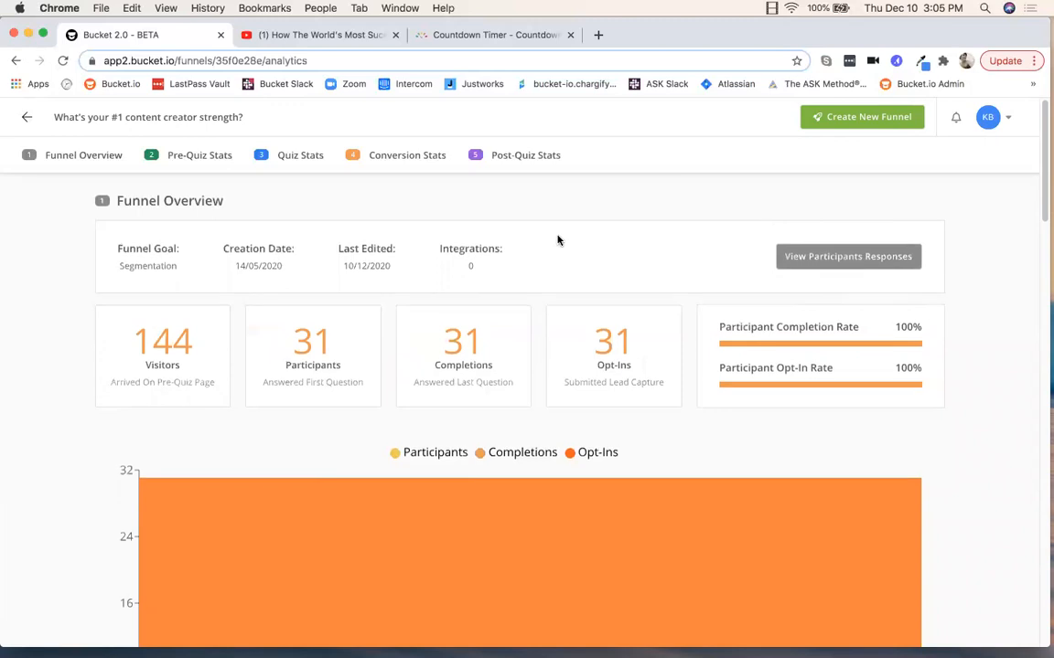
pyautogui.scroll(-2, 557, 239)
pyautogui.scroll(-8, 557, 240)
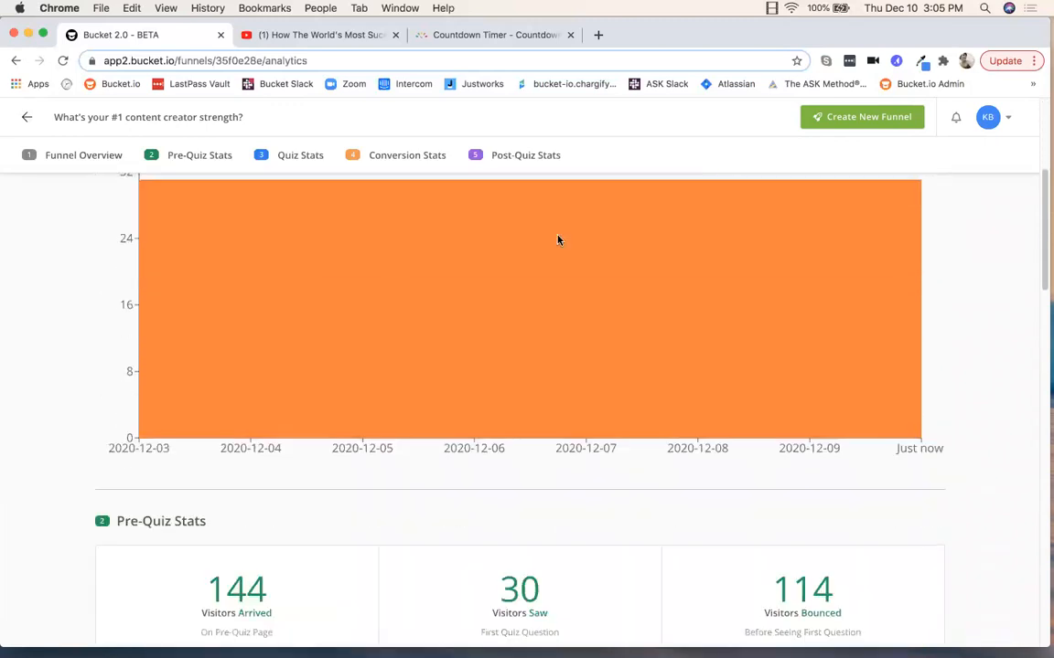
pyautogui.scroll(-5, 557, 240)
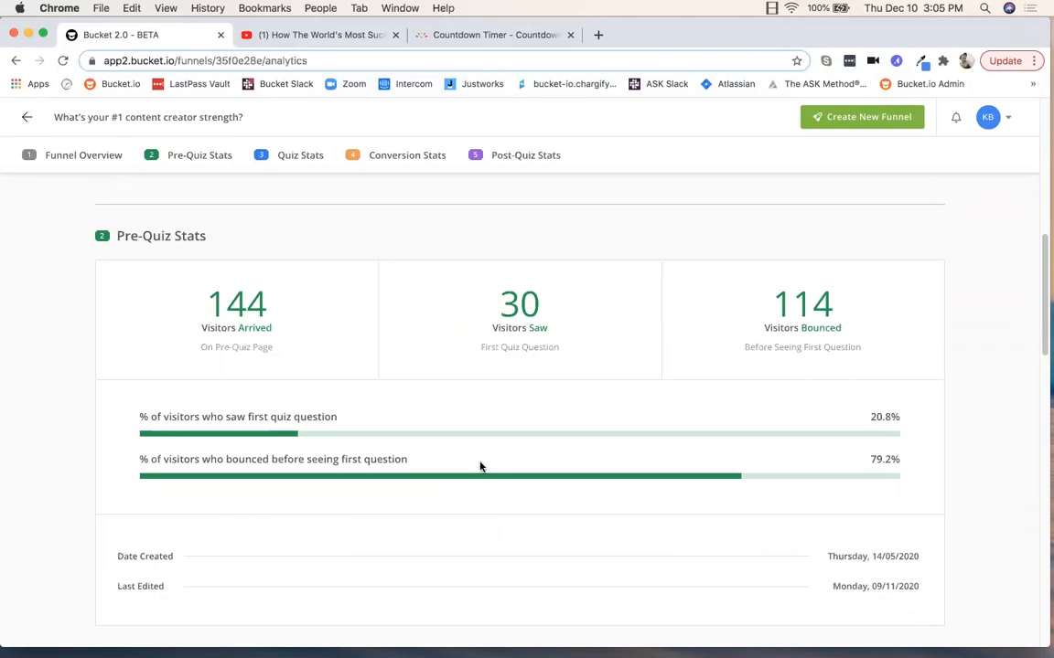
pyautogui.scroll(-5, 302, 344)
pyautogui.scroll(-2, 302, 344)
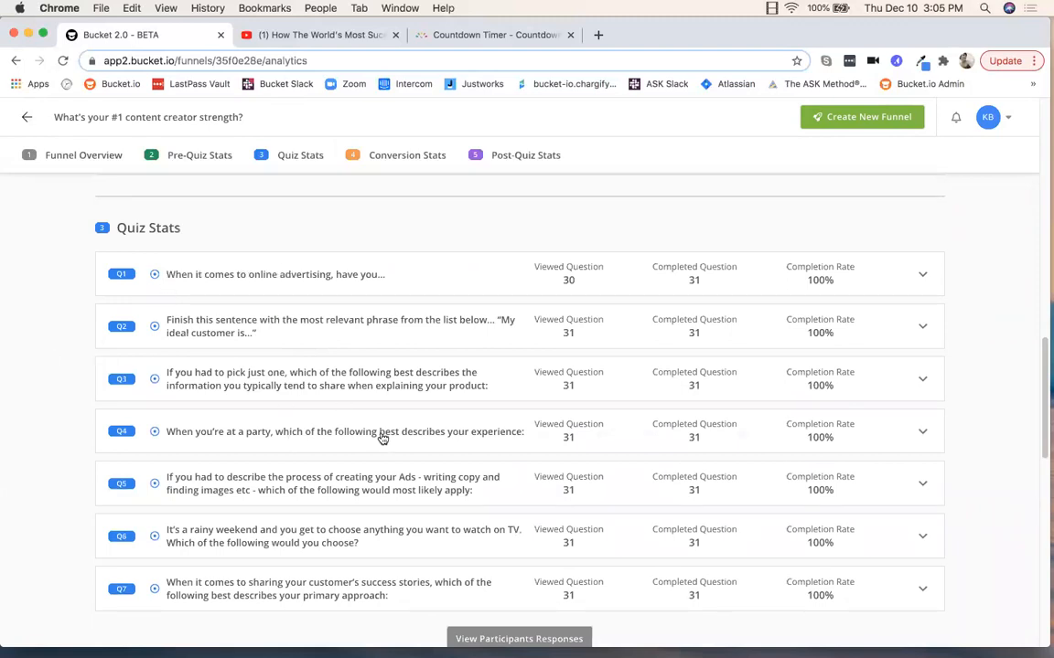
# Expand the answer breakdown of question Q2 and review the Conversion Stats and Post-Quiz Stats
pyautogui.click(923, 327)
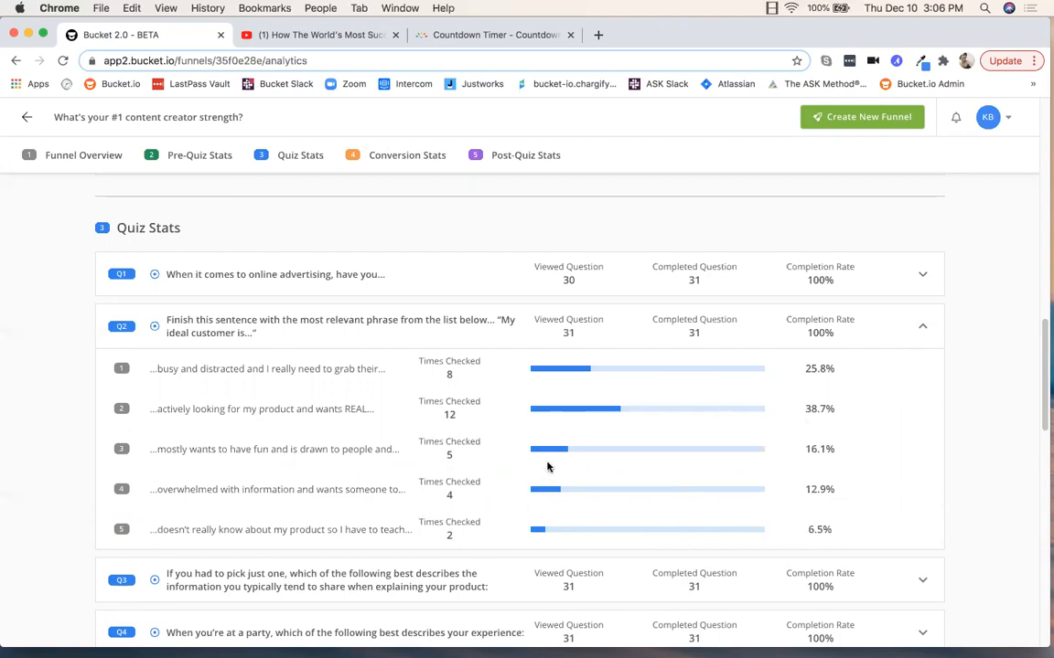
pyautogui.scroll(-5, 614, 445)
pyautogui.scroll(-3, 613, 445)
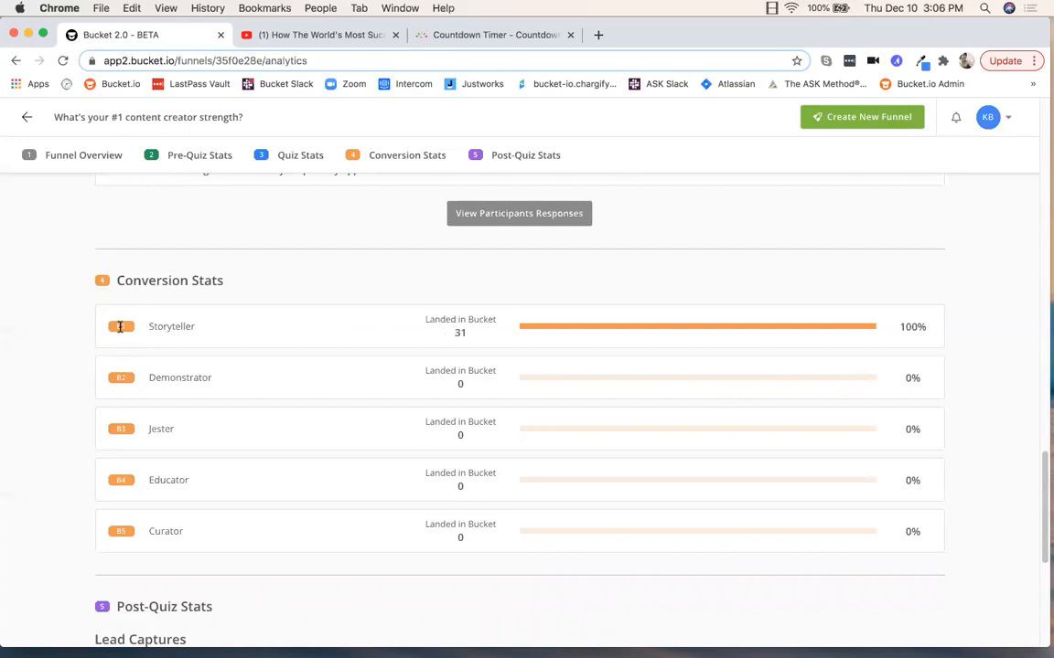
pyautogui.scroll(-6, 173, 326)
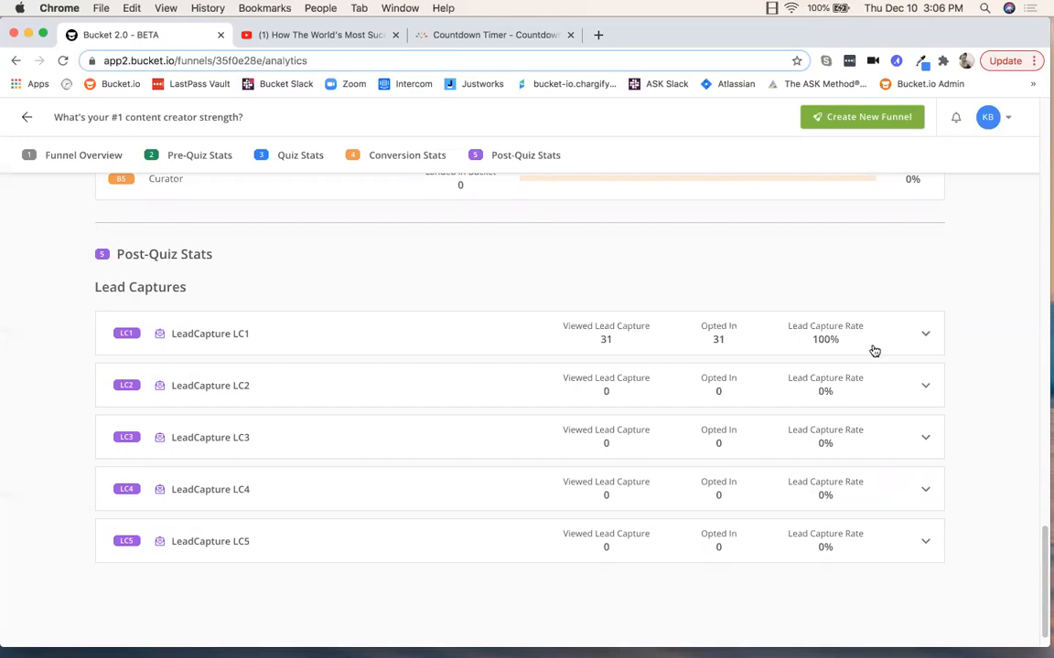
pyautogui.scroll(15, 873, 351)
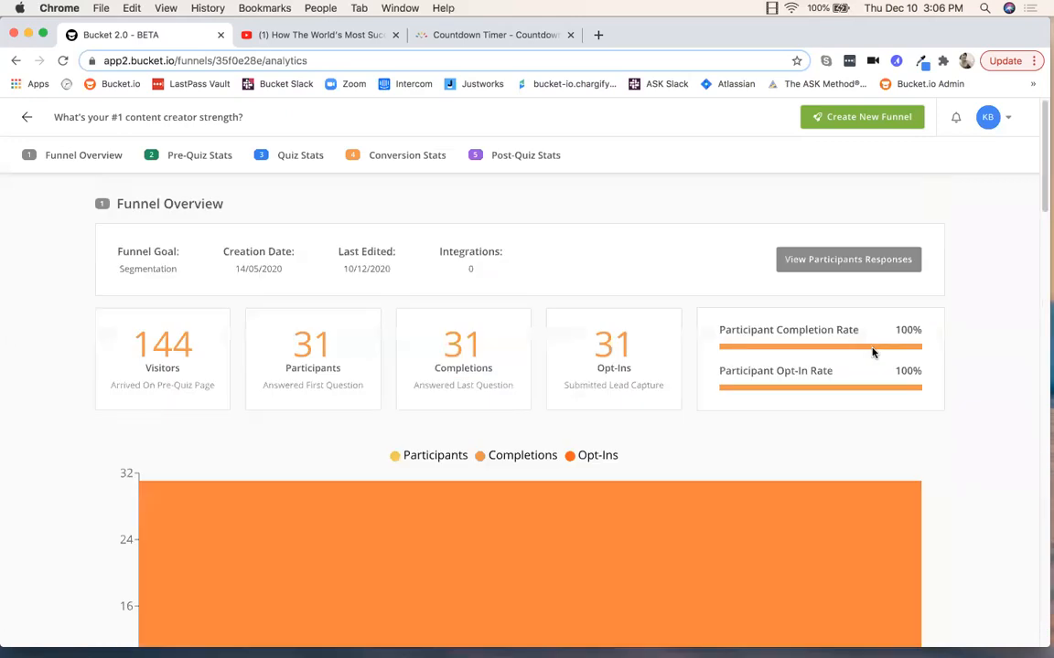
# View the participants' responses, trying out row selection on the first three responses and clearing it again
pyautogui.click(836, 260)
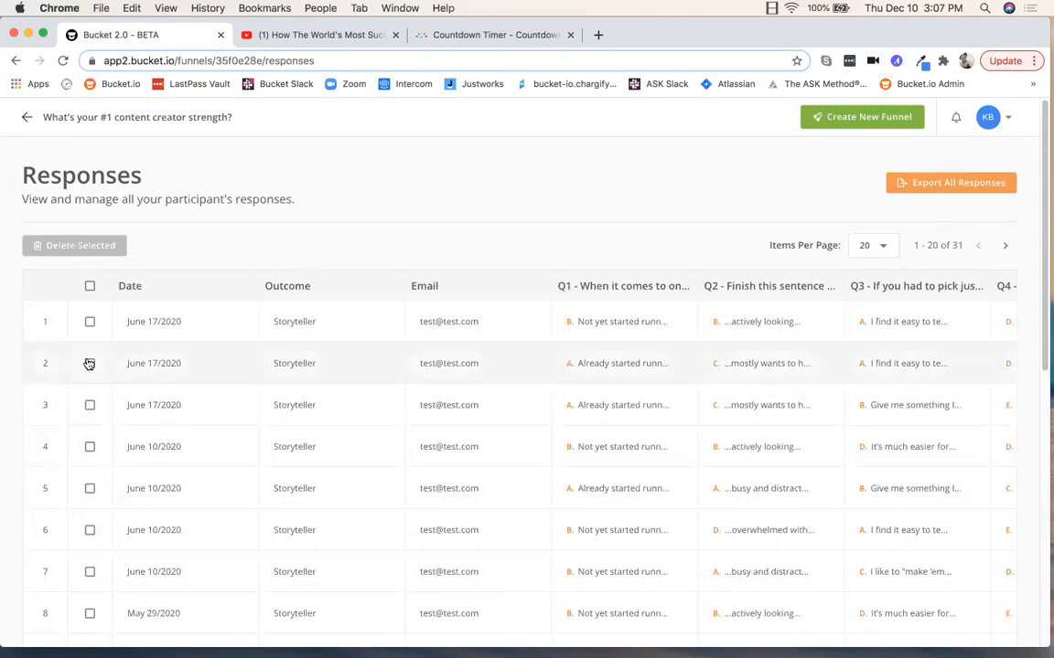
pyautogui.click(90, 322)
pyautogui.click(90, 363)
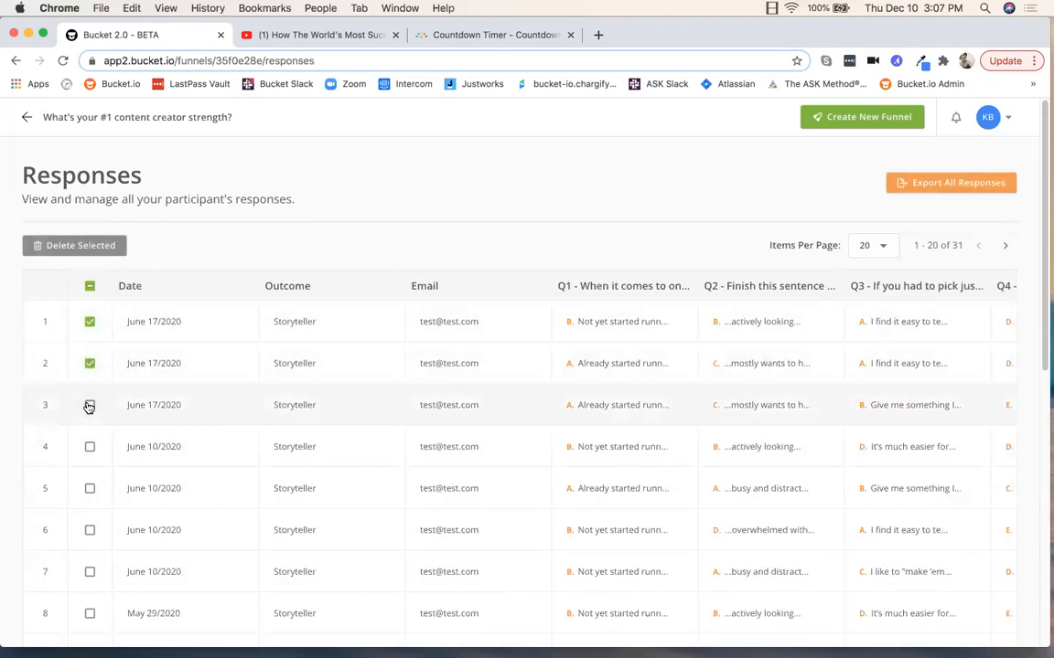
pyautogui.click(89, 405)
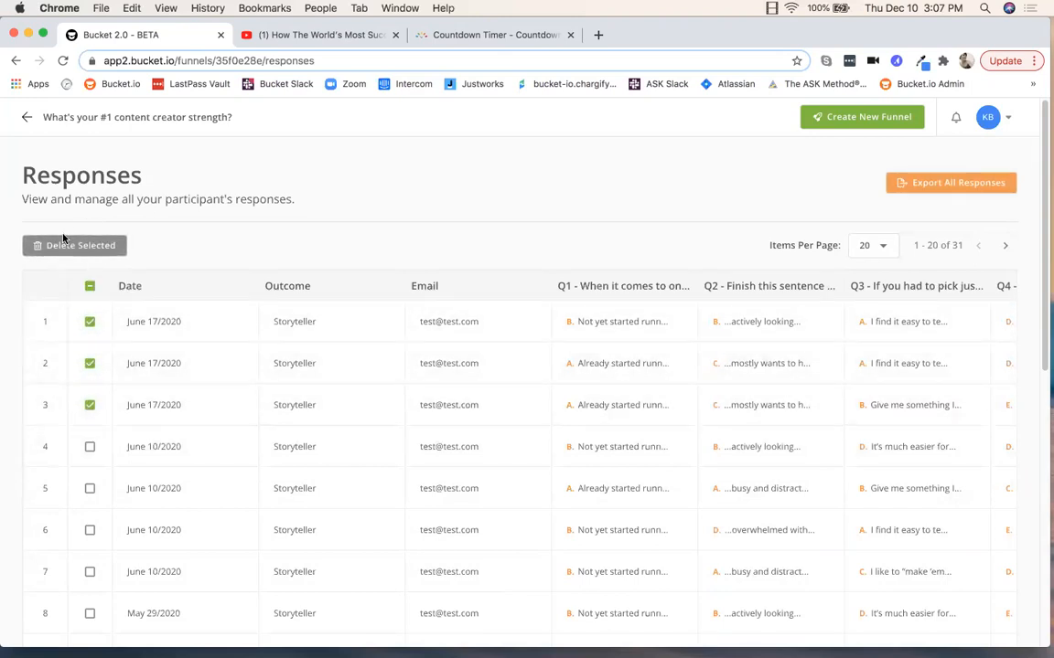
pyautogui.click(89, 322)
pyautogui.click(89, 363)
pyautogui.click(89, 405)
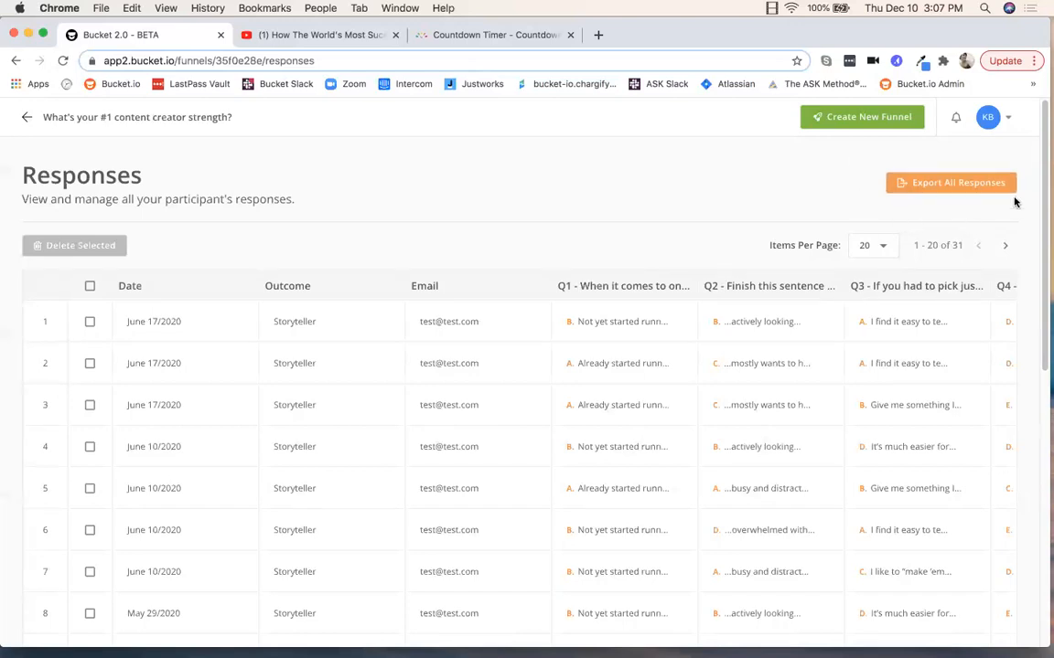
# Start exporting all responses and cancel at the email request
pyautogui.click(937, 185)
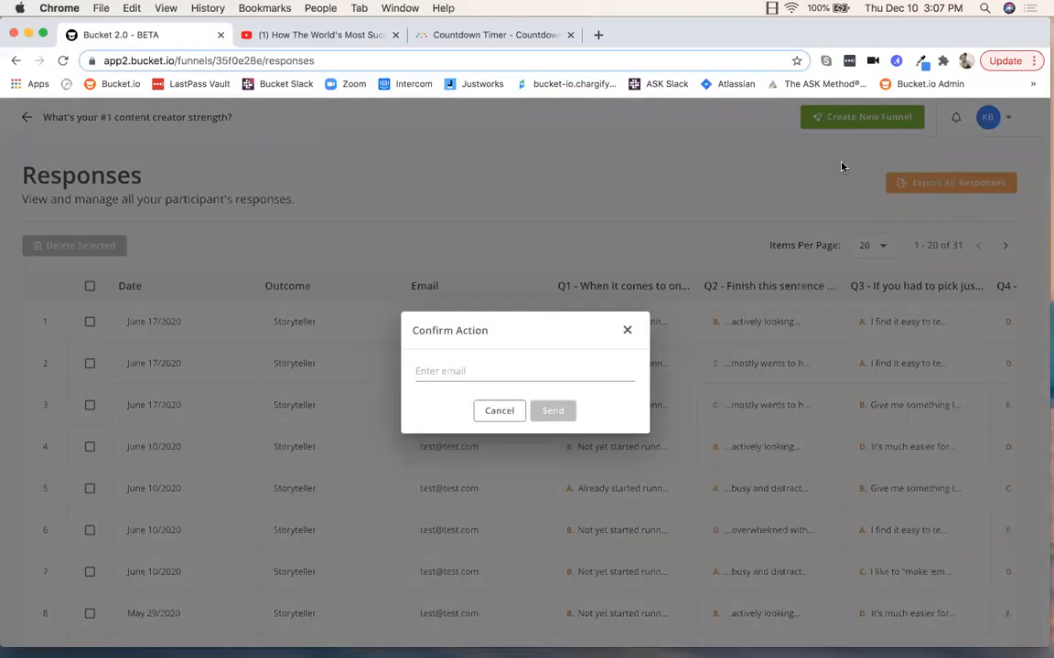
pyautogui.click(420, 372)
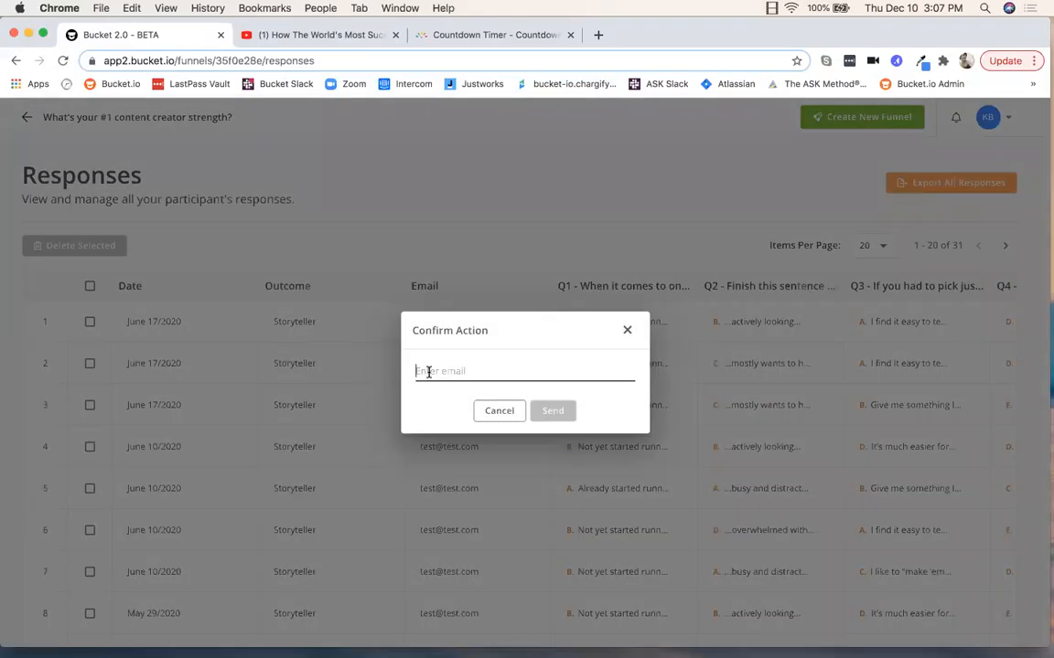
pyautogui.click(629, 331)
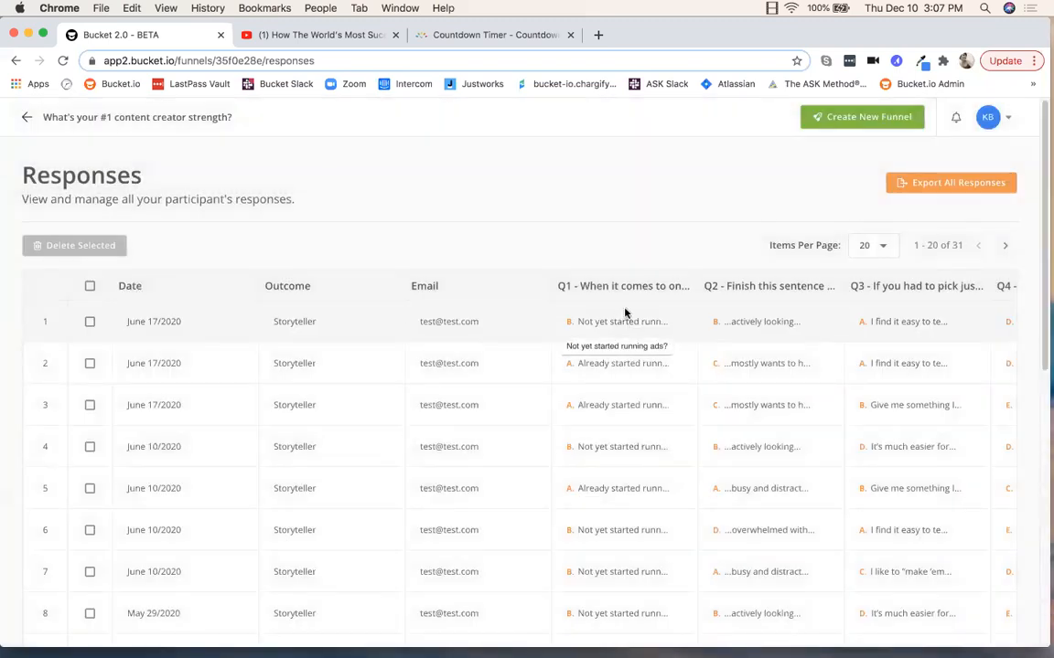
# Return to the funnels list and review the additional actions offered for the "What's your #1 content creator strength?" funnel
pyautogui.click(25, 115)
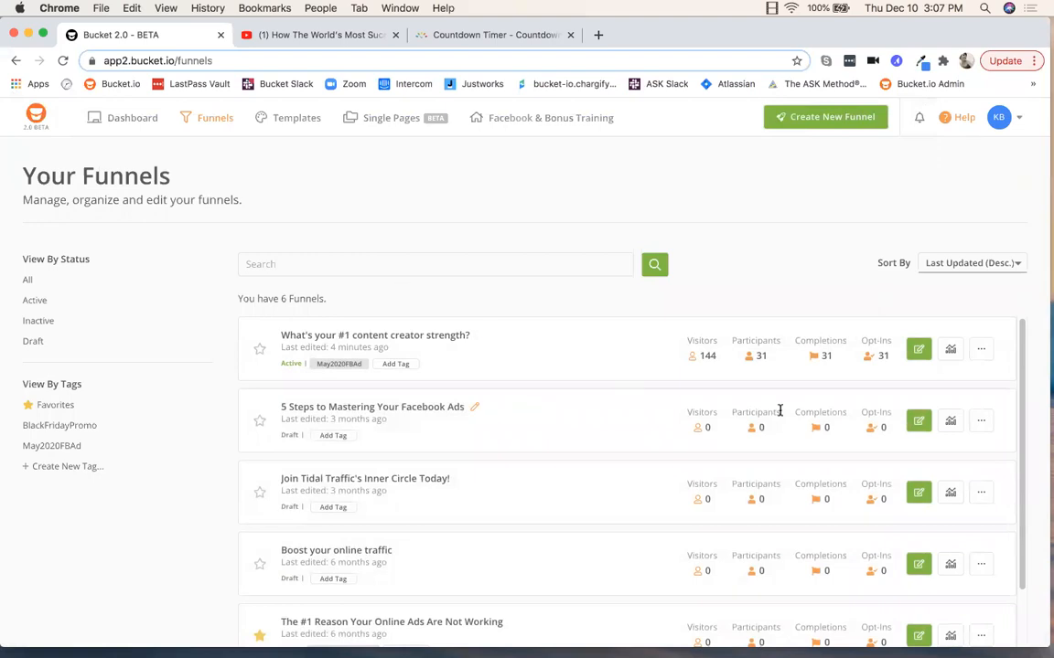
pyautogui.click(982, 351)
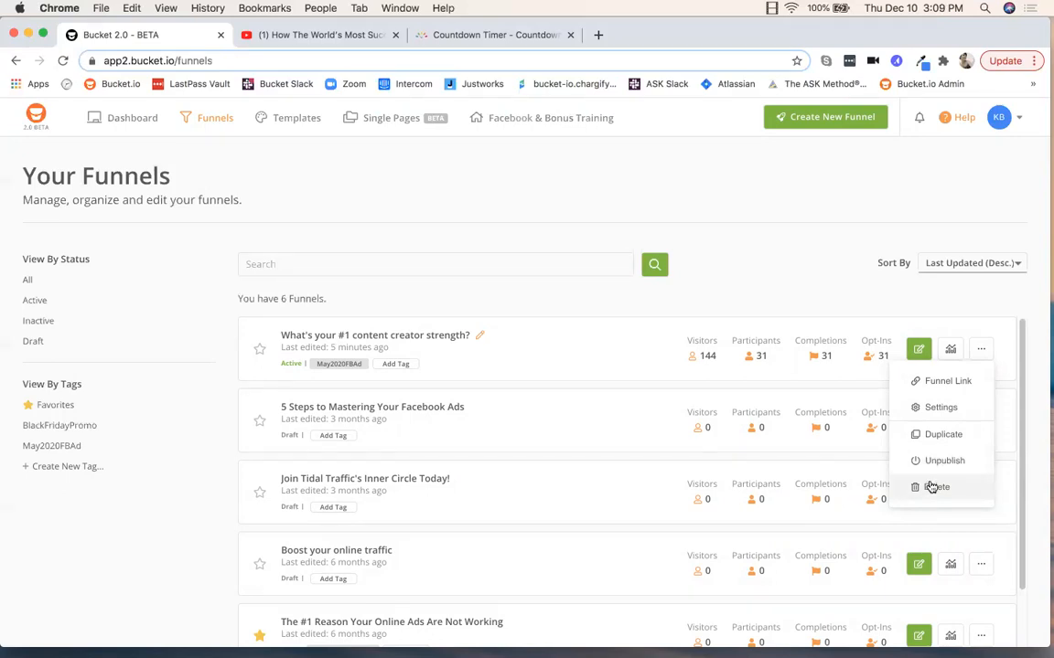
pyautogui.click(790, 179)
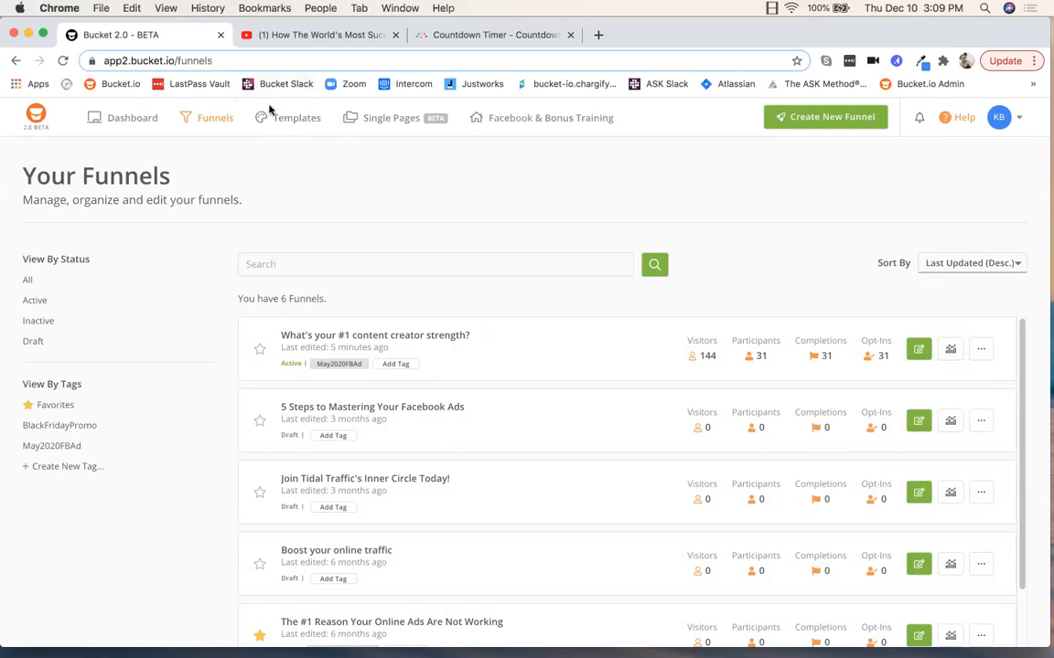
# Open the template gallery and browse the available funnel and quiz templates
pyautogui.click(296, 122)
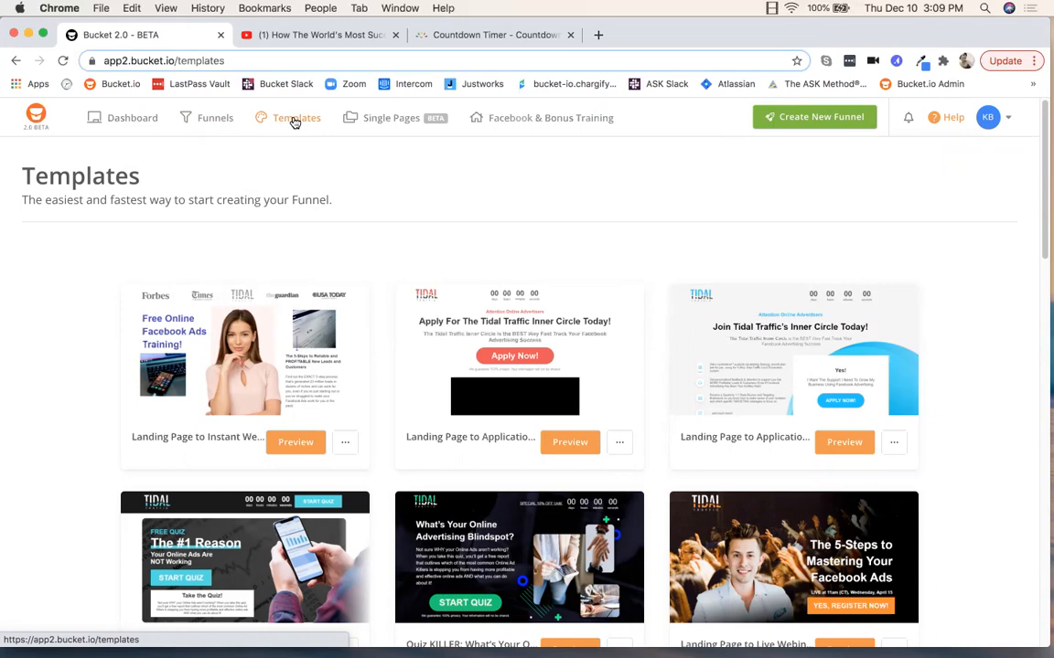
pyautogui.scroll(-5, 329, 163)
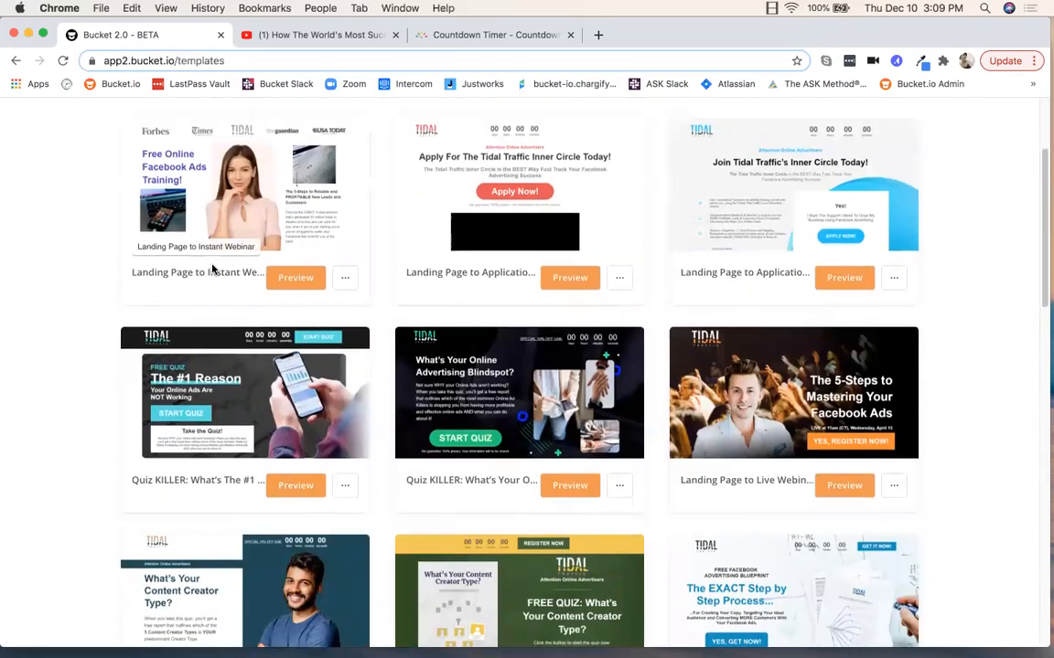
pyautogui.scroll(2, 206, 262)
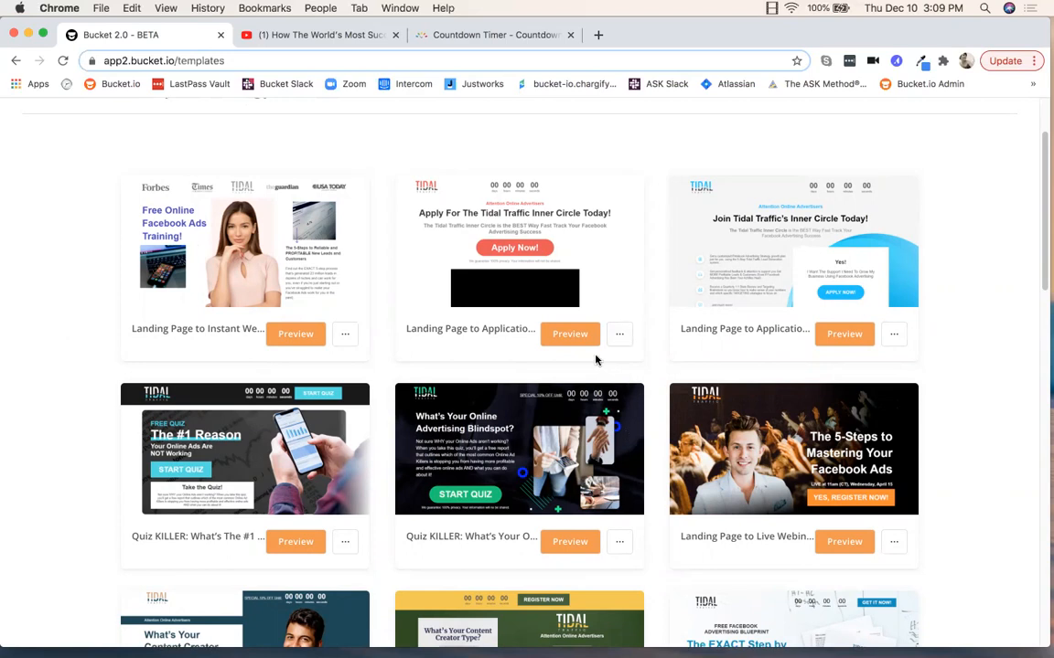
pyautogui.scroll(-1, 595, 359)
pyautogui.scroll(-3, 596, 359)
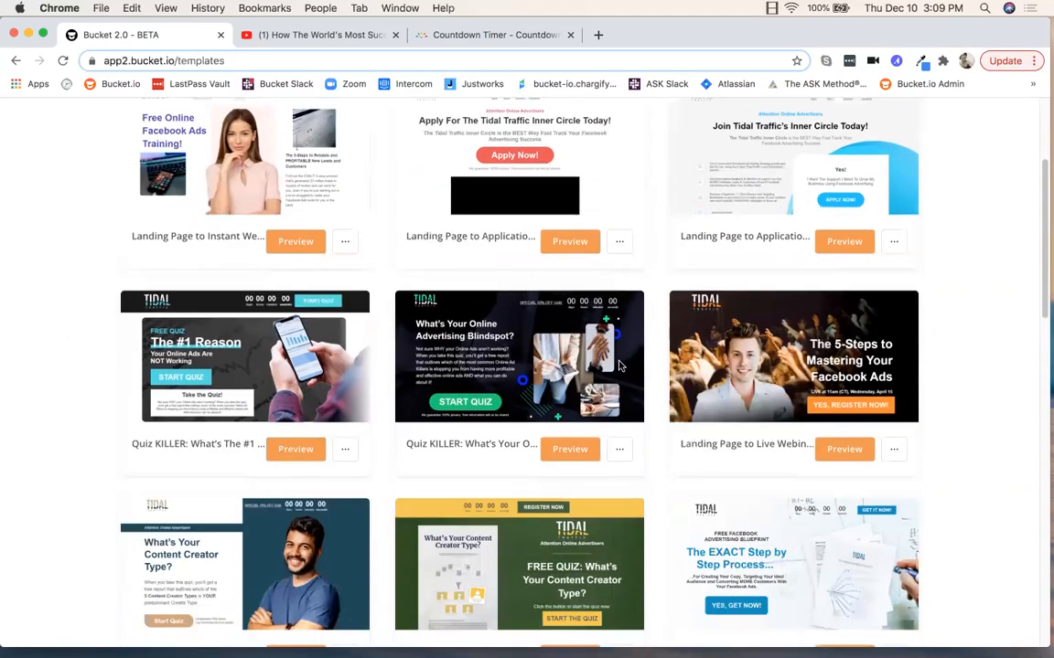
pyautogui.scroll(-1, 677, 361)
pyautogui.scroll(-10, 693, 370)
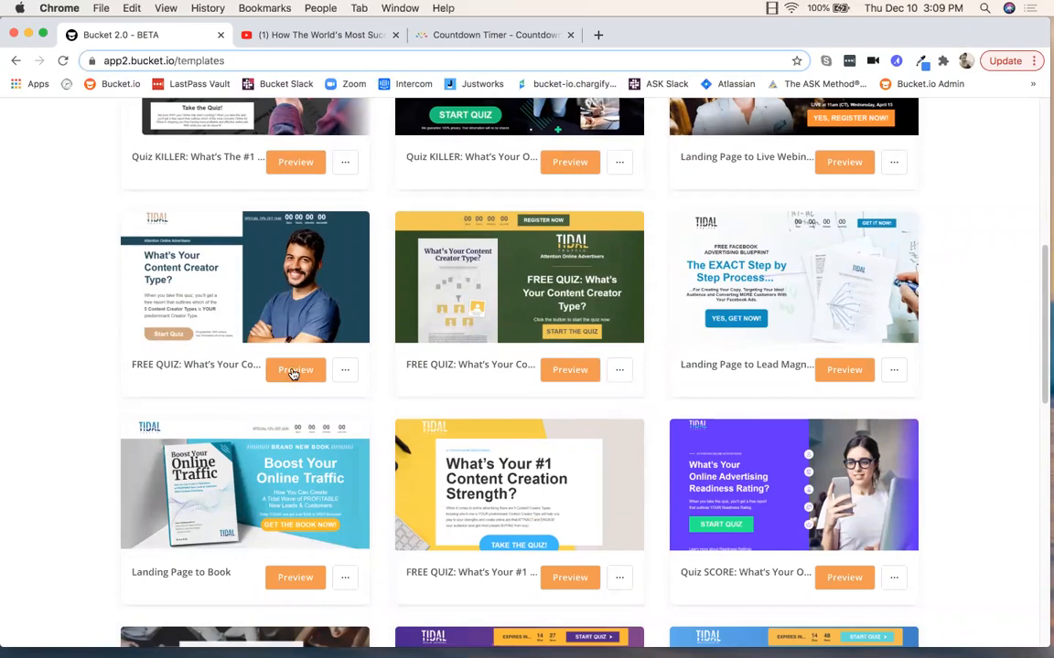
# Preview the blue "What's Your Content Creator Type?" free quiz template and look over its landing page
pyautogui.click(293, 370)
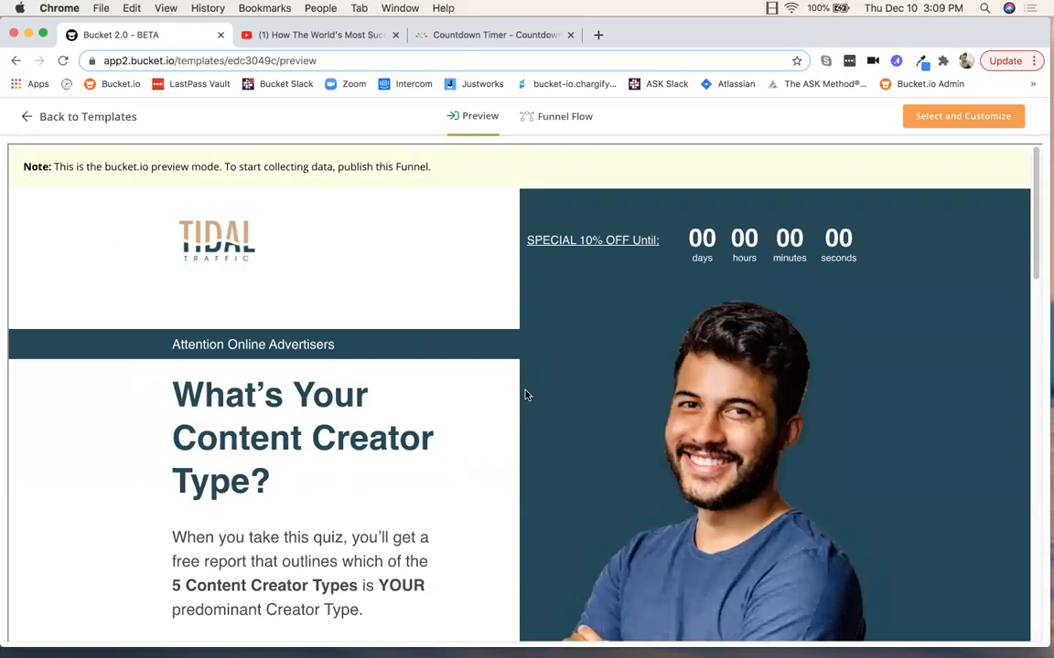
pyautogui.scroll(-3, 527, 396)
pyautogui.scroll(-4, 526, 394)
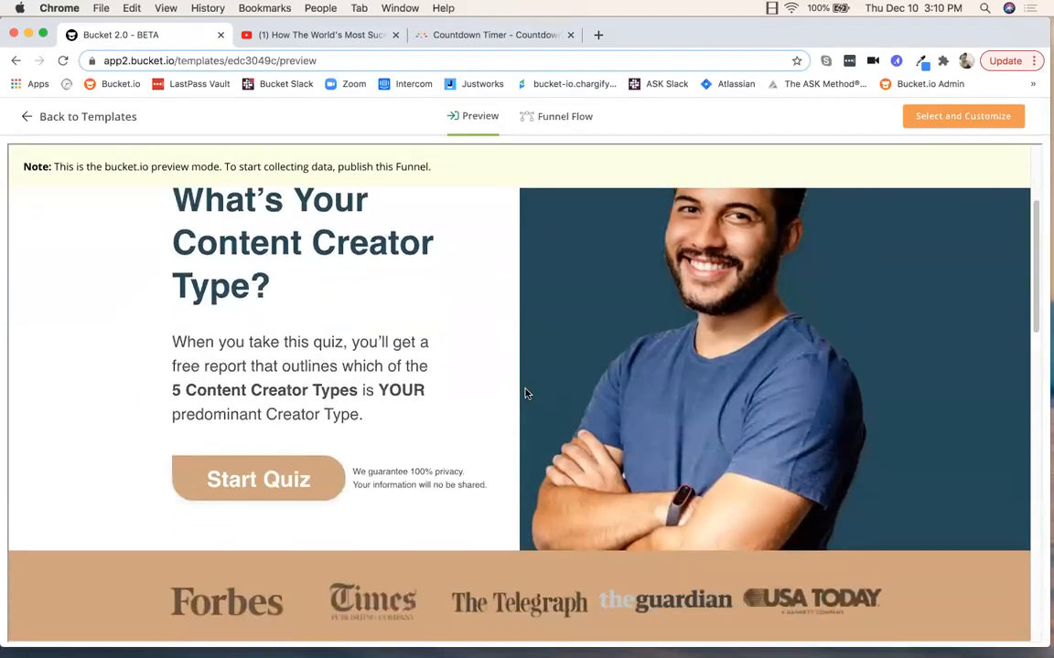
# Examine the rest of the quiz template's landing page, from the media logos and free report section down to the footer links
pyautogui.scroll(-5, 526, 394)
pyautogui.scroll(-9, 526, 394)
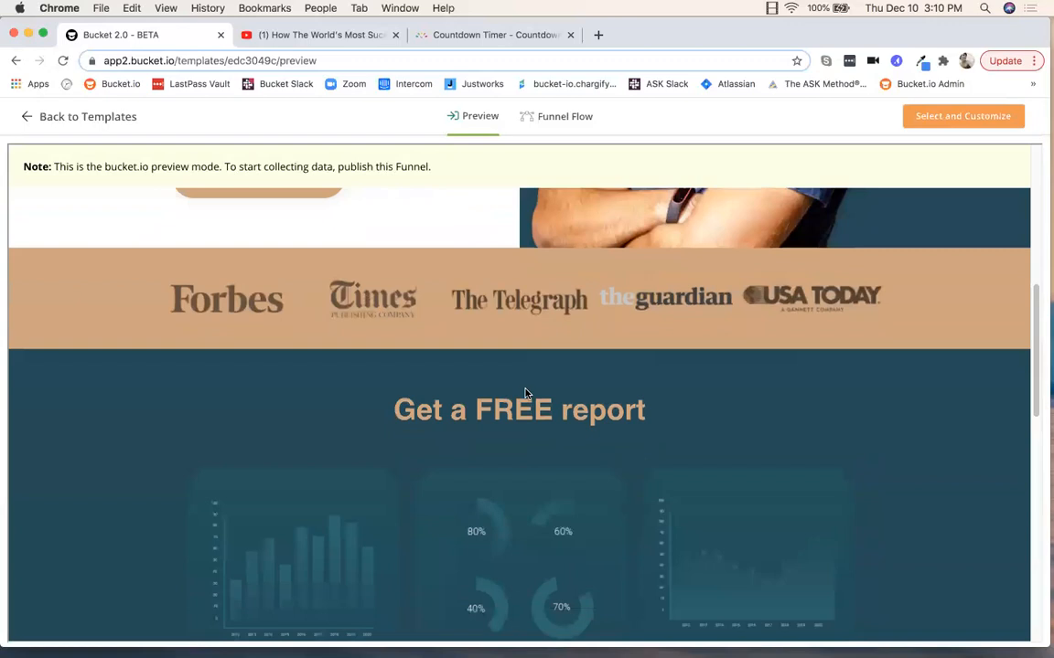
pyautogui.scroll(-10, 525, 395)
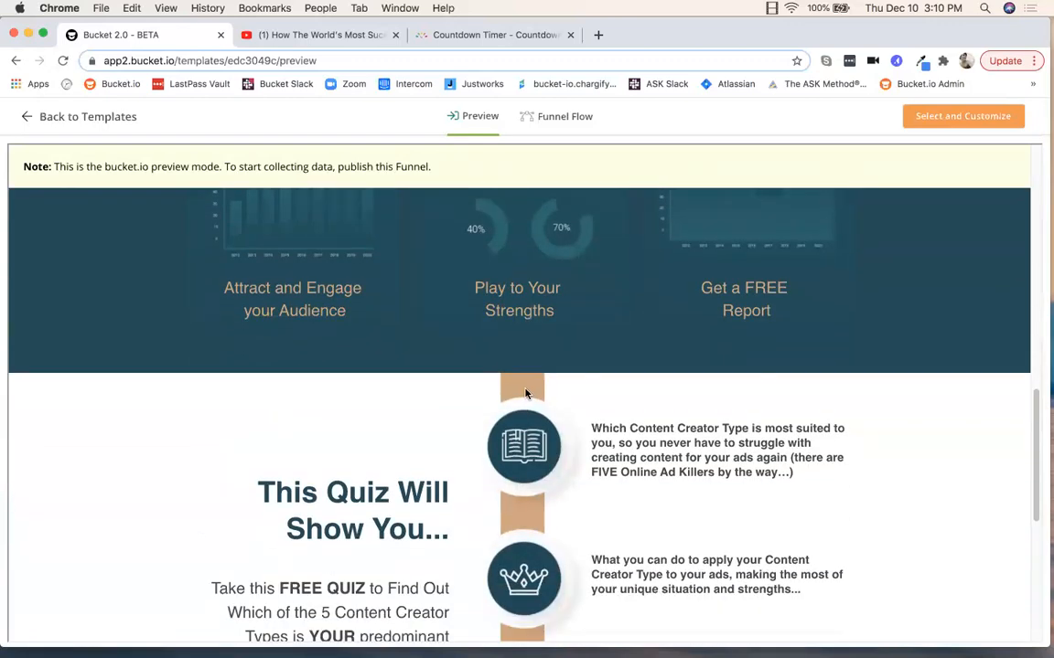
pyautogui.scroll(-1, 526, 394)
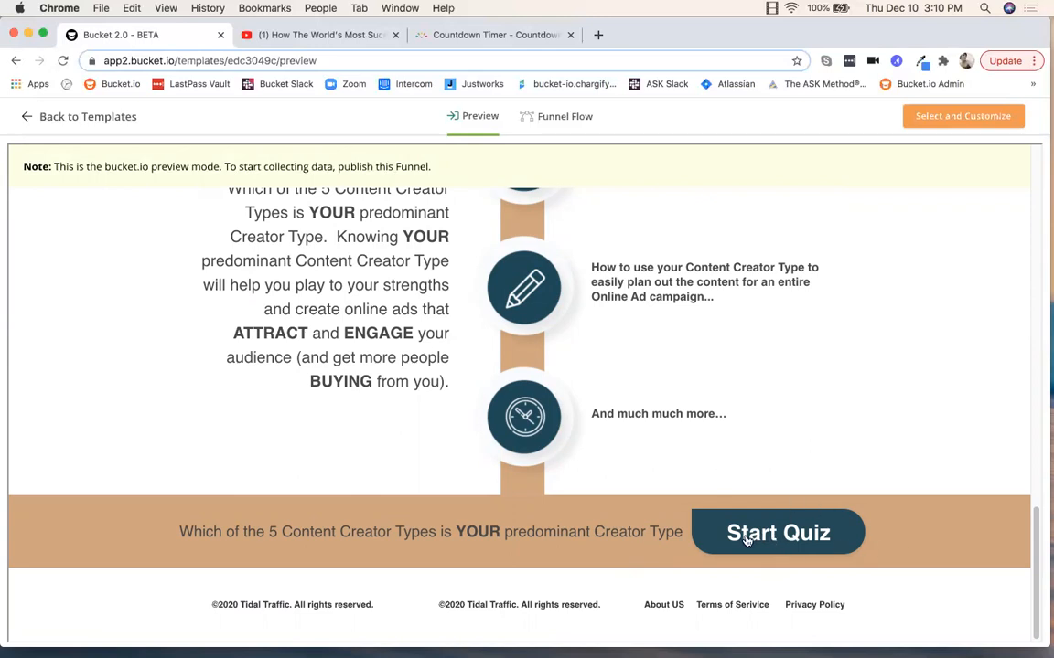
pyautogui.scroll(10, 702, 499)
pyautogui.scroll(10, 668, 467)
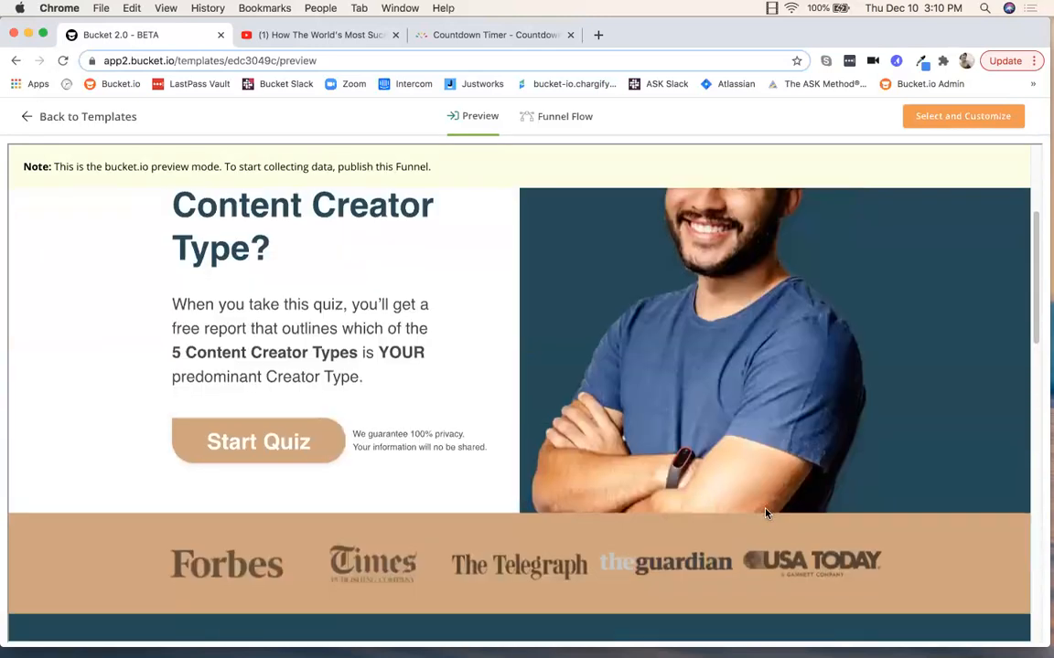
pyautogui.scroll(-3, 688, 457)
pyautogui.scroll(-19, 529, 376)
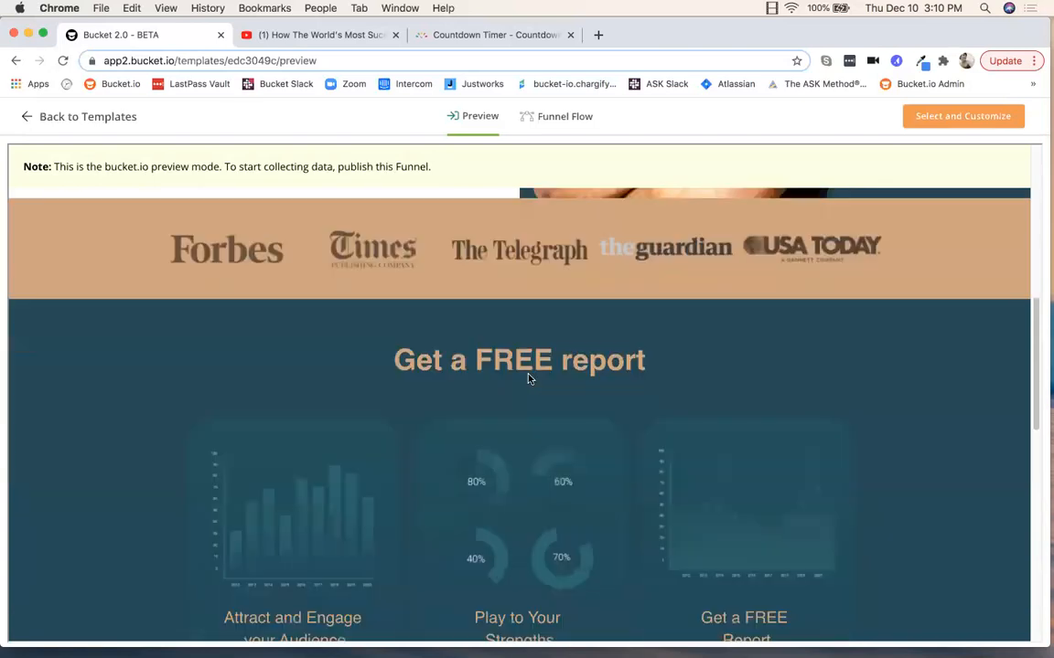
pyautogui.scroll(-1, 531, 371)
pyautogui.scroll(3, 658, 398)
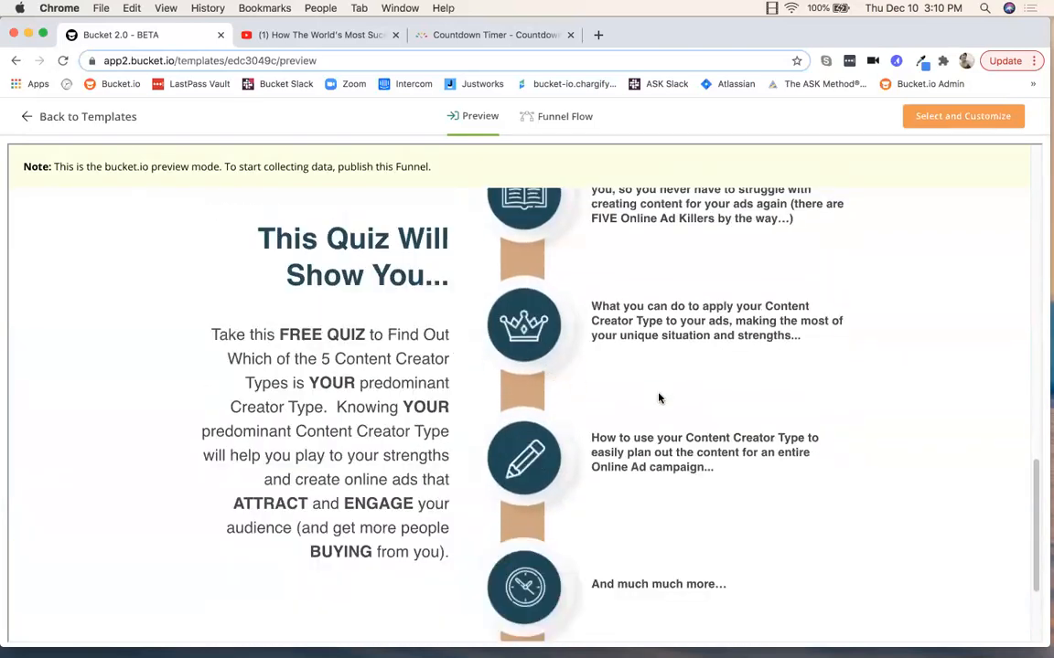
pyautogui.scroll(4, 671, 376)
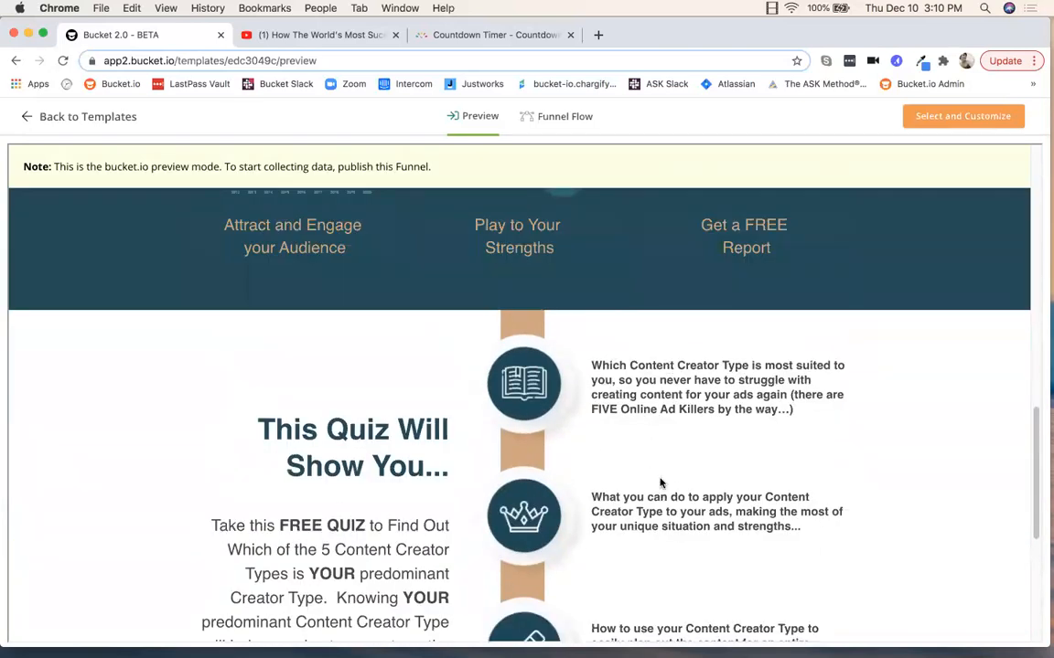
pyautogui.scroll(-8, 651, 465)
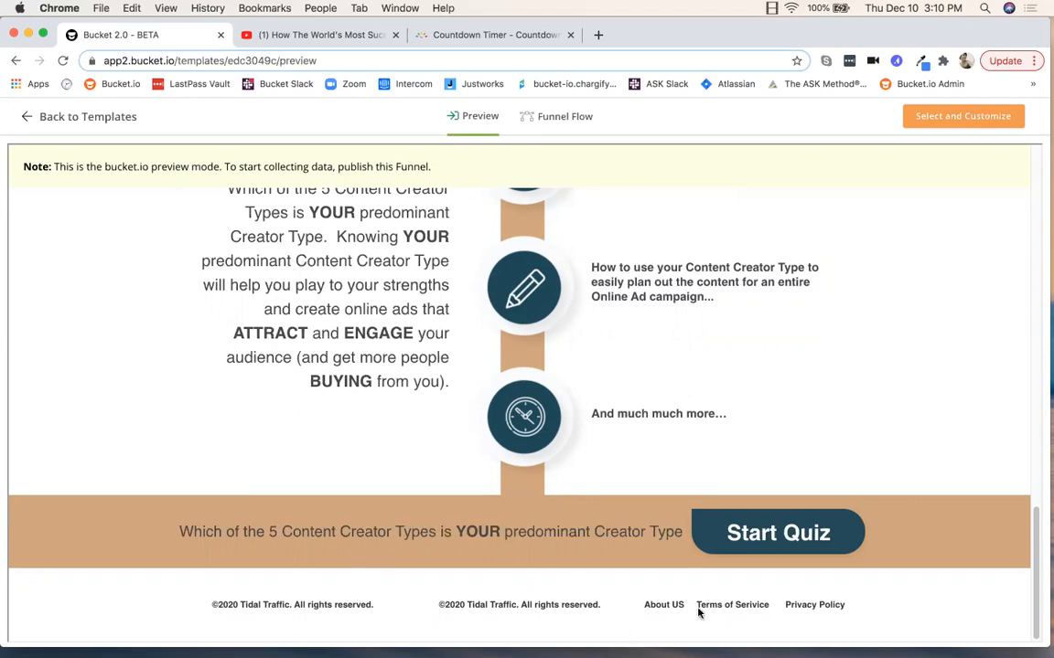
# Start the preview quiz, answer the online advertising question with "Already started running ads?", and close the quiz
pyautogui.click(778, 517)
pyautogui.scroll(-10, 774, 497)
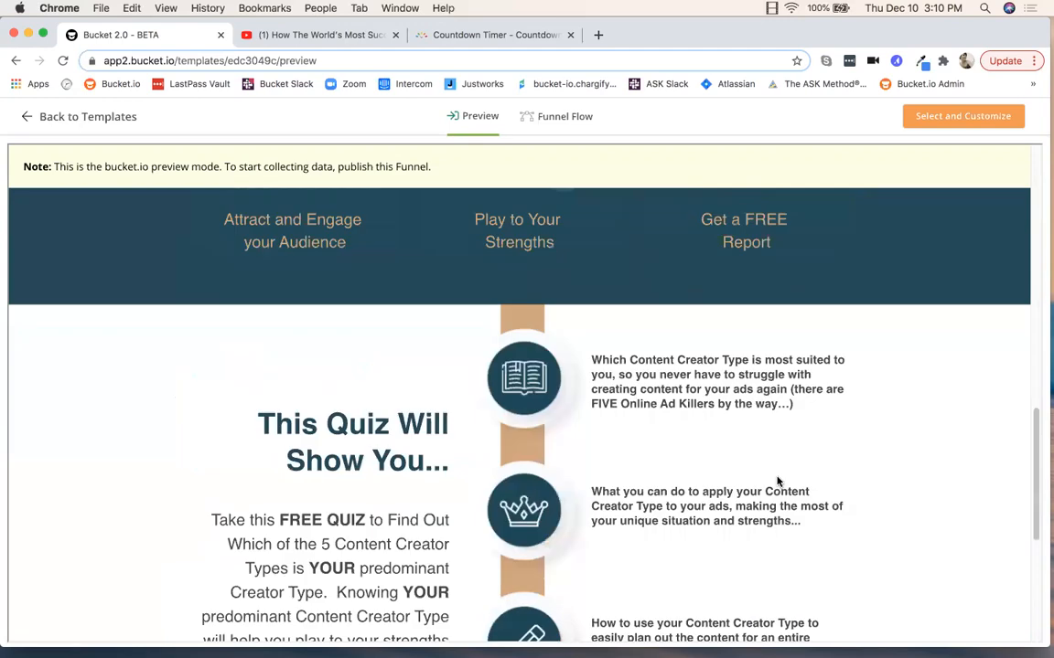
pyautogui.click(769, 534)
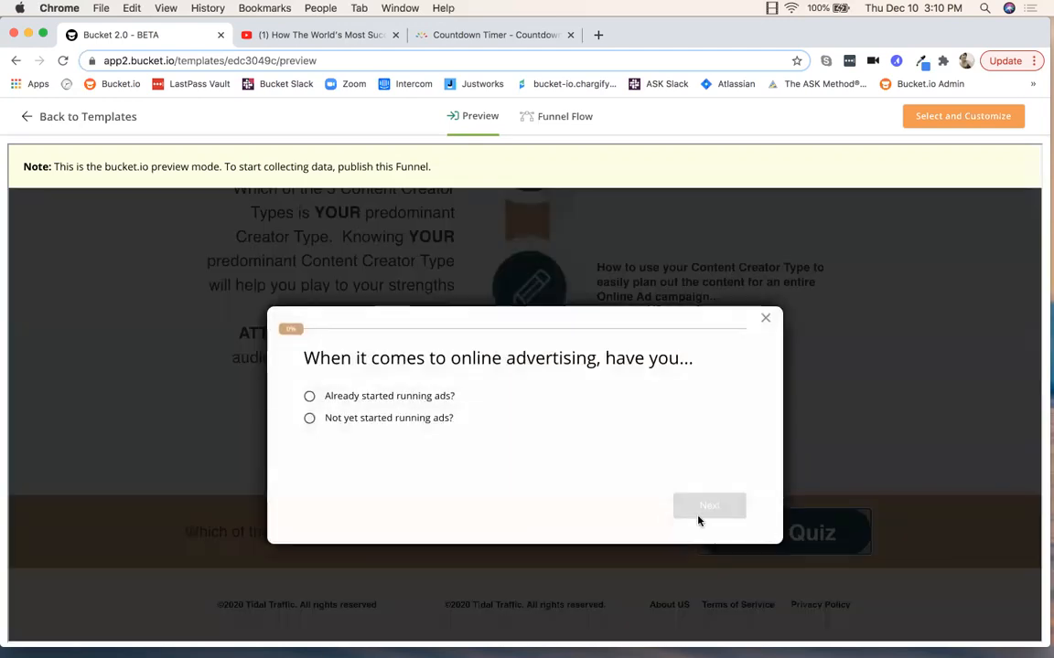
pyautogui.click(408, 398)
pyautogui.click(713, 504)
pyautogui.click(765, 319)
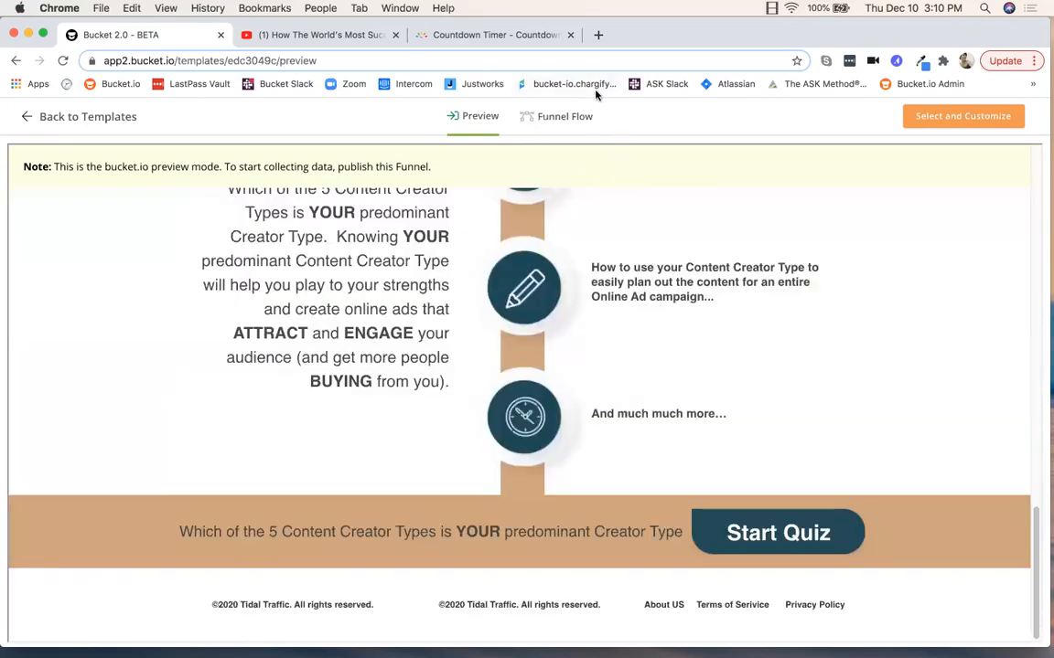
# Open the template's funnel flow and review it from the pre-quiz page through the quiz results to the post-quiz pages
pyautogui.click(555, 118)
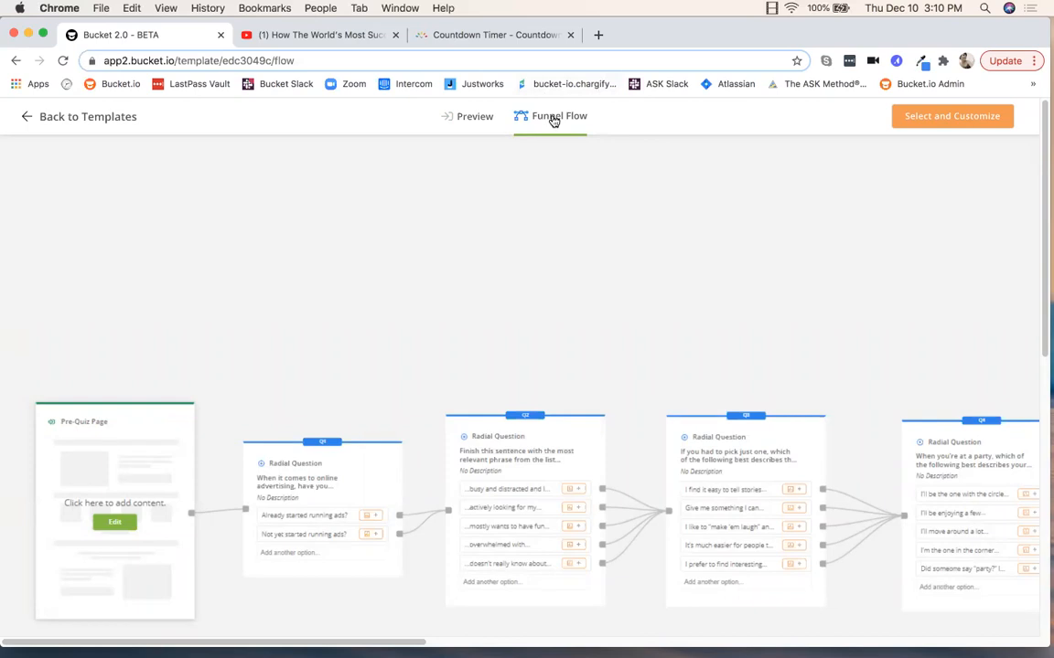
pyautogui.scroll(-4, 171, 320)
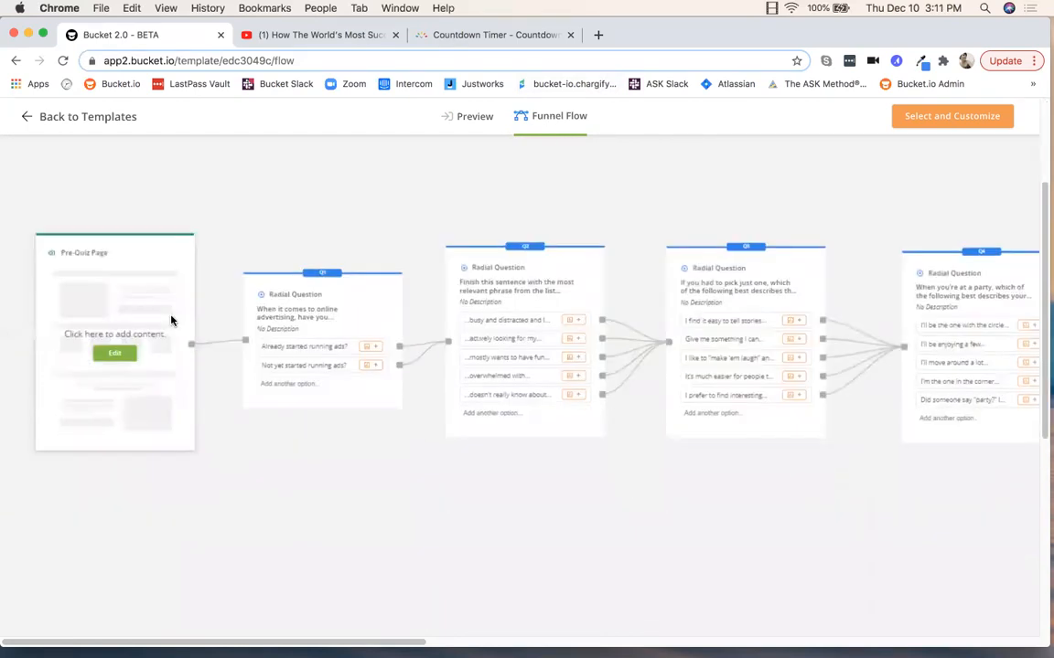
pyautogui.scroll(1, 171, 320)
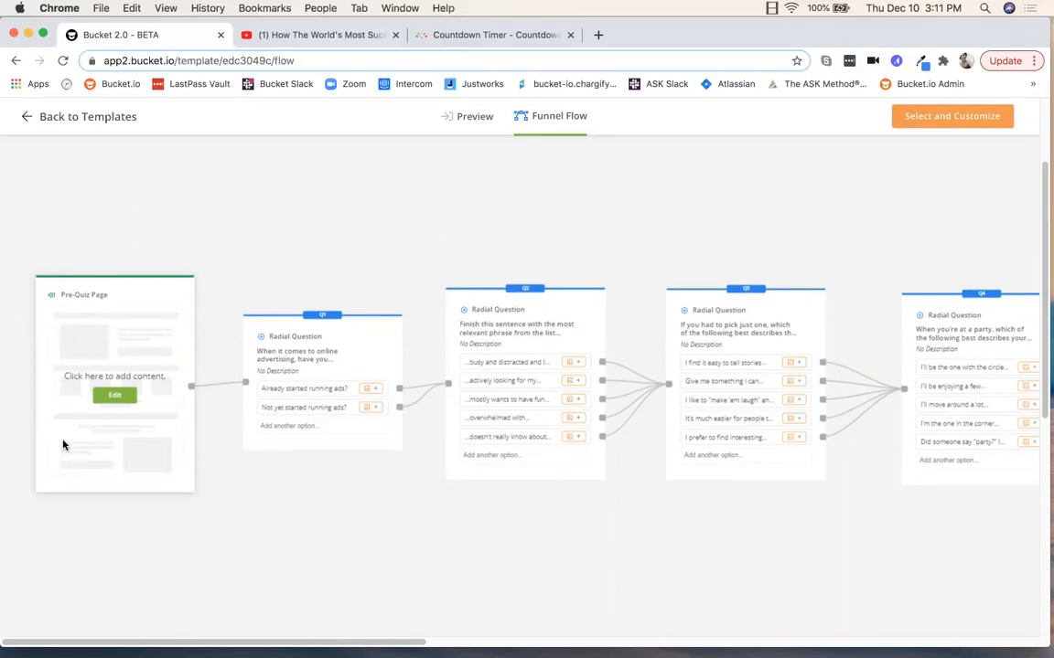
pyautogui.moveTo(233, 643); pyautogui.dragTo(840, 641)
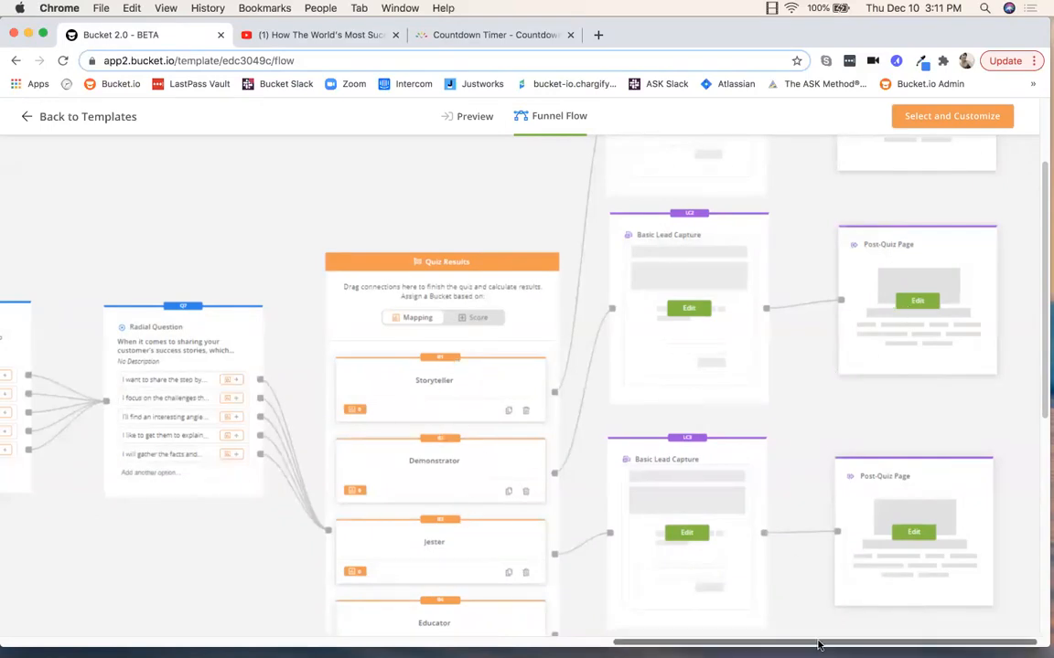
pyautogui.moveTo(822, 643); pyautogui.dragTo(172, 608)
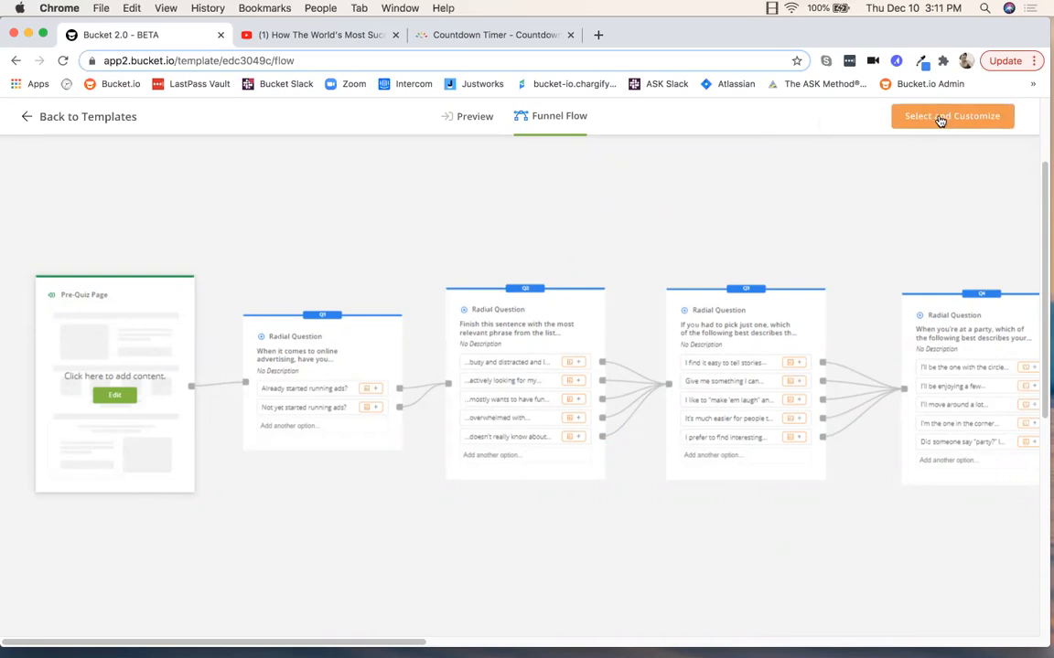
# Leave the template's funnel flow and return to the template gallery
pyautogui.click(26, 118)
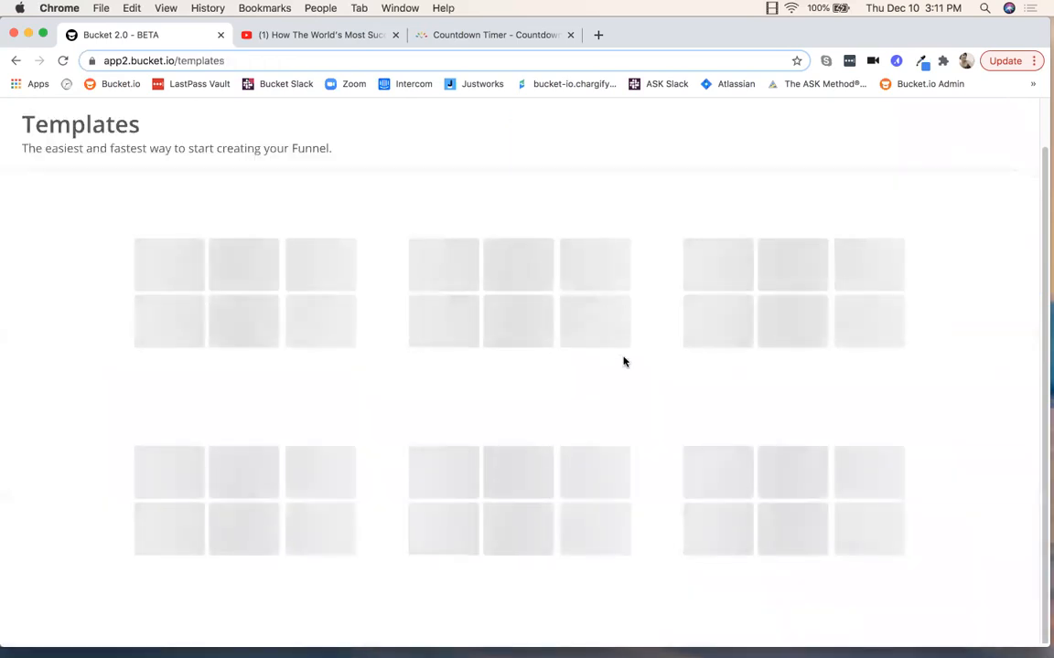
pyautogui.scroll(-2, 640, 375)
pyautogui.scroll(3, 658, 382)
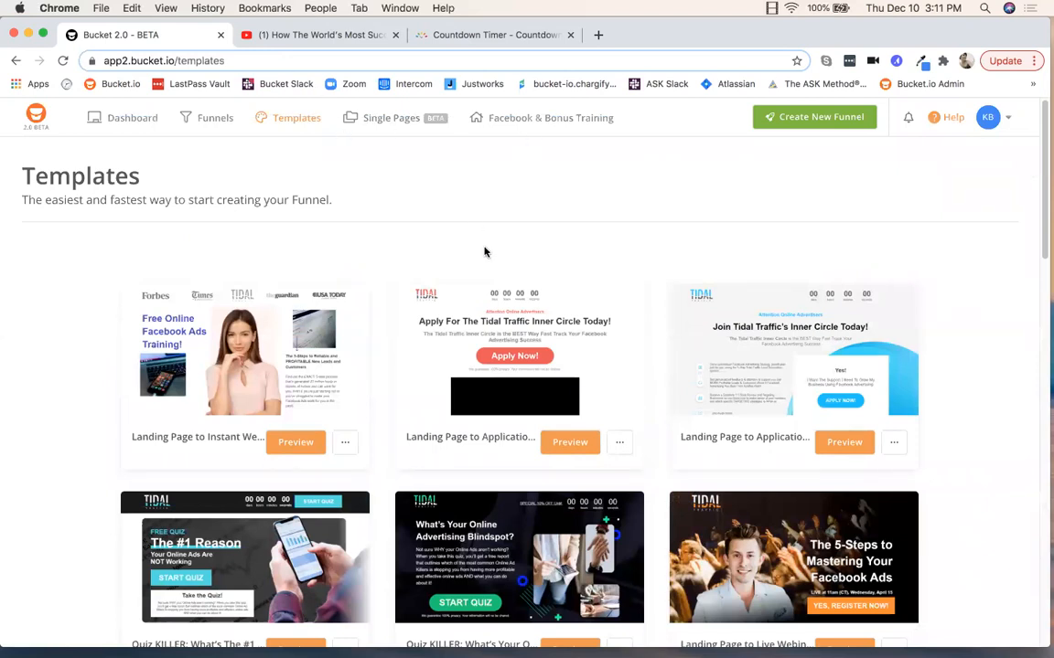
# Open the Single Pages area and review the saved pages and the available single page layouts
pyautogui.click(375, 123)
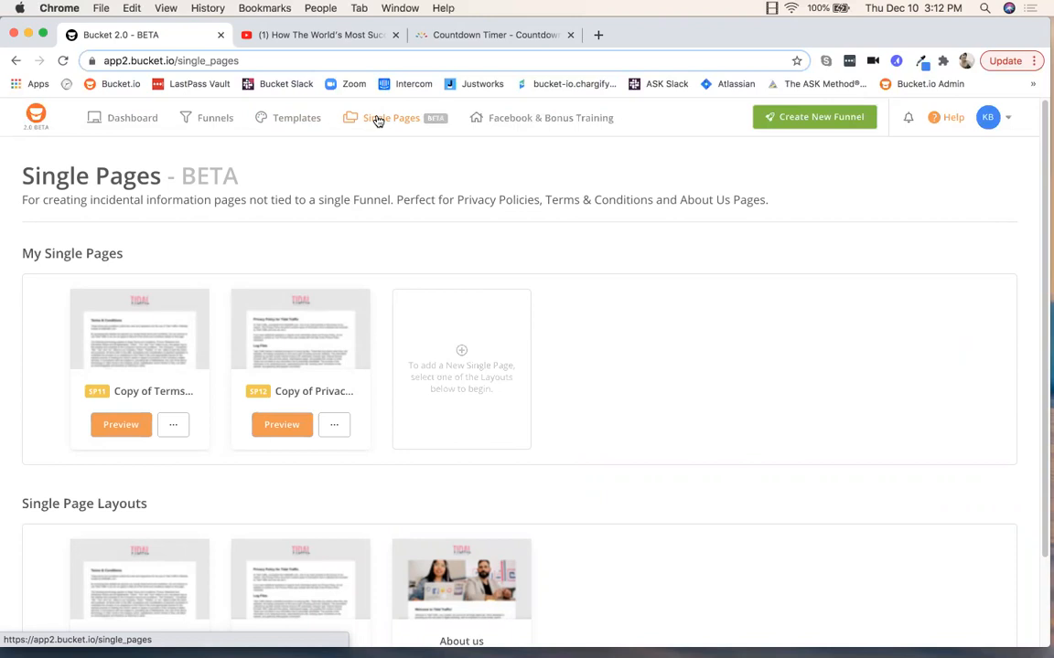
pyautogui.scroll(-3, 232, 329)
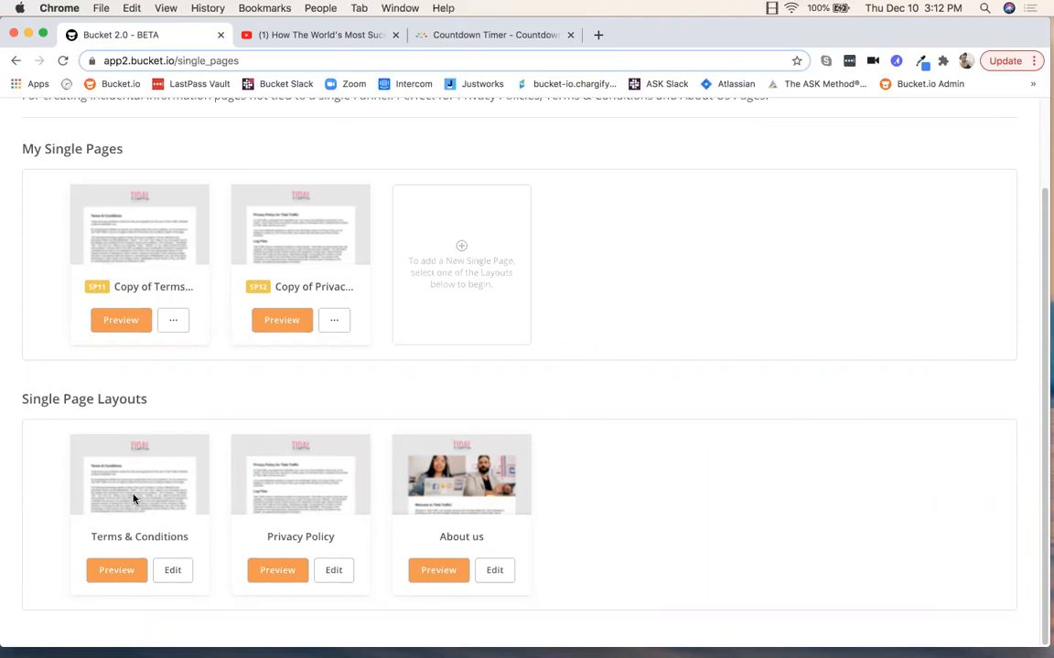
# Preview the Terms & Conditions single page layout, look through its full text, and close the preview
pyautogui.click(118, 574)
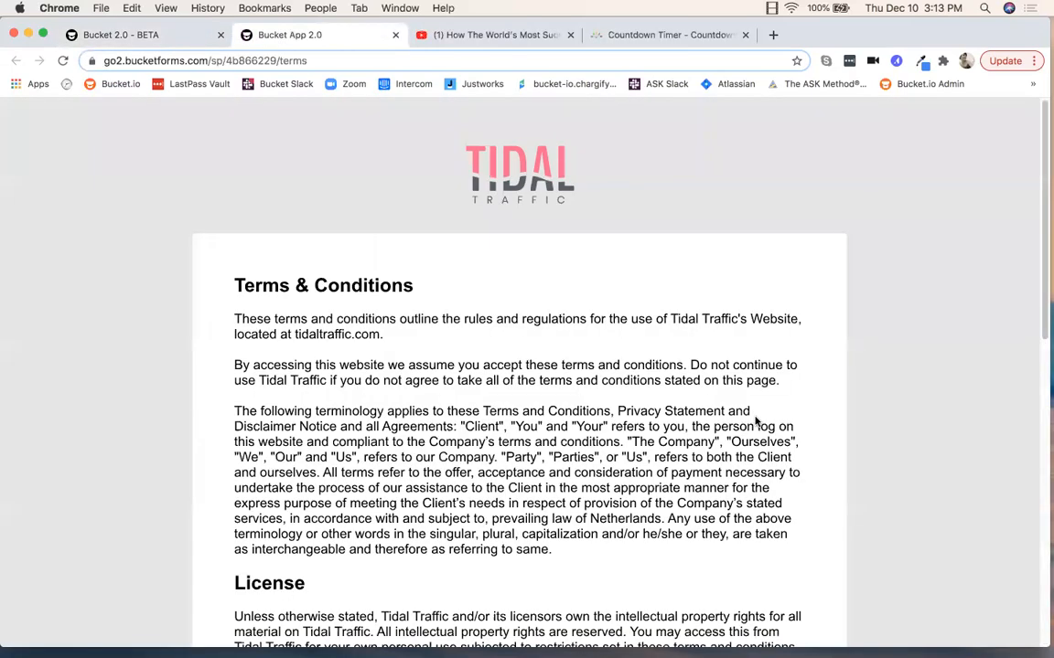
pyautogui.scroll(-4, 677, 405)
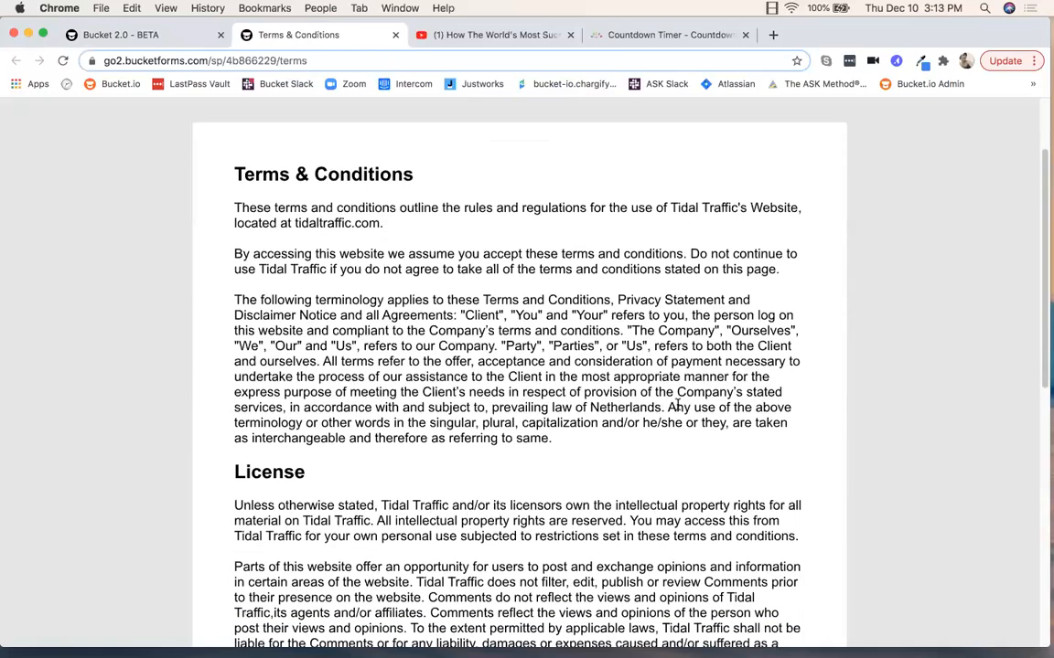
pyautogui.scroll(-4, 676, 406)
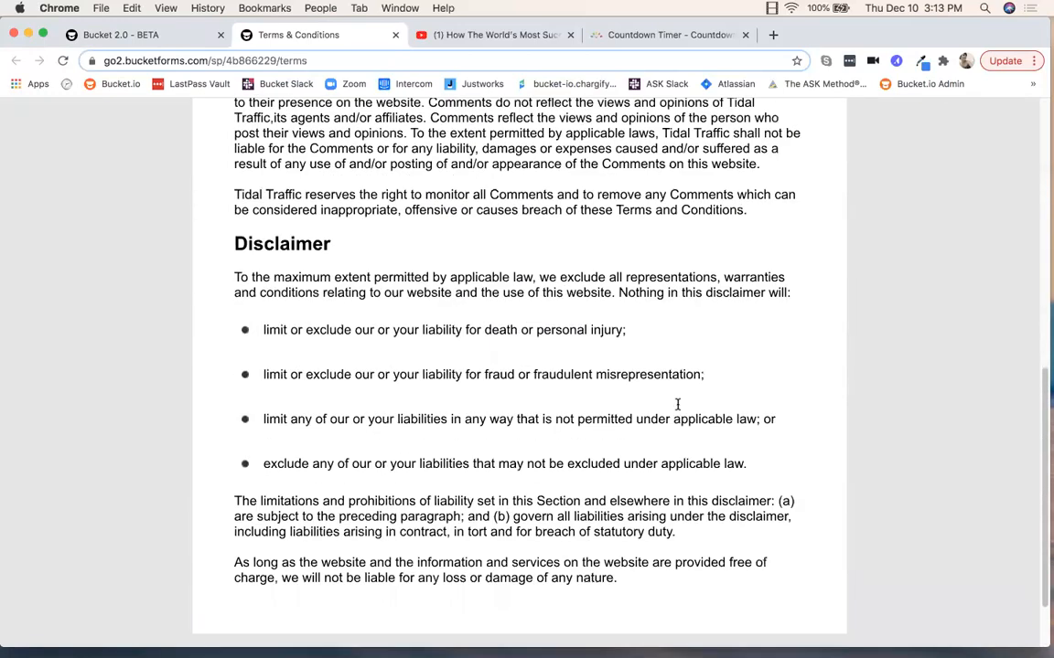
pyautogui.scroll(8, 676, 368)
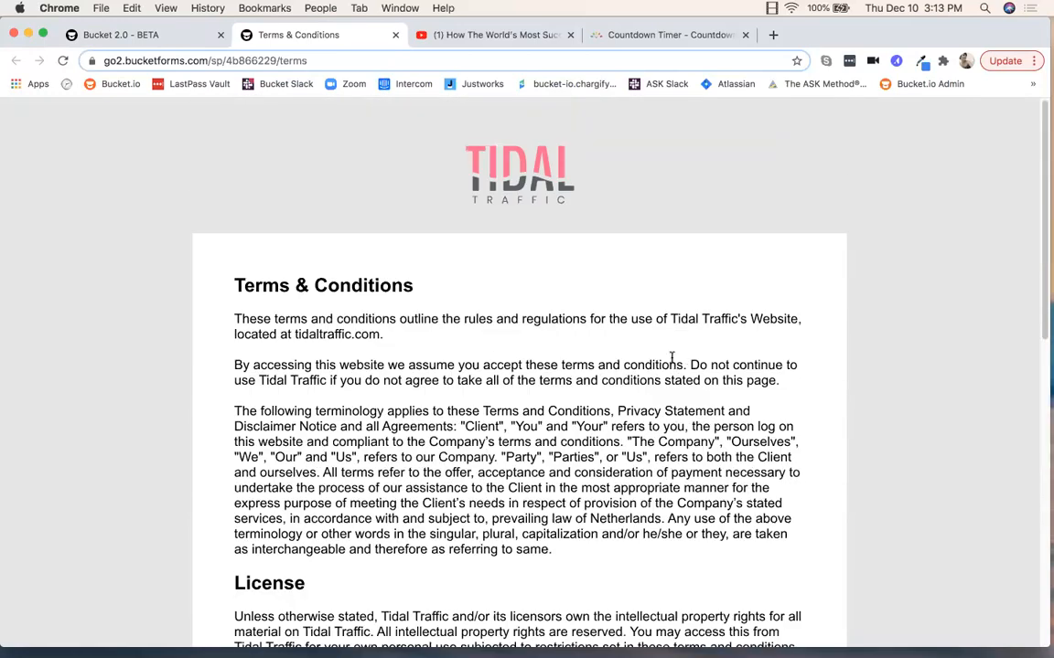
pyautogui.scroll(-8, 672, 357)
pyautogui.scroll(8, 670, 362)
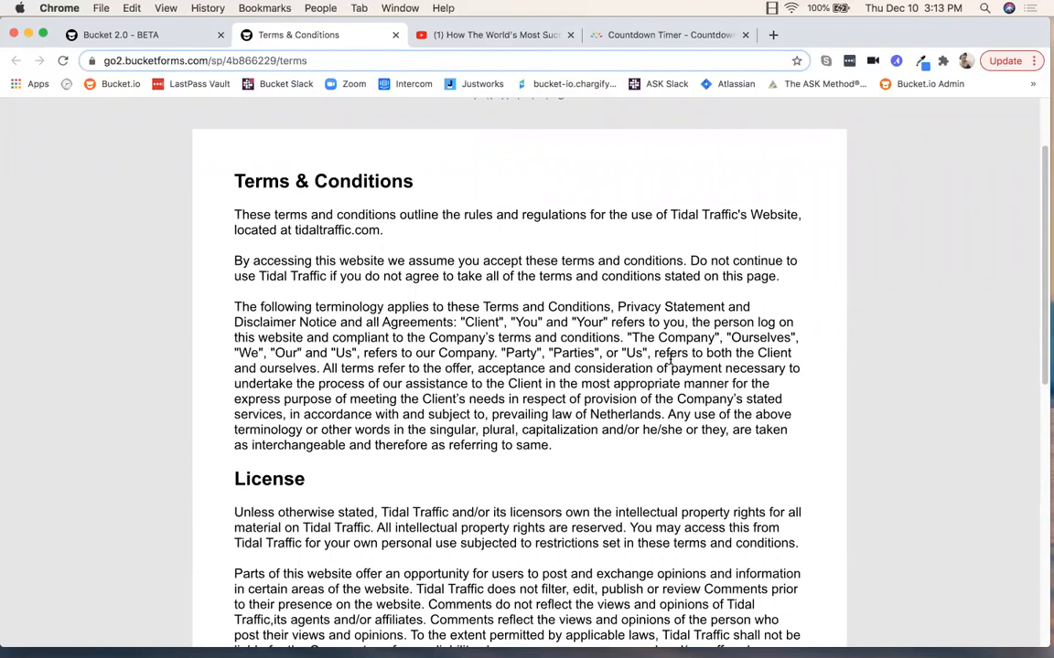
pyautogui.scroll(-5, 375, 236)
pyautogui.scroll(-3, 472, 277)
pyautogui.scroll(20, 439, 238)
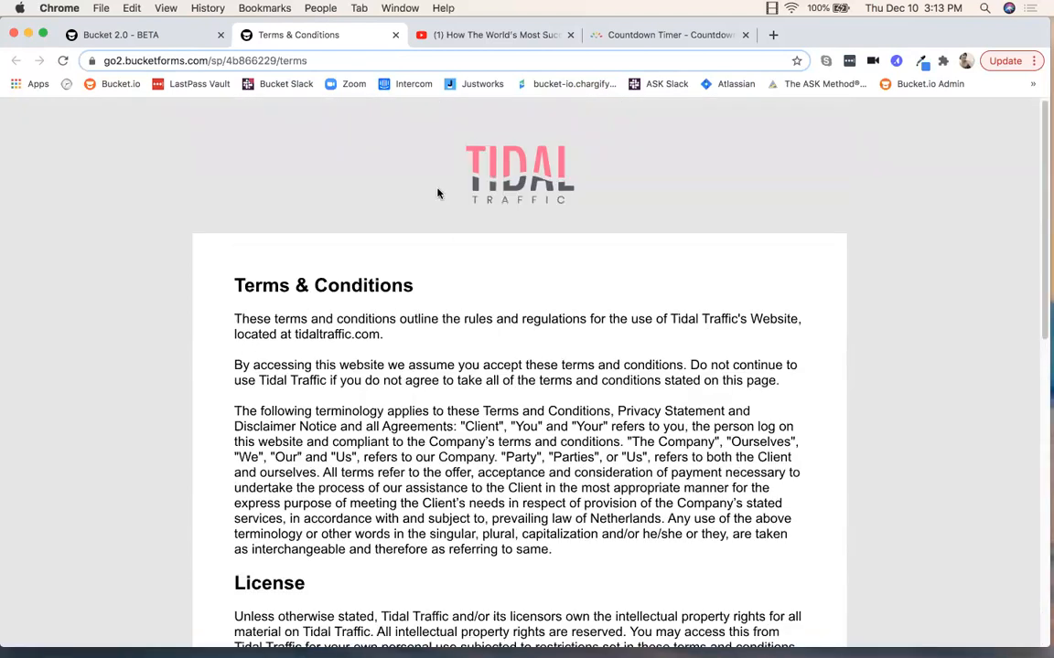
pyautogui.click(395, 35)
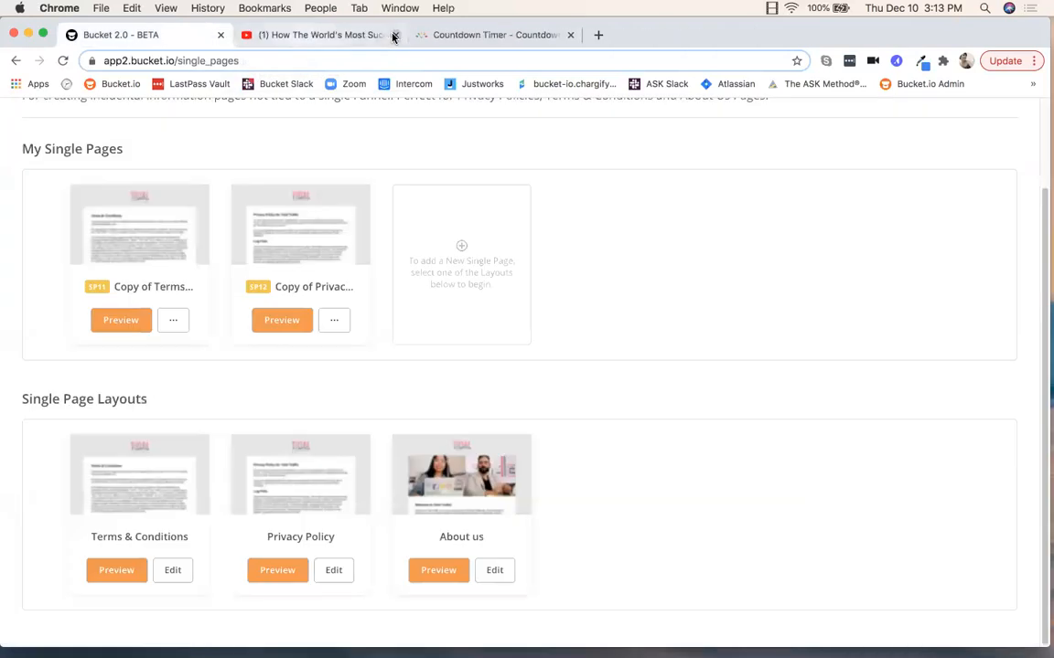
# Open the Bucket 2.0 help knowledge base and browse its article categories down to the video tutorials and webinar replays
pyautogui.scroll(3, 567, 311)
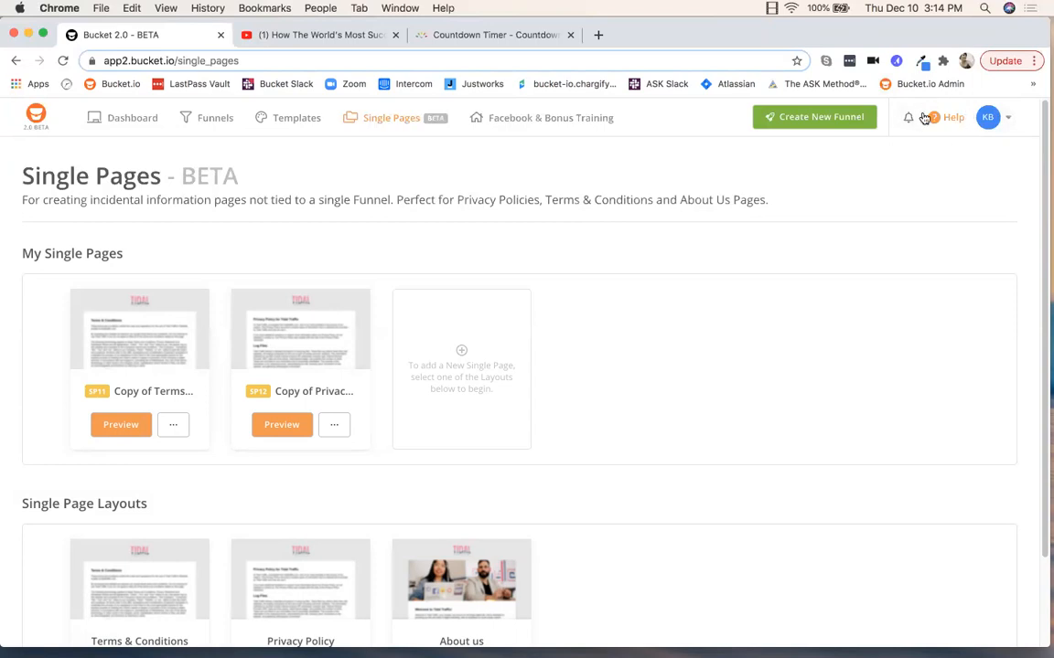
pyautogui.click(950, 122)
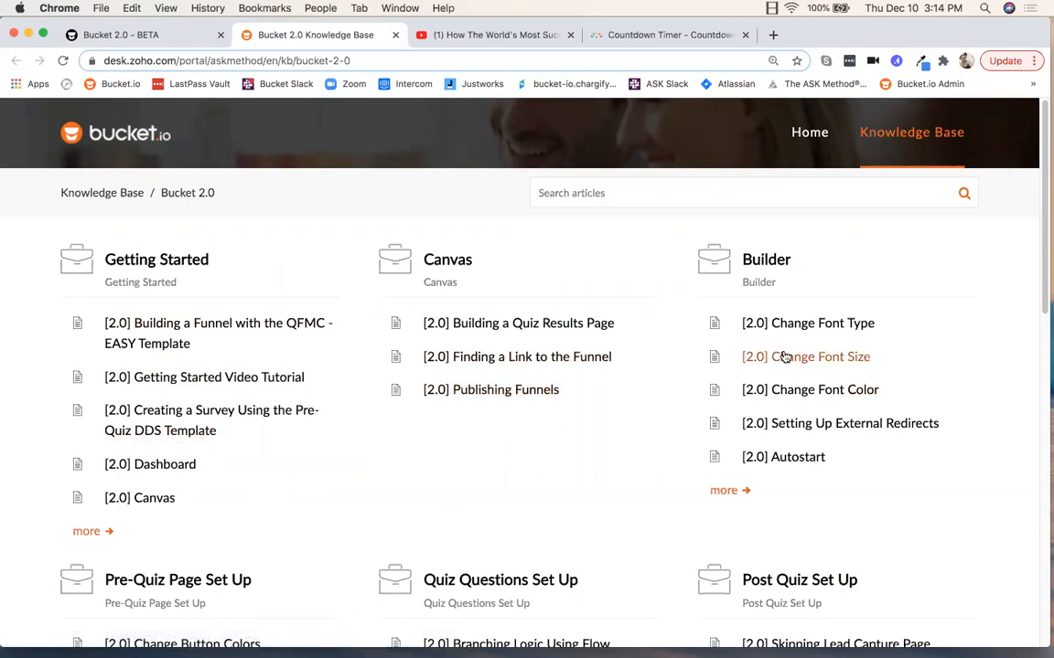
pyautogui.scroll(-2, 539, 393)
pyautogui.scroll(-3, 286, 454)
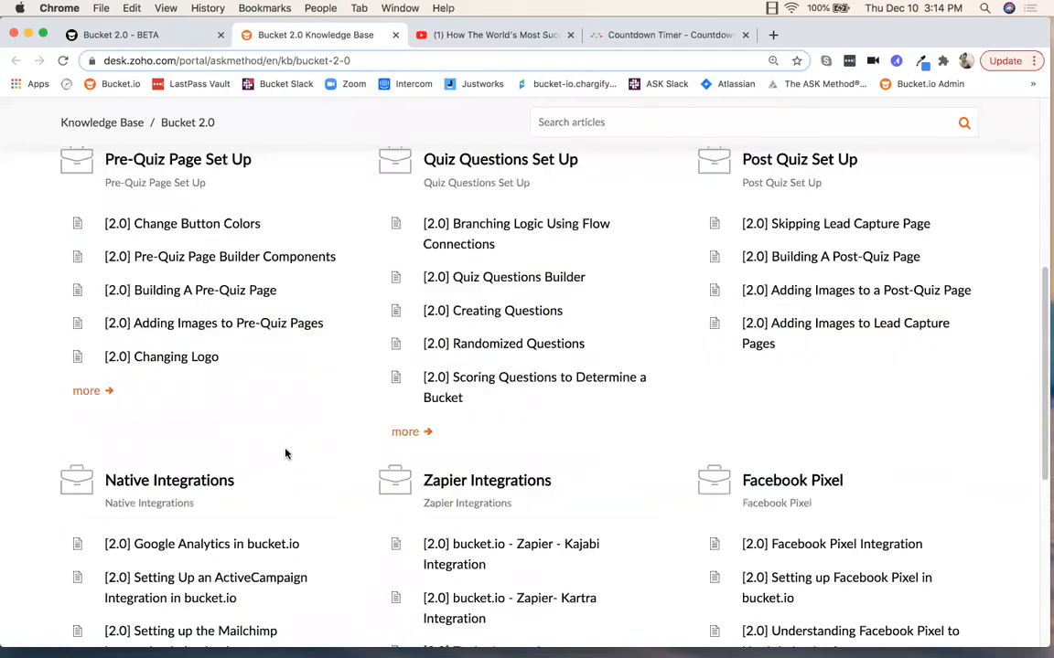
pyautogui.scroll(-1, 285, 455)
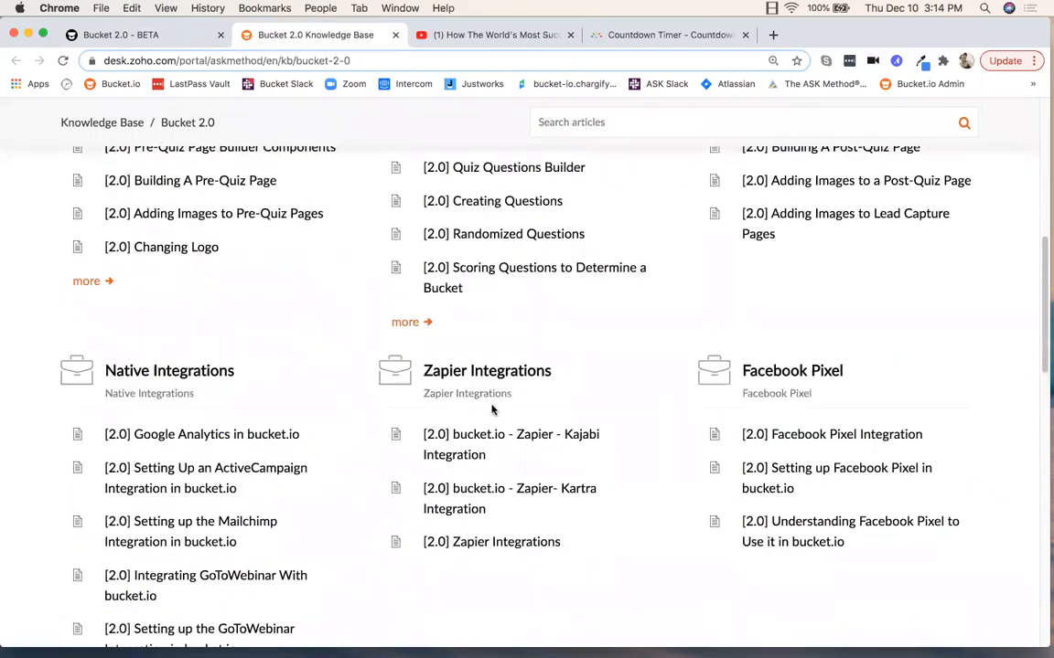
pyautogui.scroll(6, 491, 409)
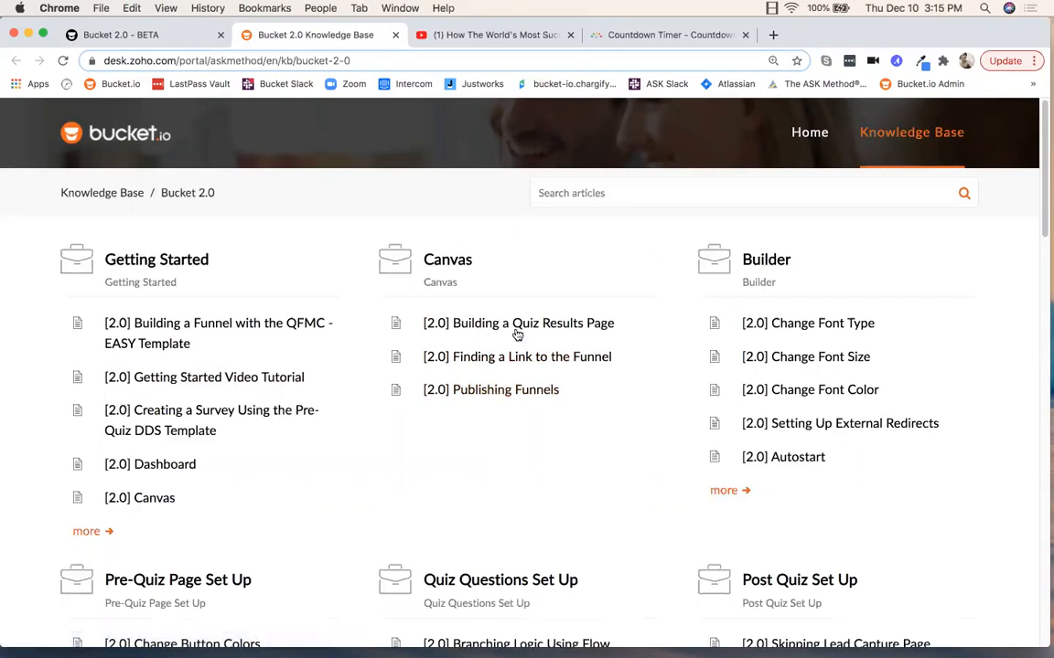
pyautogui.scroll(-8, 732, 371)
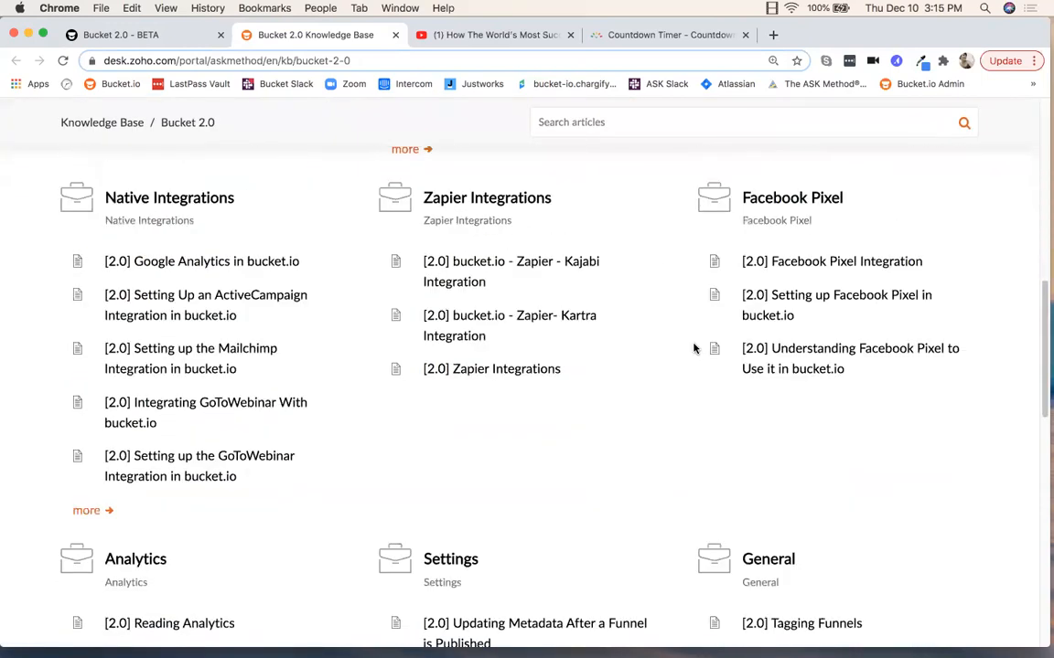
pyautogui.scroll(-6, 497, 395)
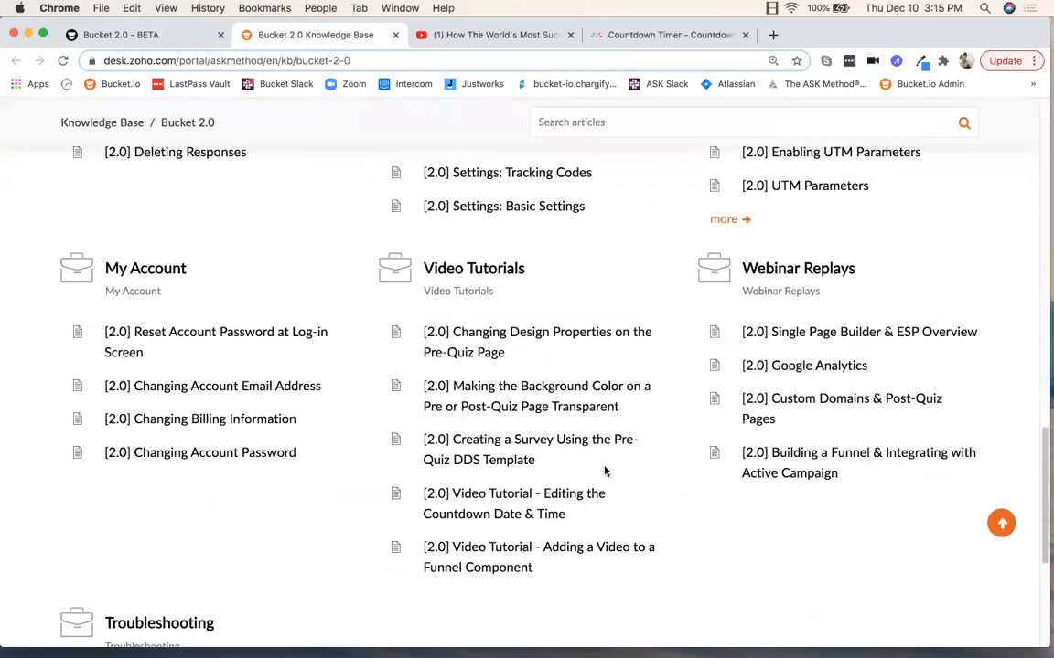
pyautogui.scroll(1, 603, 471)
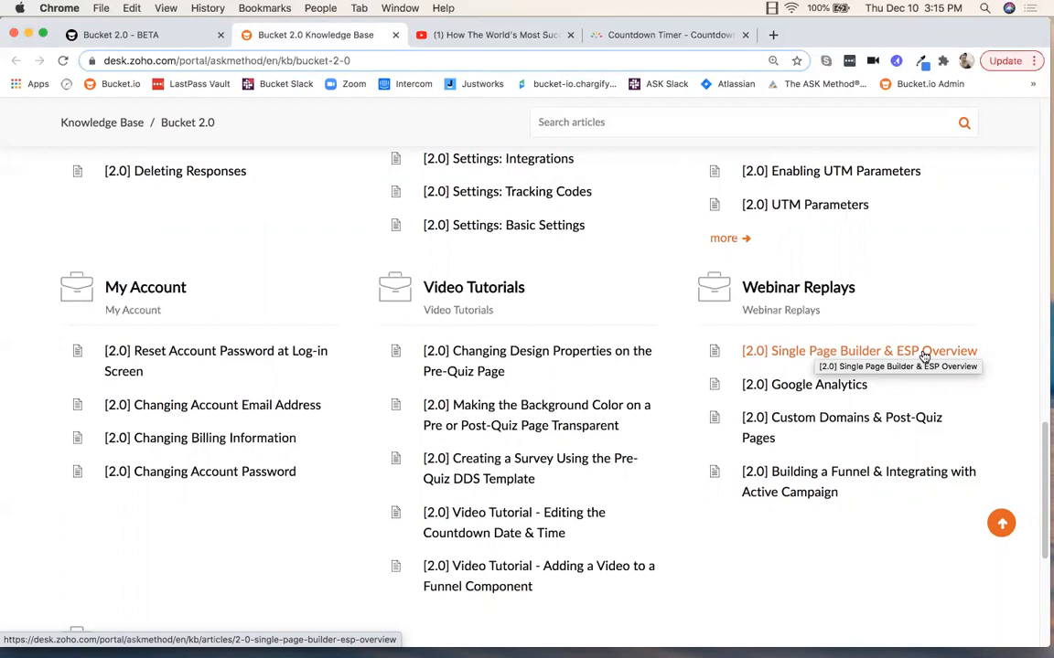
# Close the help knowledge base and open the My Account page to view the profile details
pyautogui.scroll(10, 919, 361)
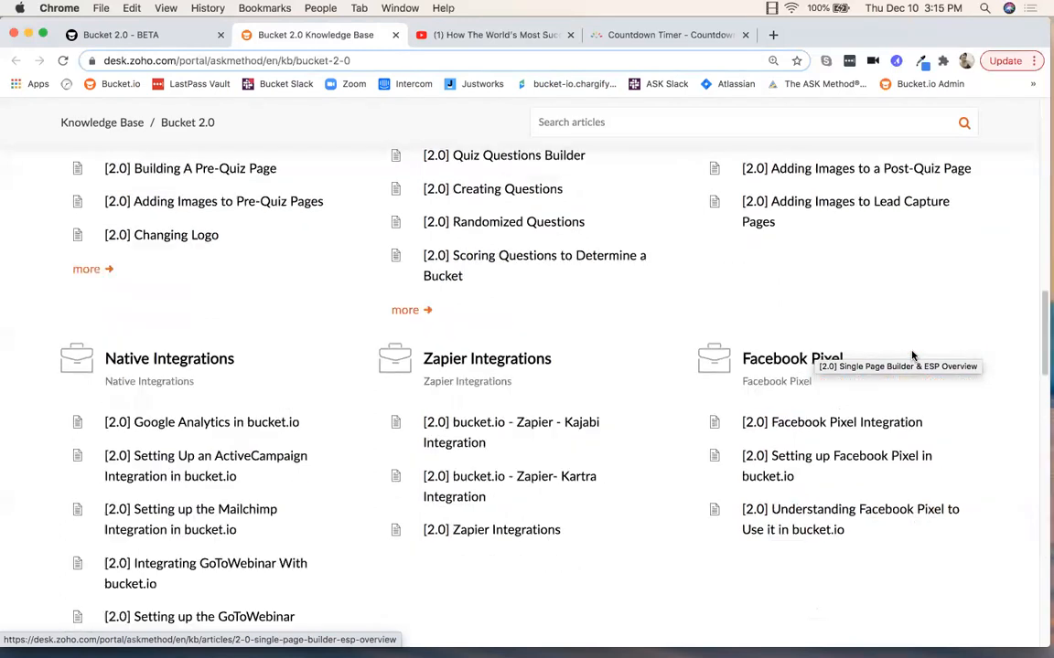
pyautogui.click(395, 35)
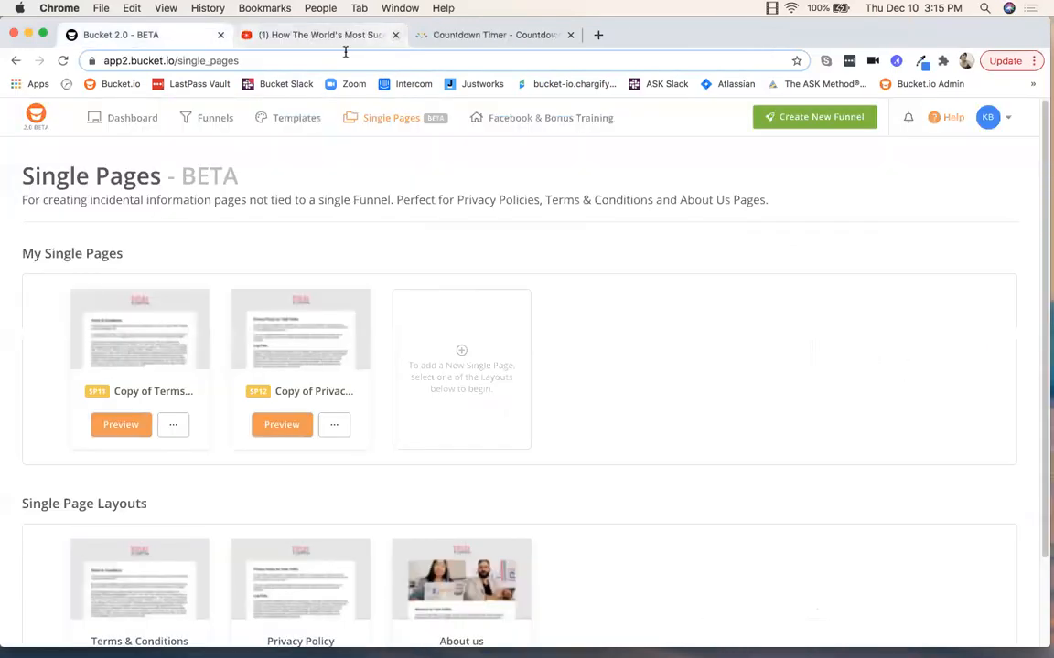
pyautogui.click(1007, 118)
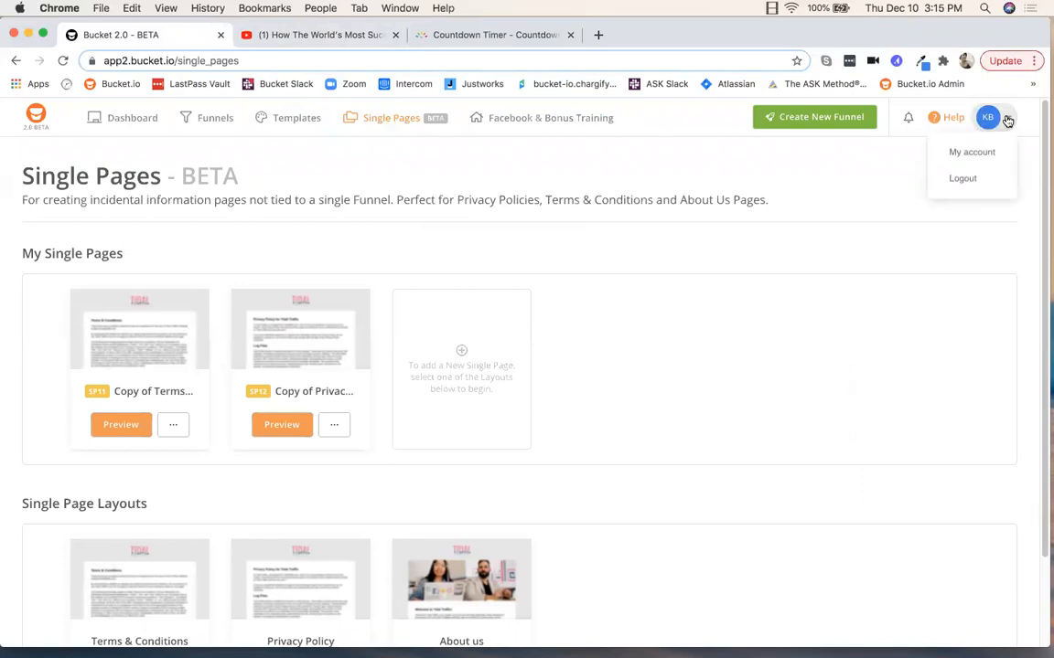
pyautogui.click(971, 154)
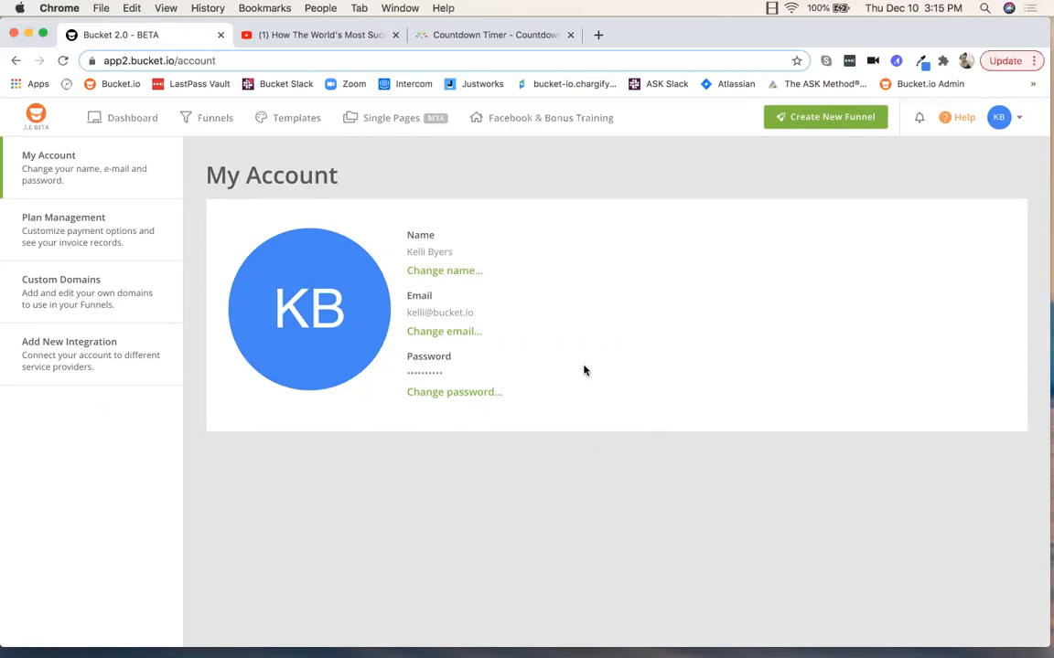
# Review the billing information and invoices under Plan Management, and open the account's Custom Domains settings
pyautogui.click(55, 229)
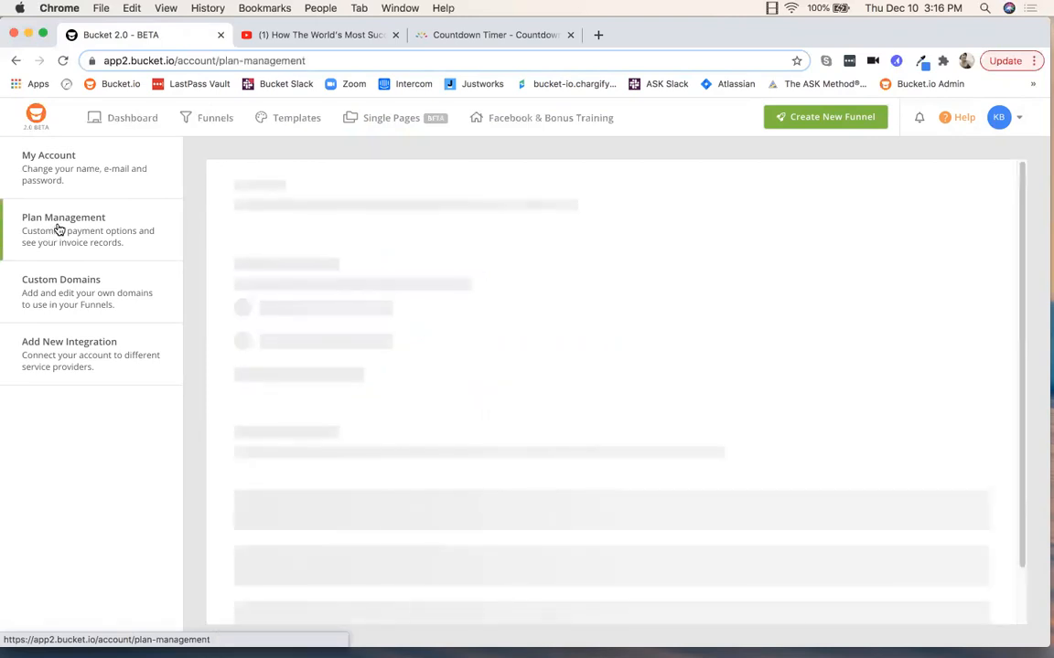
pyautogui.scroll(-2, 742, 339)
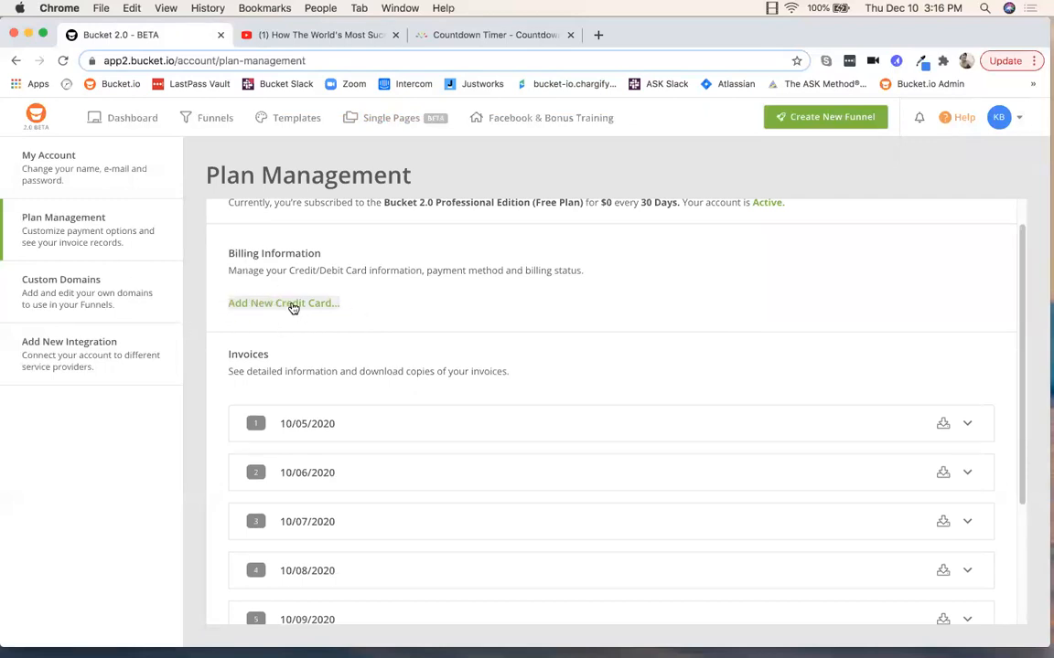
pyautogui.click(56, 295)
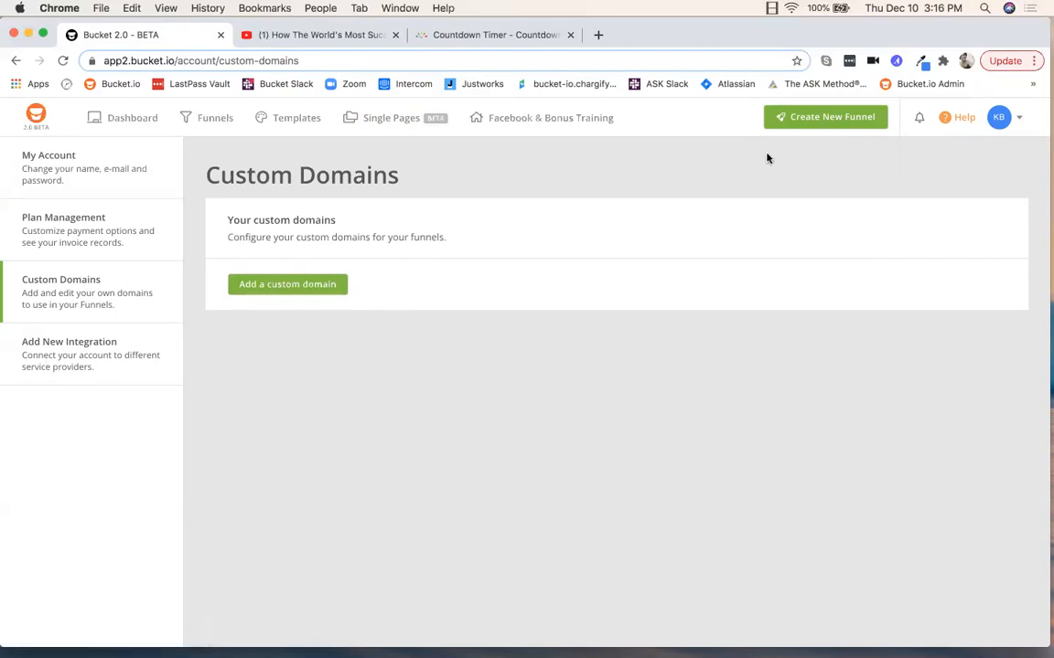
# Open the dashboard and review the Get started options, the Today's Growth chart and the Favorite Funnels list
pyautogui.click(129, 119)
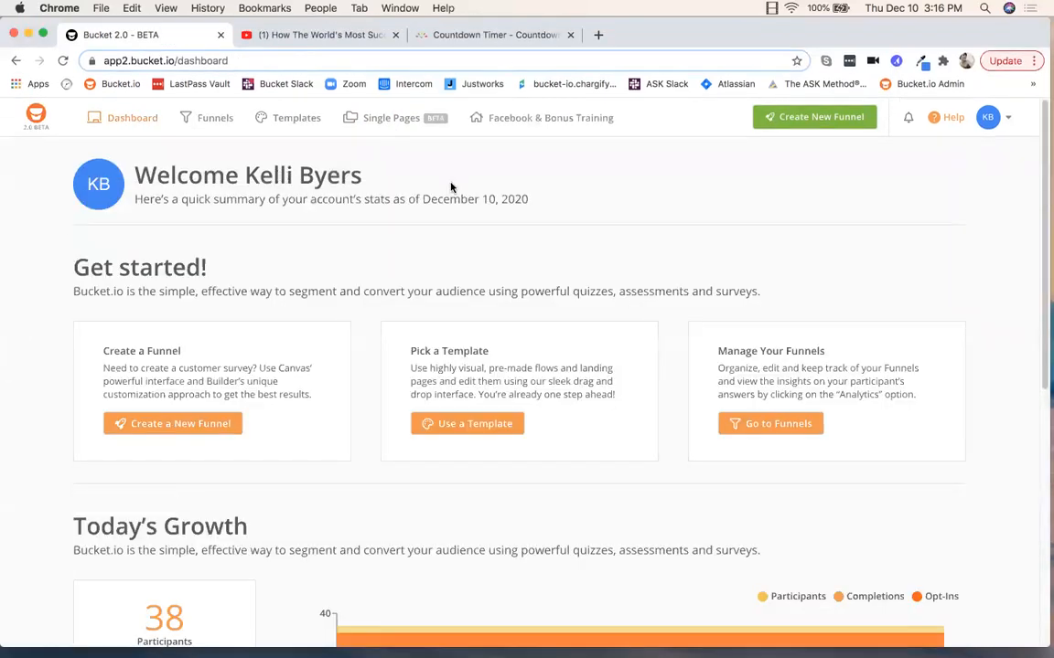
pyautogui.scroll(-3, 448, 186)
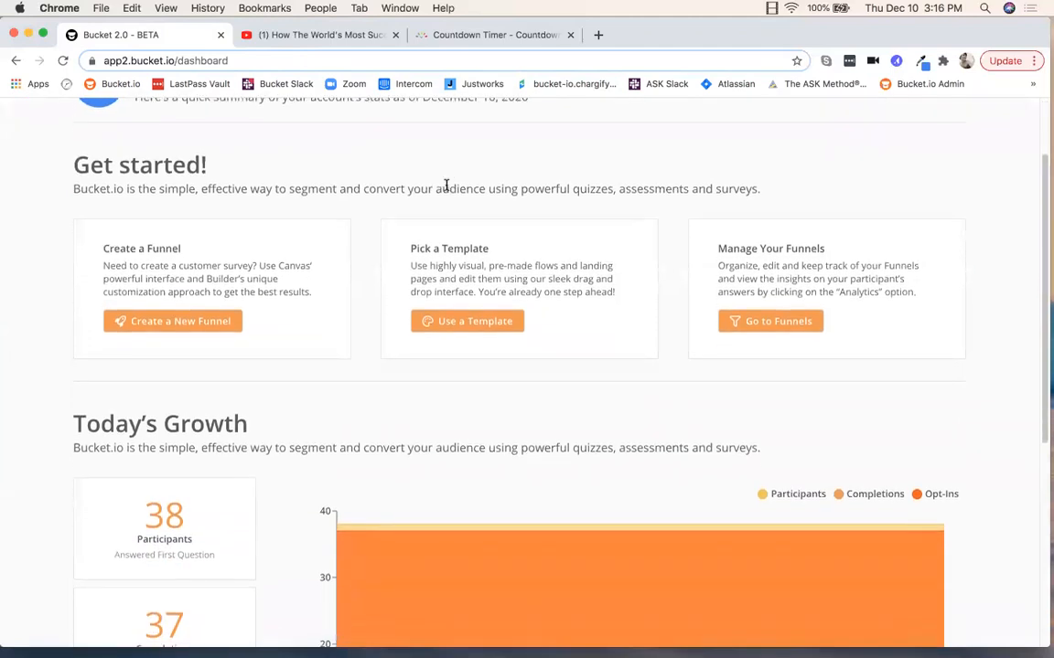
pyautogui.scroll(-1, 446, 186)
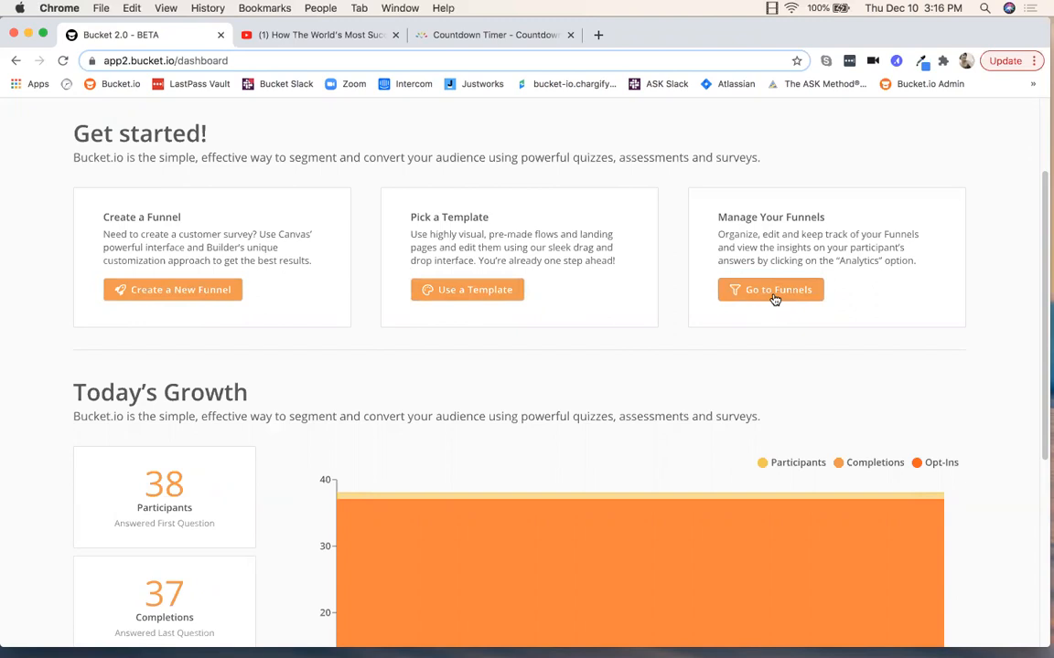
pyautogui.scroll(-5, 774, 300)
pyautogui.scroll(1, 775, 300)
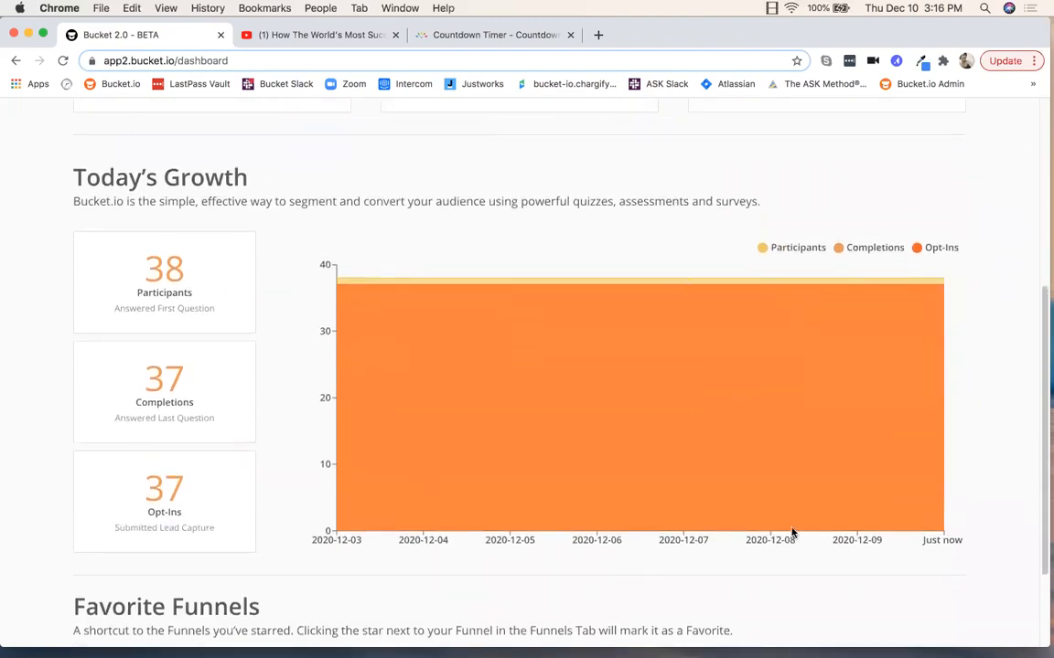
pyautogui.moveTo(671, 449)
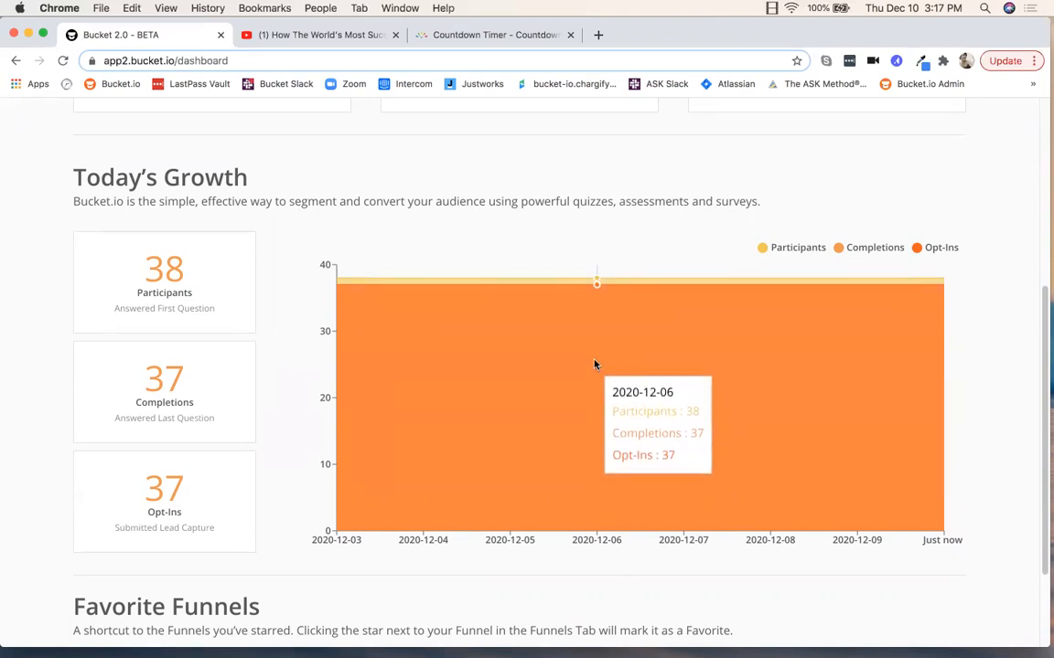
pyautogui.scroll(-3, 574, 350)
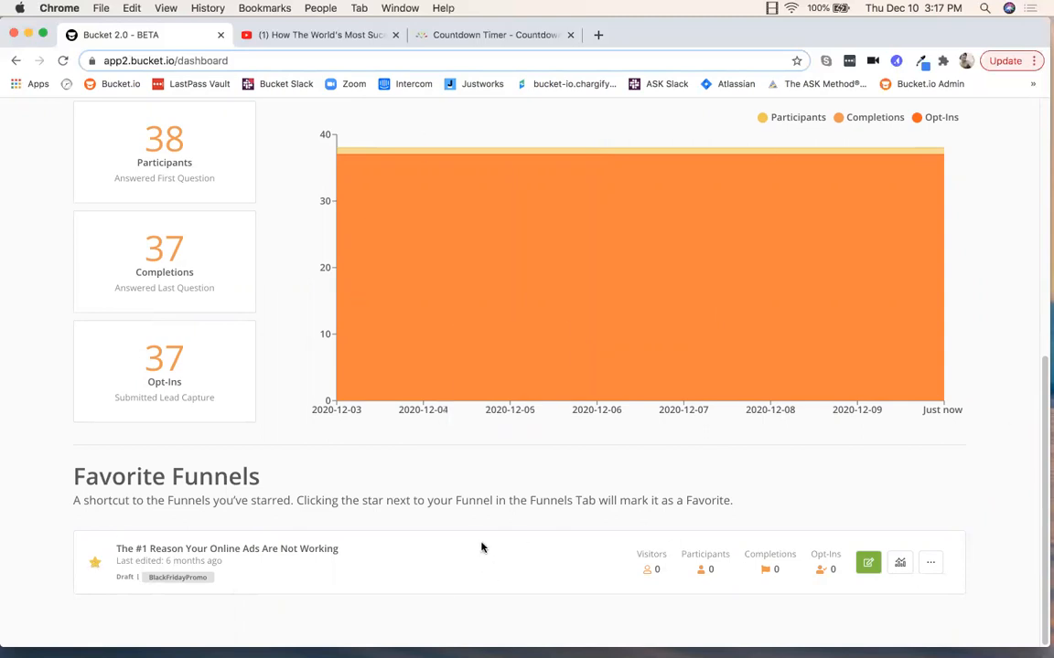
pyautogui.scroll(10, 481, 516)
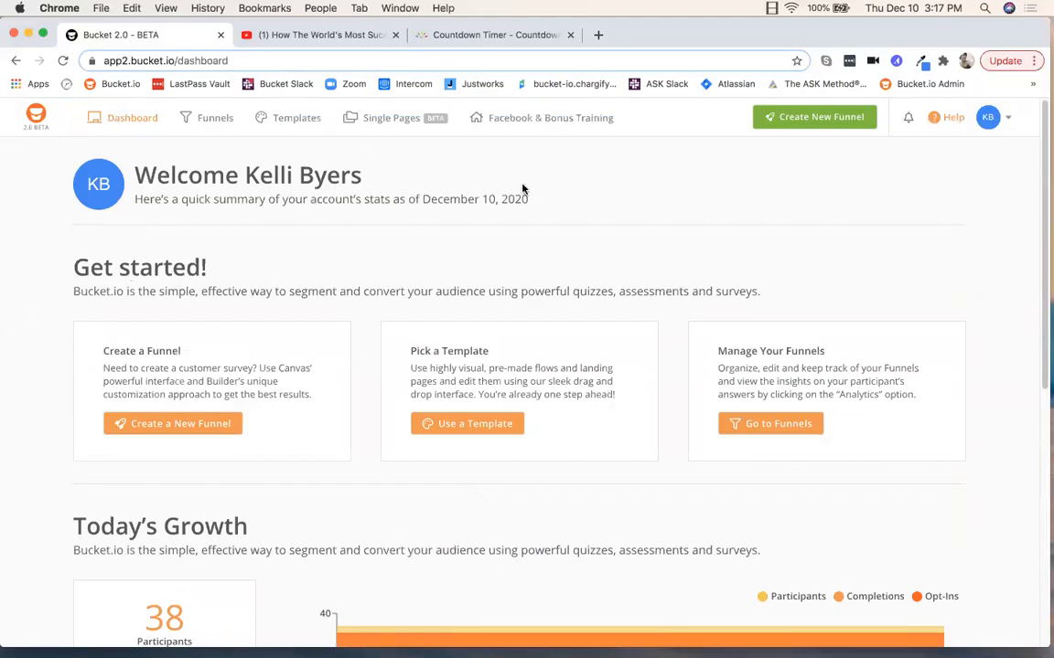
# Create a customizable funnel from the "What's Your #1 Content Creation Strength?" free quiz in the template gallery
pyautogui.click(290, 122)
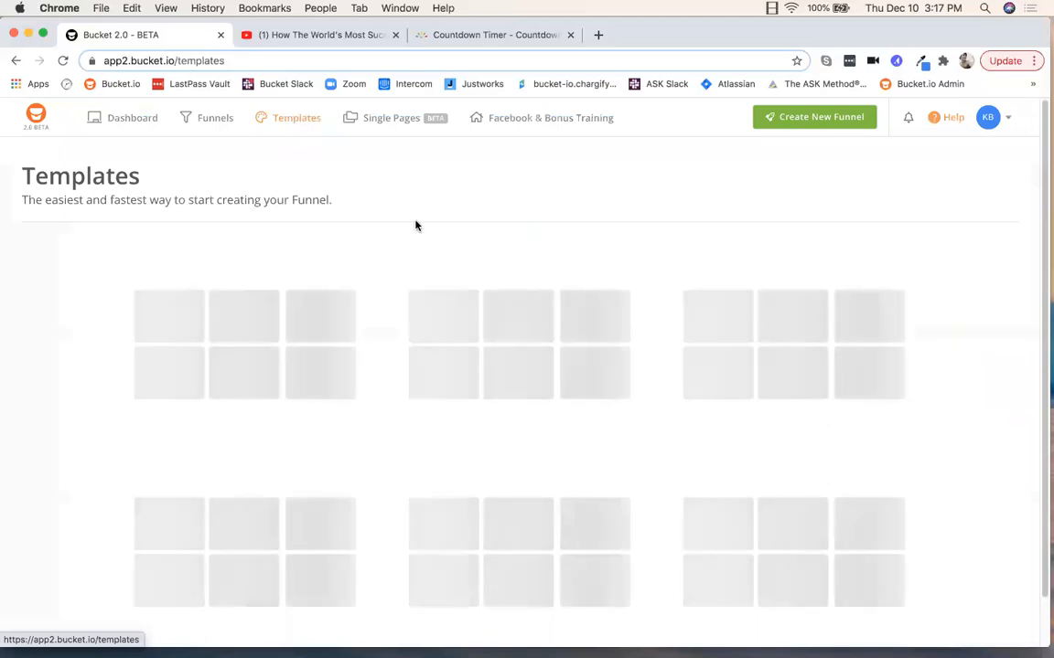
pyautogui.scroll(-10, 695, 430)
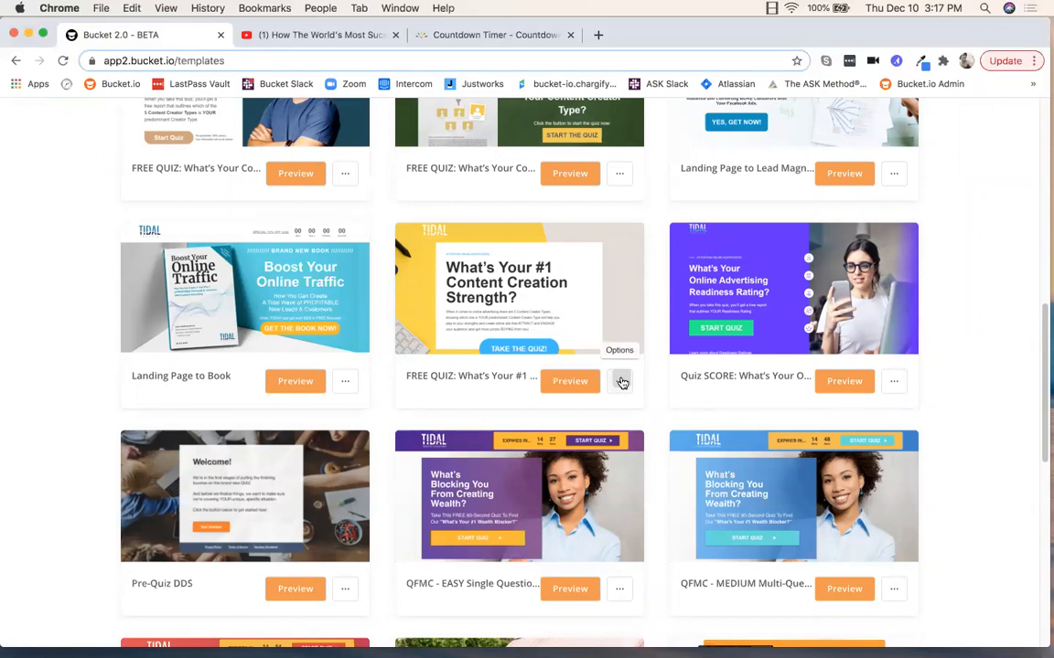
pyautogui.click(620, 381)
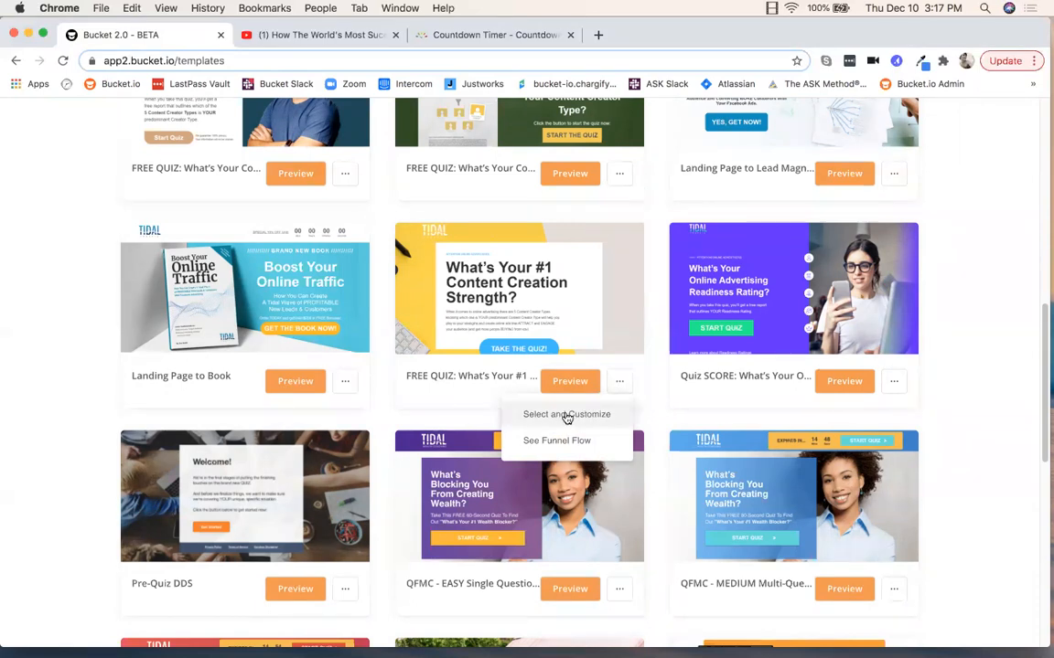
pyautogui.click(567, 416)
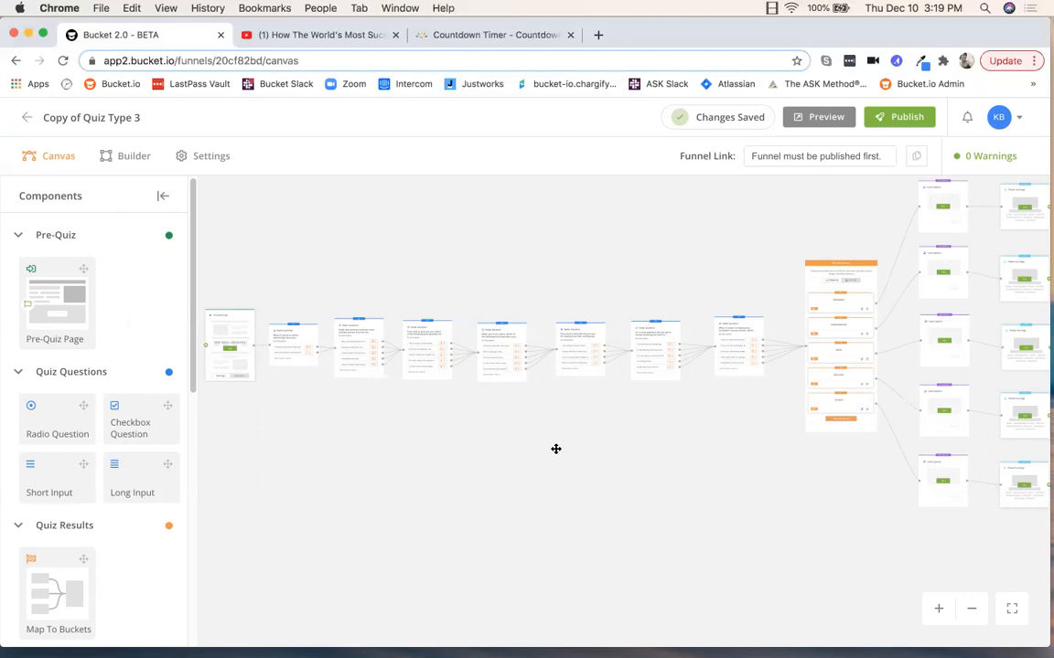
# Try out placing a Pre-Quiz Page component above the question flow on the canvas, and return it to the component list
pyautogui.moveTo(50, 298); pyautogui.dragTo(400, 256)
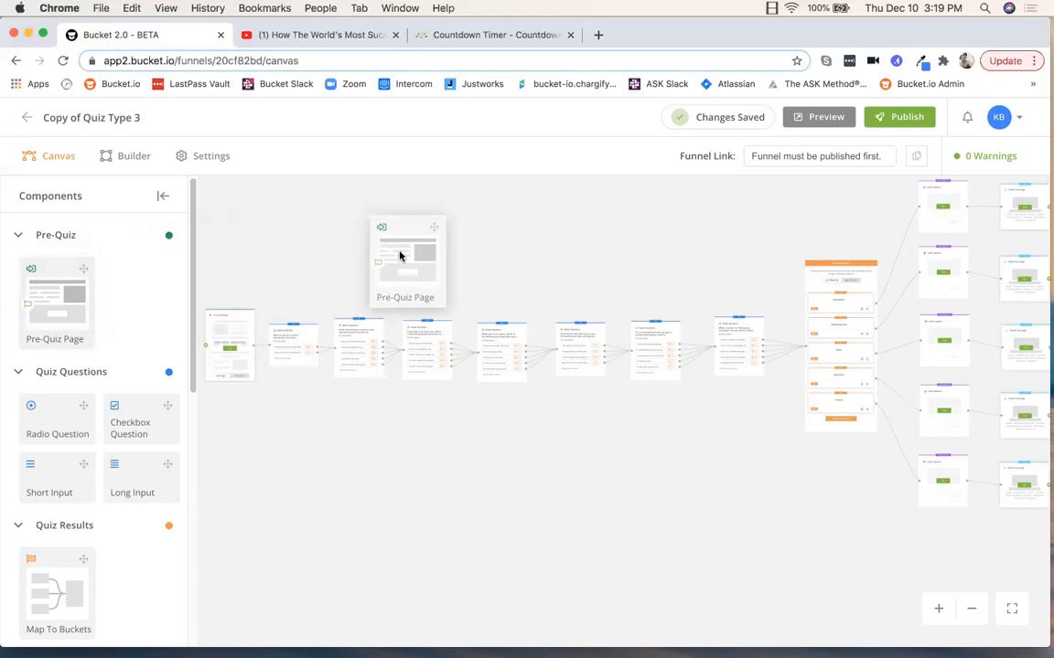
pyautogui.moveTo(400, 256); pyautogui.dragTo(47, 299)
pyautogui.moveTo(45, 419)
pyautogui.mouseDown()
pyautogui.moveTo(458, 563)
pyautogui.moveTo(499, 324)
pyautogui.moveTo(125, 495)
pyautogui.moveTo(47, 417)
pyautogui.mouseUp()
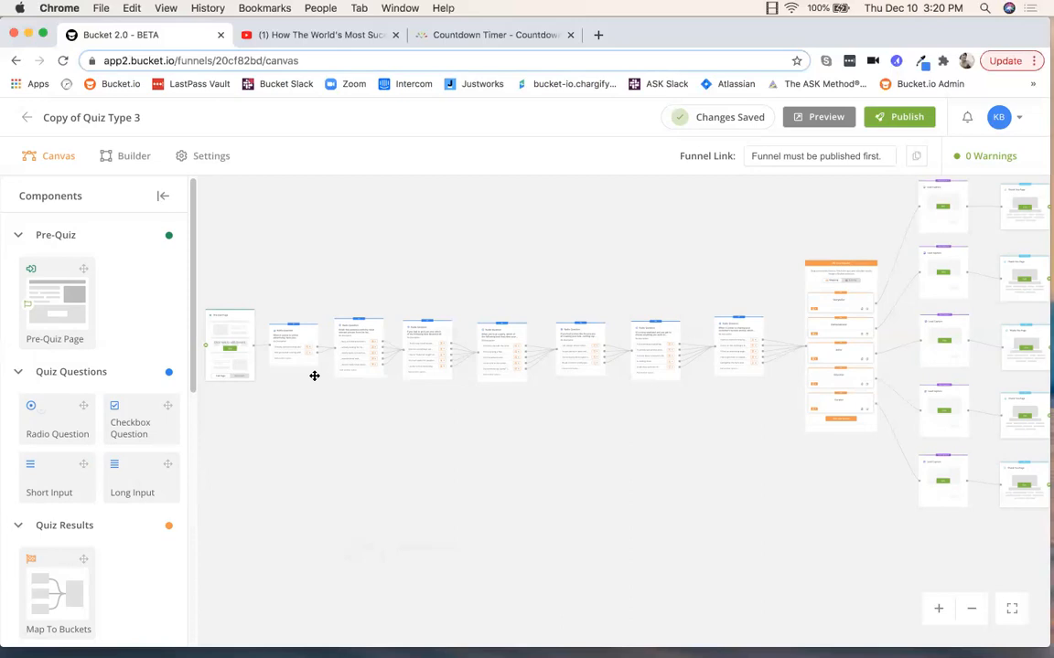
pyautogui.moveTo(628, 444); pyautogui.dragTo(293, 460)
pyautogui.moveTo(426, 466); pyautogui.dragTo(383, 407)
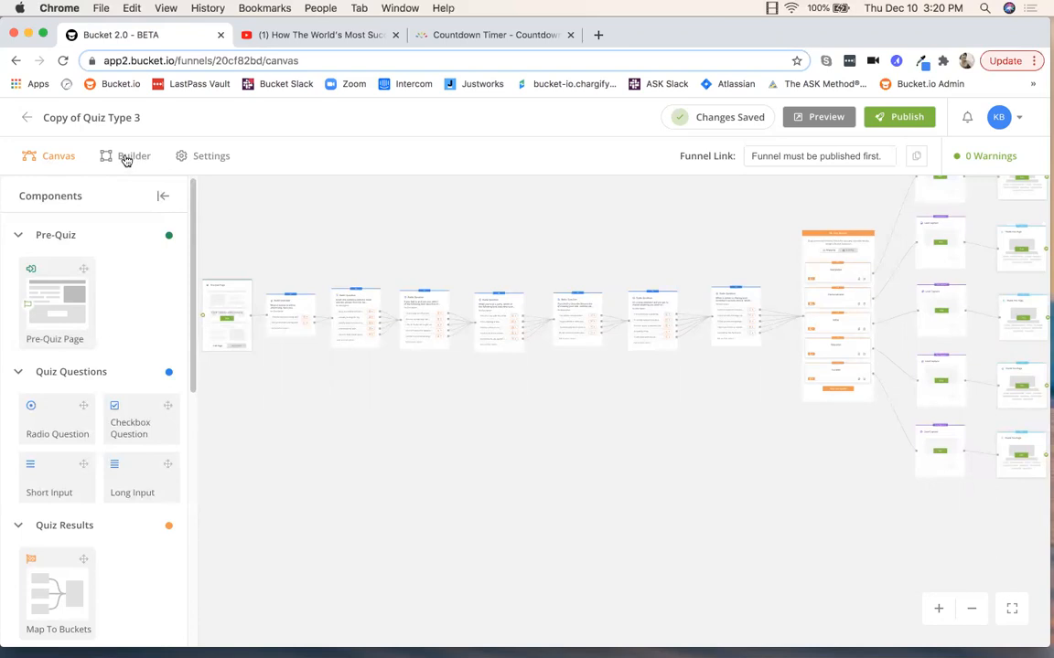
# Open the funnel's Basic Settings and examine the name fields, meta information, funnel image and SEO Robots options
pyautogui.click(208, 157)
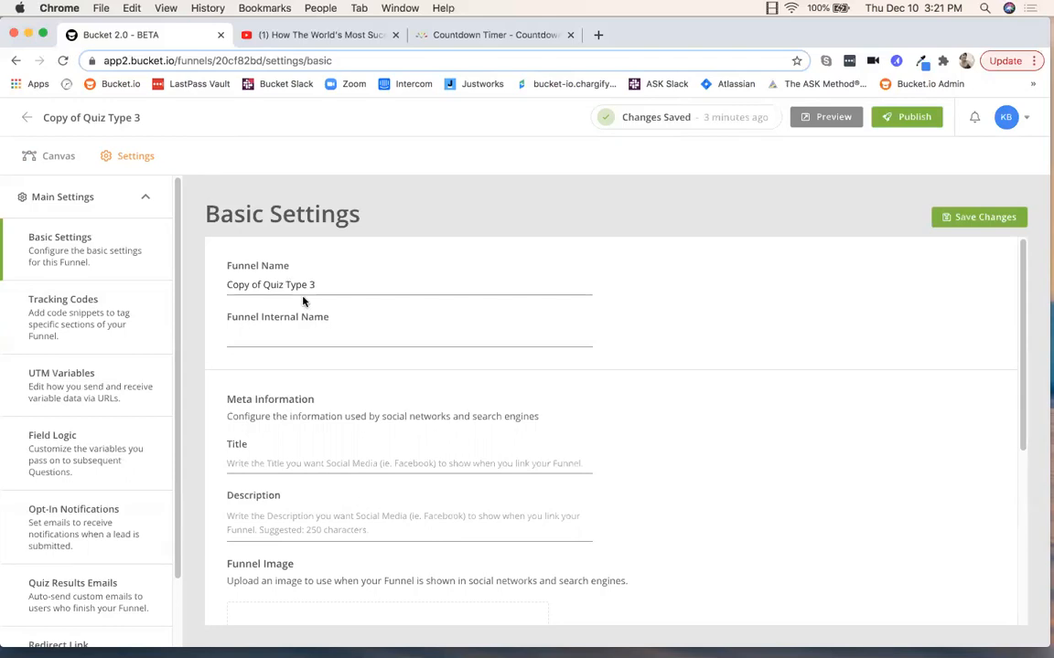
pyautogui.scroll(-1, 357, 278)
pyautogui.scroll(1, 357, 277)
pyautogui.scroll(-1, 361, 277)
pyautogui.moveTo(316, 274); pyautogui.dragTo(201, 247)
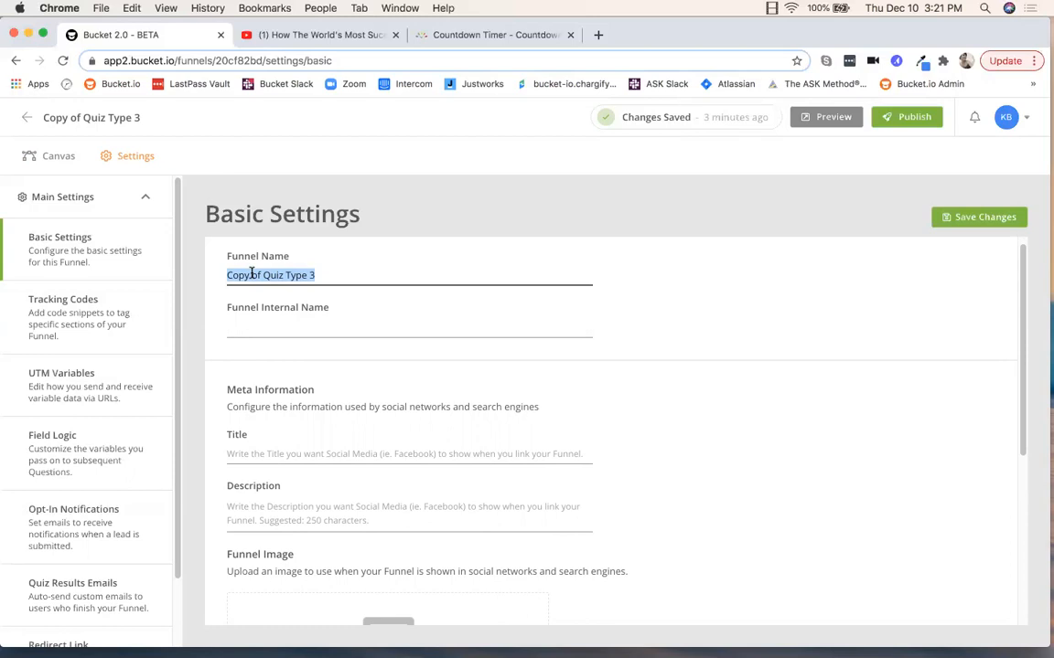
pyautogui.click(259, 327)
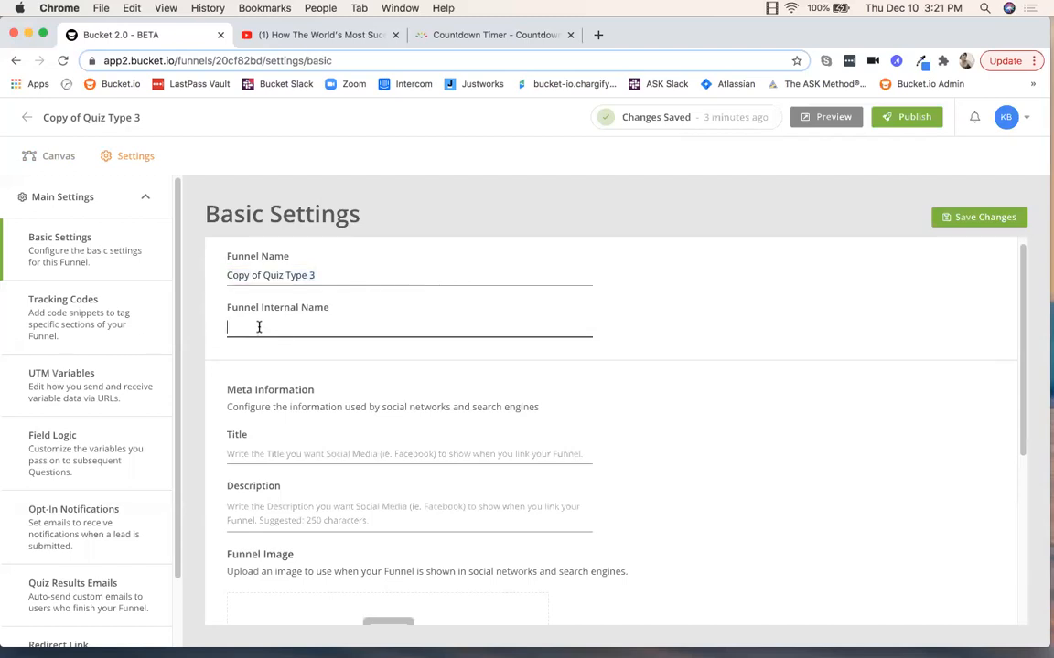
pyautogui.scroll(-1, 256, 317)
pyautogui.scroll(-3, 256, 317)
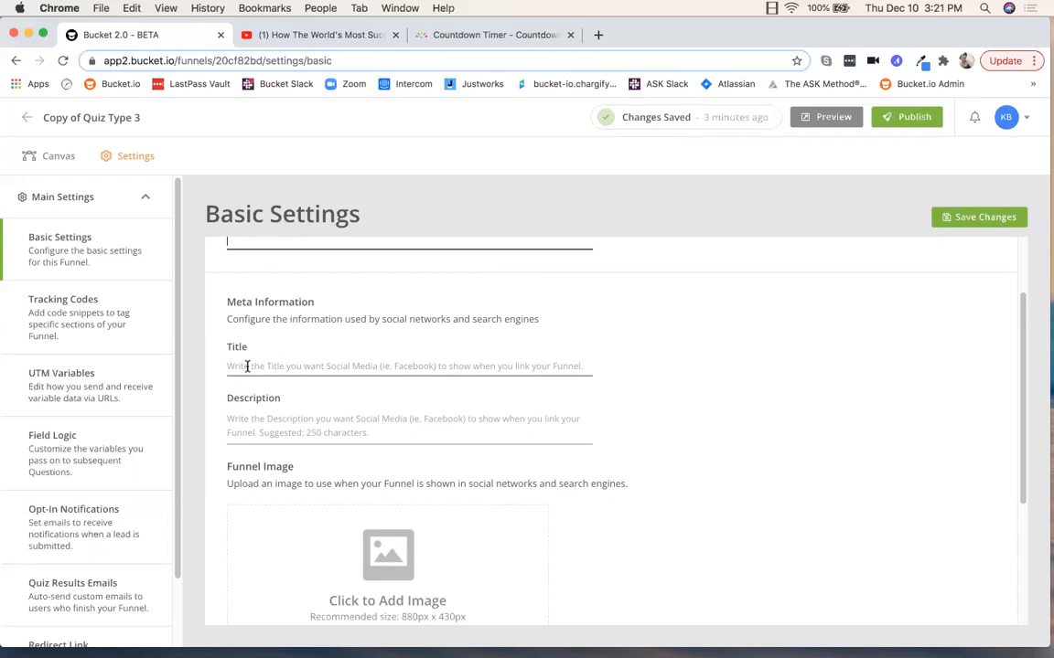
pyautogui.scroll(-1, 311, 477)
pyautogui.scroll(-2, 311, 478)
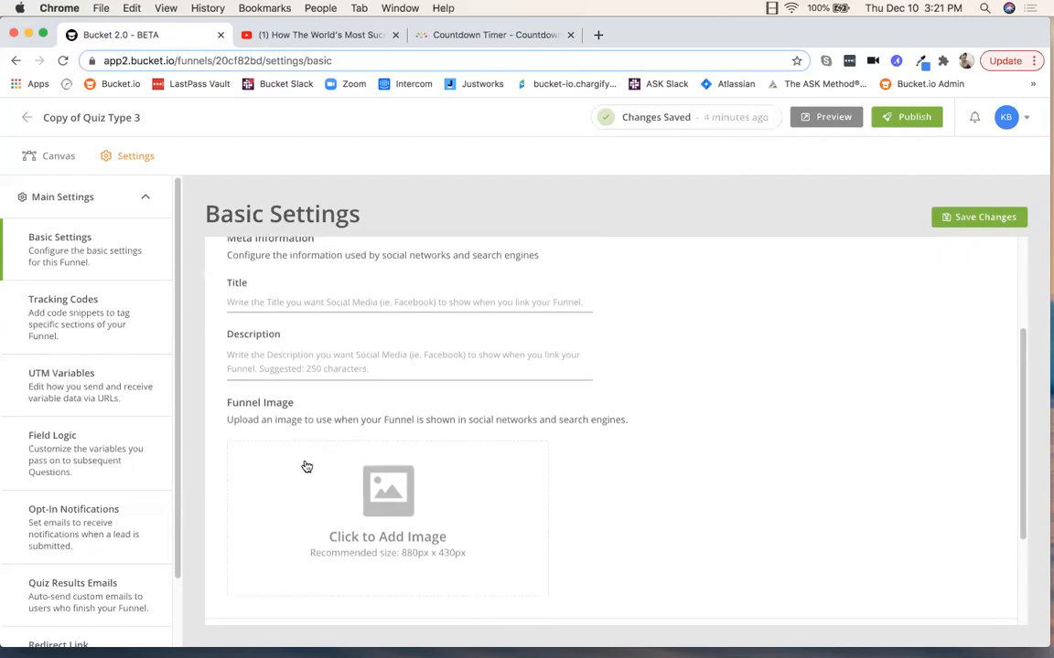
pyautogui.scroll(-5, 307, 467)
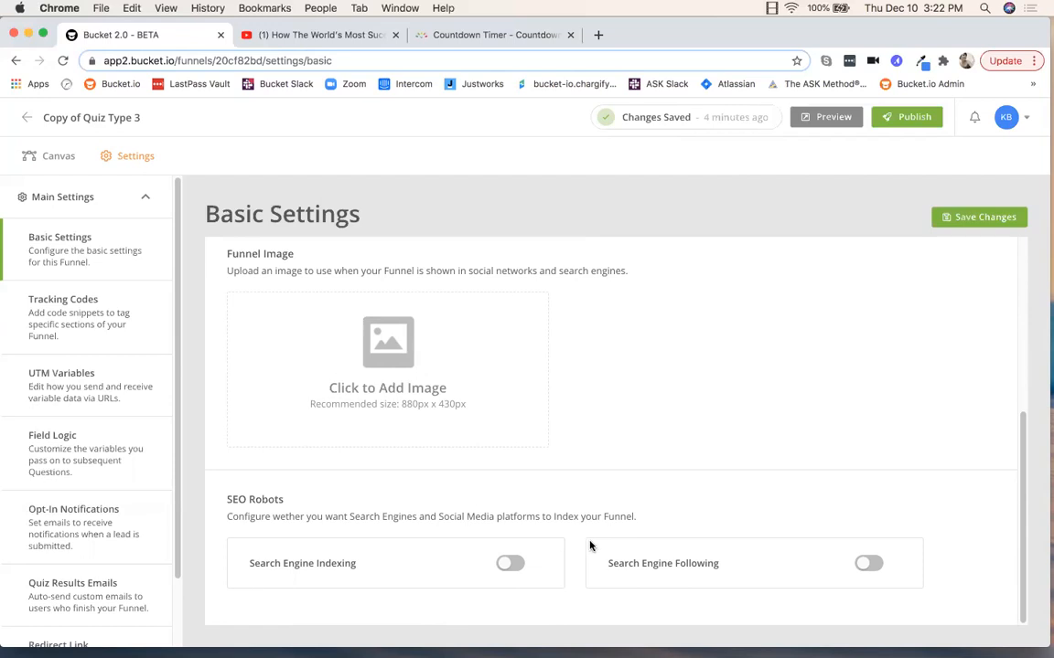
# Review the funnel's Tracking Codes settings and look through the UTM Variables options for questions and lead captures
pyautogui.click(65, 325)
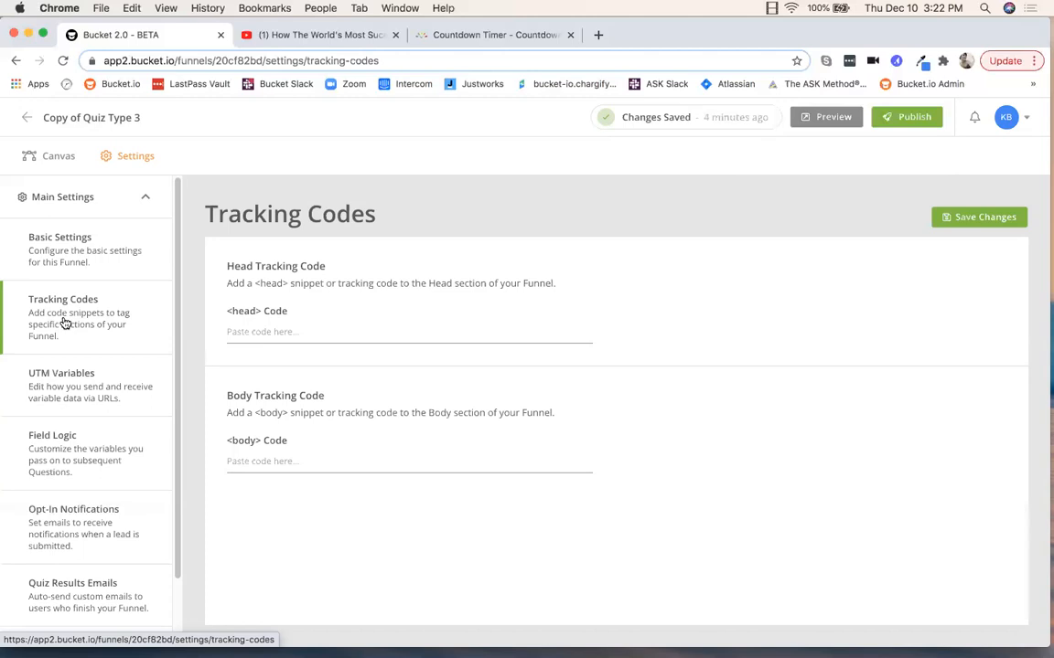
pyautogui.click(75, 392)
pyautogui.scroll(-5, 386, 378)
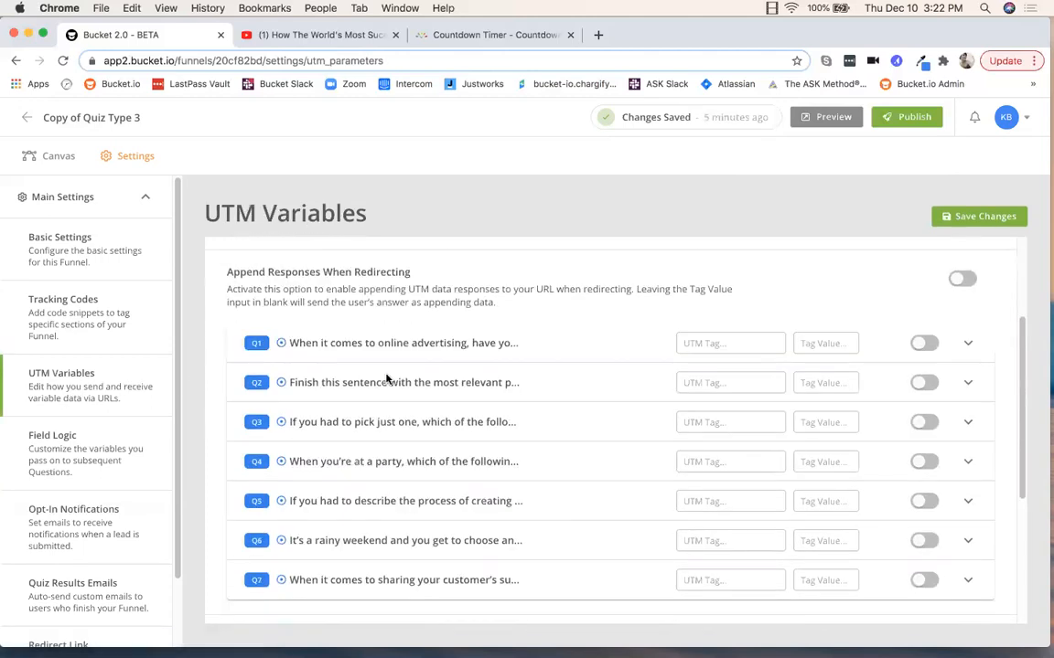
pyautogui.scroll(5, 439, 439)
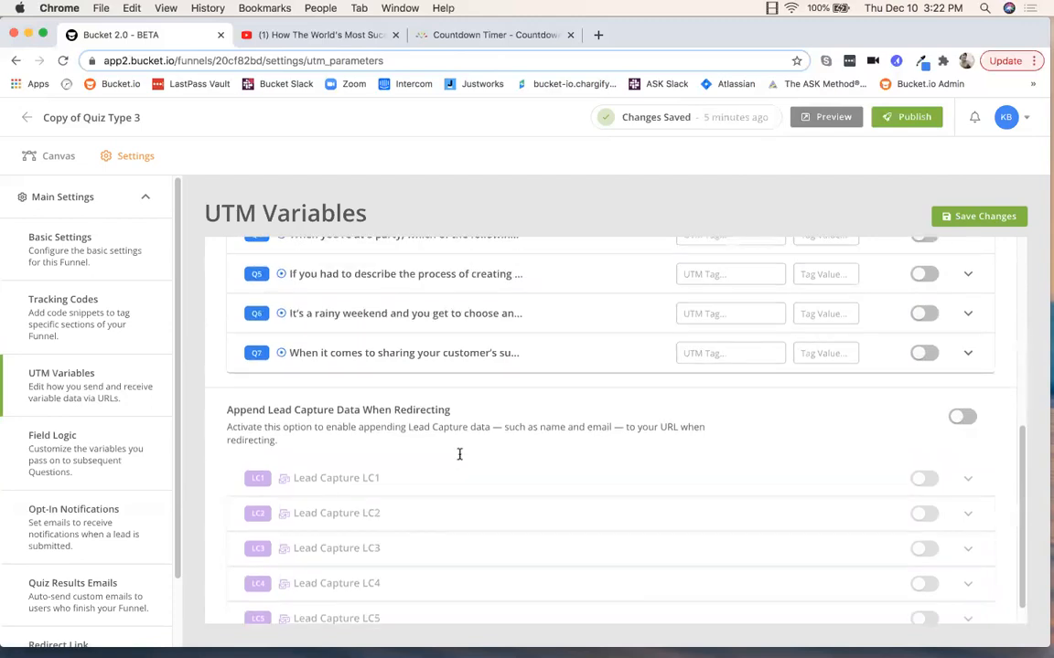
# View the funnel's Field Logic settings, and open its Redirect Link settings
pyautogui.scroll(-2, 118, 360)
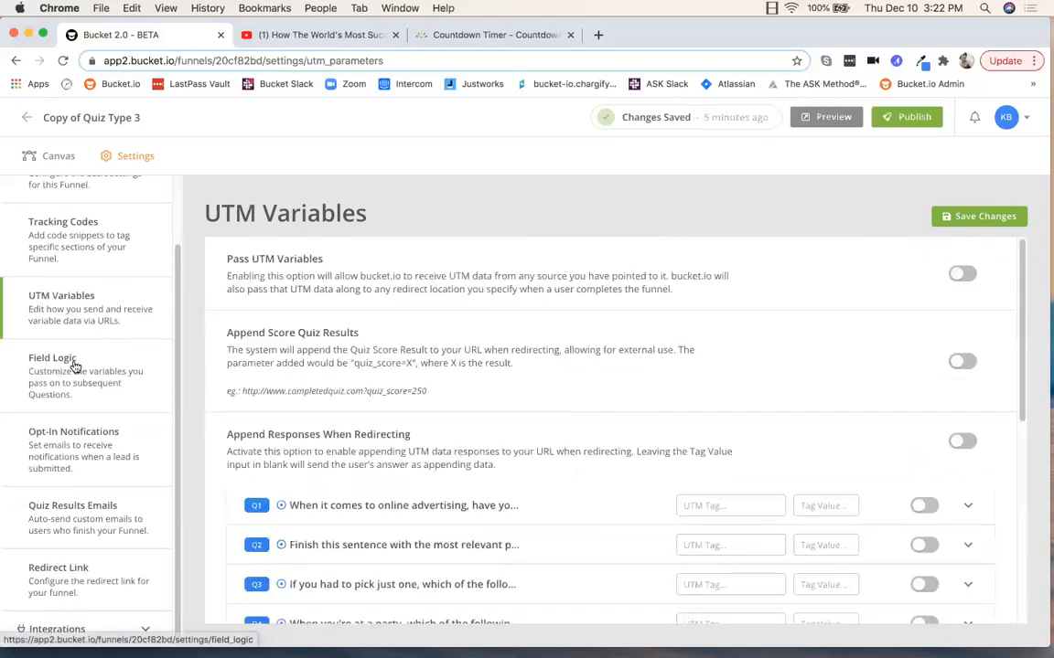
pyautogui.click(76, 378)
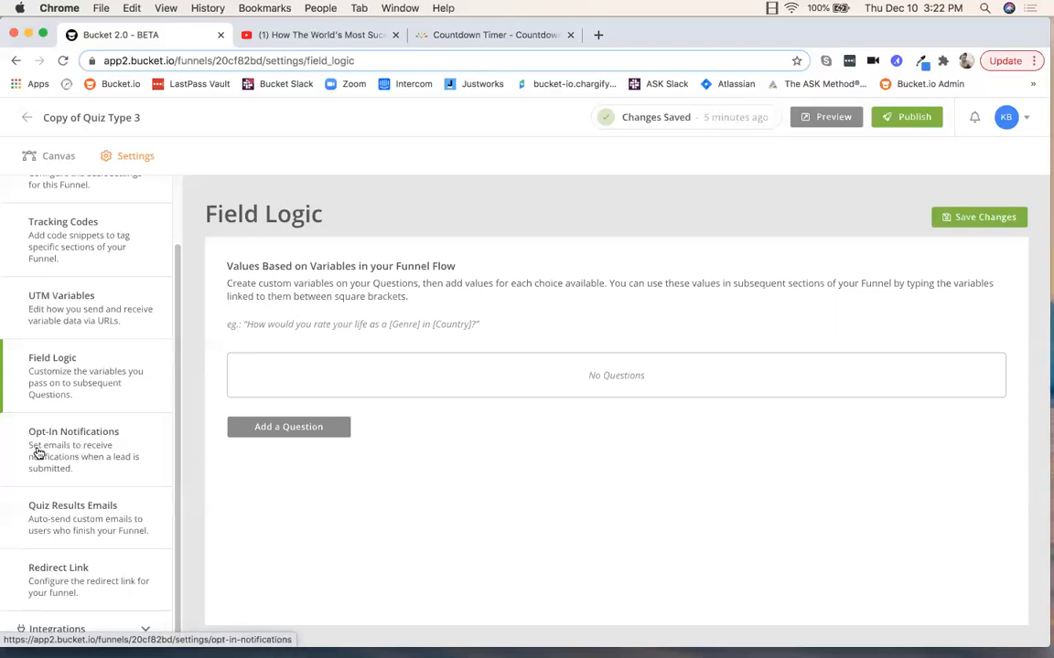
pyautogui.click(63, 584)
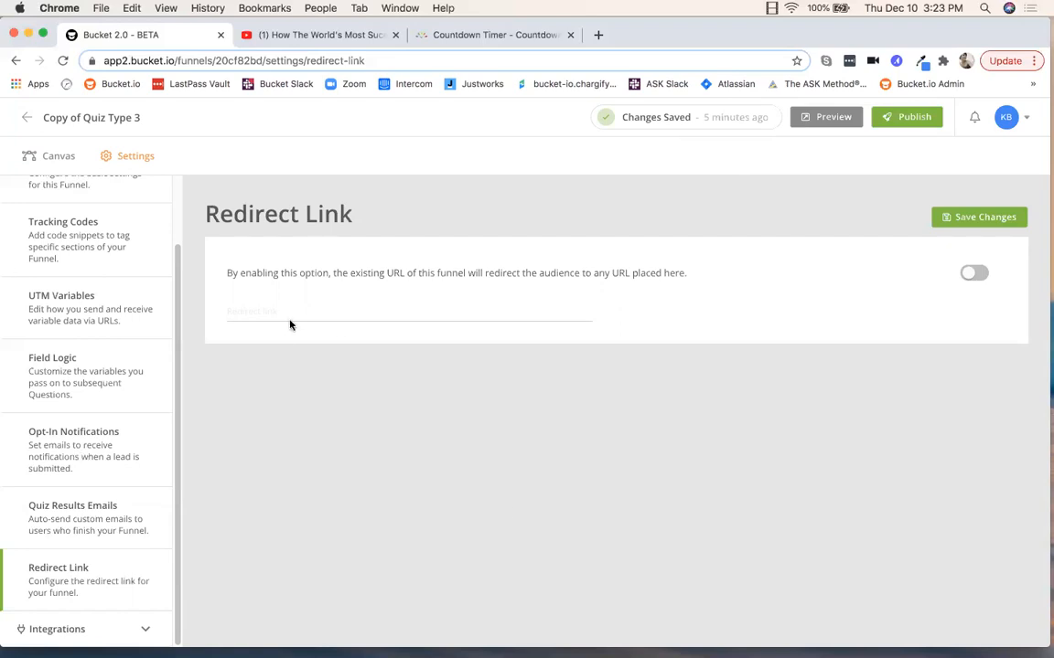
# Return to the funnel canvas and collapse the component list to widen the flow view
pyautogui.click(58, 157)
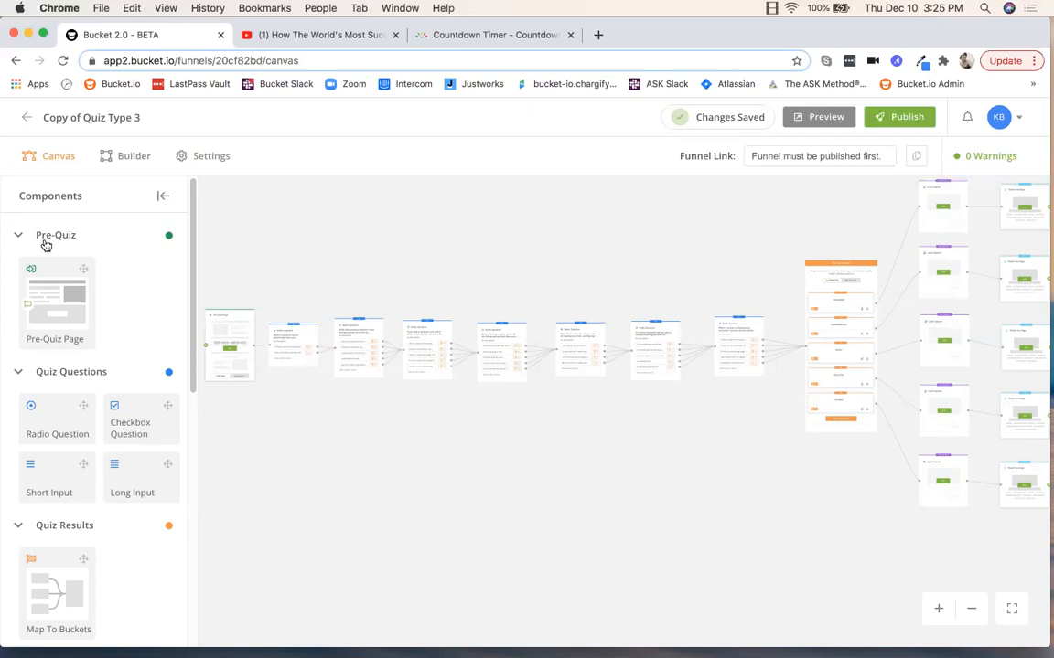
pyautogui.click(162, 196)
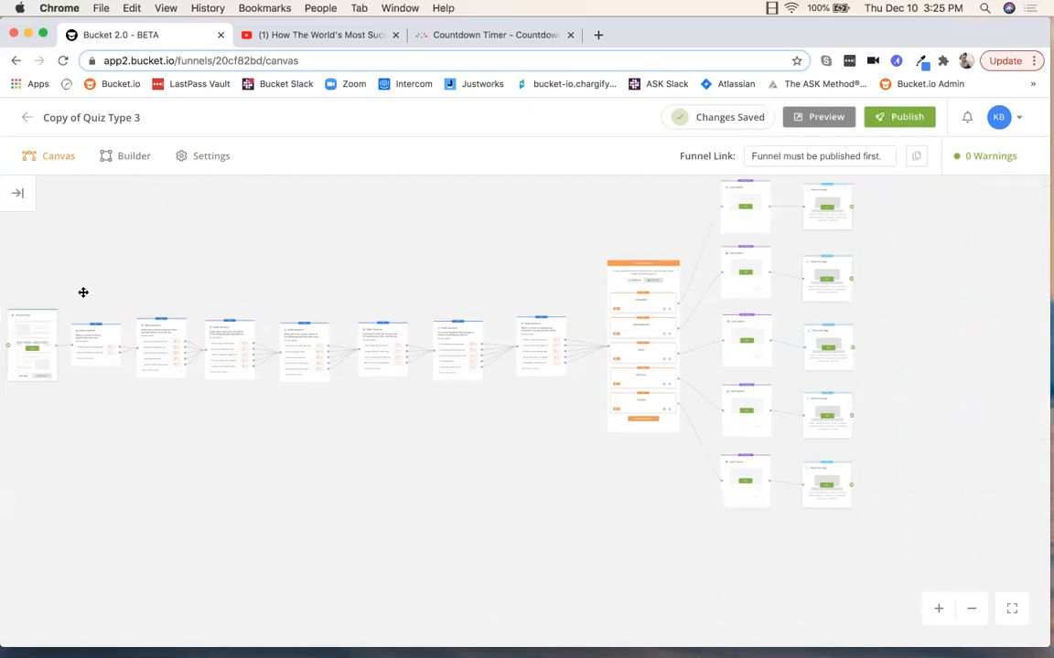
# Expand the component list and examine the Pre-Quiz Page and the first radio questions in the flow
pyautogui.click(31, 190)
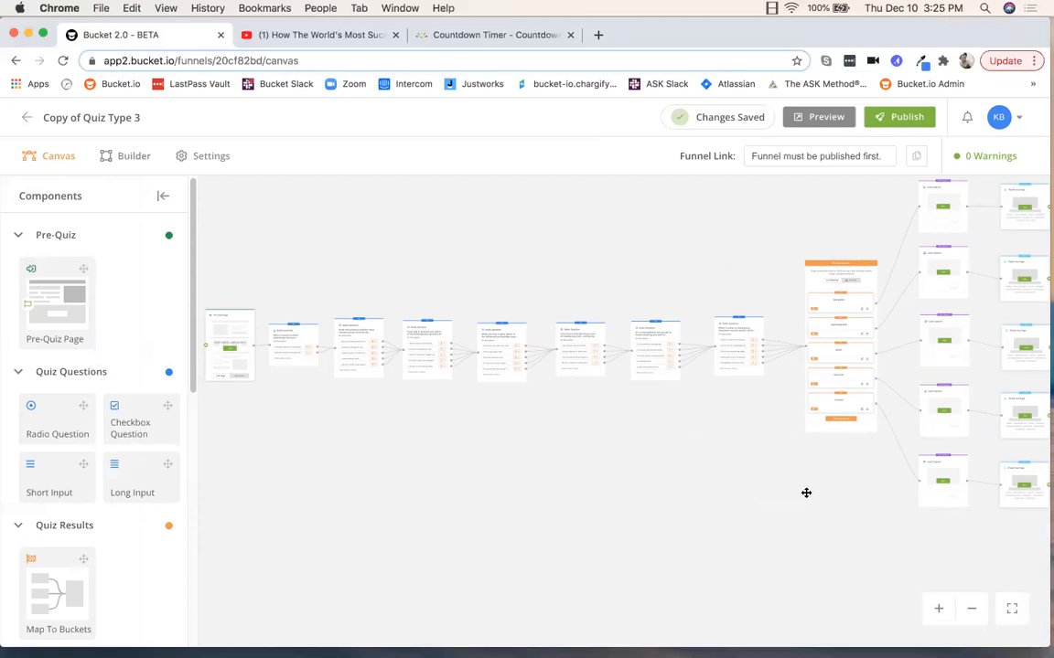
pyautogui.moveTo(44, 415)
pyautogui.mouseDown()
pyautogui.moveTo(247, 480)
pyautogui.moveTo(525, 389)
pyautogui.moveTo(430, 475)
pyautogui.moveTo(42, 407)
pyautogui.mouseUp()
pyautogui.scroll(5, 259, 359)
pyautogui.moveTo(258, 360); pyautogui.dragTo(382, 383)
pyautogui.scroll(2, 359, 375)
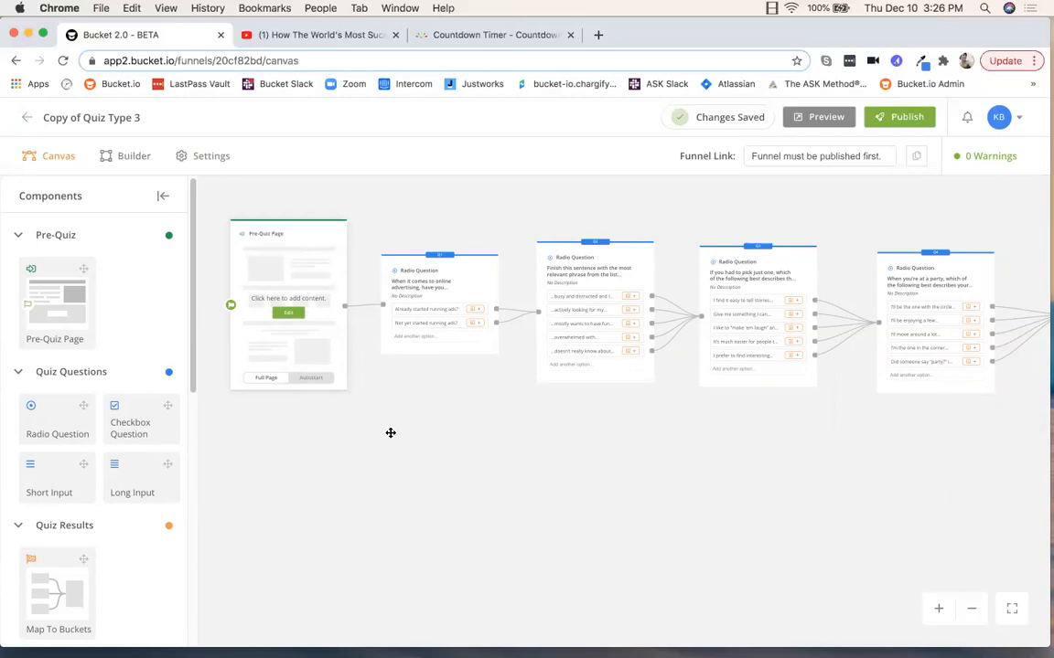
pyautogui.scroll(3, 393, 428)
pyautogui.moveTo(452, 403); pyautogui.dragTo(472, 416)
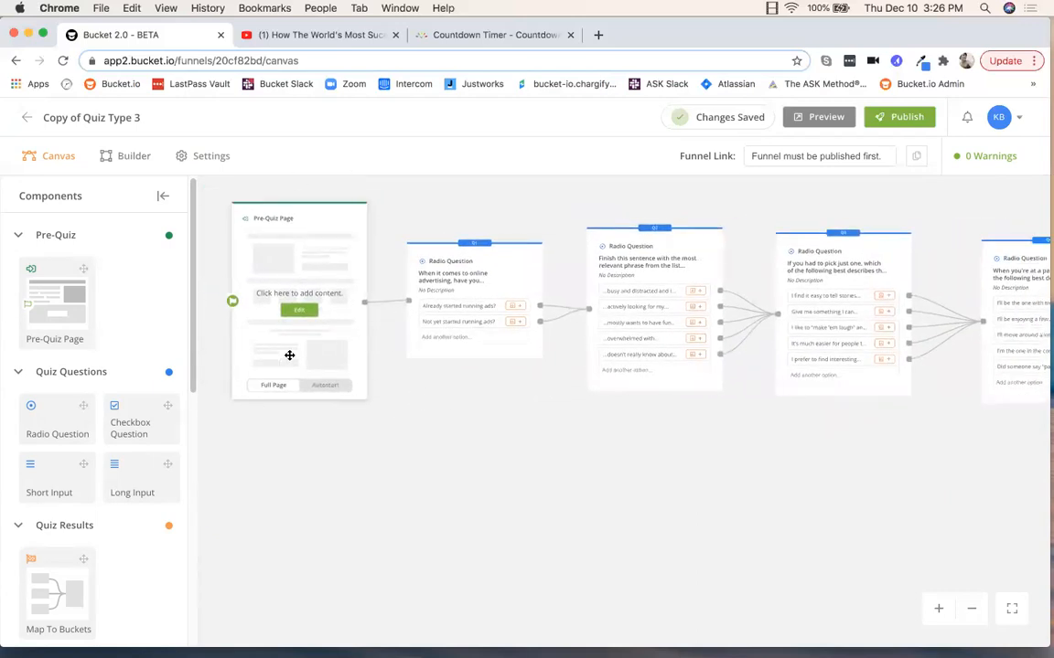
# Look through the component categories and follow the radio questions along the flow to the Quiz Results block
pyautogui.scroll(-1, 68, 377)
pyautogui.scroll(-3, 69, 377)
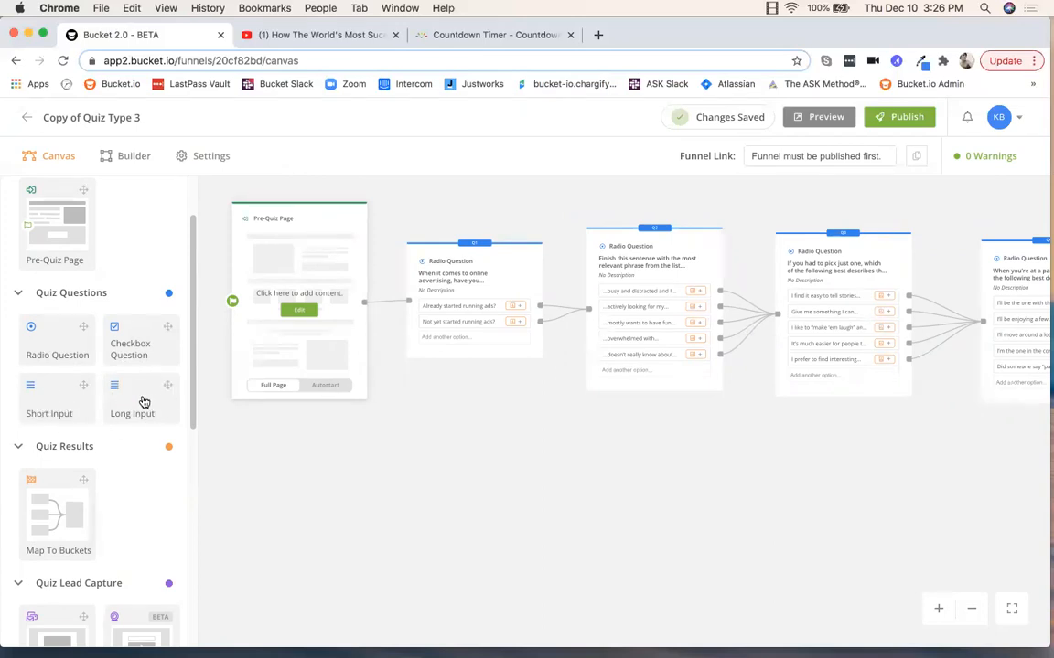
pyautogui.scroll(-3, 129, 402)
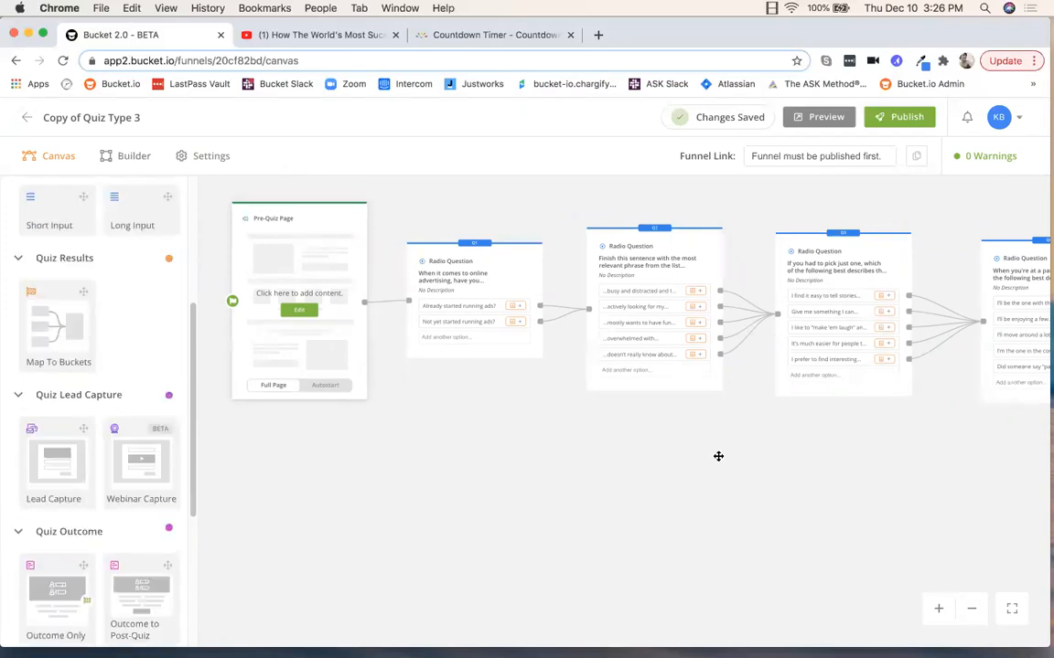
pyautogui.moveTo(642, 472); pyautogui.dragTo(470, 473)
pyautogui.moveTo(952, 485); pyautogui.dragTo(507, 491)
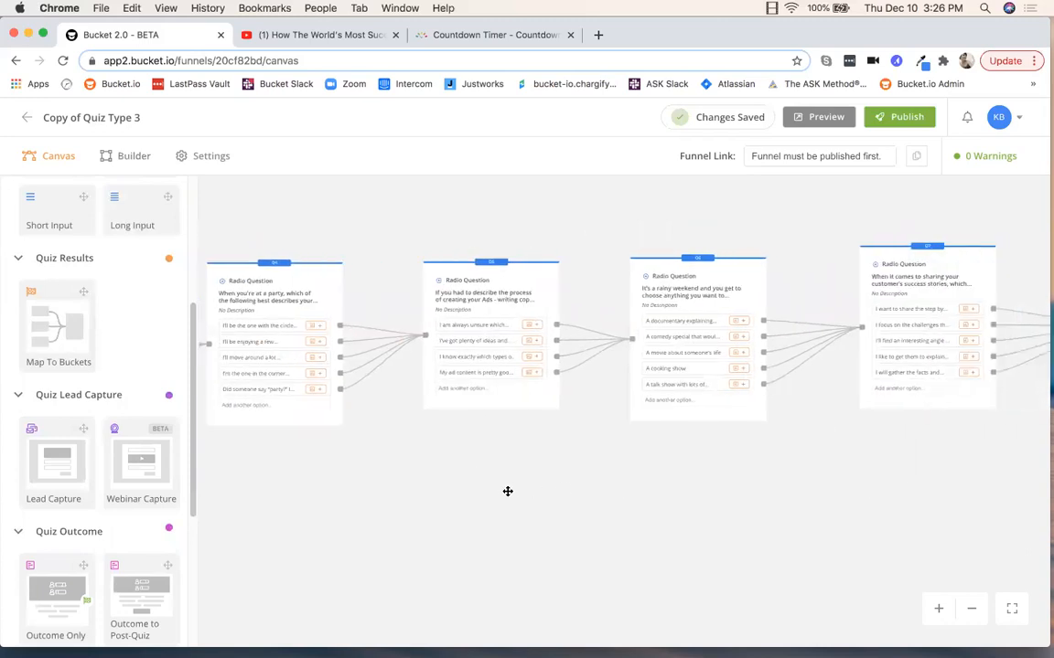
pyautogui.moveTo(929, 486); pyautogui.dragTo(416, 501)
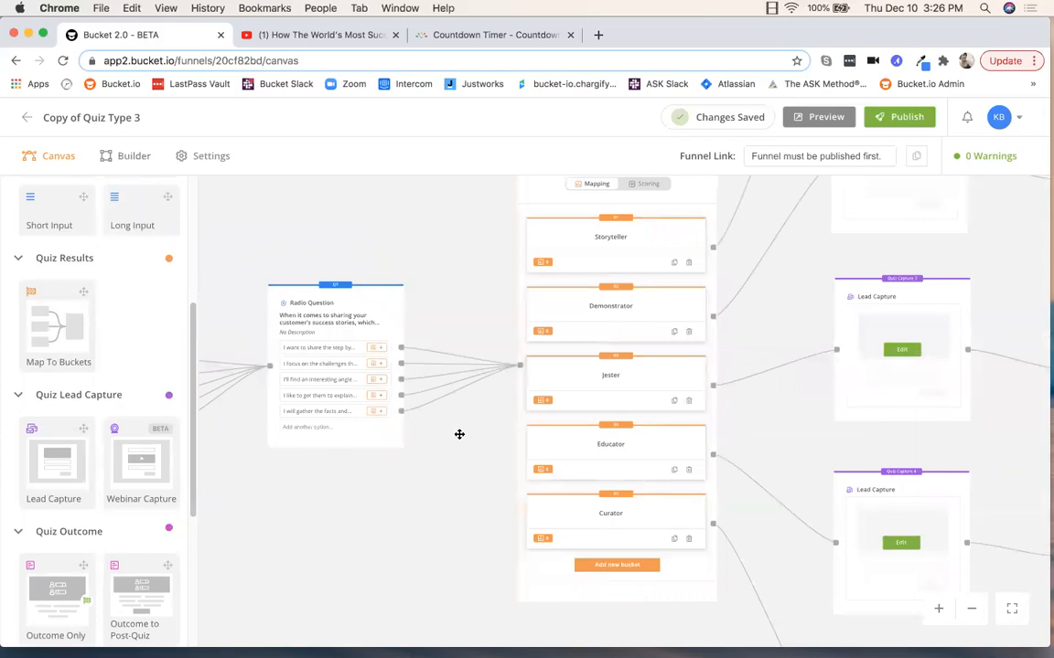
# Examine the Quiz Results buckets and their connections to question Q7, the Lead Capture pages and the Thank You Pages
pyautogui.scroll(-5, 459, 434)
pyautogui.moveTo(453, 435); pyautogui.dragTo(414, 411)
pyautogui.scroll(-2, 414, 412)
pyautogui.scroll(4, 415, 411)
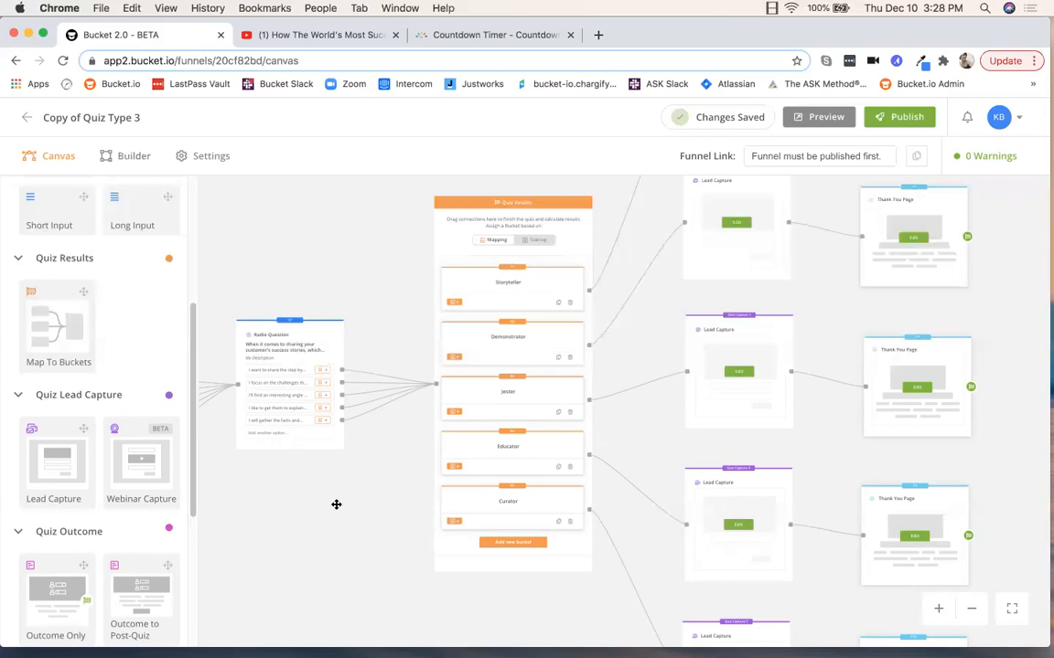
pyautogui.moveTo(289, 507); pyautogui.dragTo(363, 487)
pyautogui.scroll(-2, 363, 487)
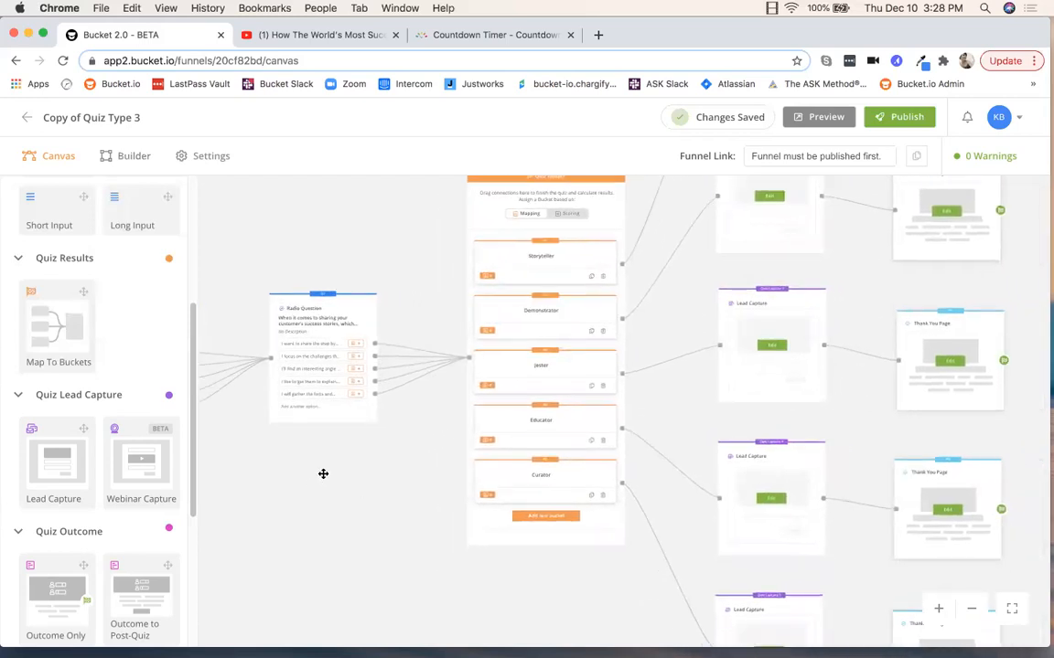
pyautogui.scroll(2, 337, 466)
pyautogui.scroll(3, 336, 466)
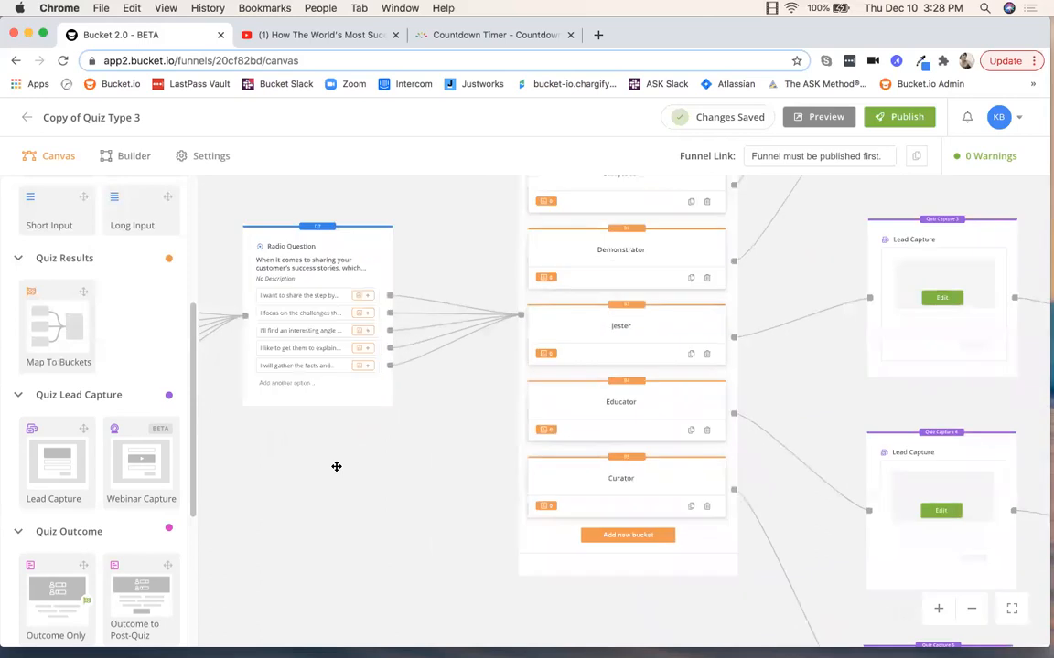
pyautogui.moveTo(411, 435); pyautogui.dragTo(371, 480)
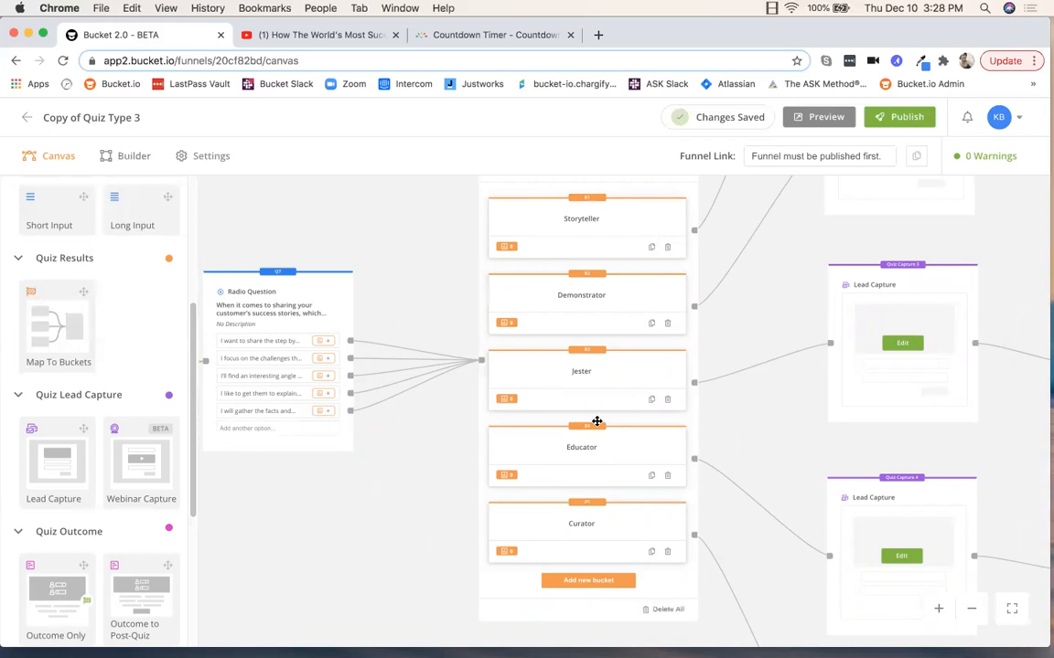
# Open the Jester bucket's name for editing in Quiz Results, and leave the field
pyautogui.click(599, 370)
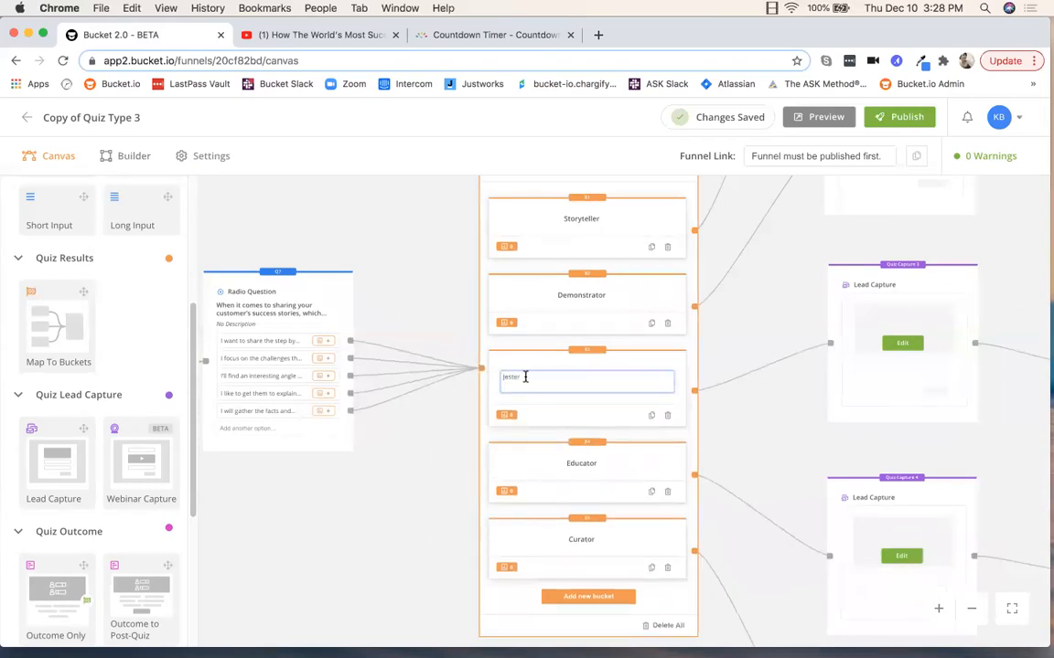
pyautogui.doubleClick(510, 376)
pyautogui.click(530, 378)
pyautogui.moveTo(296, 473); pyautogui.dragTo(364, 482)
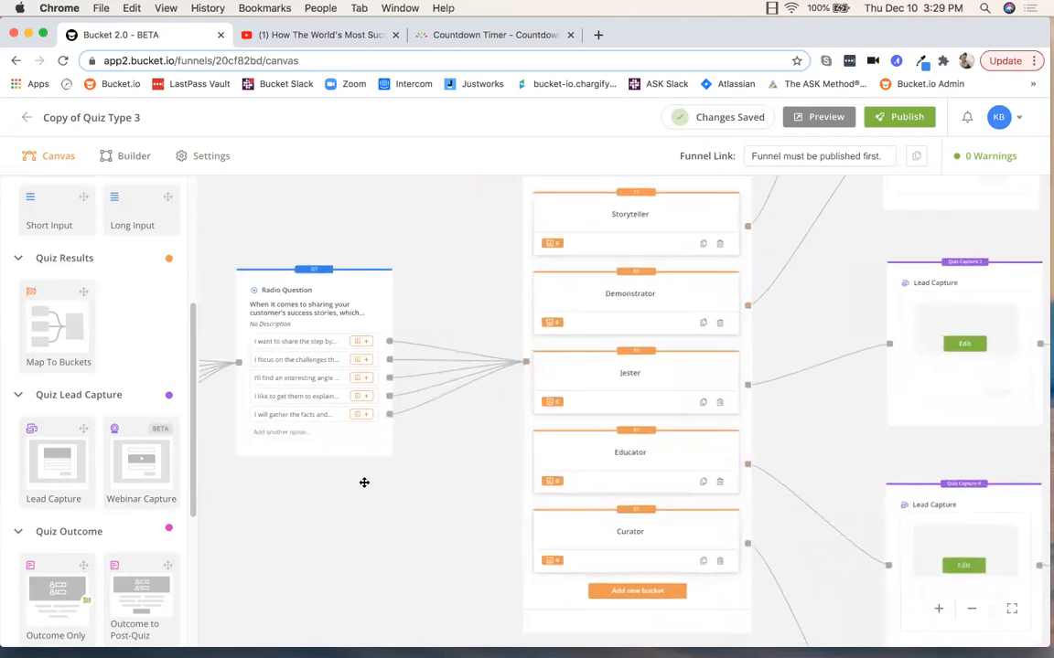
# Draw a connection from Q7's last answer option to the Quiz Results block
pyautogui.scroll(5, 365, 482)
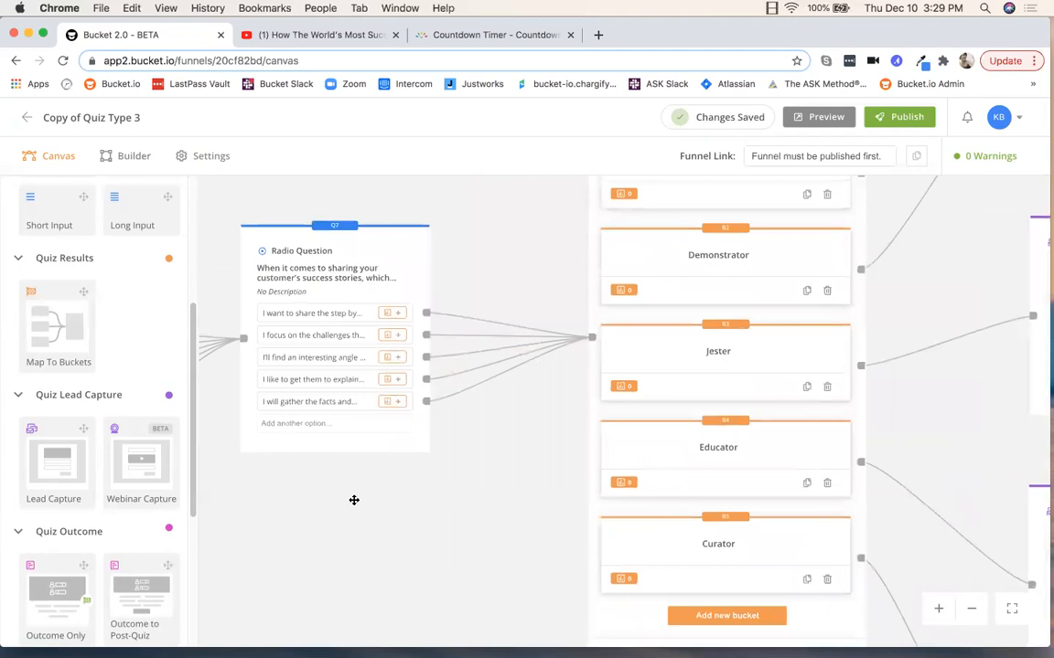
pyautogui.scroll(3, 357, 504)
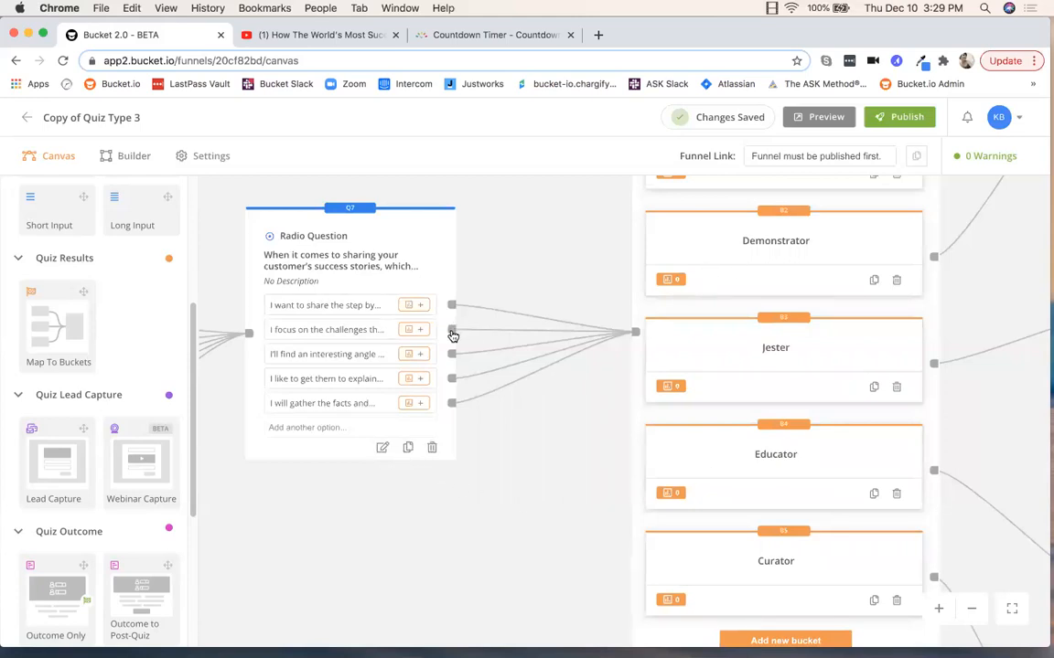
pyautogui.moveTo(452, 403); pyautogui.dragTo(636, 334)
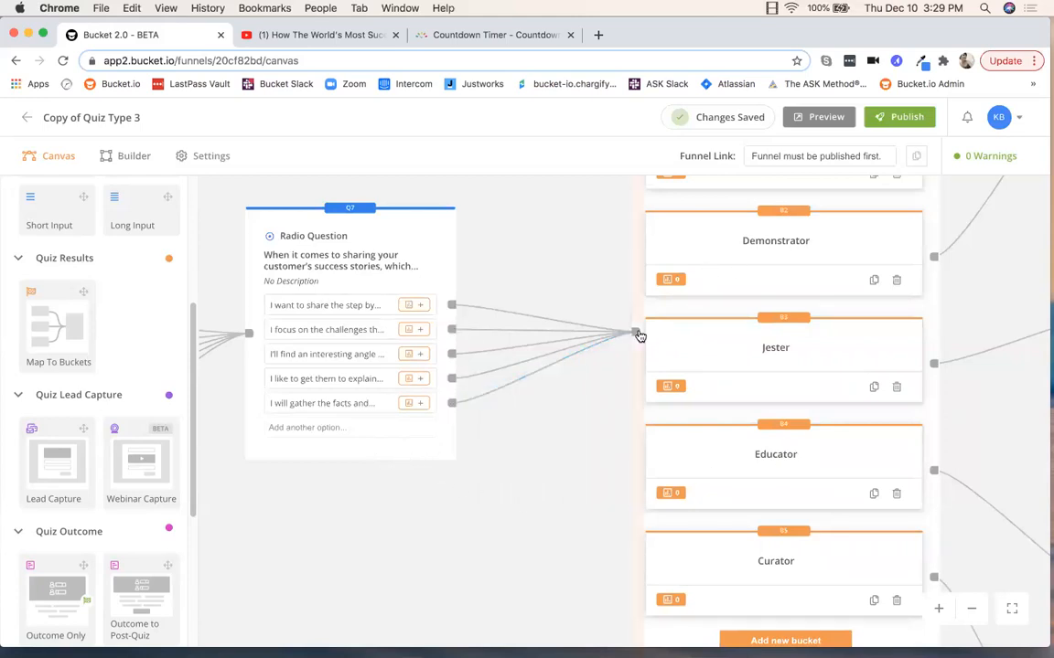
pyautogui.moveTo(619, 336)
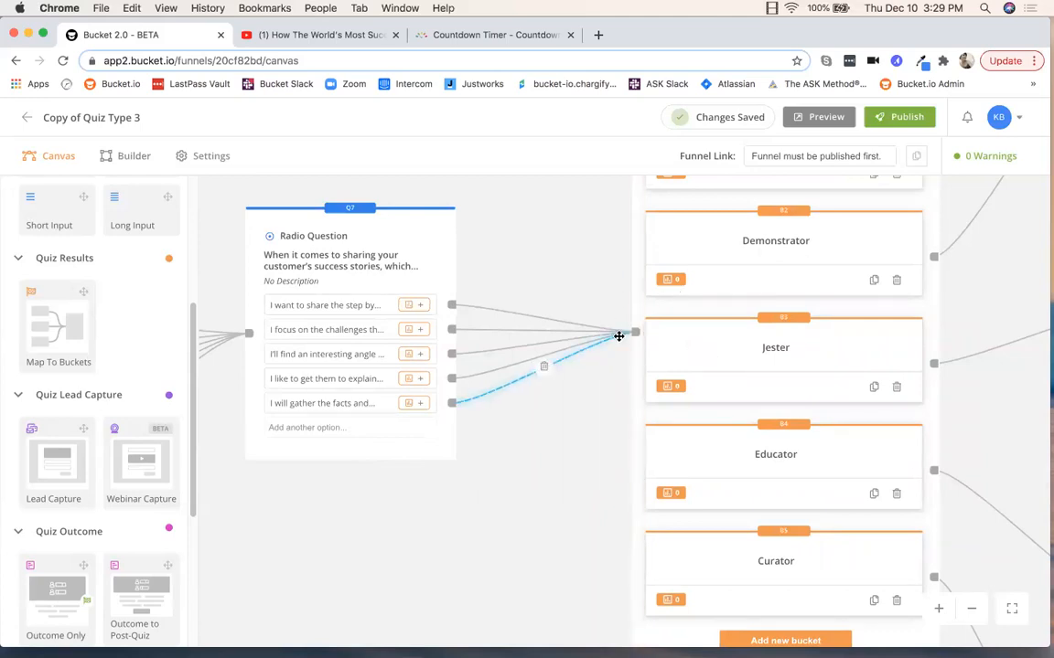
# Map Q7's first answer option to the Storyteller bucket and its second to Demonstrator
pyautogui.click(407, 305)
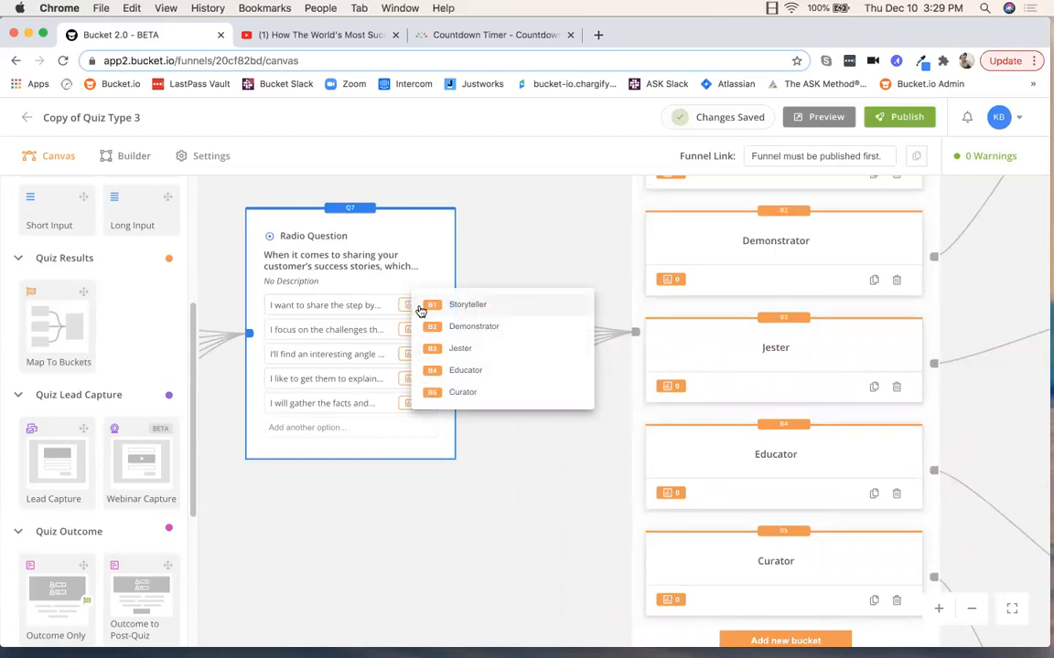
pyautogui.click(468, 306)
pyautogui.click(493, 459)
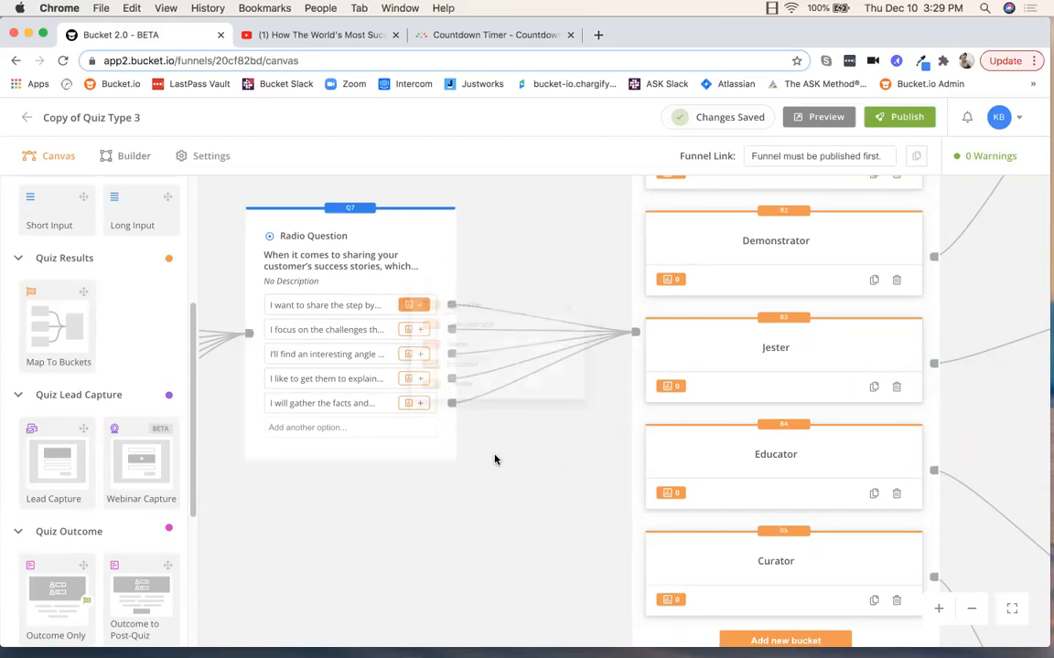
pyautogui.click(408, 331)
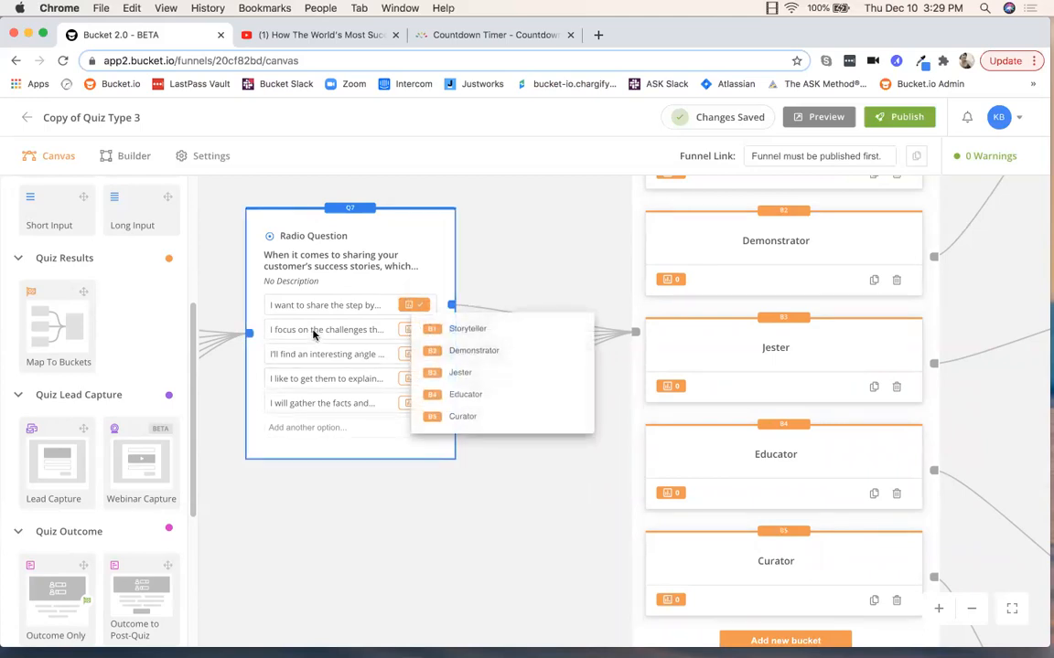
pyautogui.click(471, 350)
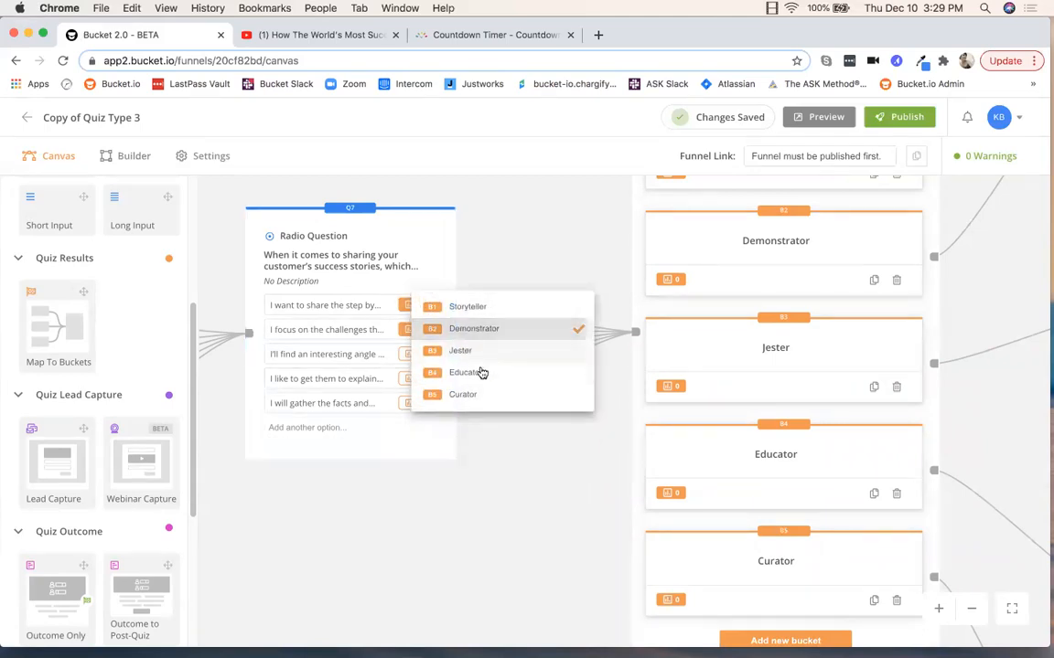
pyautogui.click(532, 494)
# Map Q7's third answer option to the Jester bucket and its fourth to Educator
pyautogui.click(410, 354)
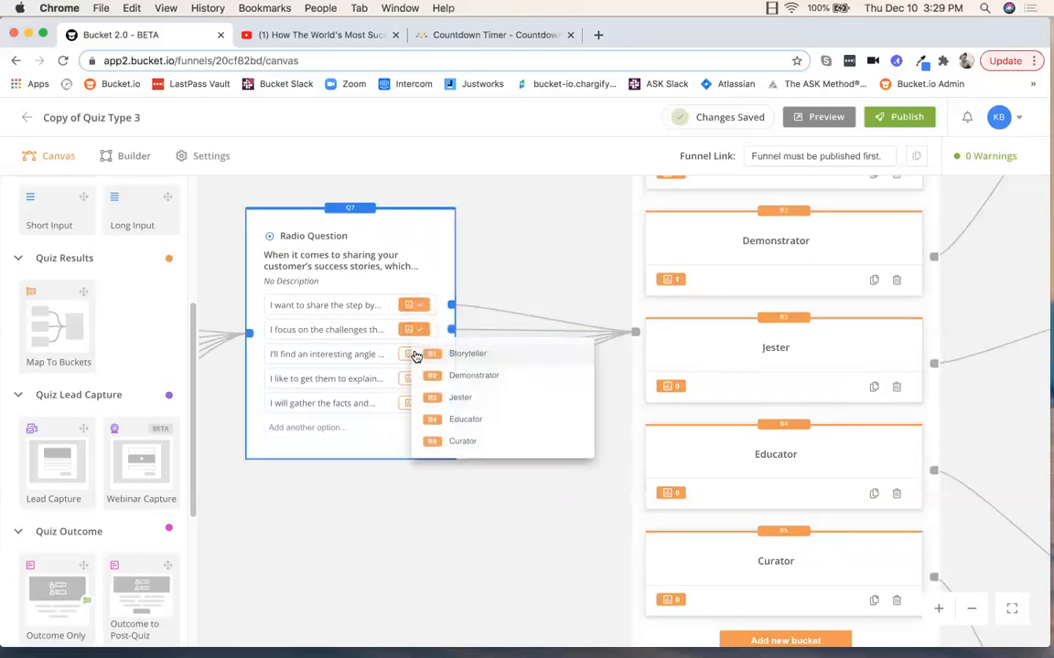
pyautogui.click(460, 397)
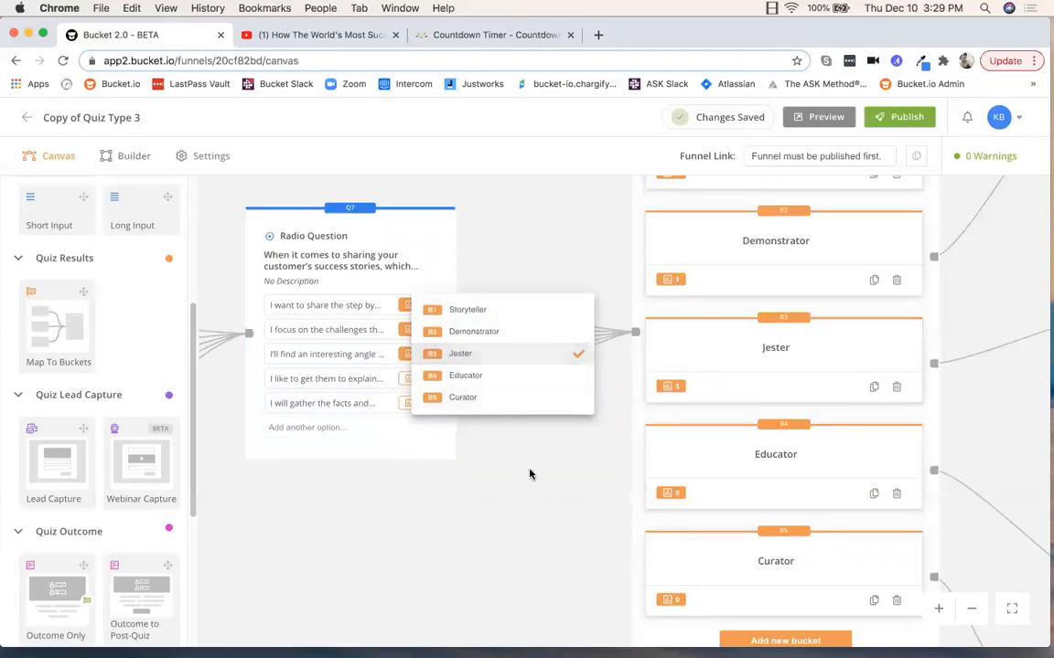
pyautogui.click(527, 464)
pyautogui.click(415, 378)
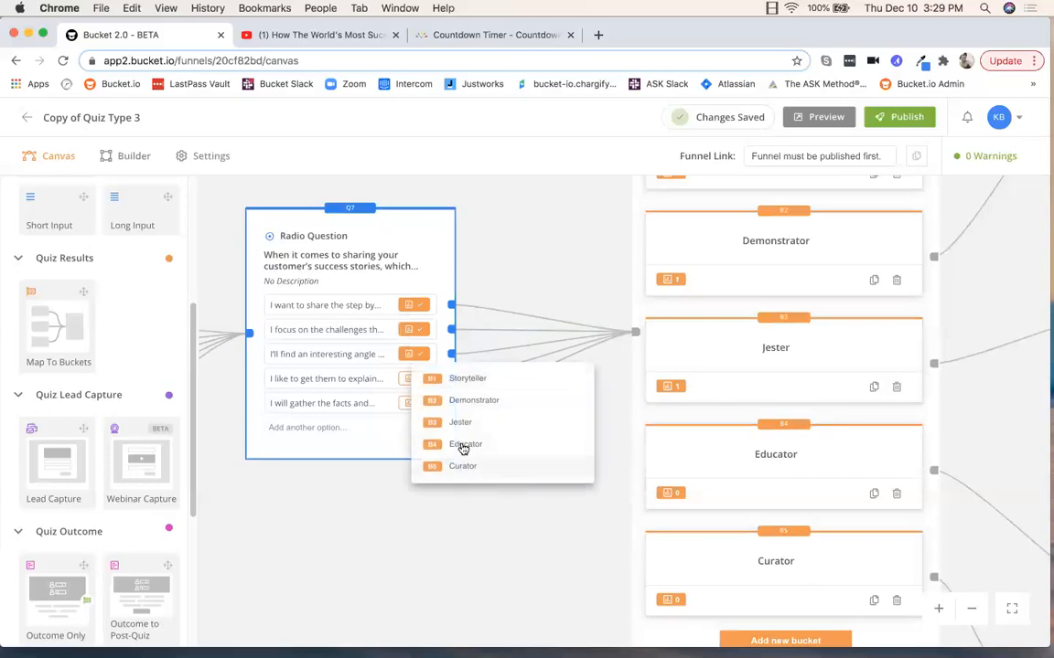
pyautogui.click(463, 446)
pyautogui.click(452, 446)
# Map Q7's last answer option to both the Curator and Educator buckets
pyautogui.click(413, 402)
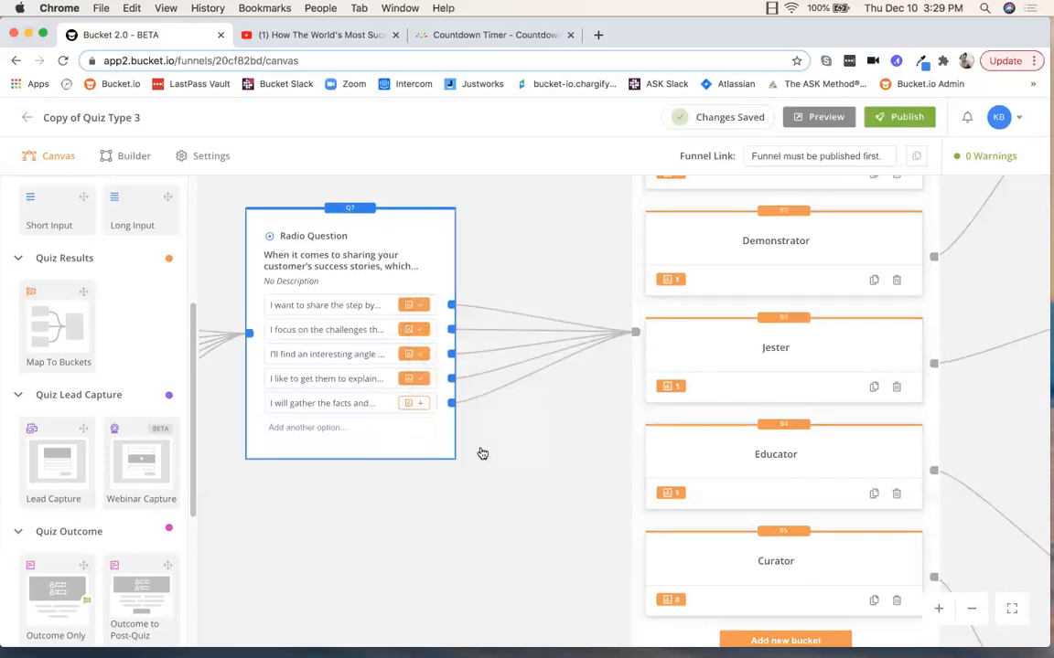
pyautogui.click(461, 491)
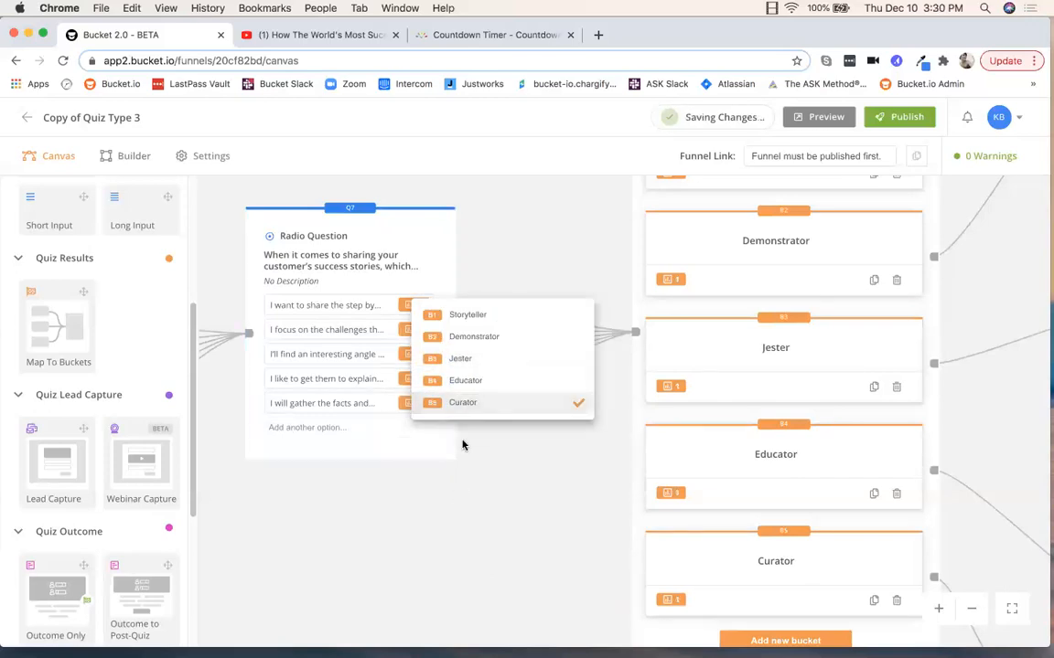
pyautogui.click(480, 492)
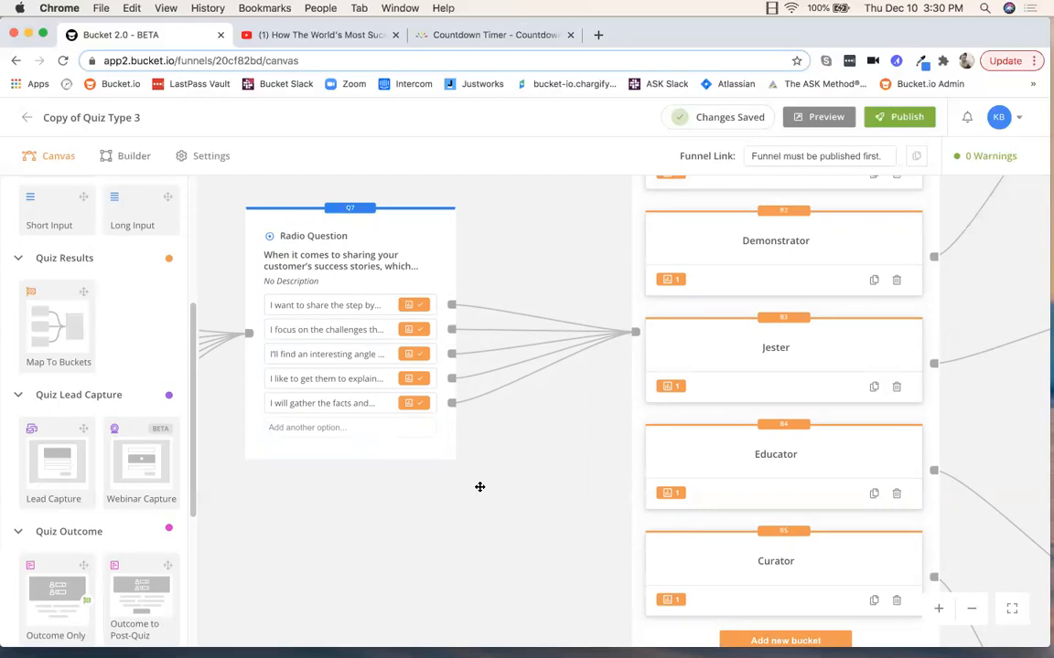
pyautogui.click(413, 405)
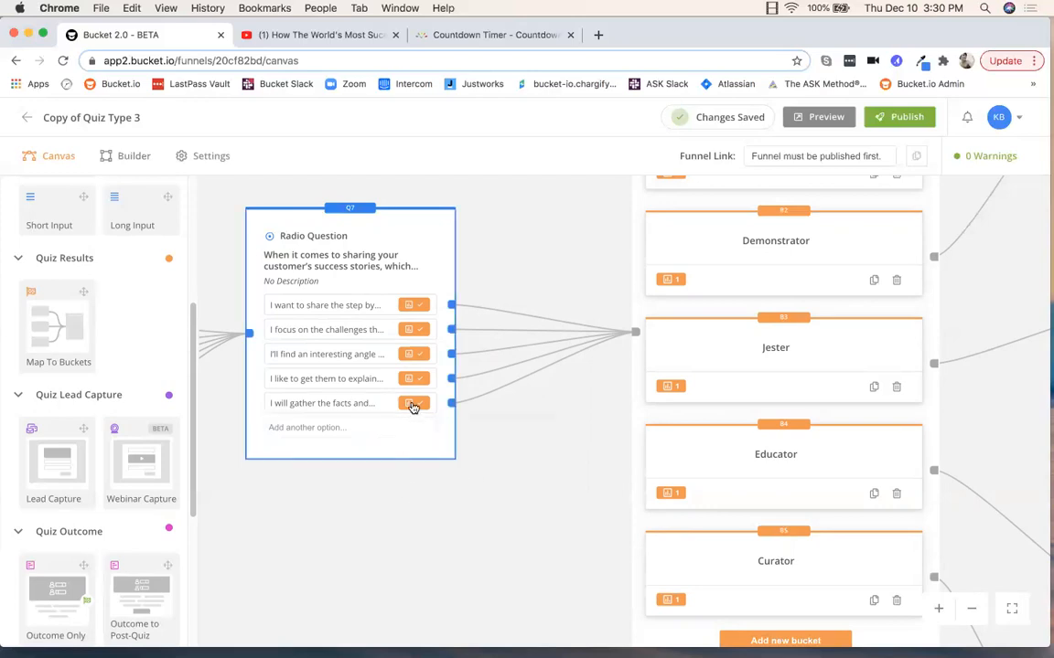
pyautogui.click(413, 405)
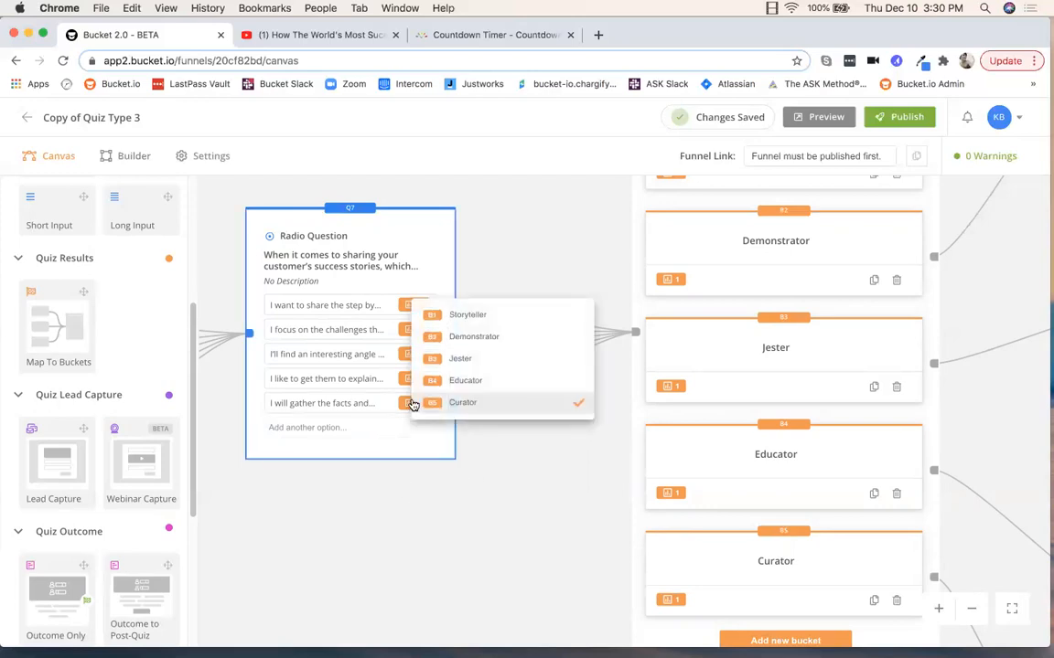
pyautogui.click(463, 381)
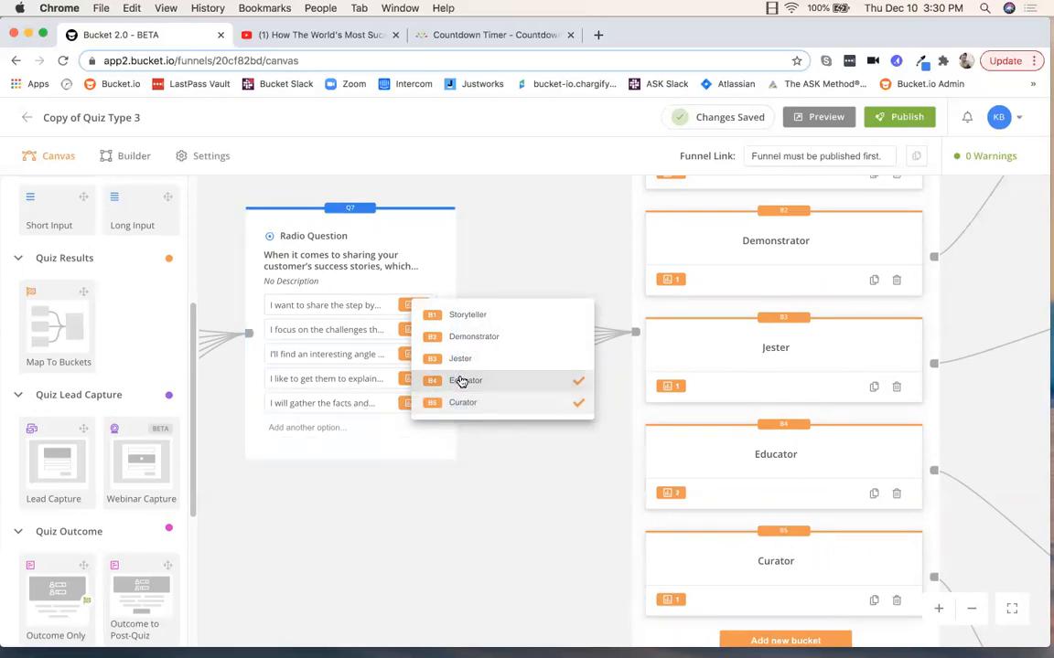
pyautogui.click(484, 530)
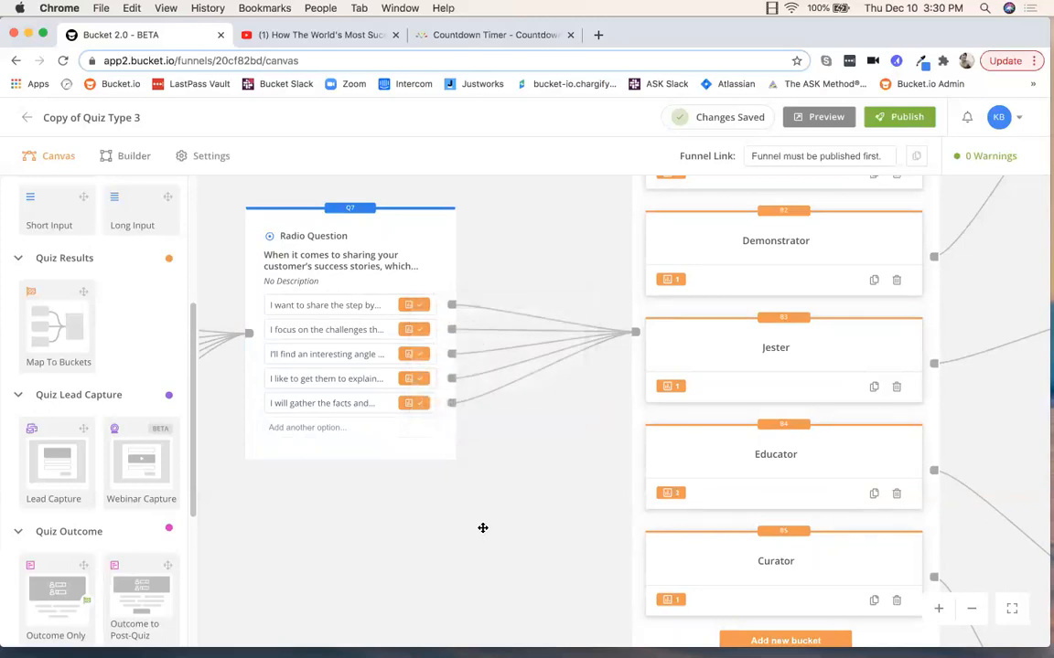
# View the Quiz Results block together with its connected Lead Capture and Thank You Pages
pyautogui.scroll(-3, 507, 435)
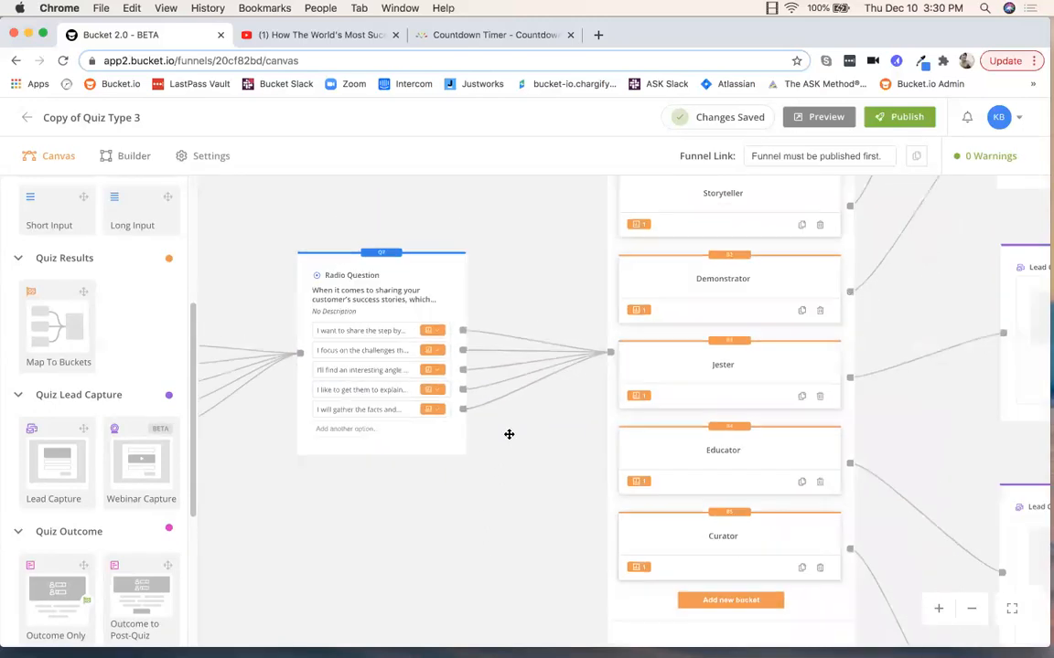
pyautogui.scroll(-3, 508, 435)
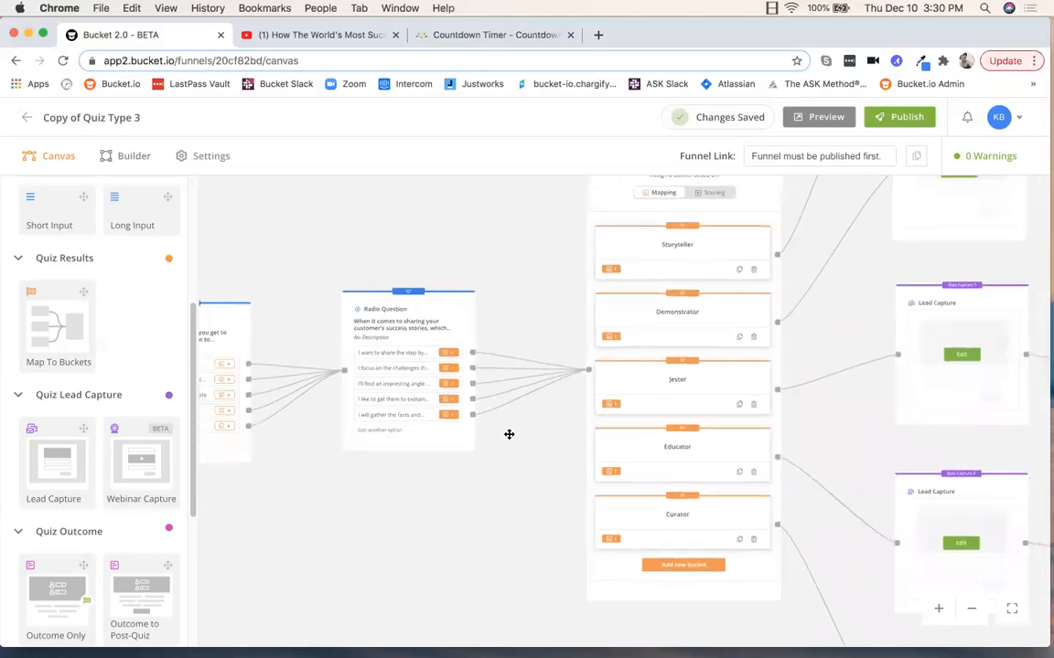
pyautogui.scroll(-2, 509, 434)
pyautogui.scroll(3, 386, 263)
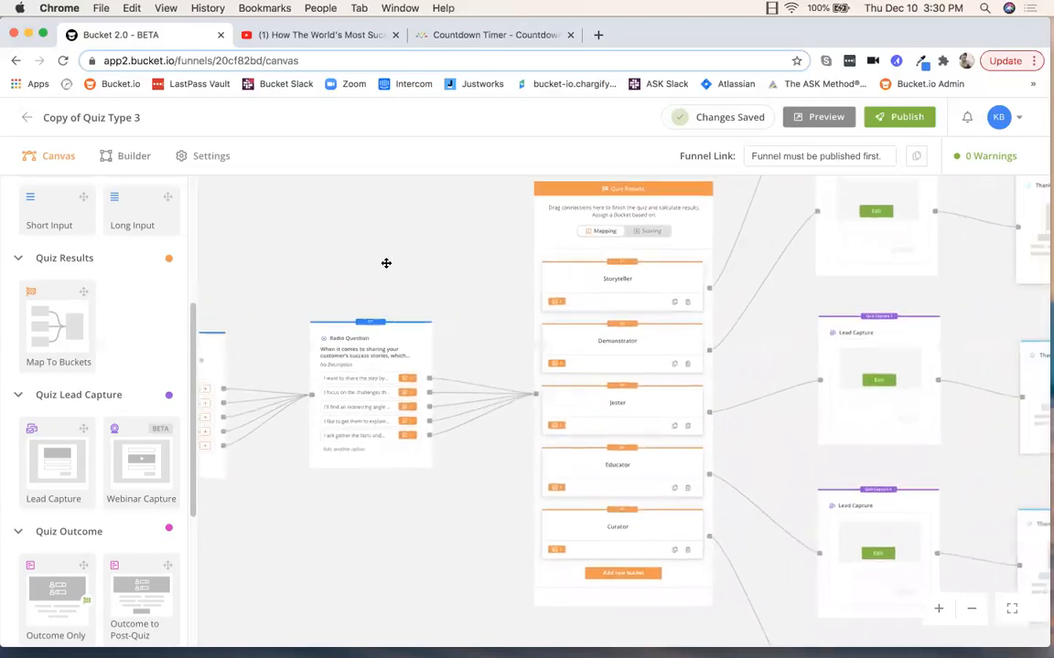
pyautogui.hscroll(5, 370, 263)
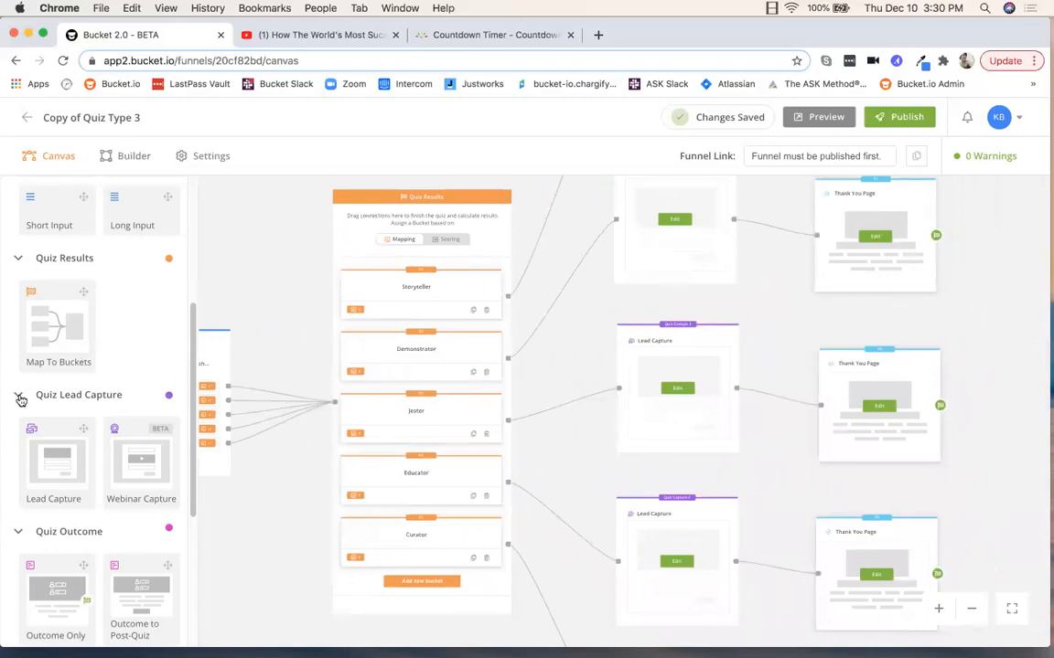
# Look through the Quiz Lead Capture, Quiz Outcome and Post-Quiz groups in the component library
pyautogui.scroll(-2, 66, 398)
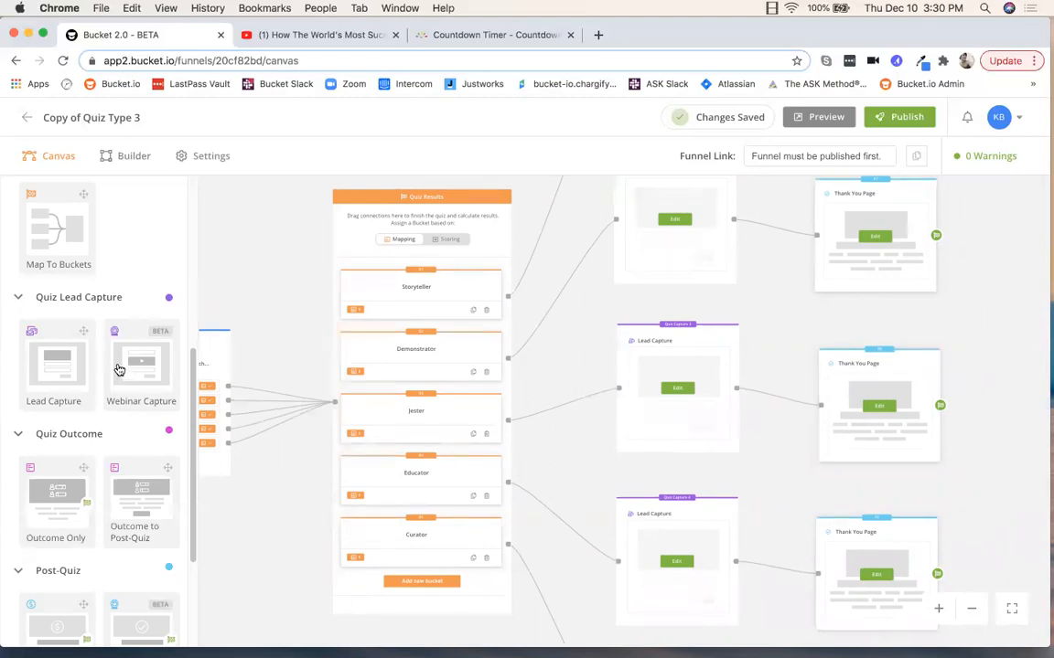
pyautogui.scroll(-1, 119, 369)
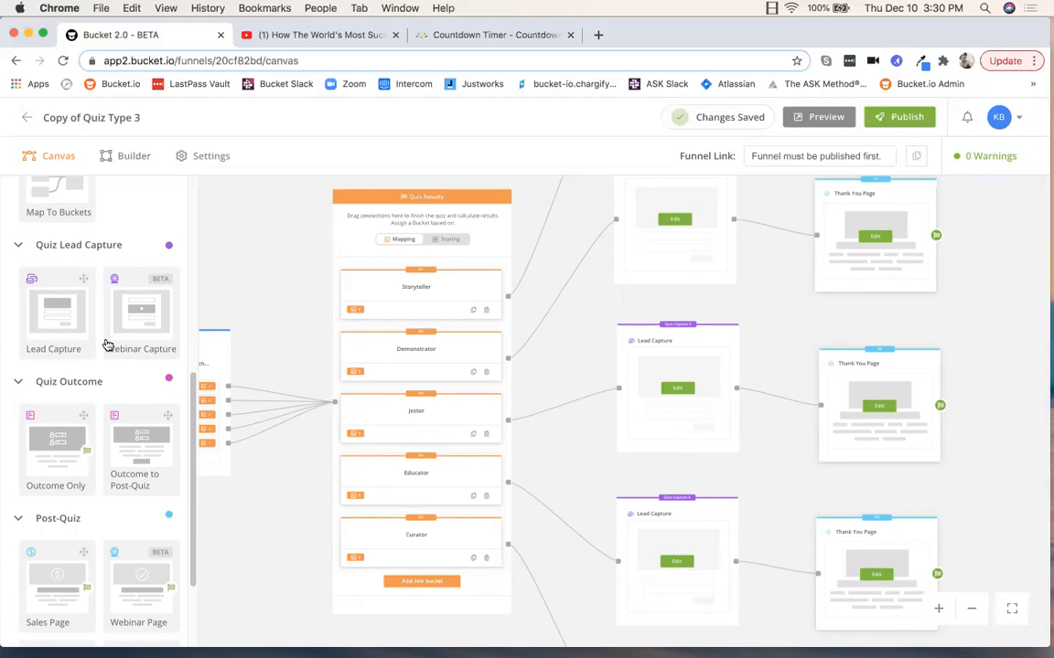
pyautogui.moveTo(47, 282)
pyautogui.mouseDown()
pyautogui.moveTo(395, 369)
pyautogui.moveTo(728, 266)
pyautogui.moveTo(551, 359)
pyautogui.moveTo(41, 280)
pyautogui.mouseUp()
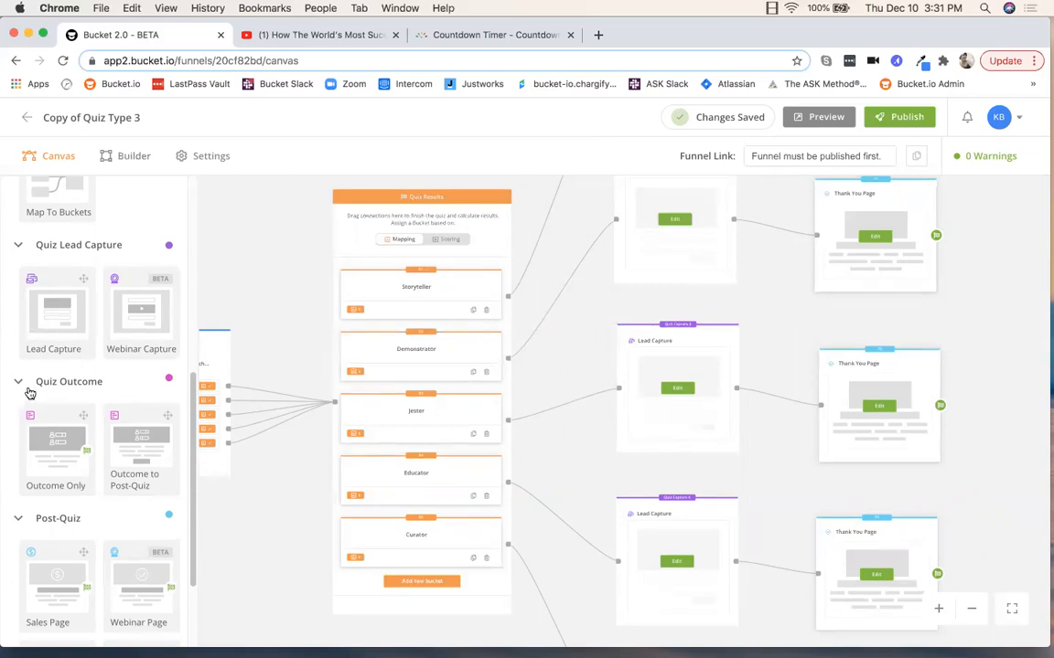
pyautogui.scroll(-2, 29, 393)
pyautogui.scroll(-1, 29, 394)
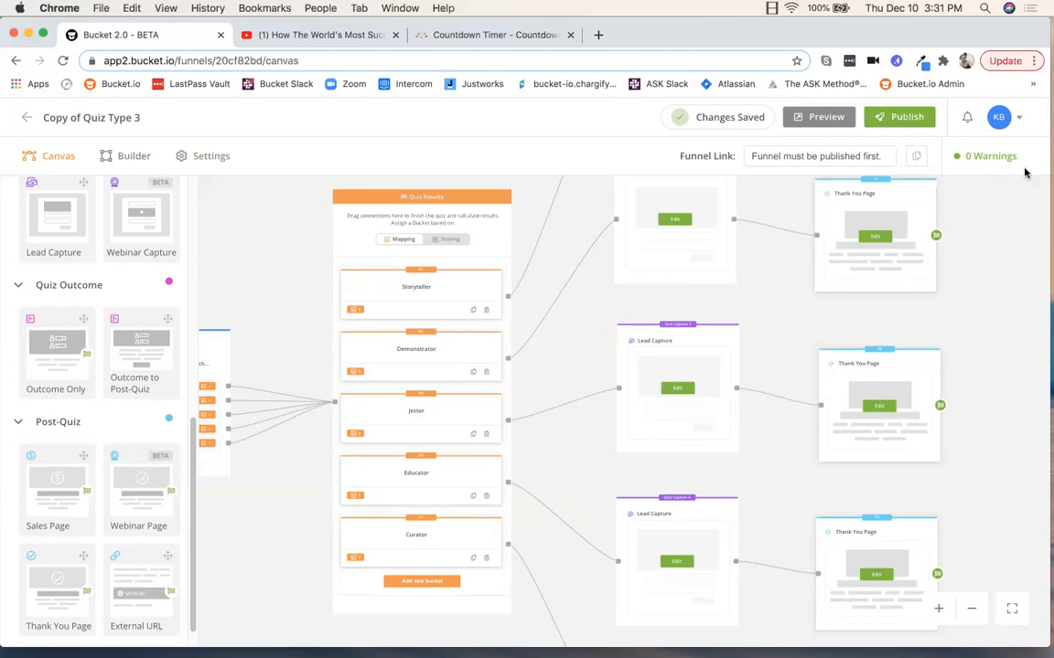
# Remove the connection between the Jester branch's Lead Capture and its Thank You Page, and delete that Thank You Page
pyautogui.moveTo(971, 334); pyautogui.dragTo(857, 353)
pyautogui.scroll(2, 857, 354)
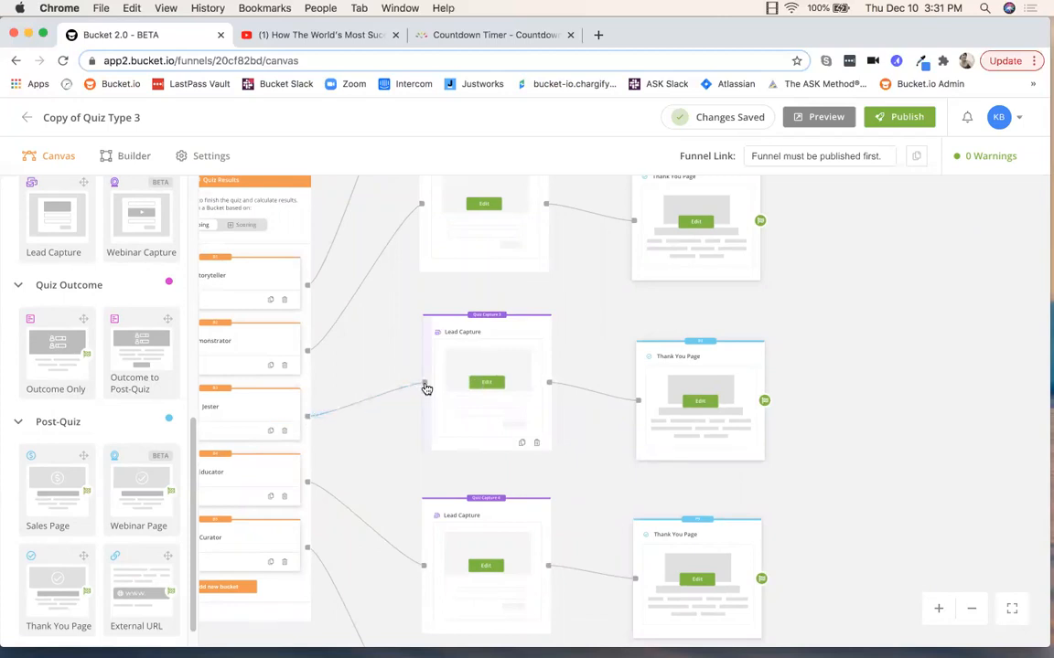
pyautogui.click(595, 394)
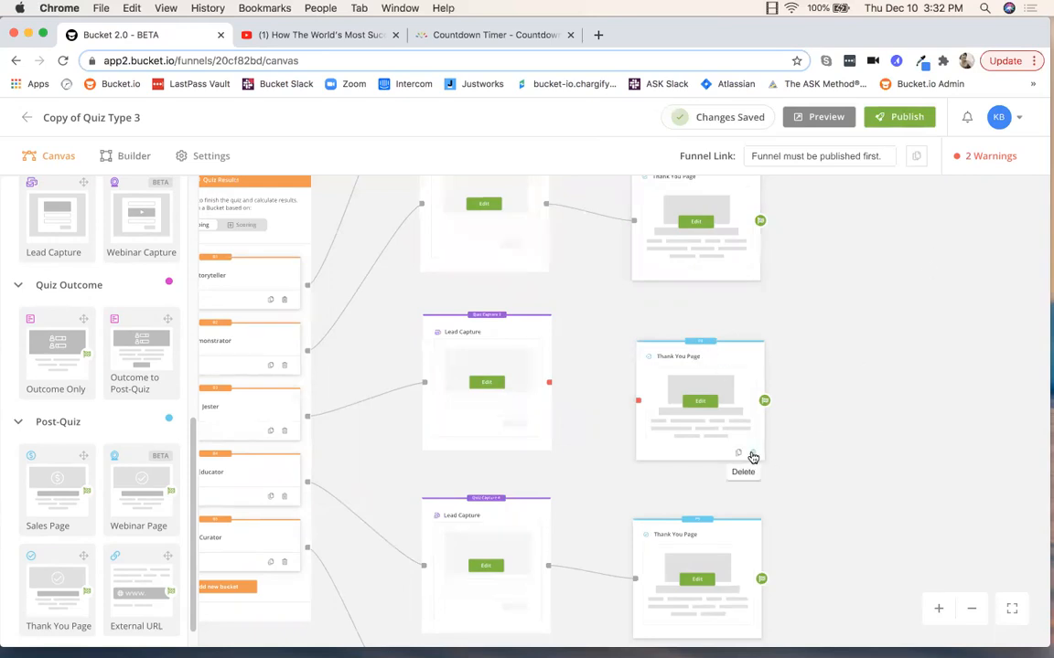
pyautogui.click(753, 457)
pyautogui.click(549, 425)
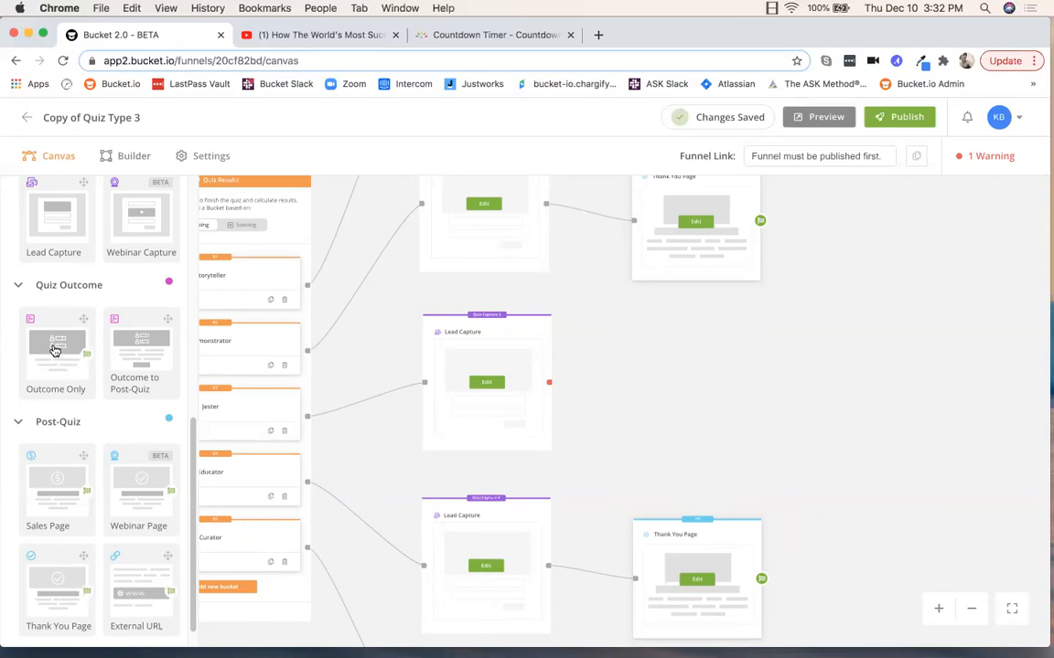
# Place an Outcome Only block beside the Jester branch's Lead Capture and delete it again
pyautogui.moveTo(54, 350); pyautogui.dragTo(649, 371)
pyautogui.moveTo(698, 398); pyautogui.dragTo(651, 341)
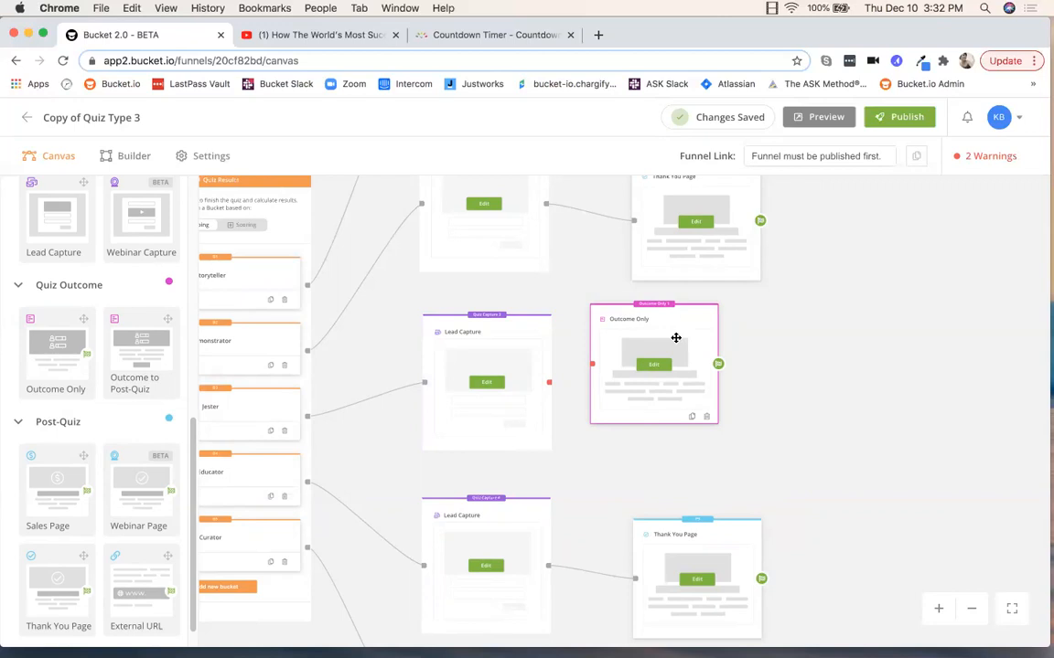
pyautogui.moveTo(136, 588); pyautogui.dragTo(134, 520)
pyautogui.moveTo(679, 327); pyautogui.dragTo(715, 343)
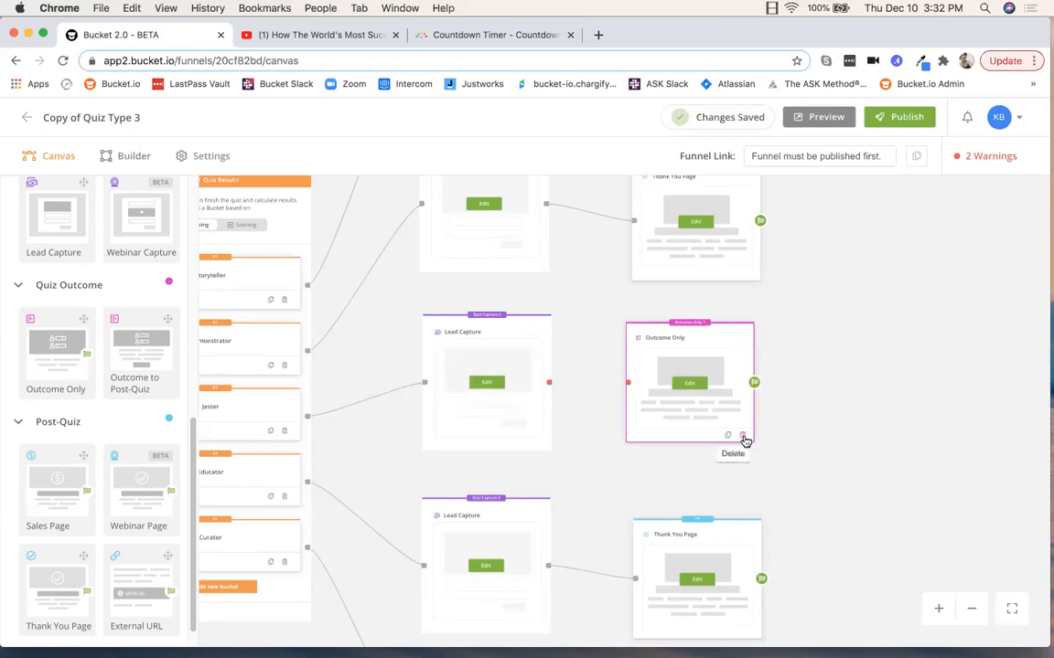
pyautogui.click(741, 437)
pyautogui.click(552, 423)
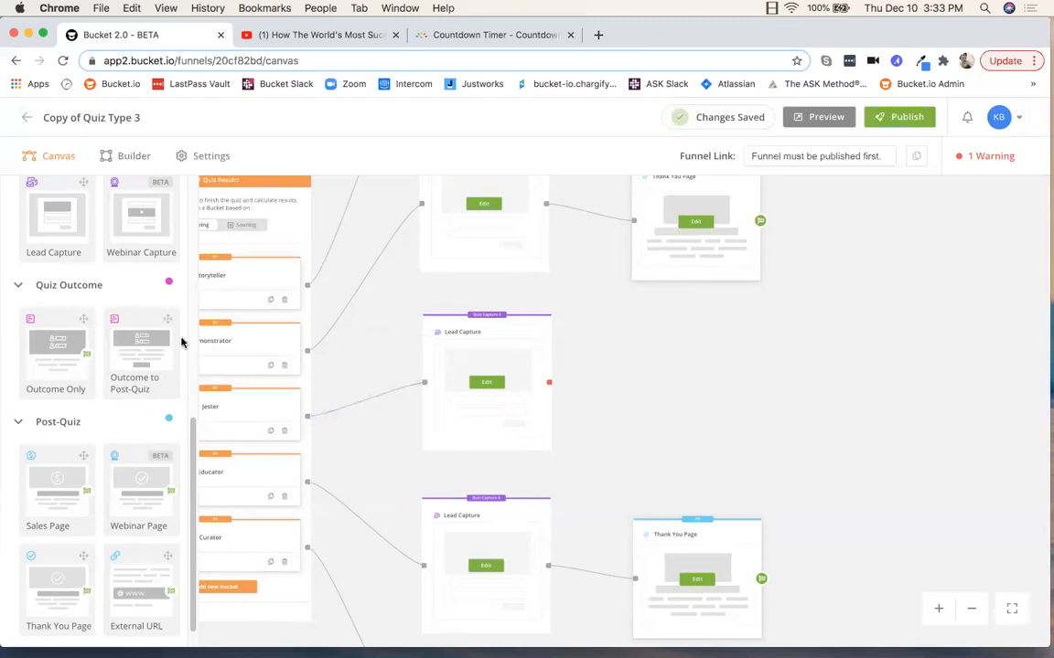
# Add an Outcome to Post-Quiz block beside the Jester branch's Lead Capture and connect the Lead Capture to it
pyautogui.moveTo(133, 316); pyautogui.dragTo(651, 344)
pyautogui.moveTo(550, 388); pyautogui.dragTo(598, 390)
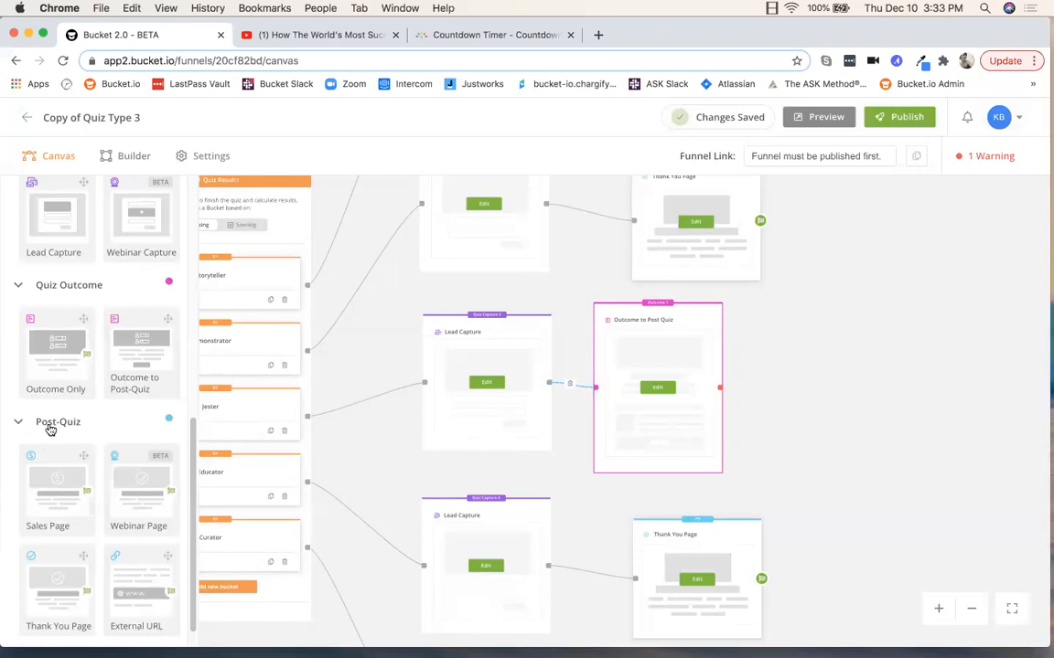
pyautogui.scroll(-1, 51, 430)
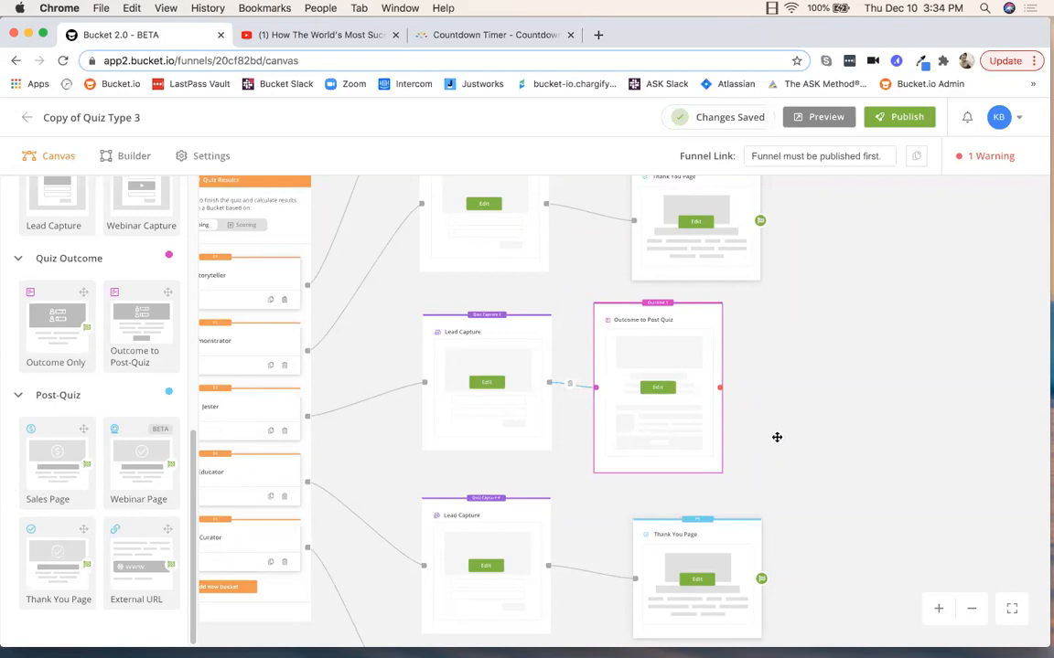
pyautogui.moveTo(689, 317); pyautogui.dragTo(698, 314)
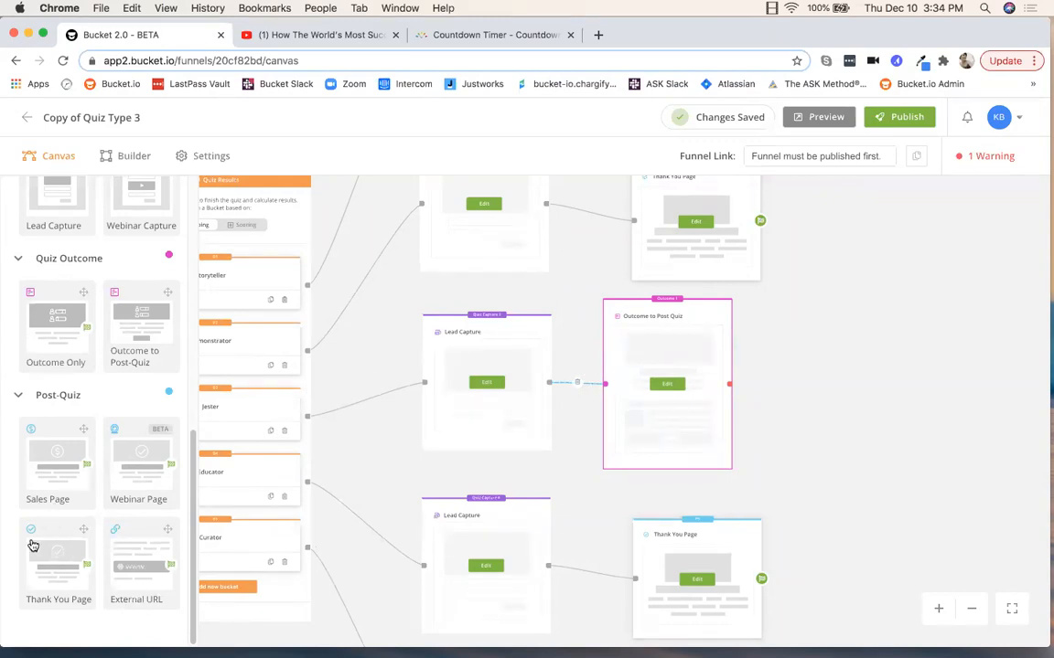
# Add a Thank You Page after the Outcome to Post-Quiz block and connect the outcome to it
pyautogui.moveTo(47, 534); pyautogui.dragTo(807, 351)
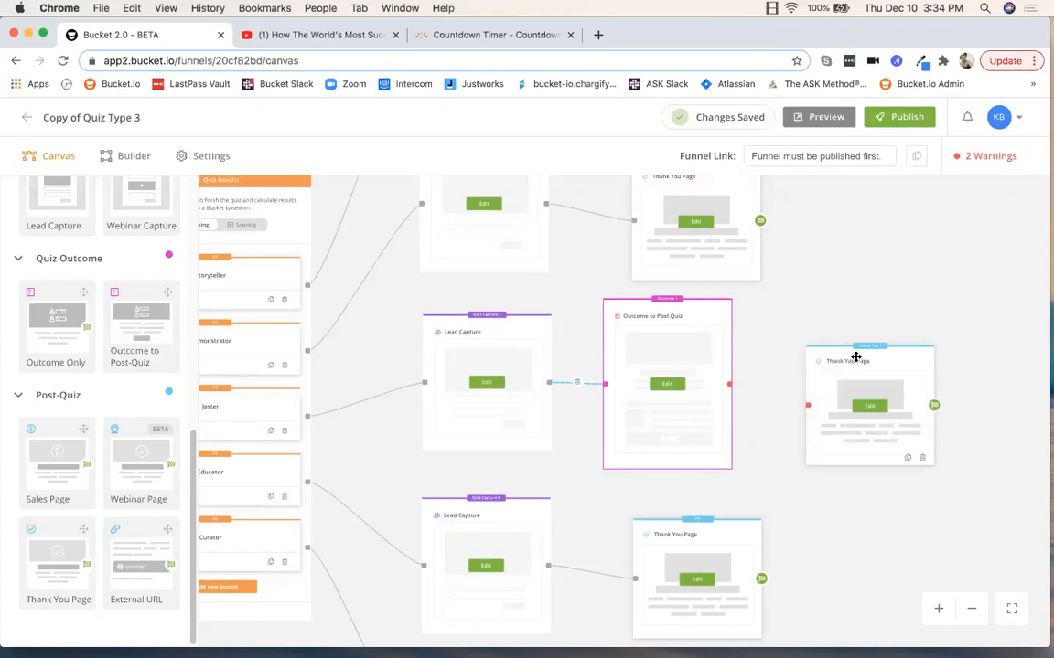
pyautogui.moveTo(841, 350); pyautogui.dragTo(809, 317)
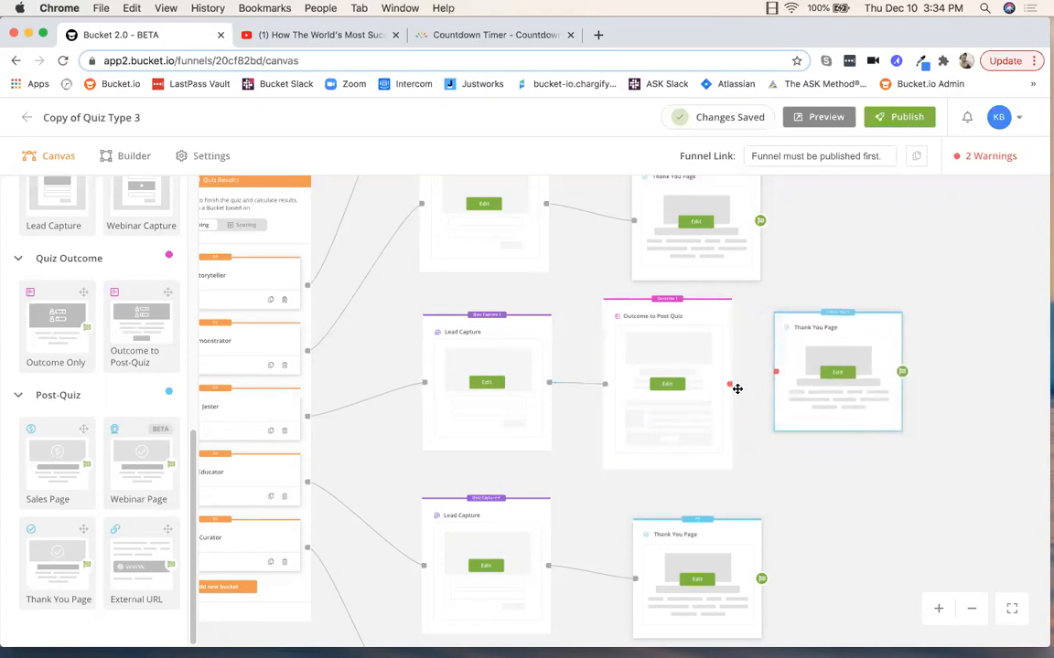
pyautogui.moveTo(729, 384); pyautogui.dragTo(781, 376)
# Examine the whole funnel layout and the connections between the Pre-Quiz Page and the first radio questions
pyautogui.click(1012, 611)
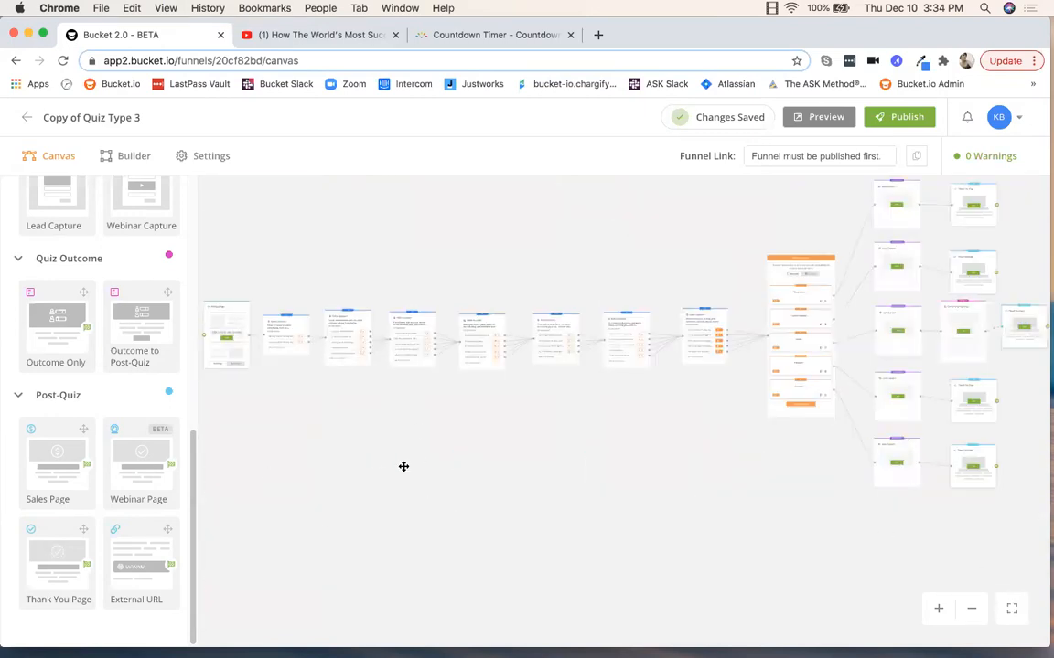
pyautogui.scroll(10, 55, 446)
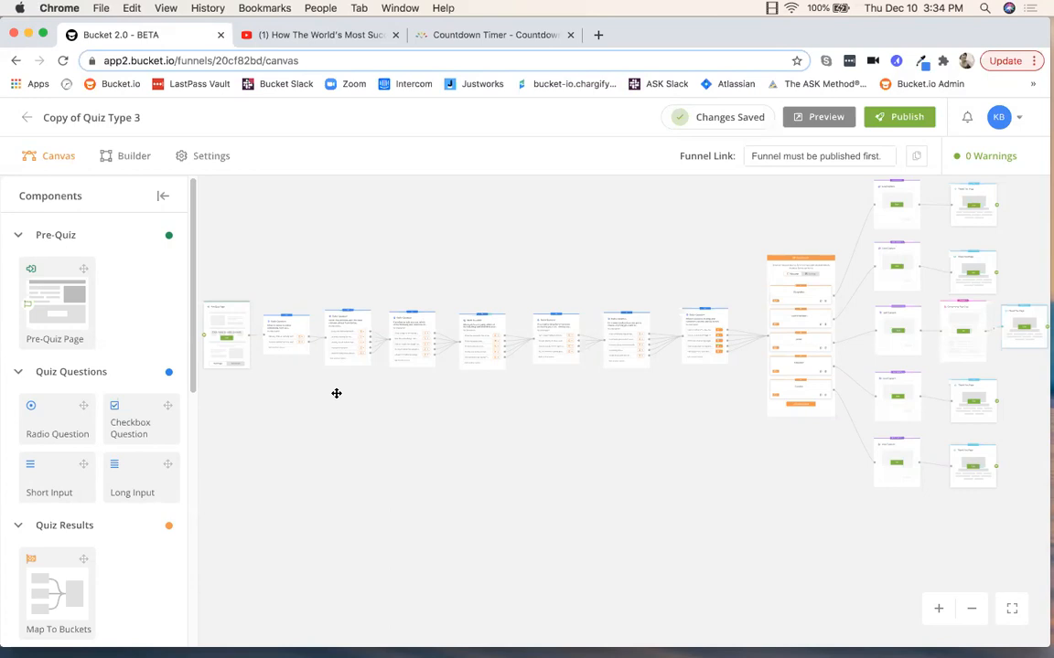
pyautogui.scroll(1, 387, 415)
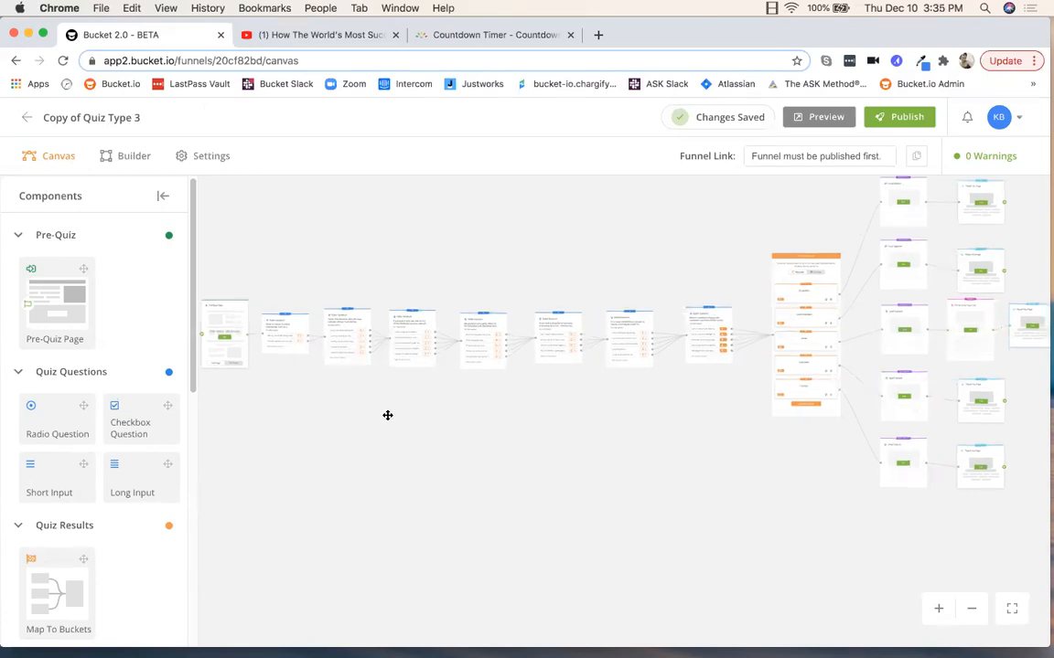
pyautogui.scroll(5, 388, 416)
pyautogui.moveTo(305, 318); pyautogui.dragTo(592, 477)
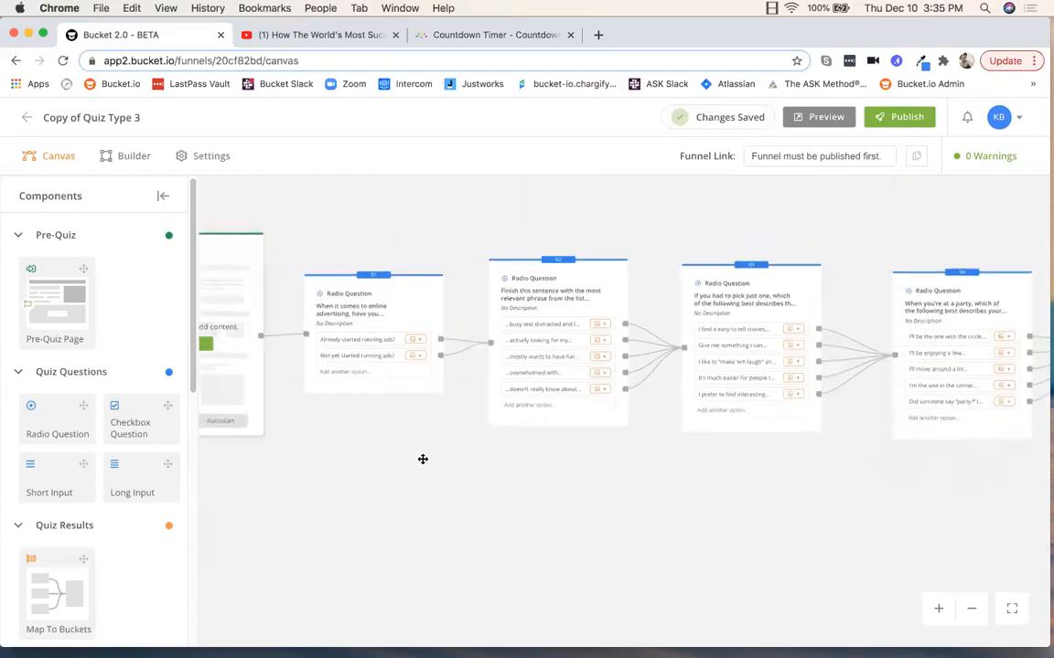
pyautogui.moveTo(919, 472); pyautogui.dragTo(774, 449)
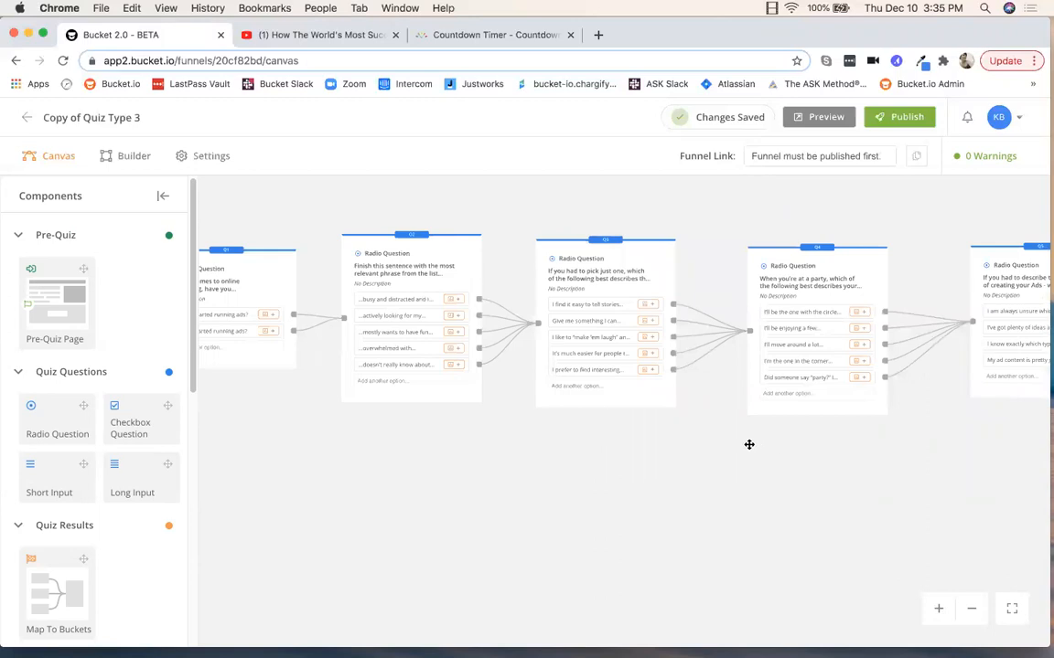
pyautogui.moveTo(650, 400)
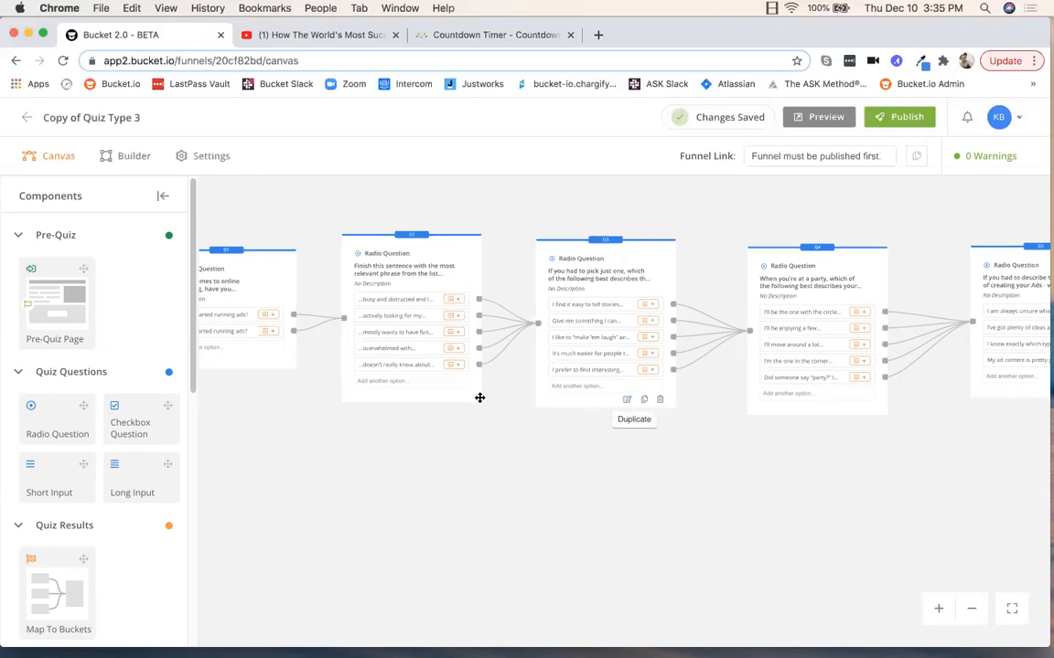
pyautogui.moveTo(400, 486); pyautogui.dragTo(588, 479)
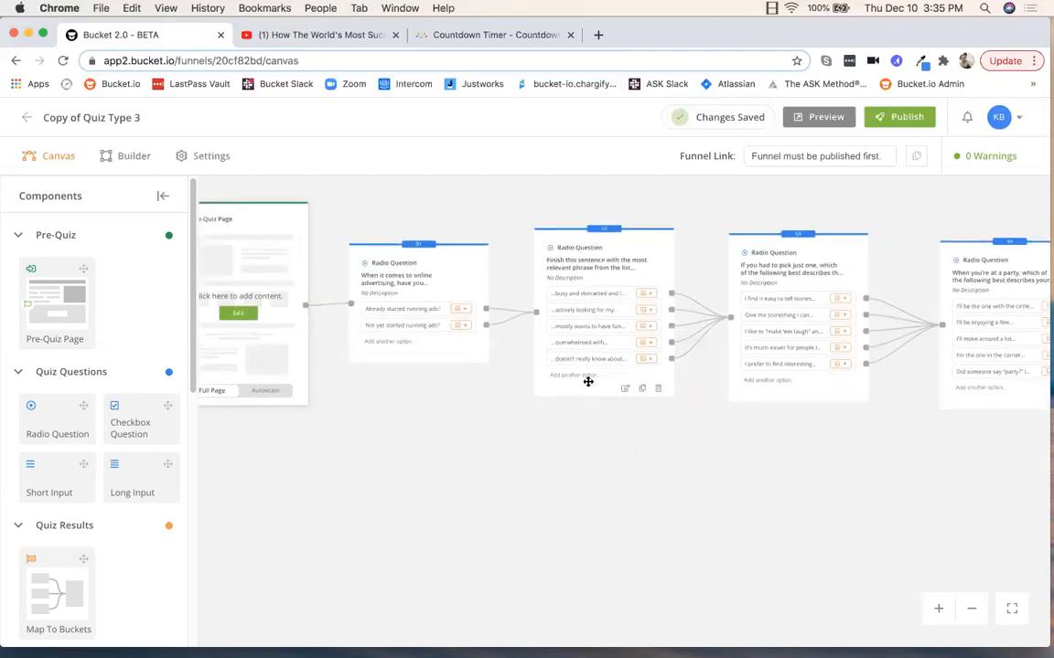
# Add a Radio Question below Q1 and Q2, routing Q1's "Not yet started running ads?" answer to it and both its options to Q2
pyautogui.click(511, 317)
pyautogui.moveTo(53, 414); pyautogui.dragTo(540, 447)
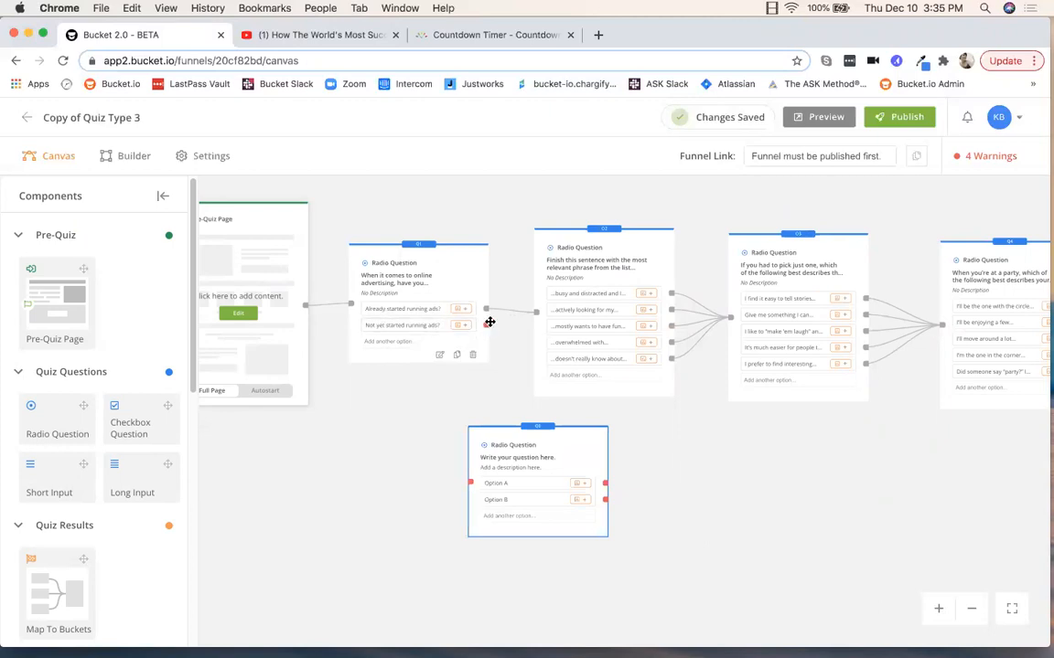
pyautogui.moveTo(488, 329); pyautogui.dragTo(477, 494)
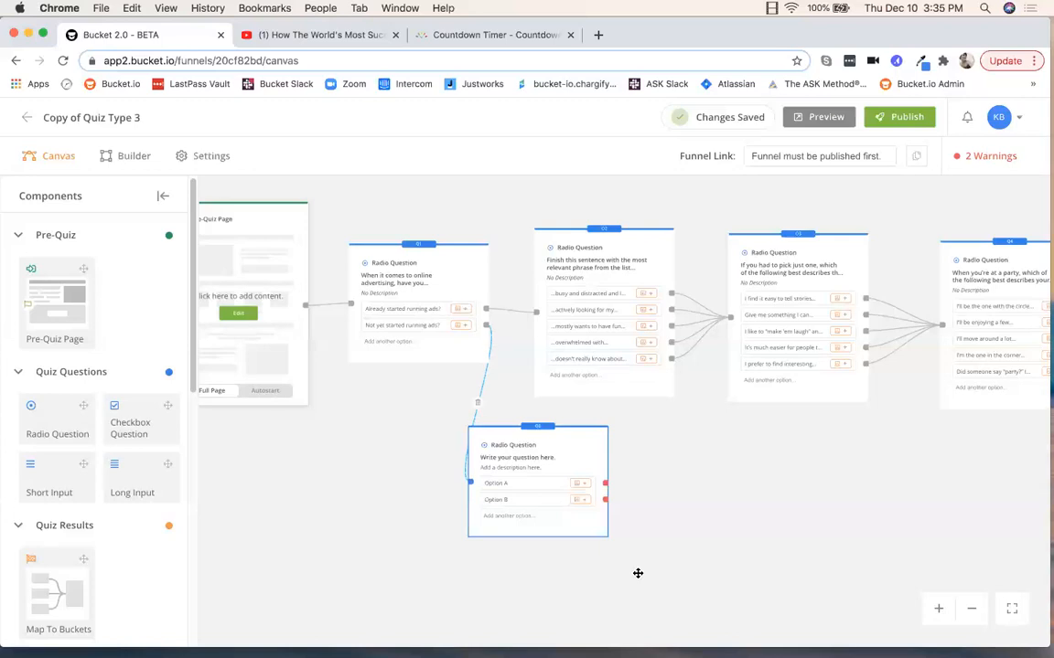
pyautogui.moveTo(607, 488); pyautogui.dragTo(540, 319)
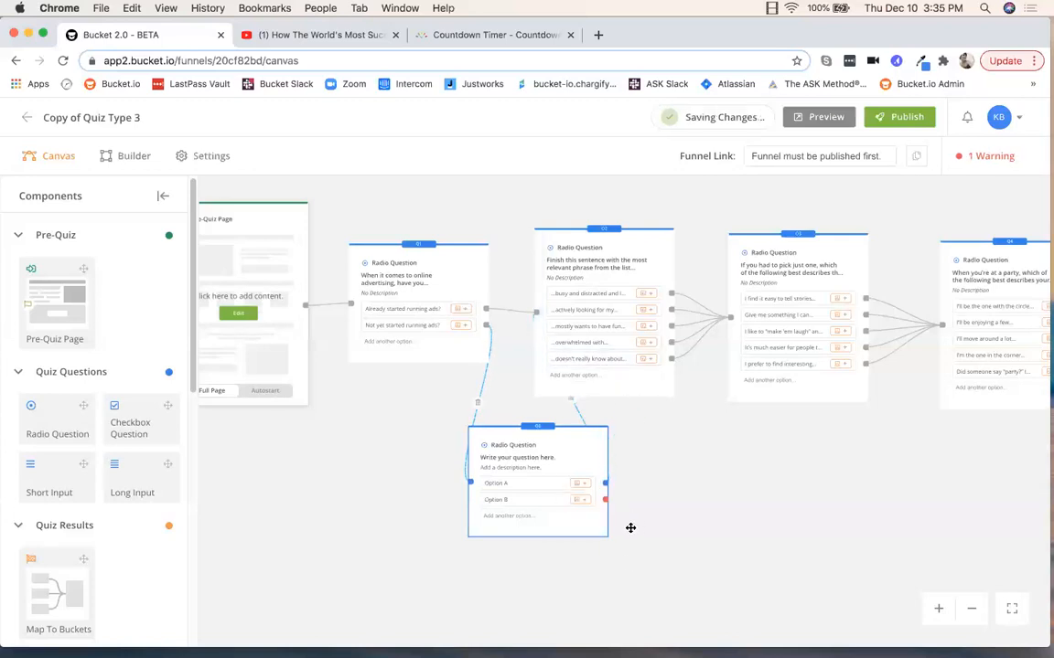
pyautogui.moveTo(607, 499); pyautogui.dragTo(540, 323)
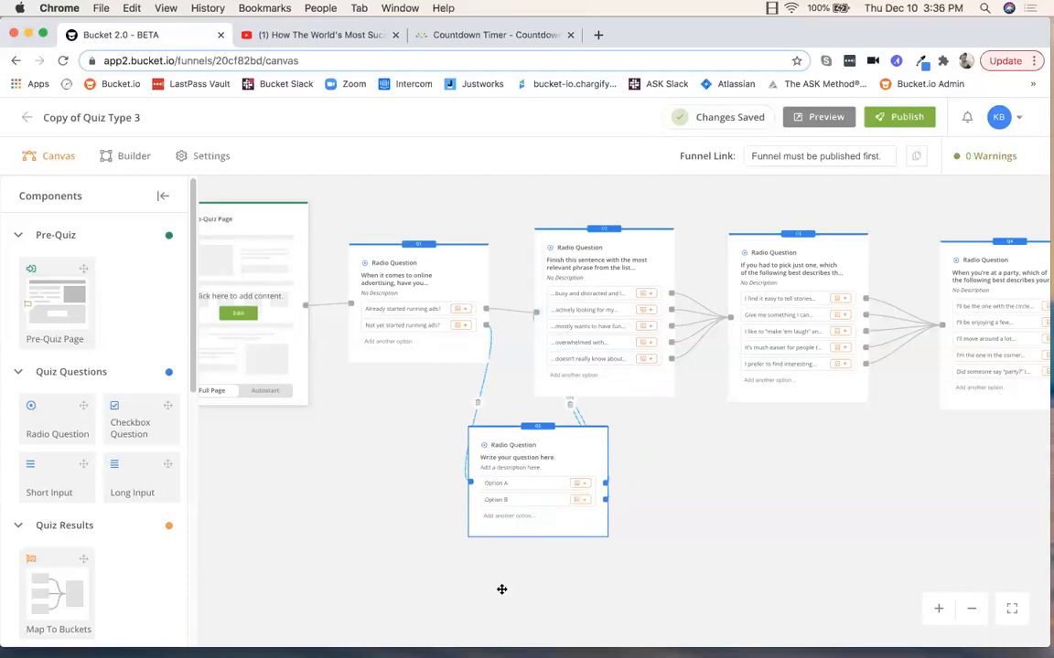
# Delete the branch Radio Question and reconnect Q1's "Not yet started running ads?" answer directly to Q2
pyautogui.moveTo(577, 532)
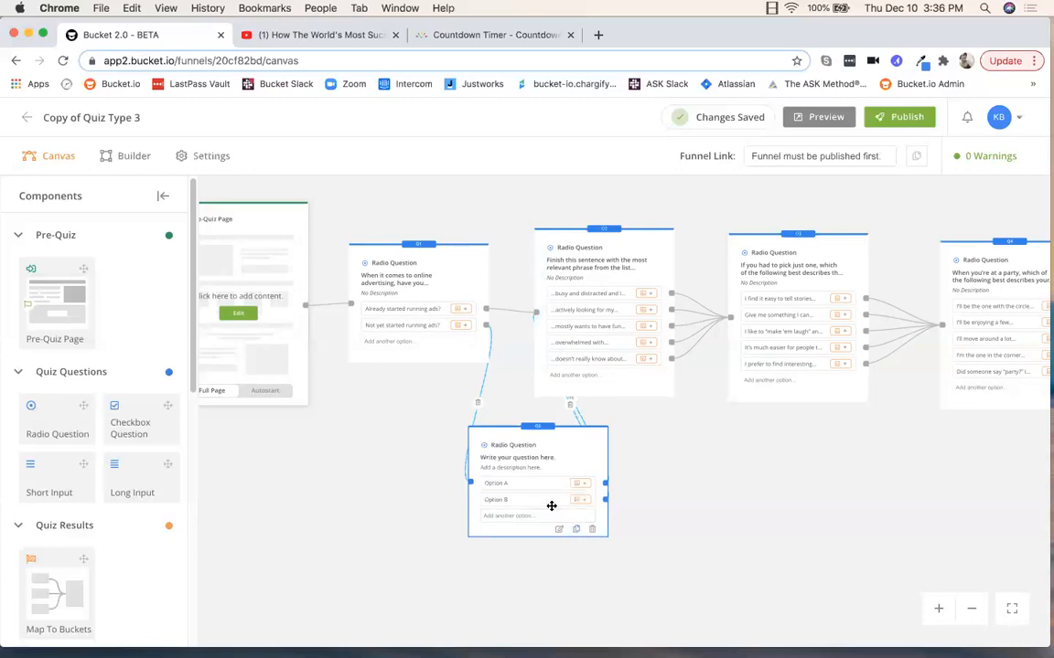
pyautogui.click(593, 531)
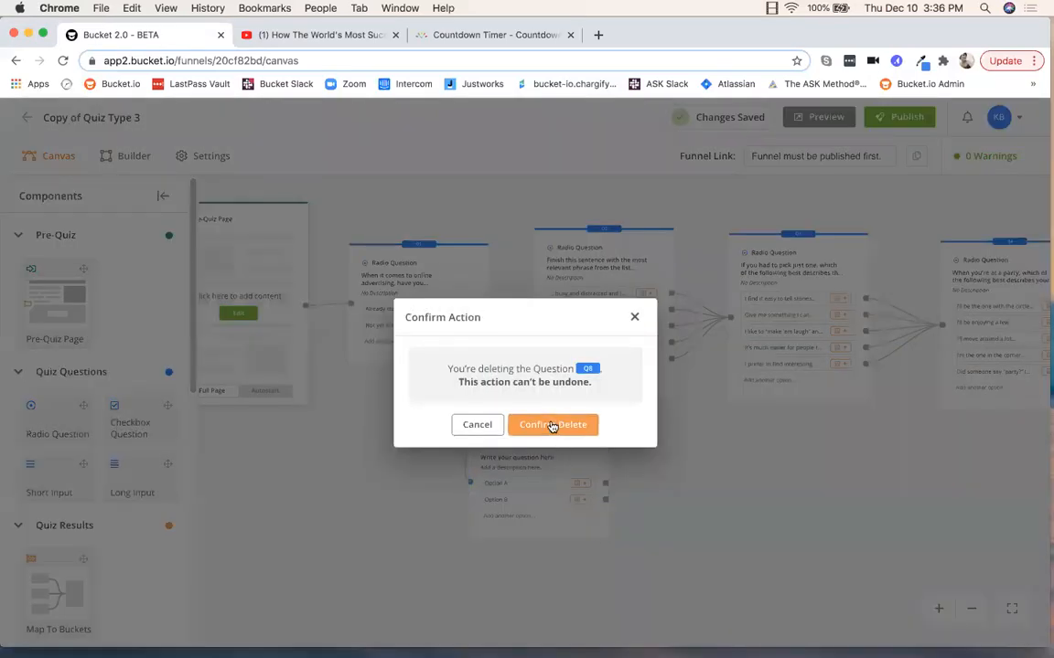
pyautogui.click(552, 425)
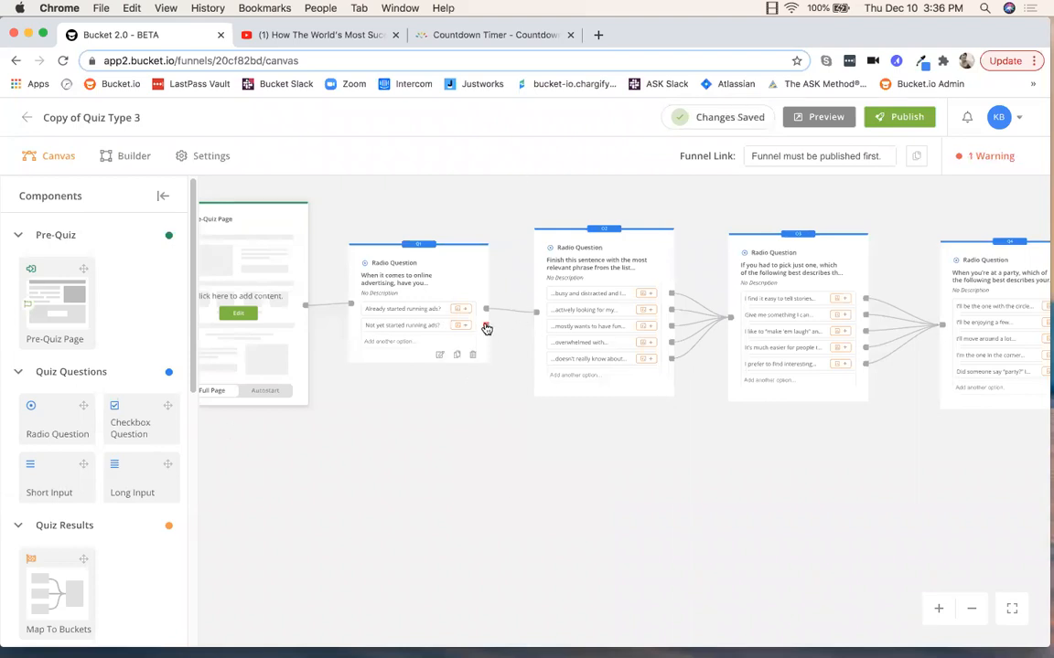
pyautogui.moveTo(487, 328); pyautogui.dragTo(538, 320)
# Open the Pre-Quiz Page for editing in the builder and look through its content from header to footer
pyautogui.moveTo(329, 463); pyautogui.dragTo(393, 465)
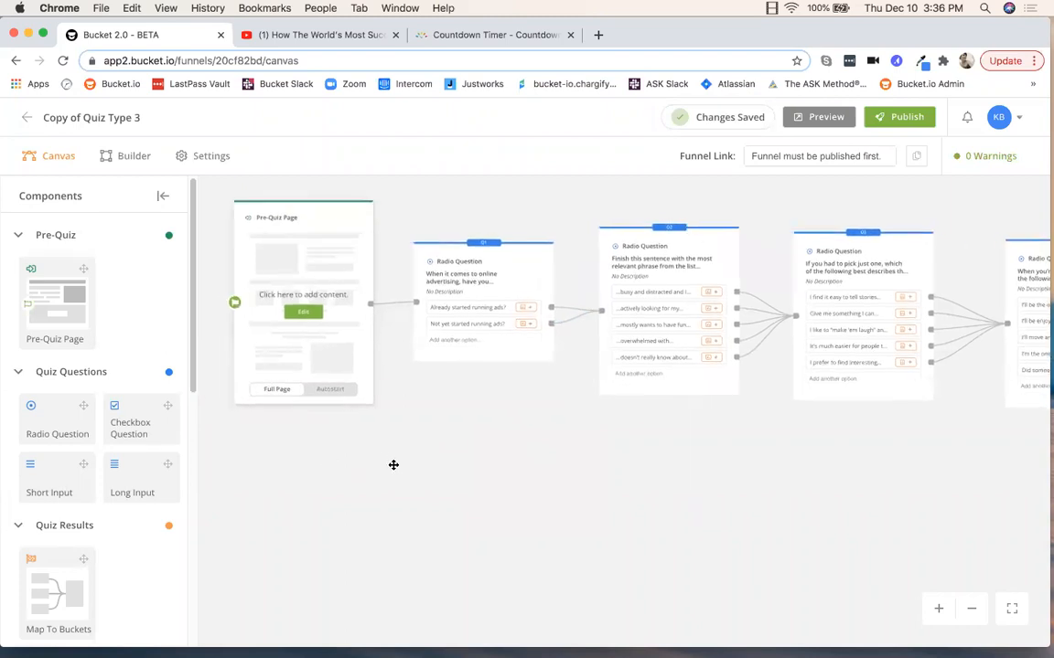
pyautogui.scroll(3, 391, 464)
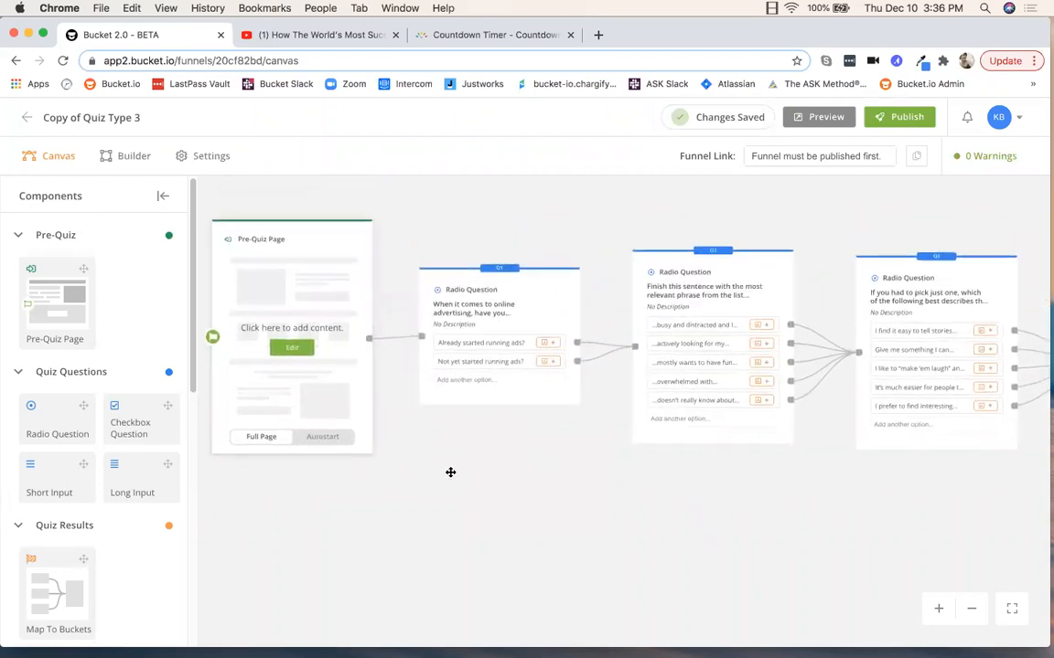
pyautogui.scroll(3, 450, 471)
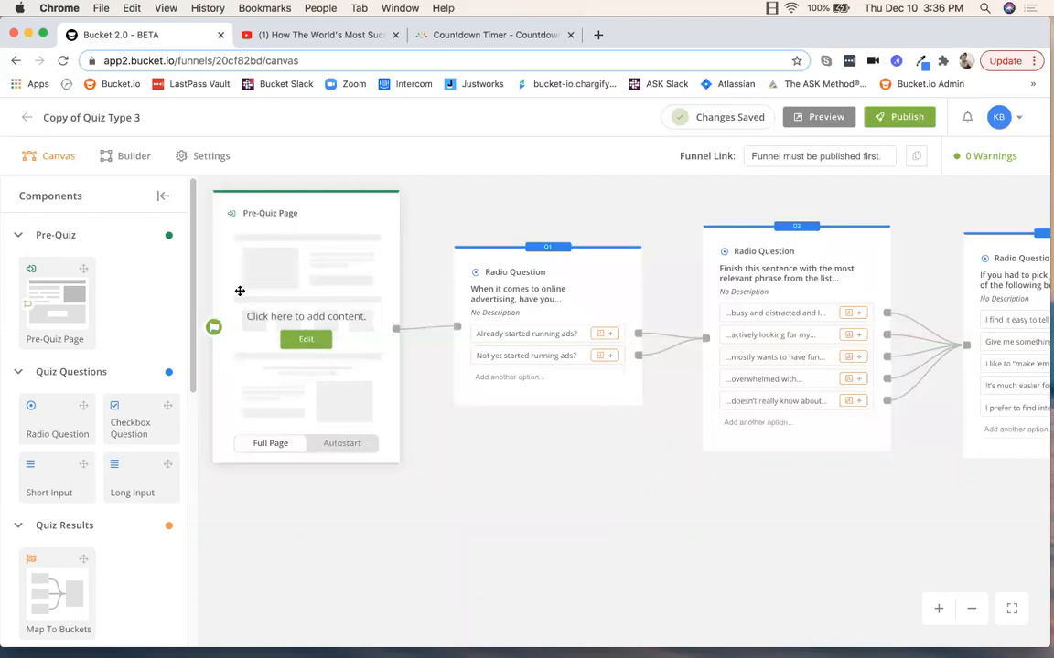
pyautogui.click(303, 340)
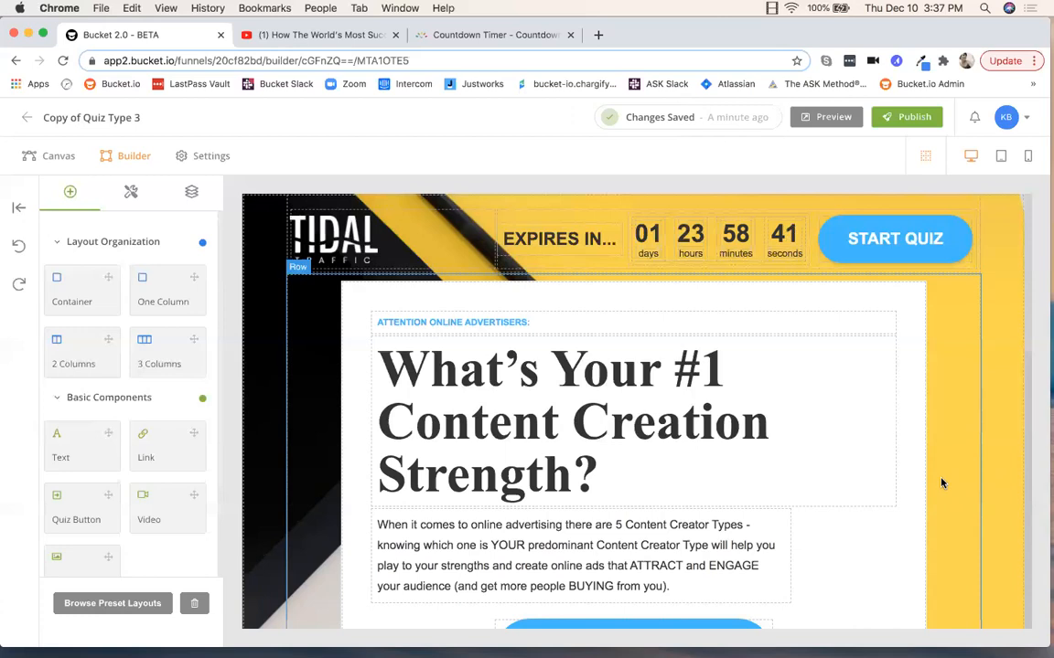
pyautogui.scroll(-3, 887, 366)
pyautogui.scroll(-4, 892, 368)
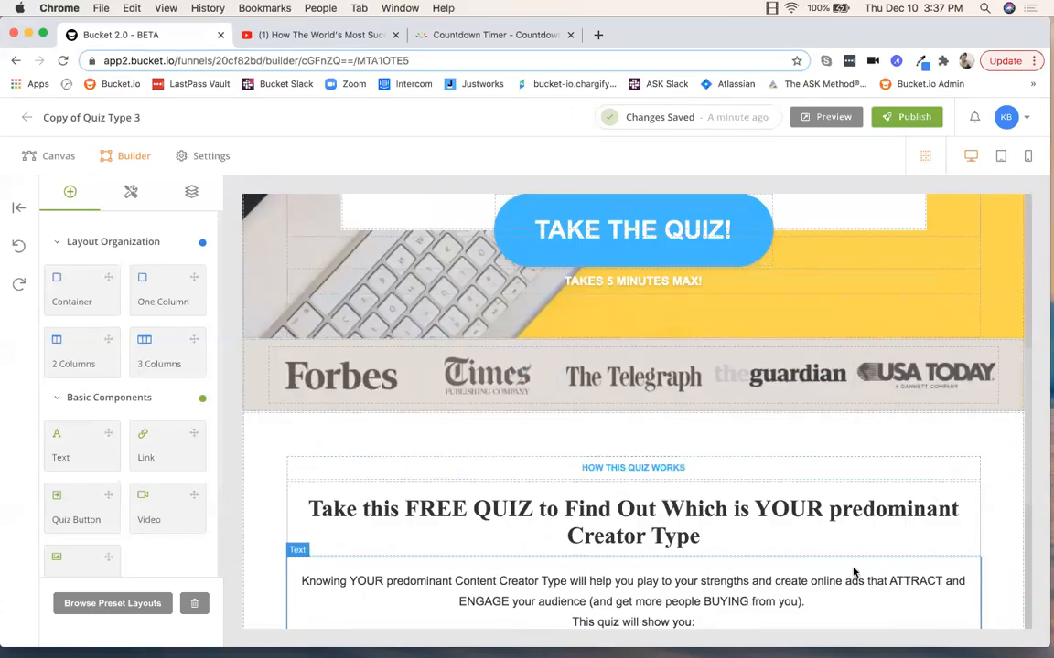
pyautogui.scroll(-5, 854, 442)
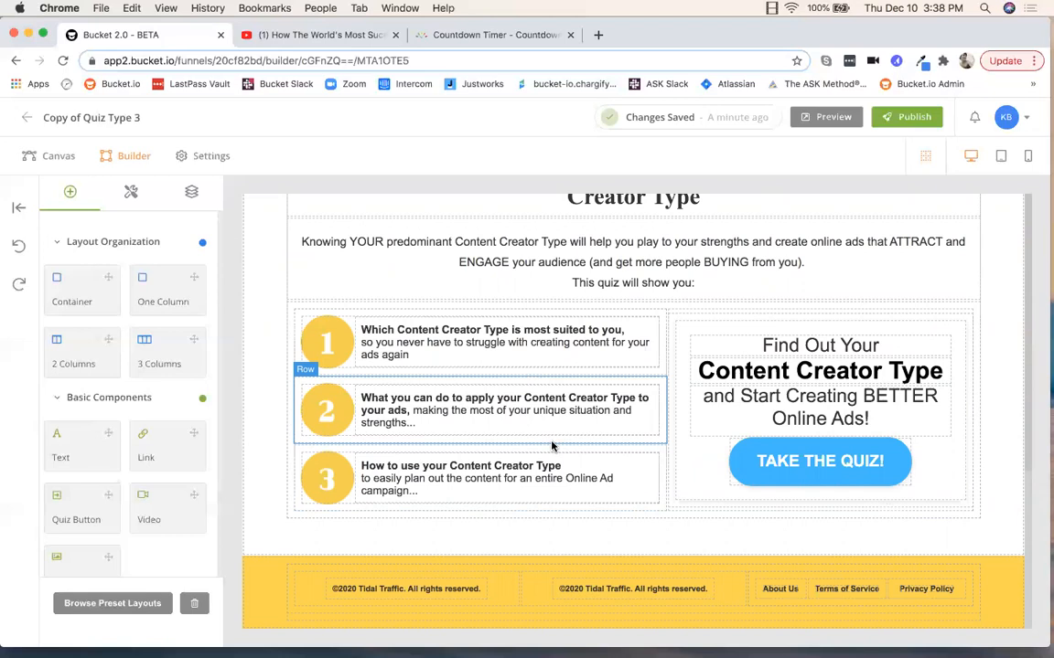
# Look over the Pre-Quiz Page's sections again, from the header and headline down to the numbered benefits and footer
pyautogui.scroll(8, 498, 237)
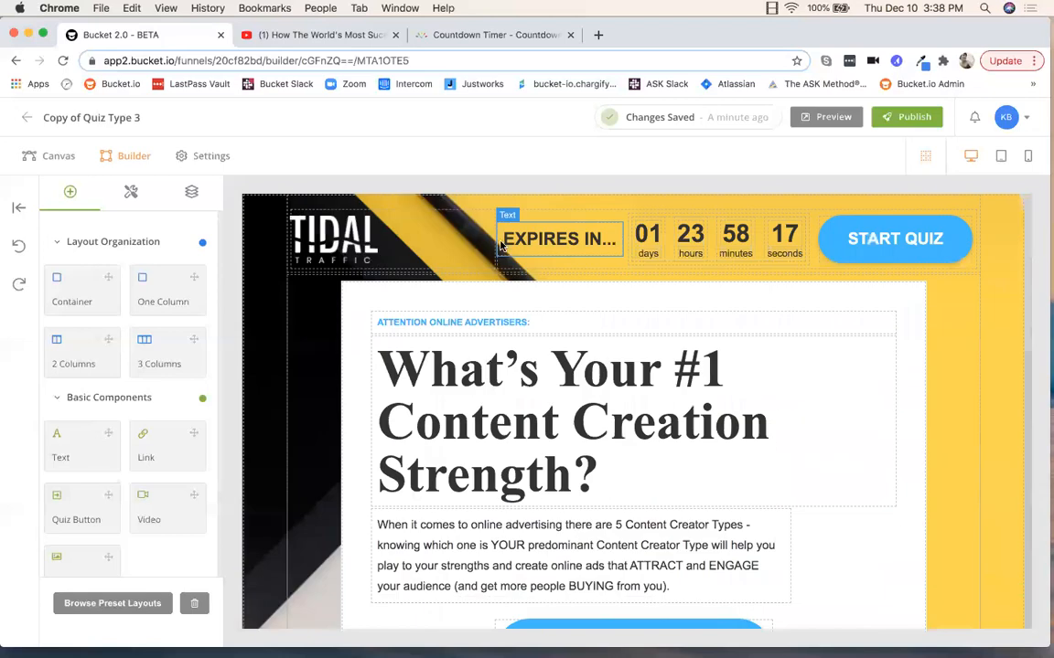
pyautogui.scroll(-7, 507, 234)
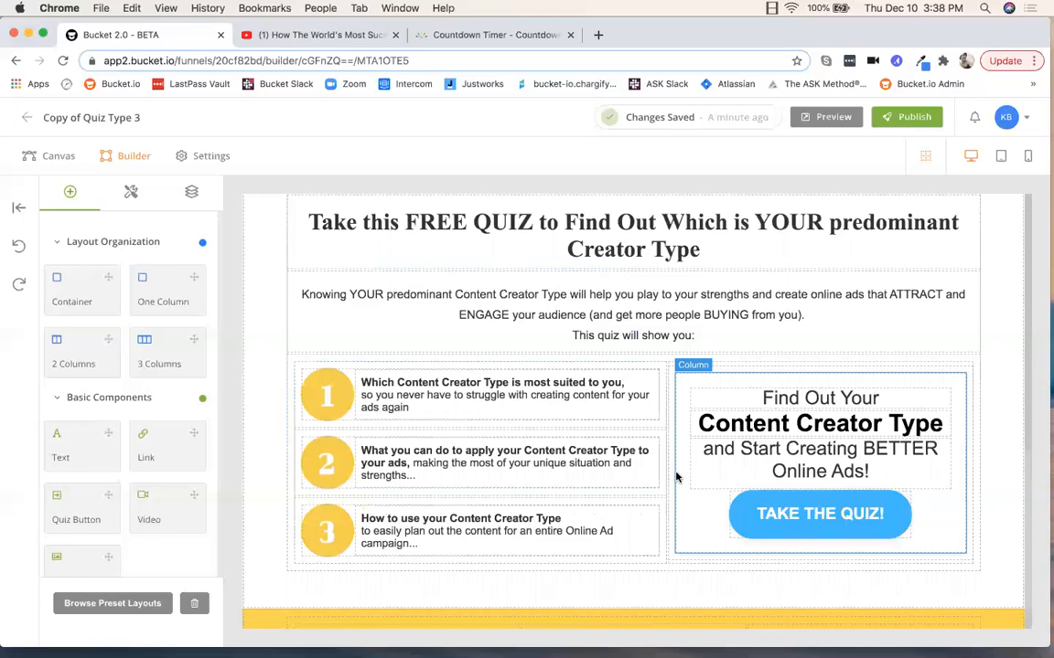
pyautogui.scroll(15, 676, 477)
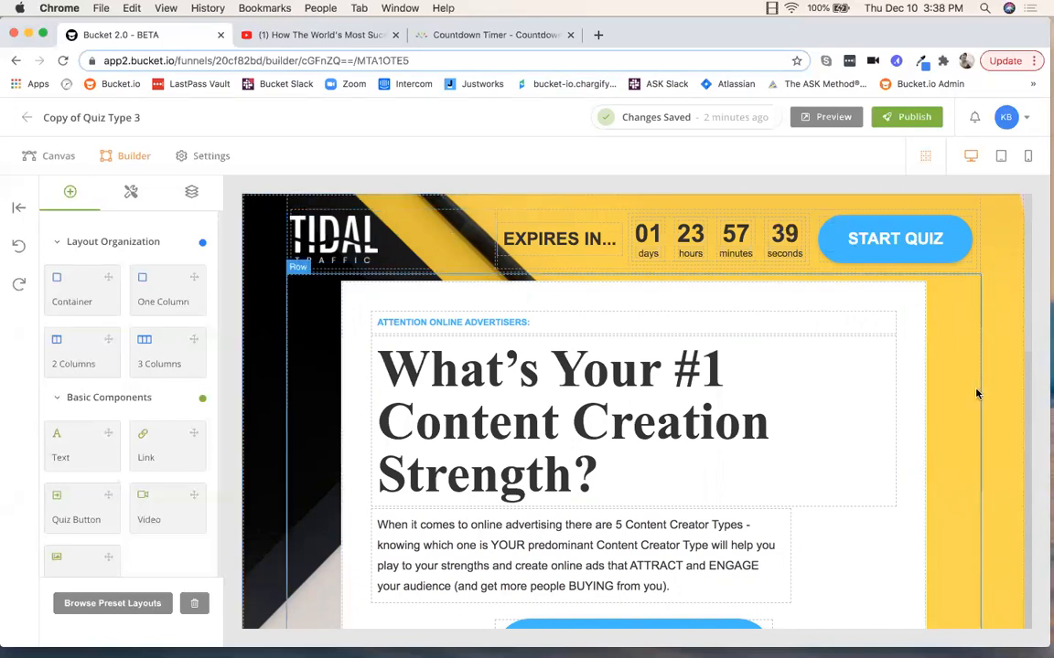
pyautogui.scroll(-1, 963, 397)
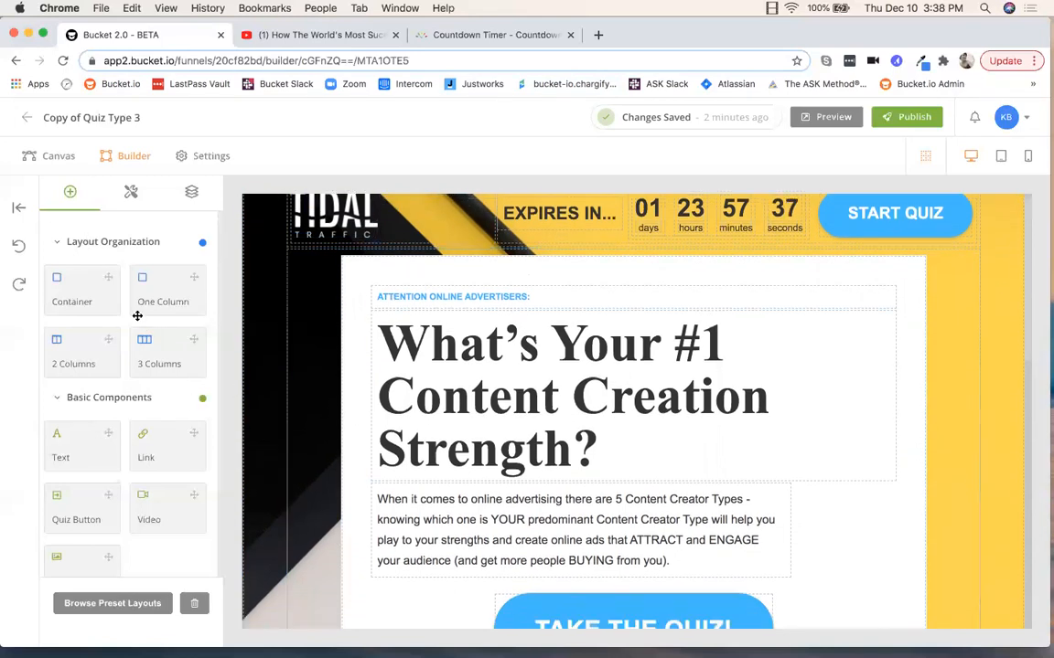
pyautogui.scroll(-5, 316, 343)
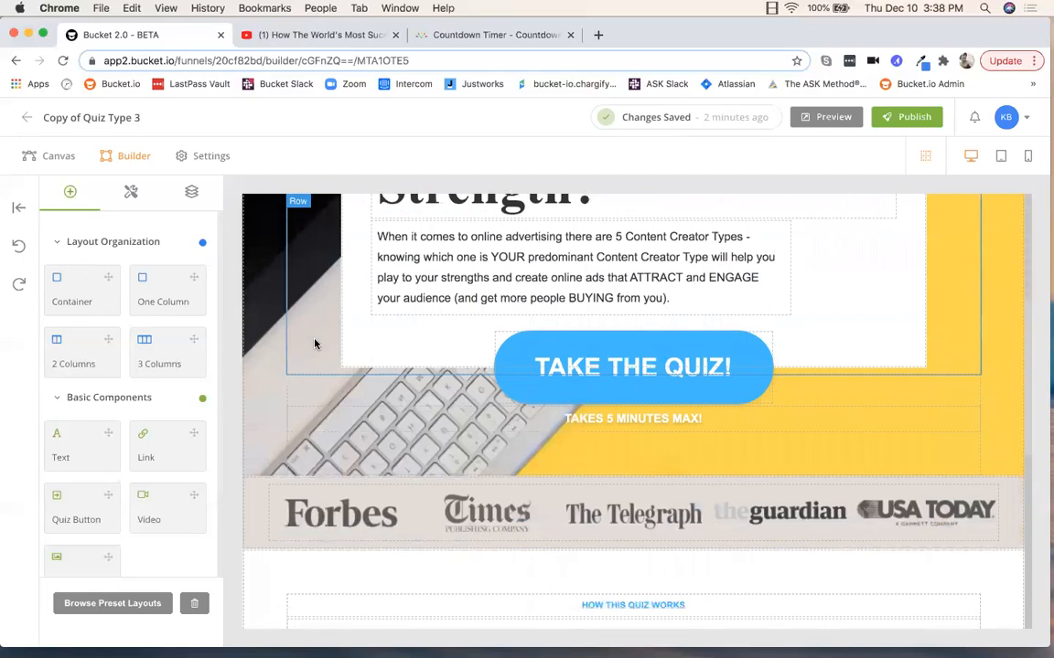
pyautogui.scroll(-5, 313, 342)
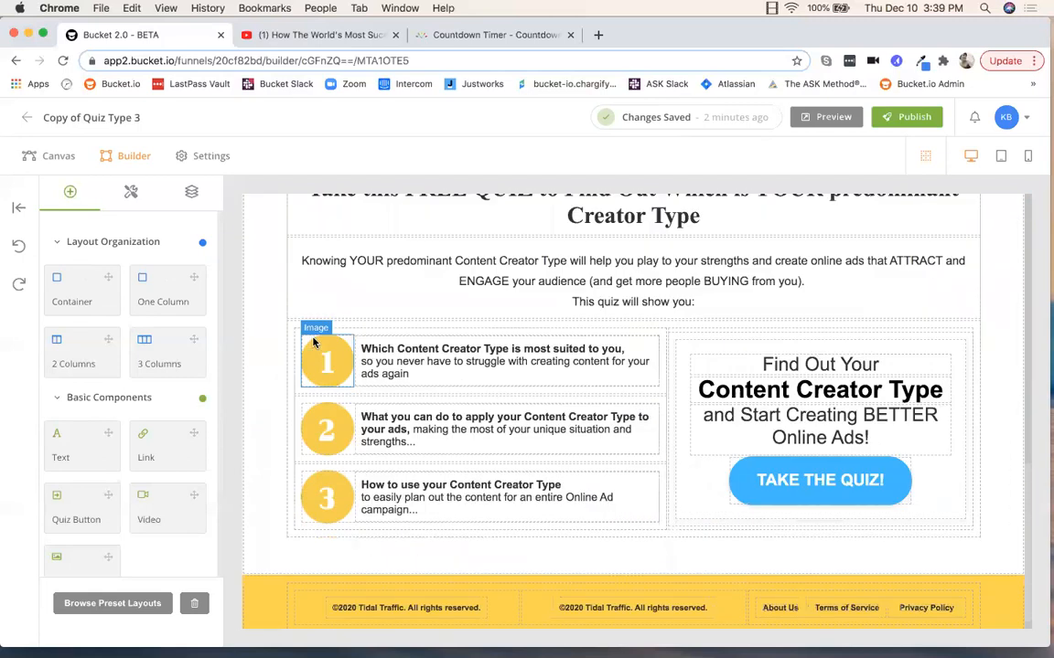
pyautogui.scroll(15, 312, 342)
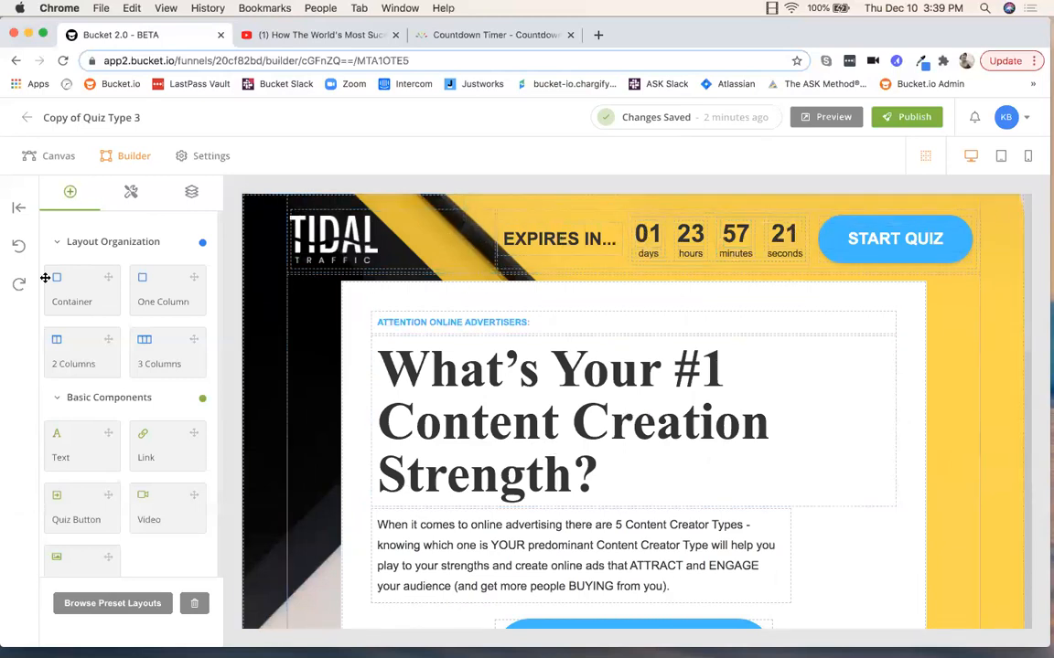
# Examine the builder's available layout, basic and advanced components, from Container and column blocks to Deadline and Countdown
pyautogui.moveTo(71, 288)
pyautogui.mouseDown()
pyautogui.moveTo(290, 372)
pyautogui.moveTo(491, 375)
pyautogui.moveTo(494, 331)
pyautogui.moveTo(416, 384)
pyautogui.moveTo(59, 291)
pyautogui.moveTo(69, 291)
pyautogui.mouseUp()
pyautogui.scroll(-3, 103, 359)
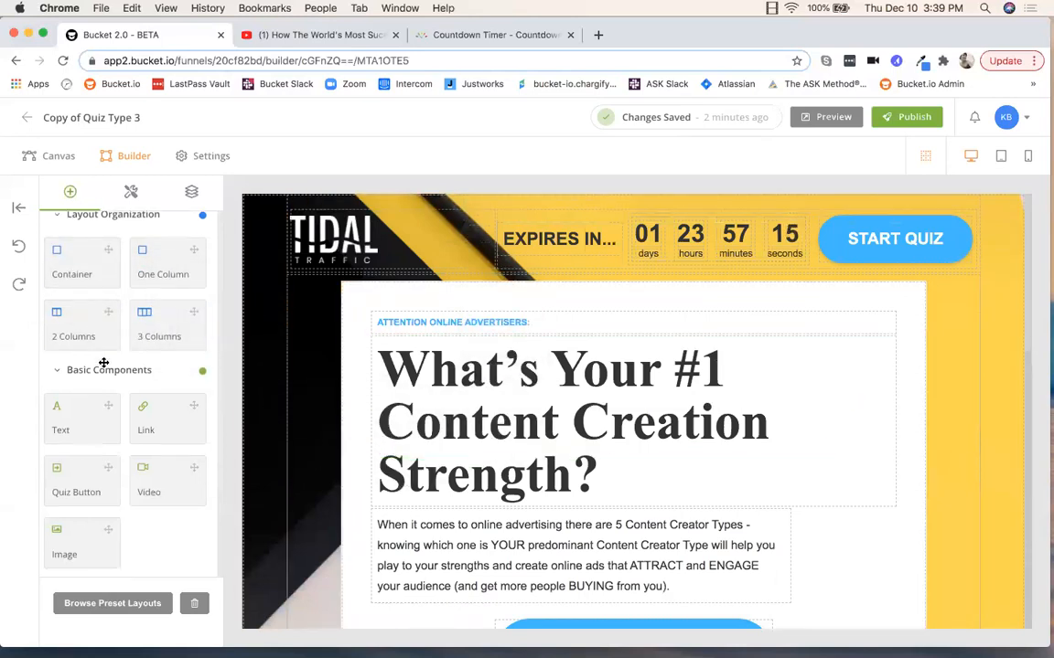
pyautogui.scroll(-1, 103, 362)
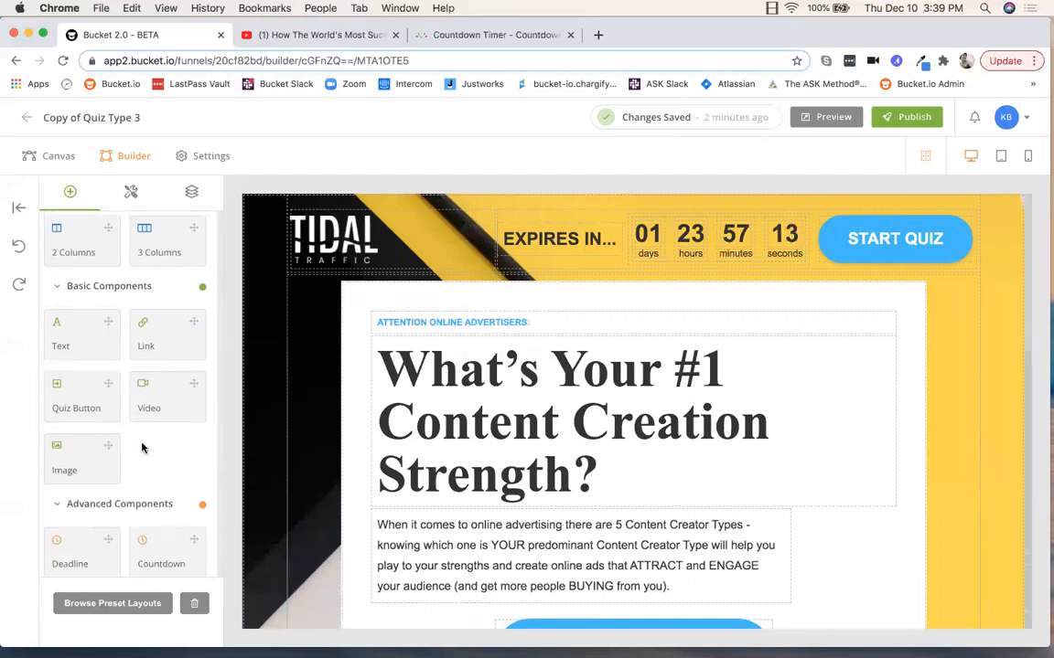
pyautogui.scroll(4, 63, 312)
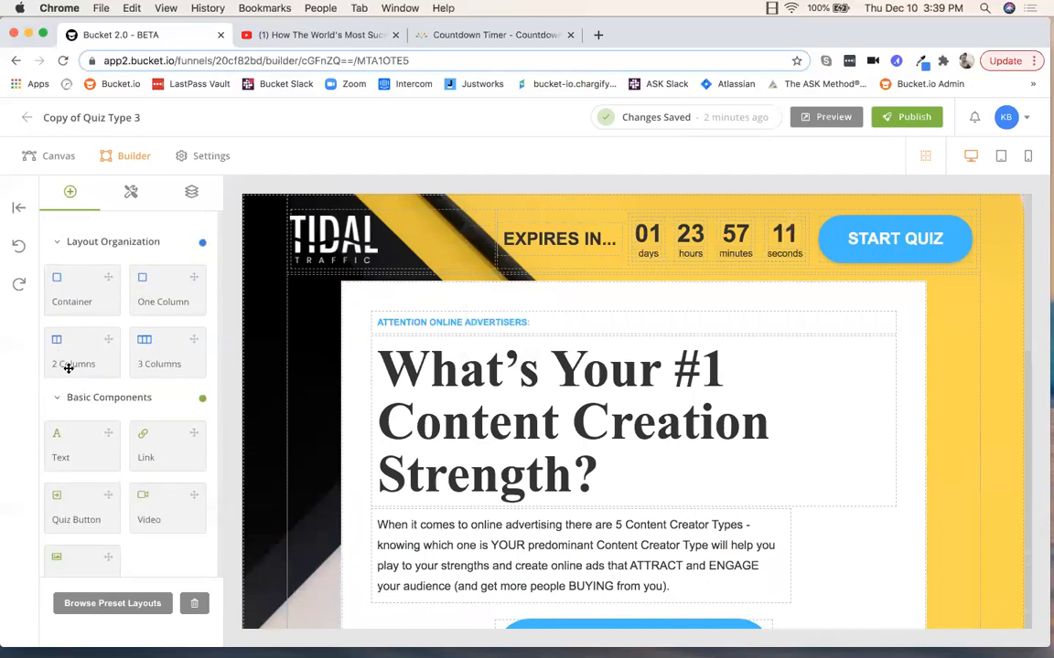
pyautogui.scroll(-4, 138, 311)
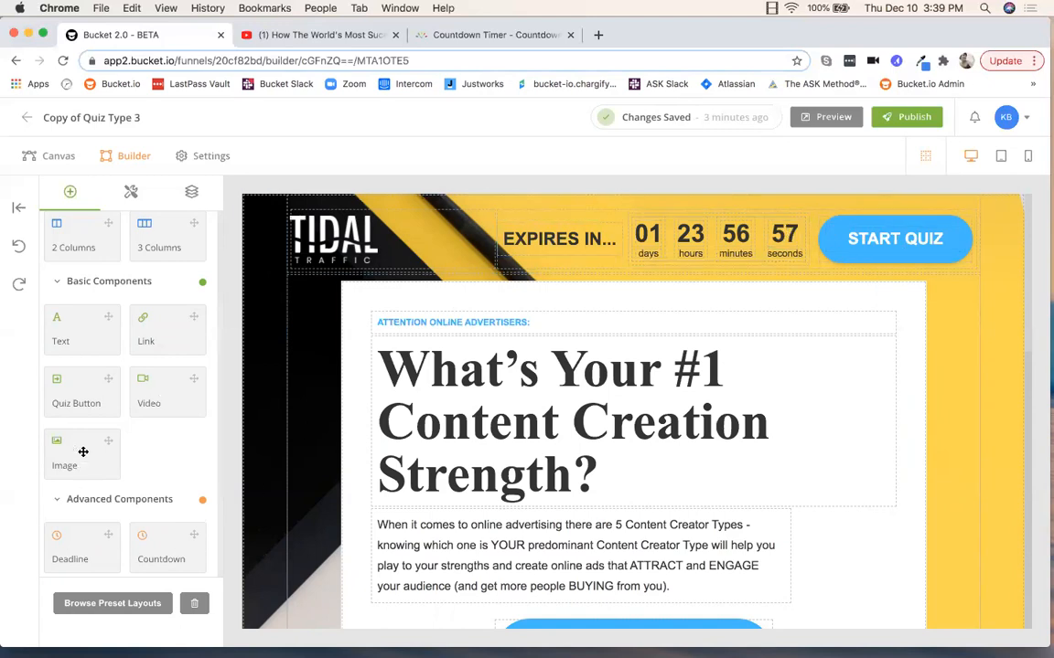
pyautogui.scroll(3, 82, 439)
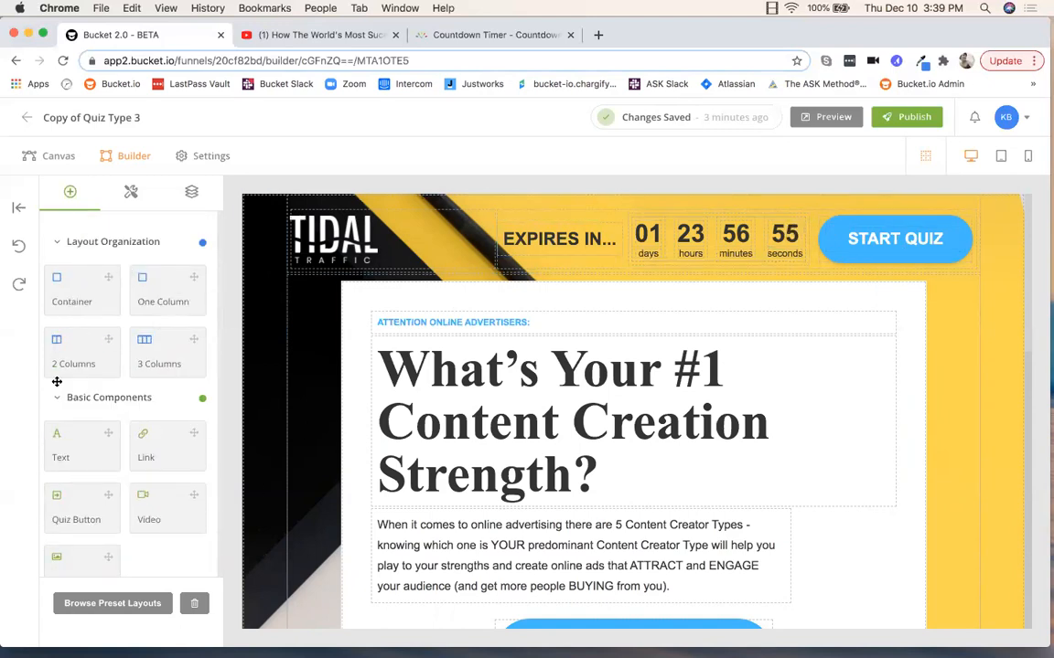
pyautogui.scroll(-2, 93, 363)
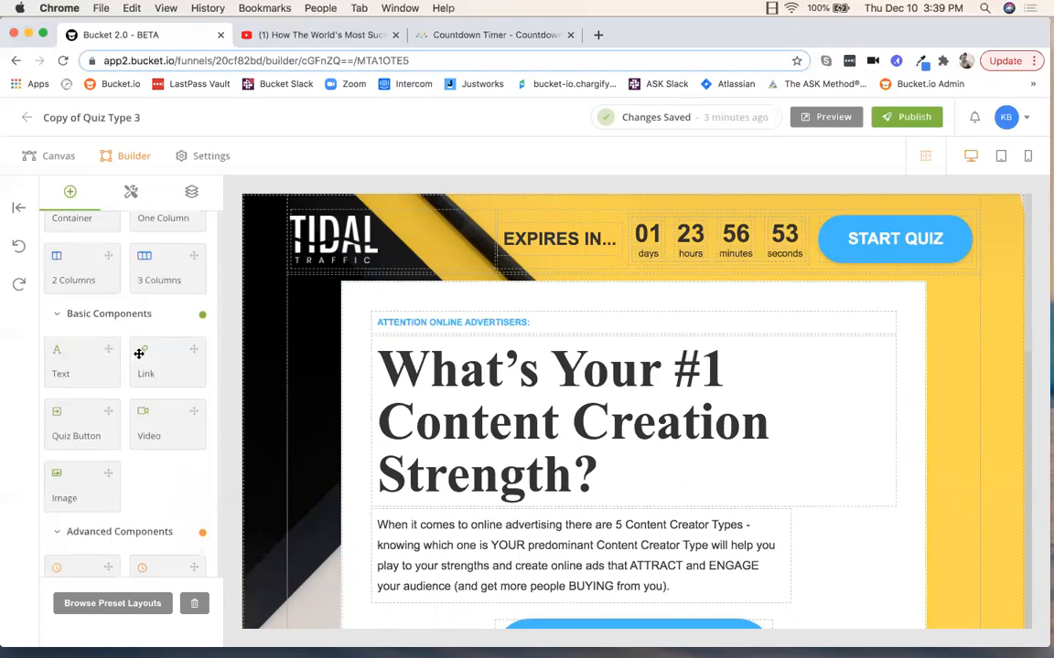
pyautogui.moveTo(93, 363)
pyautogui.mouseDown()
pyautogui.moveTo(78, 364)
pyautogui.moveTo(300, 375)
pyautogui.moveTo(412, 331)
pyautogui.moveTo(57, 366)
pyautogui.moveTo(87, 365)
pyautogui.mouseUp()
pyautogui.scroll(-1, 134, 344)
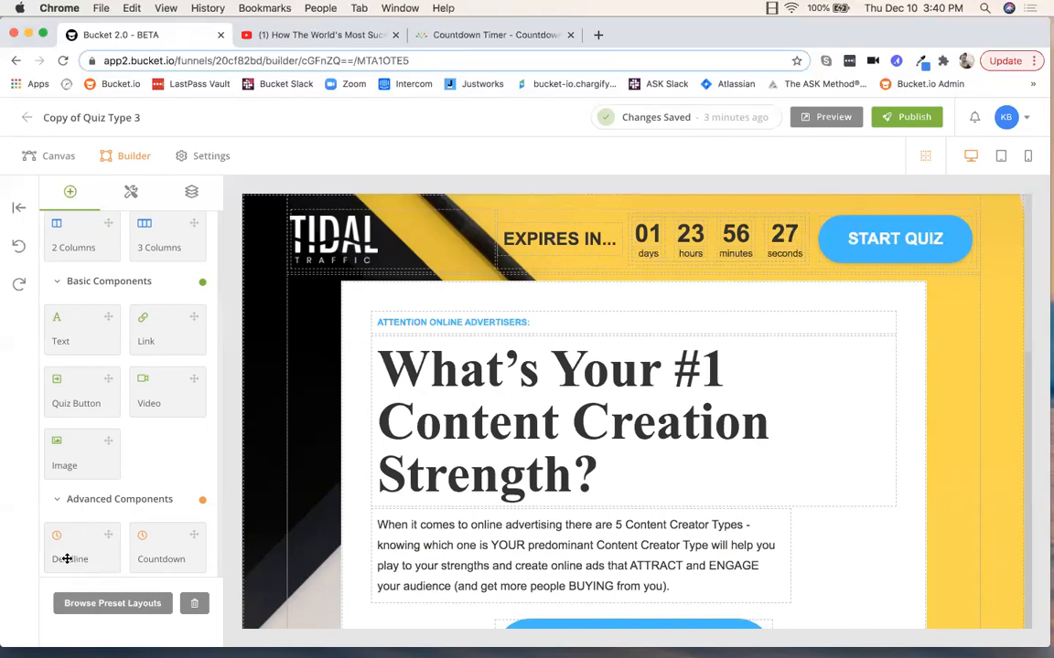
pyautogui.scroll(2, 86, 439)
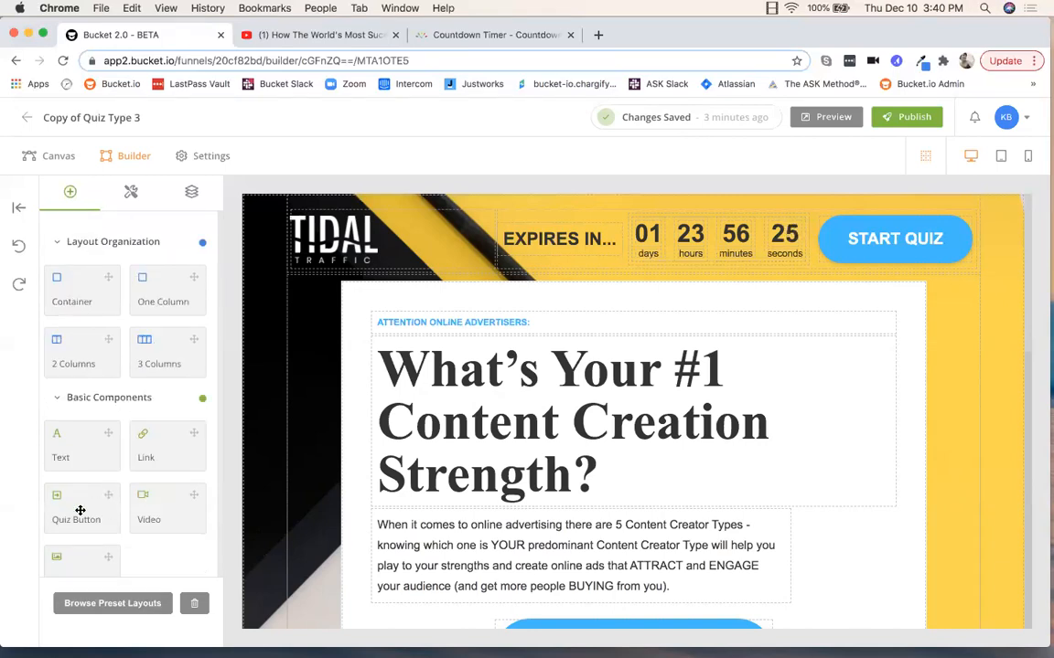
# Review the builder's styling properties, from size, alignment and margin through border, shadow and background to text and flex options
pyautogui.click(133, 192)
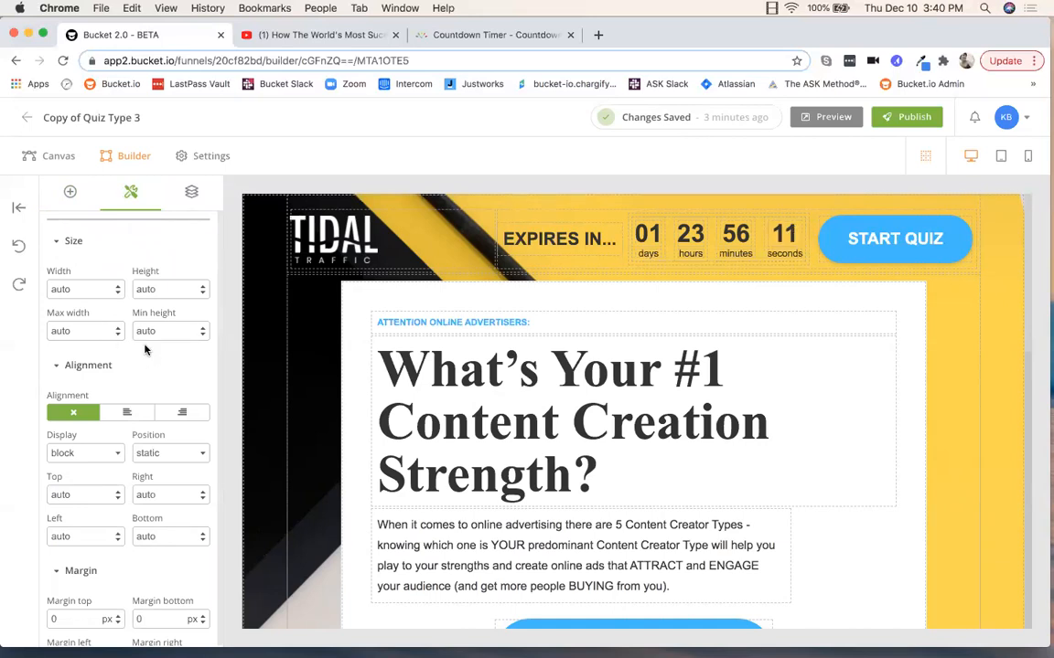
pyautogui.scroll(-1, 145, 346)
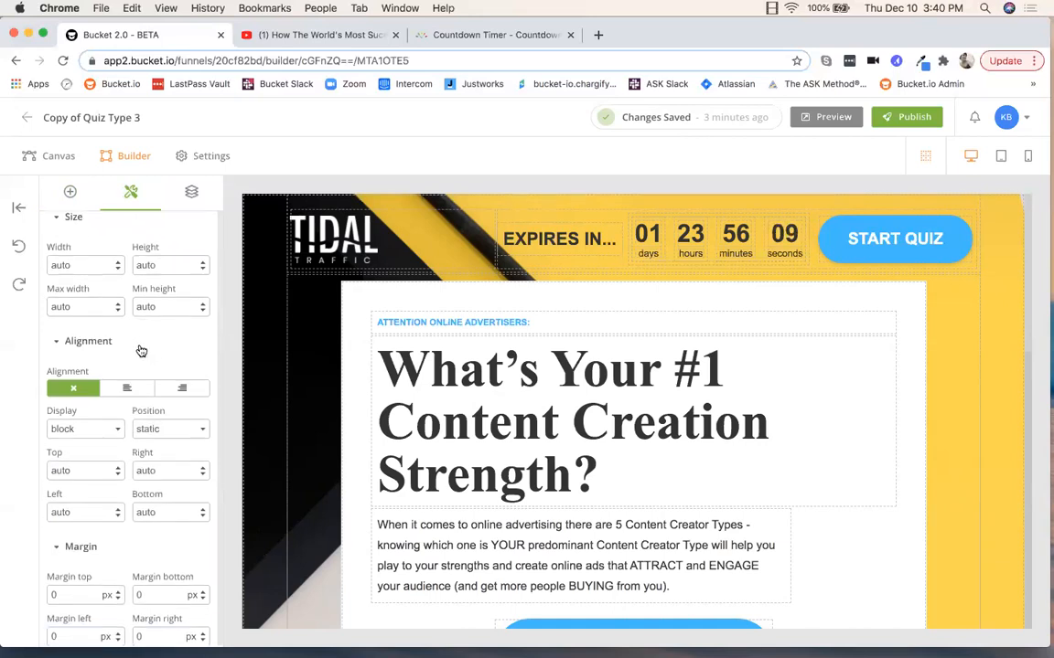
pyautogui.scroll(-2, 143, 348)
pyautogui.scroll(-10, 142, 350)
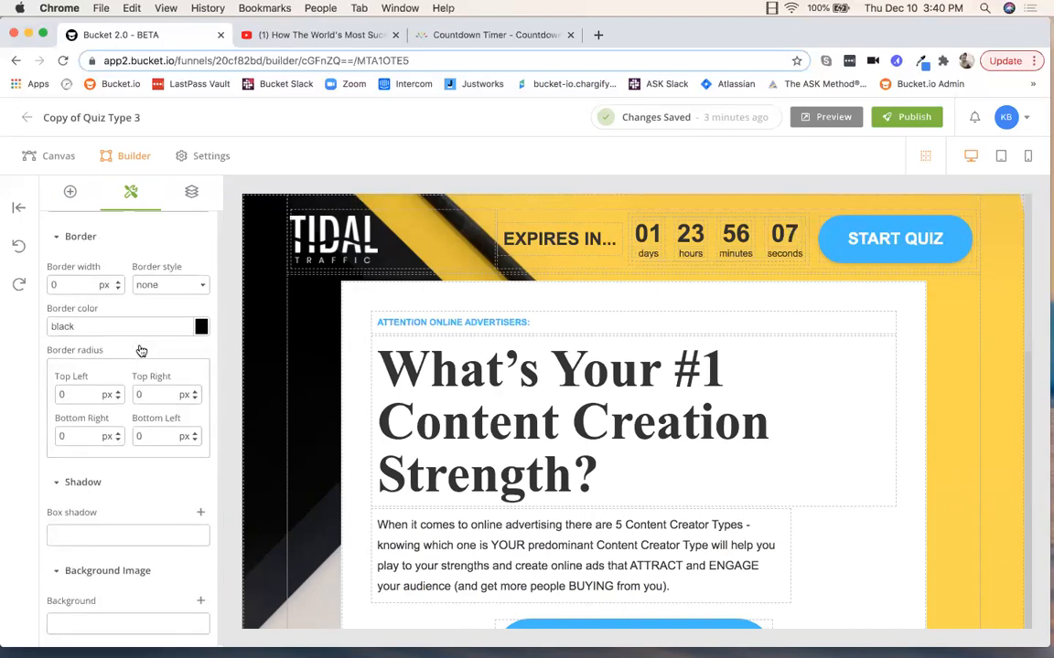
pyautogui.scroll(-3, 139, 350)
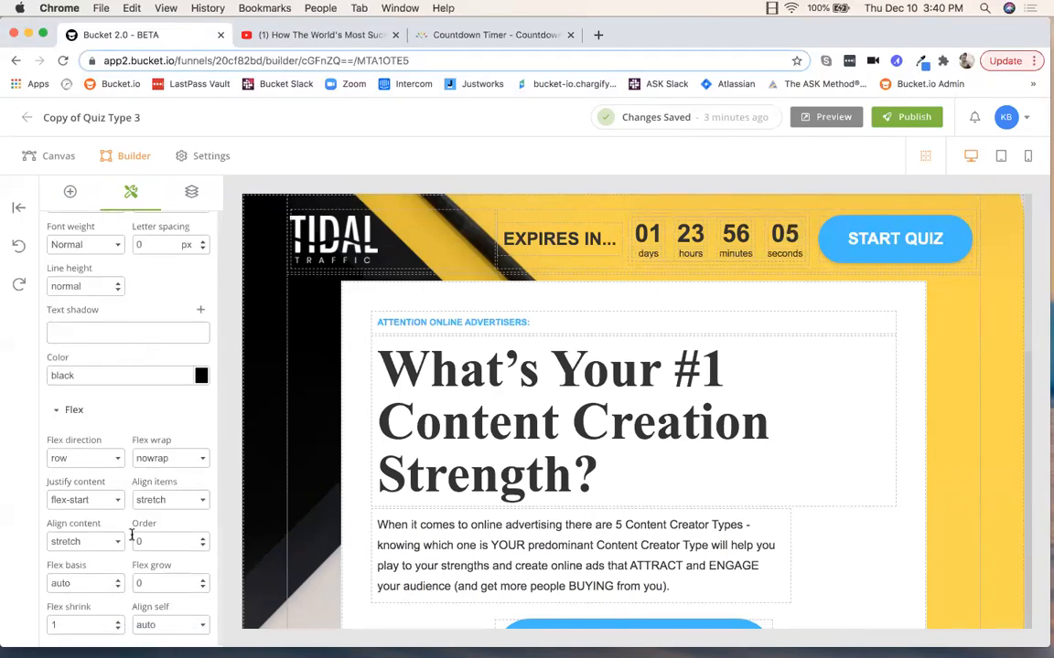
pyautogui.scroll(13, 165, 529)
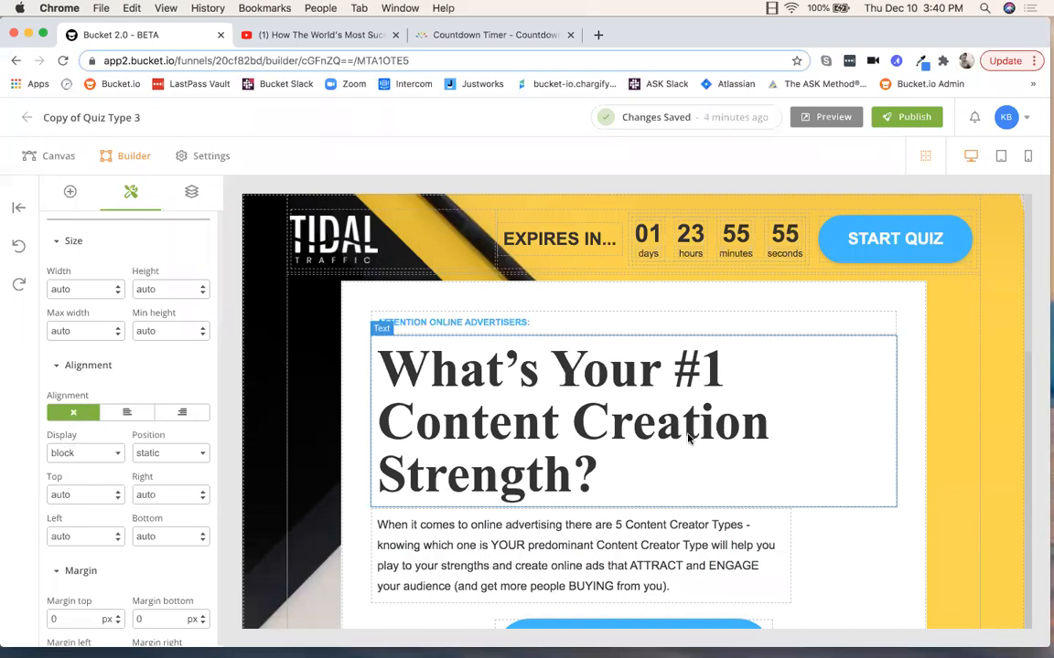
# Replace the Tidal Traffic logo in the page header with the bucket.io logo from the recently added images
pyautogui.doubleClick(329, 245)
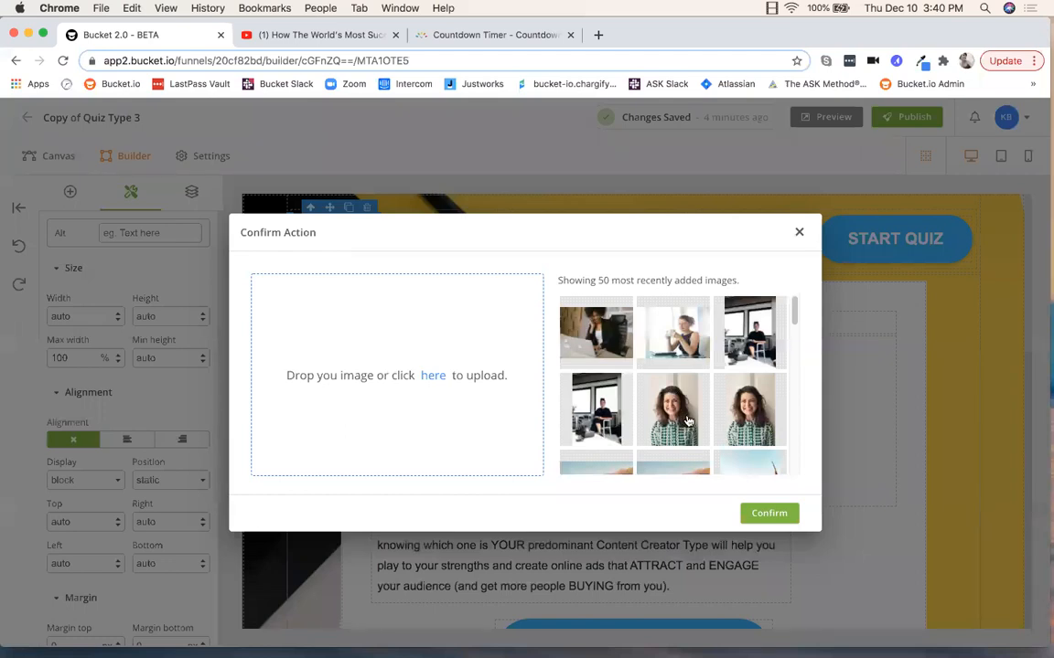
pyautogui.scroll(-1, 688, 420)
pyautogui.scroll(-1, 688, 418)
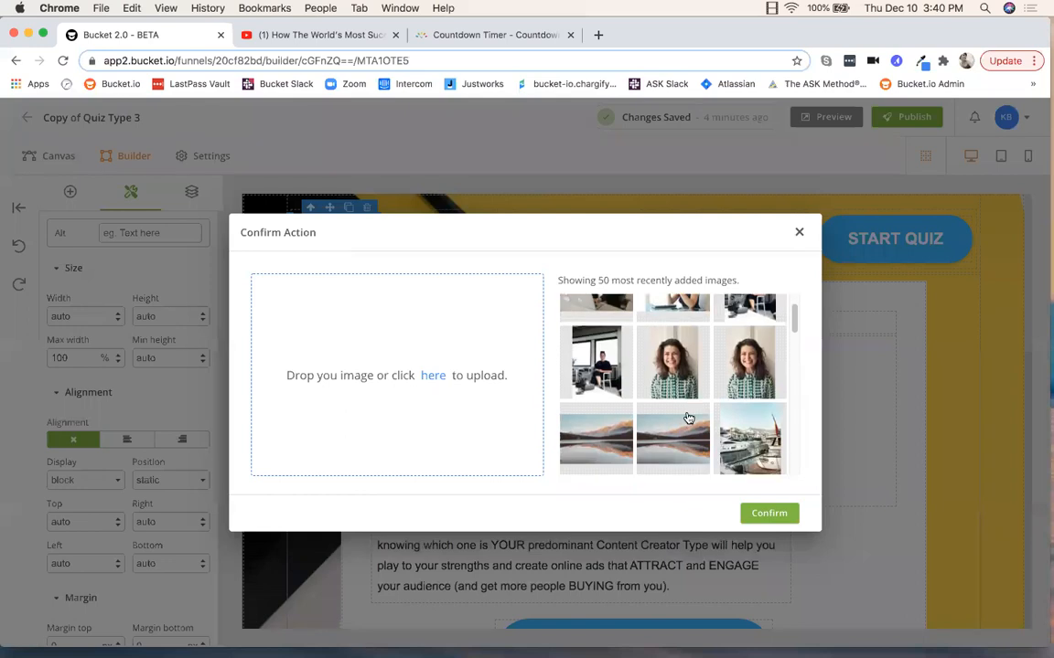
pyautogui.scroll(2, 689, 418)
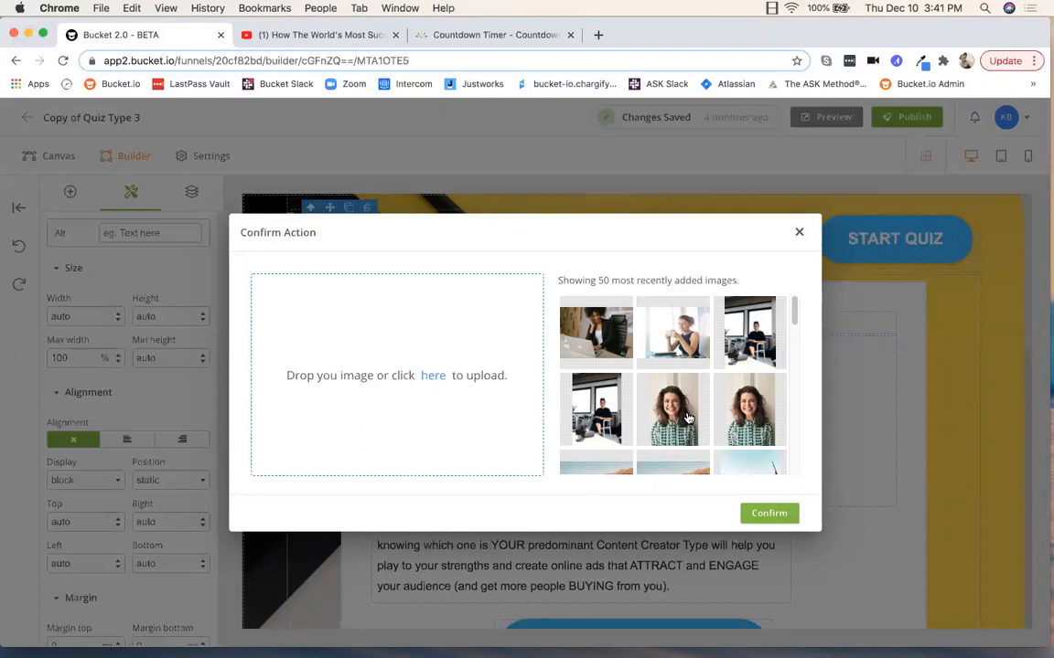
pyautogui.scroll(-1, 667, 369)
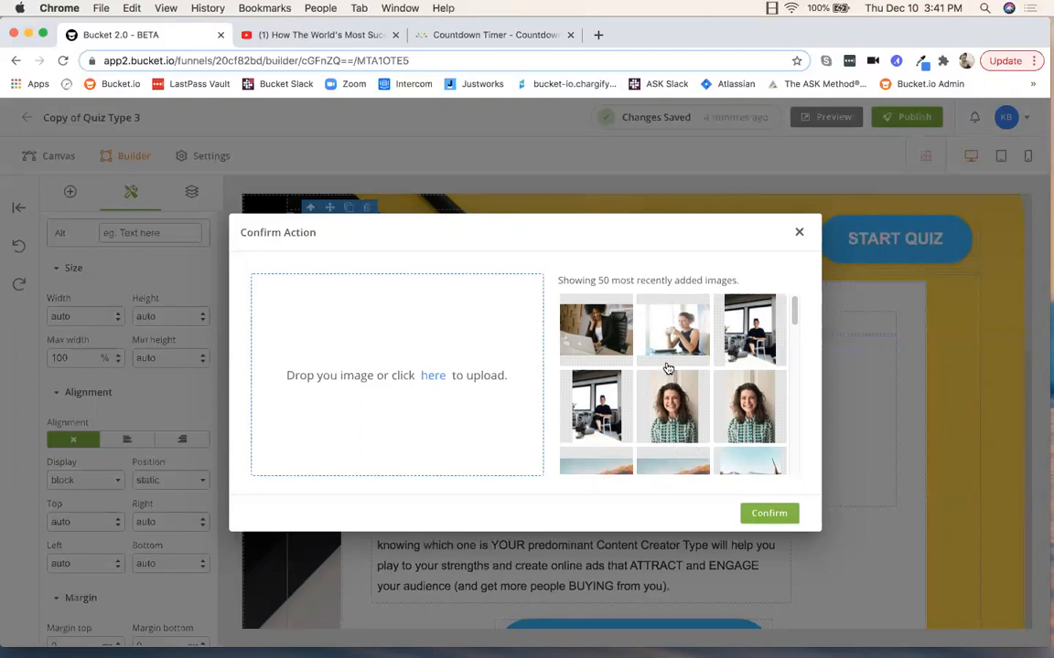
pyautogui.scroll(-5, 667, 369)
pyautogui.scroll(-3, 668, 369)
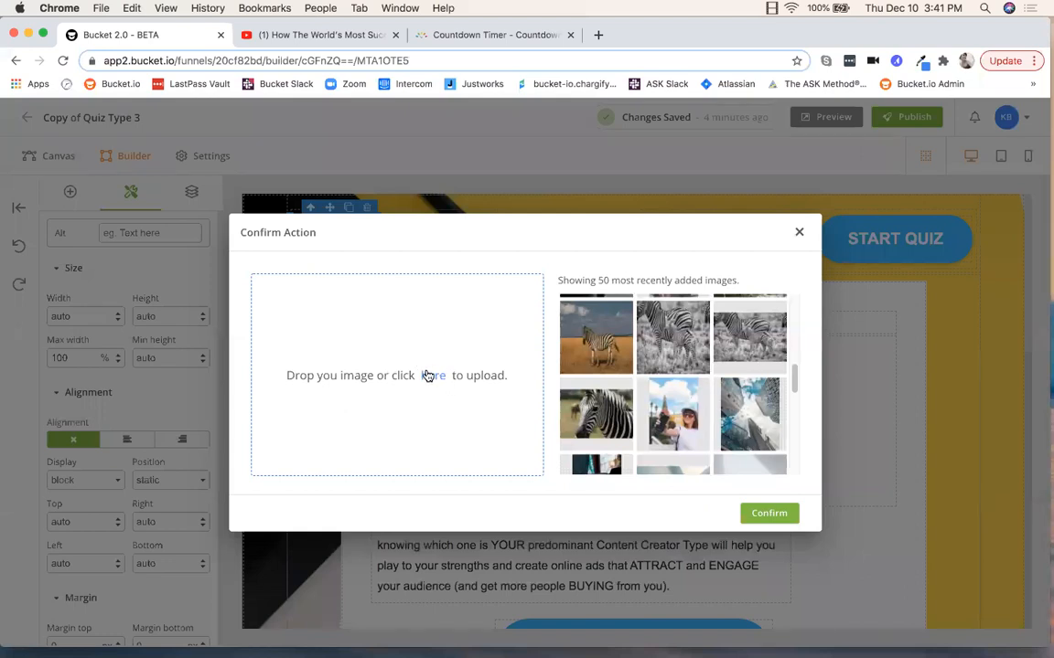
pyautogui.scroll(-8, 704, 354)
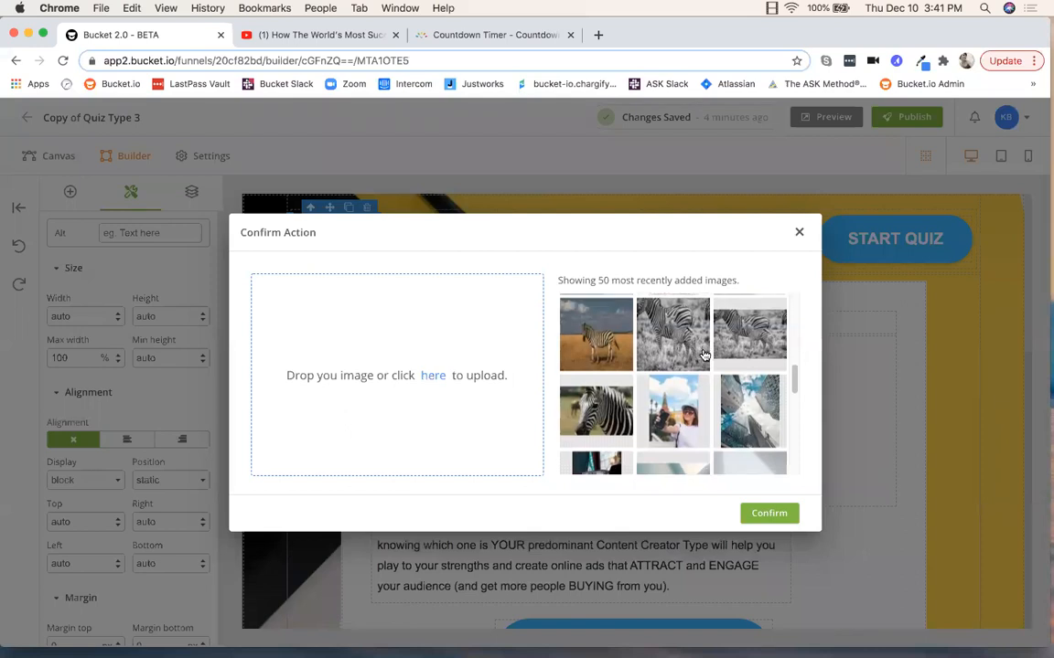
pyautogui.scroll(-3, 705, 354)
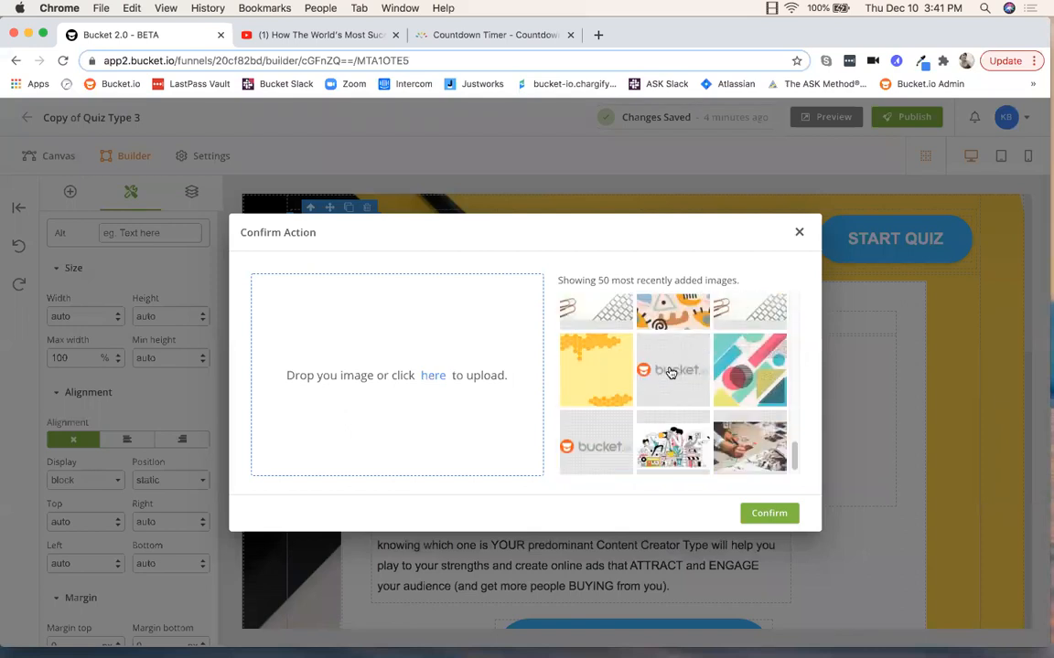
pyautogui.click(671, 372)
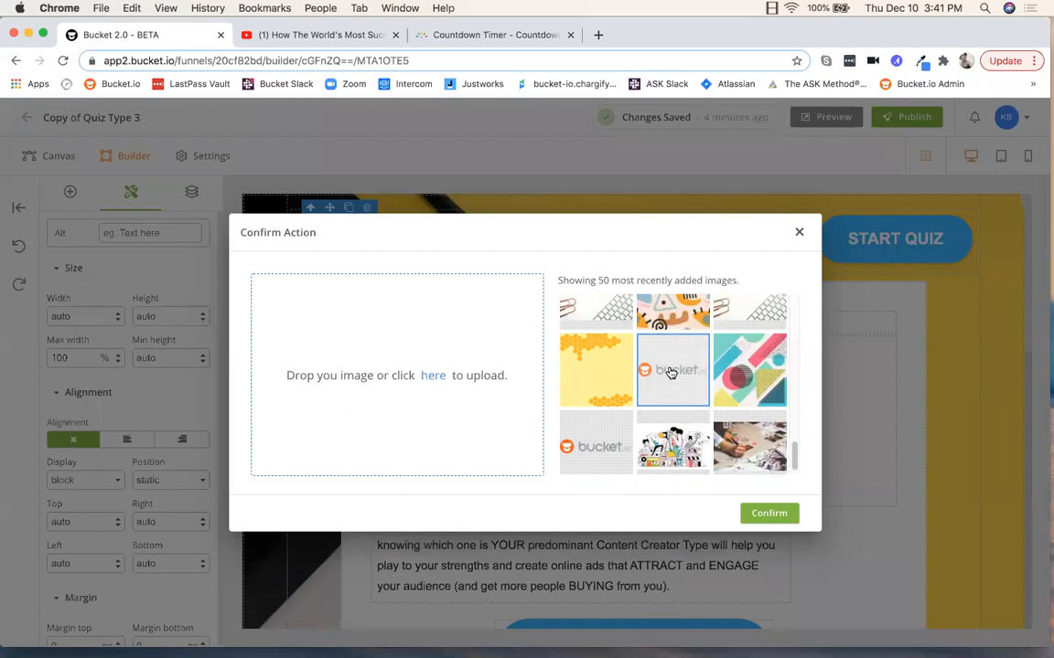
pyautogui.click(764, 513)
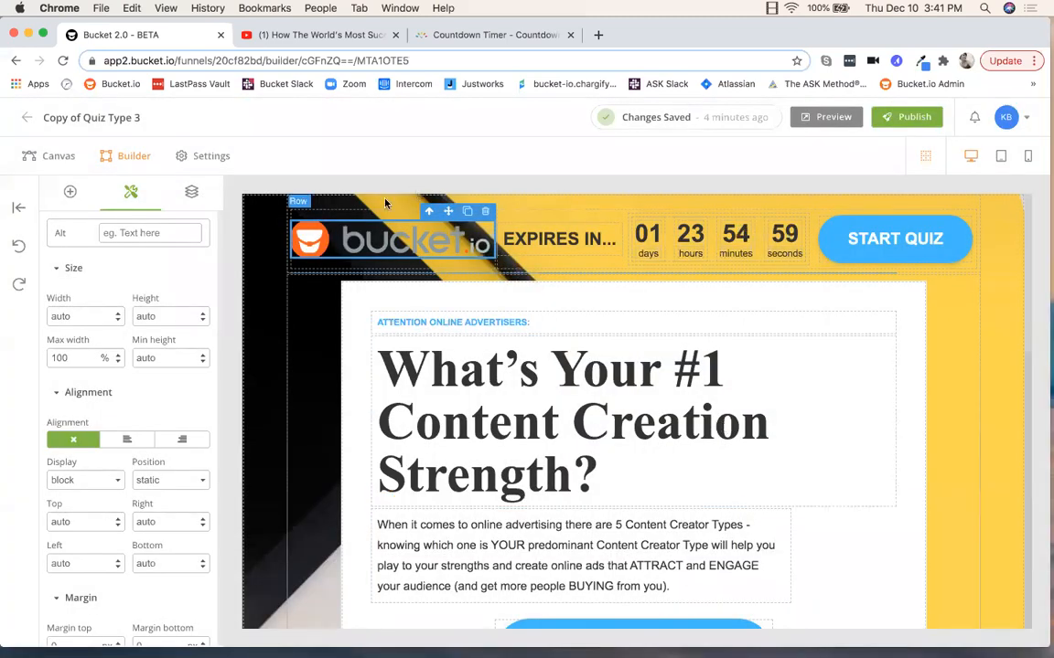
# Shrink the bucket.io header logo to about 194 by 37 px and select its surrounding column
pyautogui.click(335, 223)
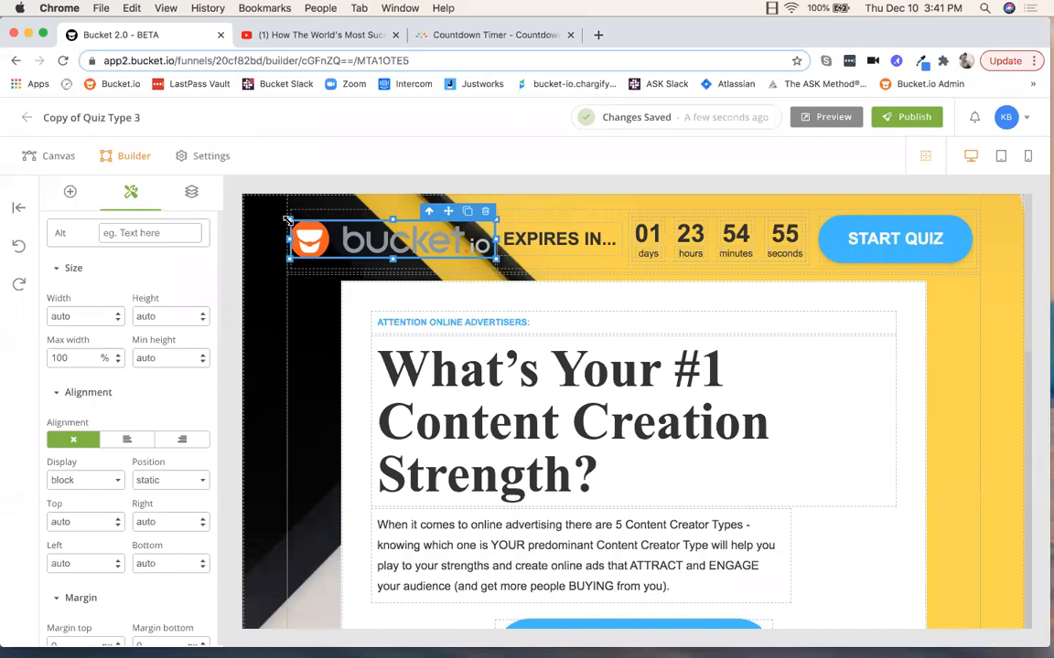
pyautogui.moveTo(287, 220); pyautogui.dragTo(355, 241)
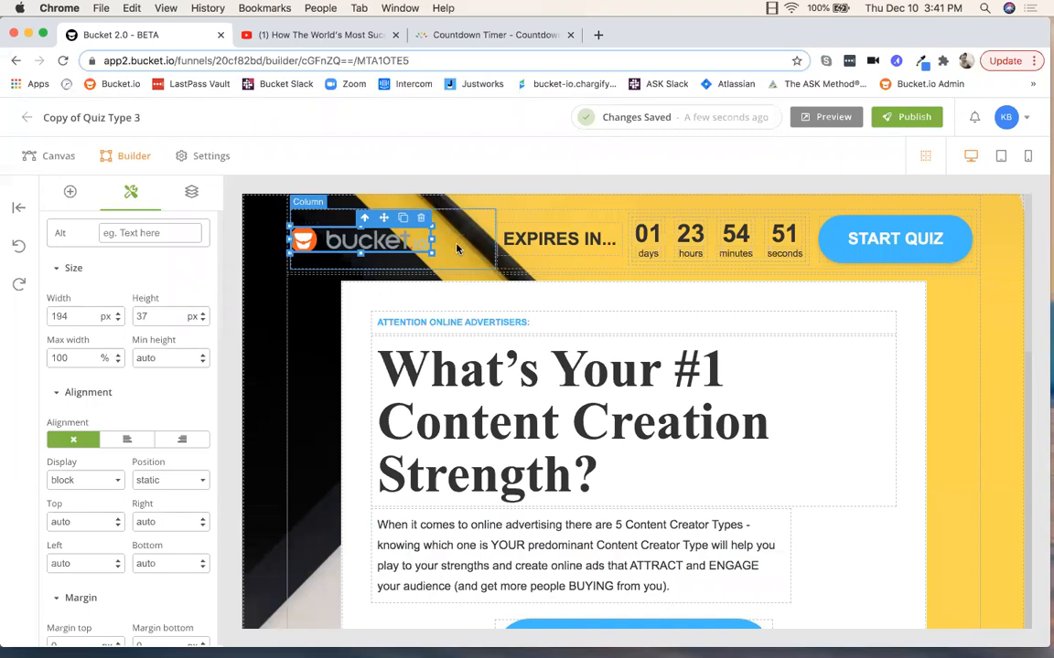
pyautogui.click(455, 242)
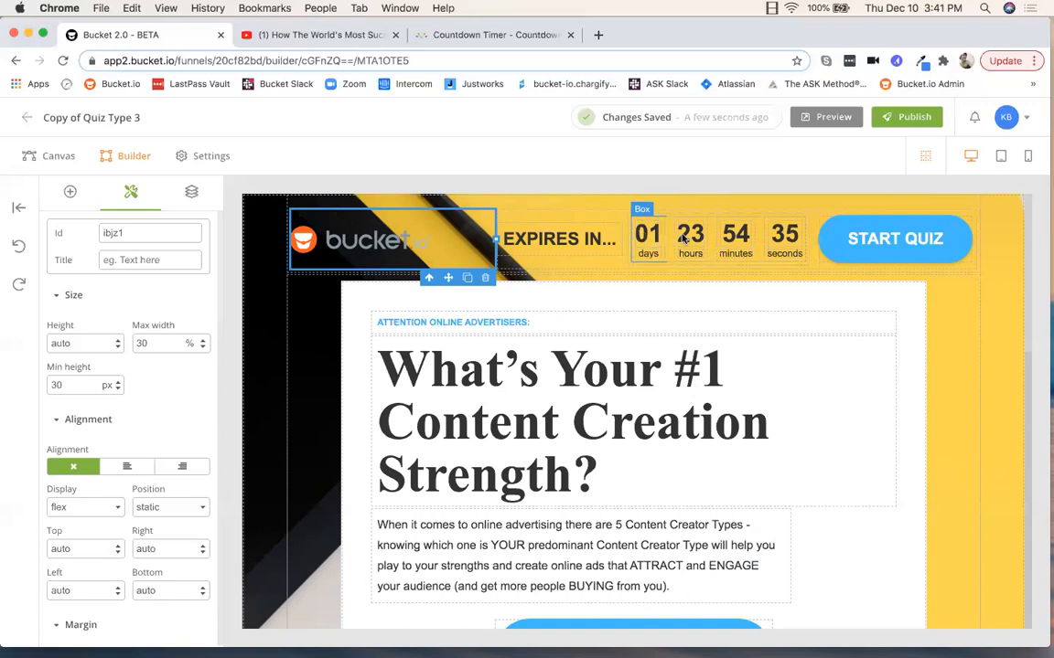
# Select the header's countdown timer and examine its duration, end text and redirect properties
pyautogui.click(627, 232)
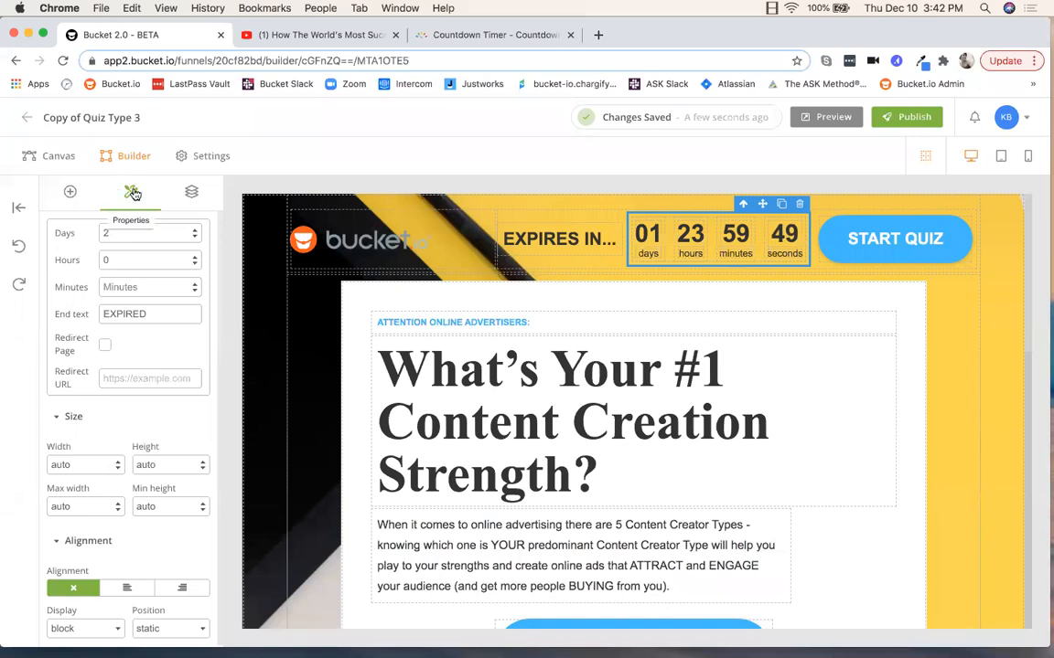
pyautogui.scroll(-1, 141, 238)
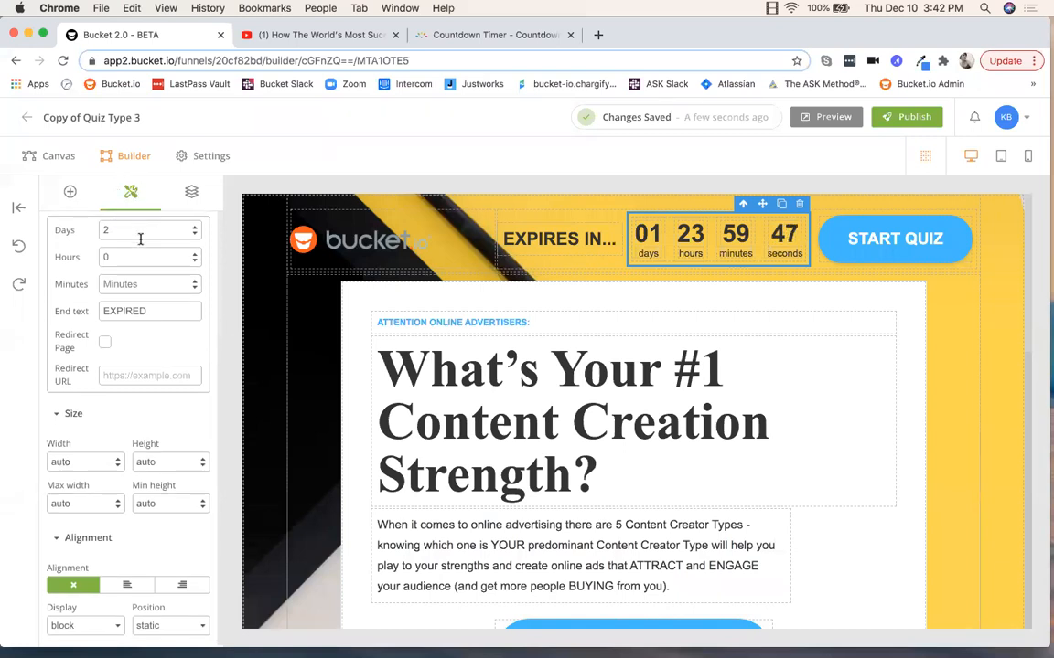
pyautogui.scroll(1, 141, 243)
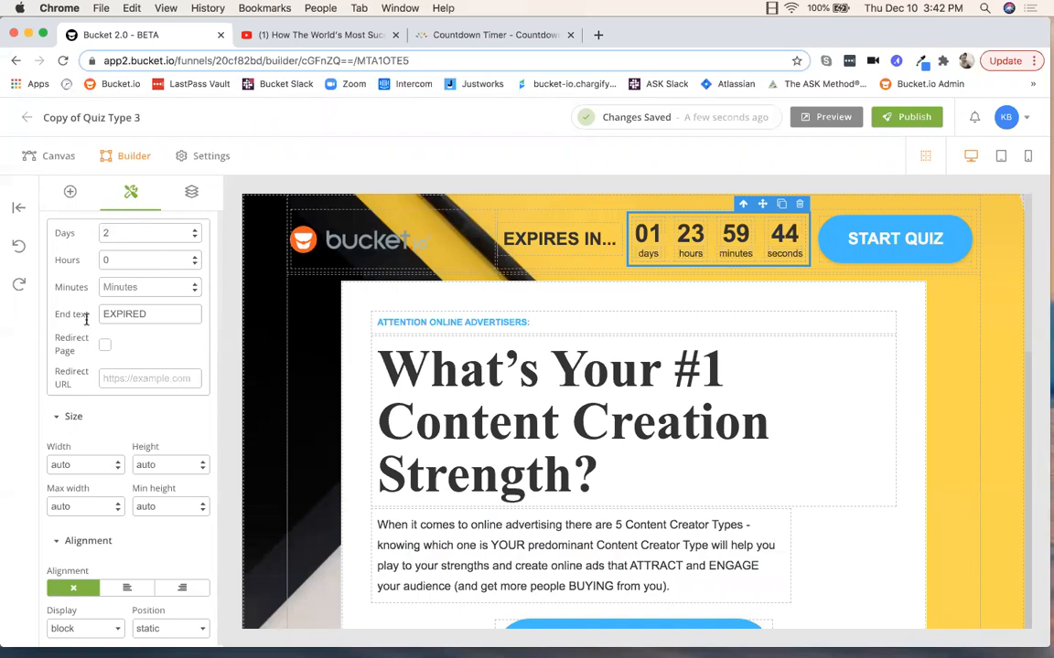
# Set the header countdown timer to 5 days and check its end text and redirect URL fields
pyautogui.click(195, 231)
pyautogui.click(195, 232)
pyautogui.click(195, 232)
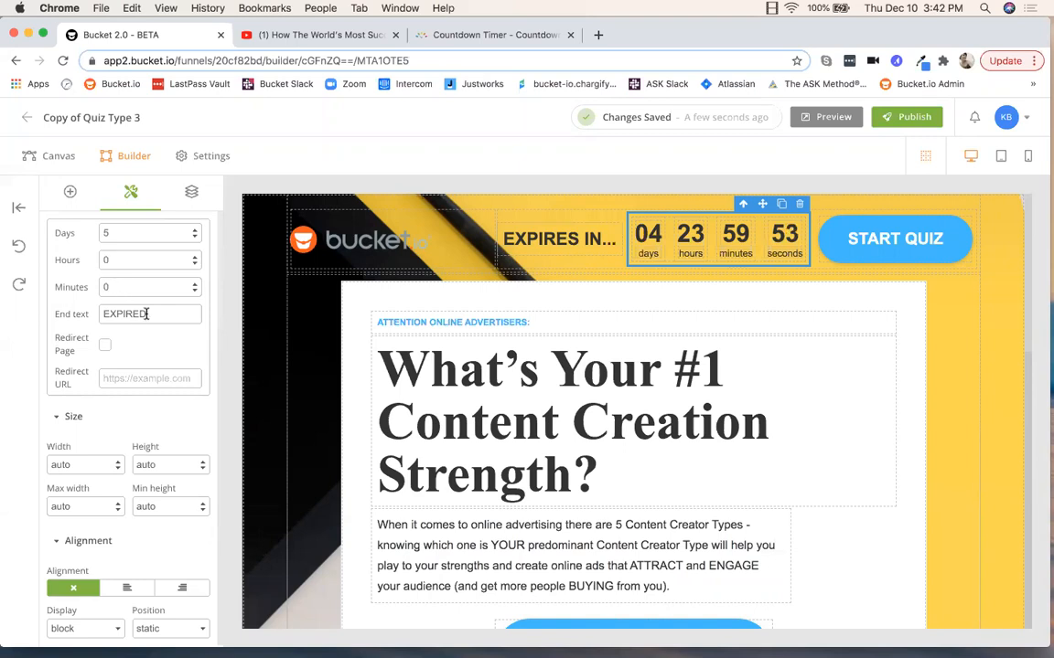
pyautogui.moveTo(147, 313); pyautogui.dragTo(103, 311)
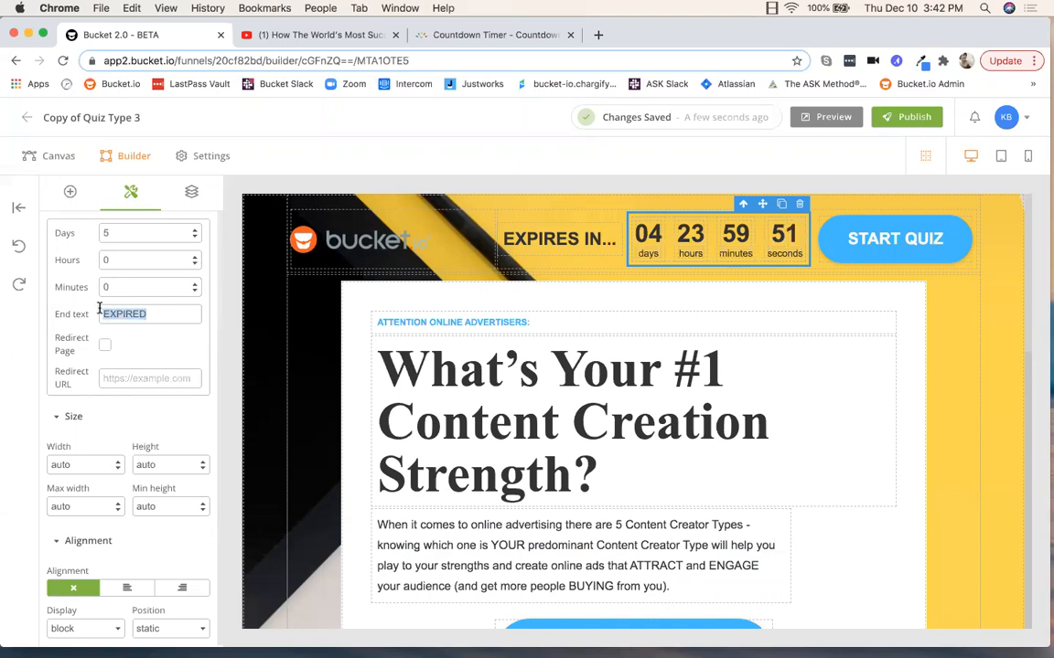
pyautogui.click(129, 379)
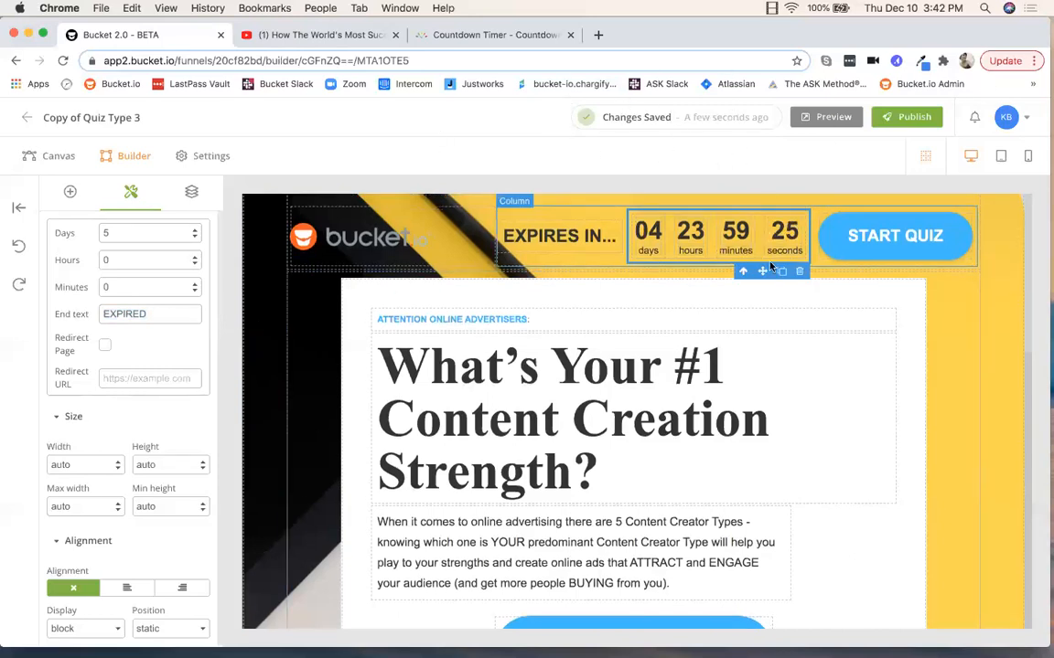
# Select the START QUIZ button in the header and examine its size, margin, padding, border, shadow, background and font properties
pyautogui.click(834, 256)
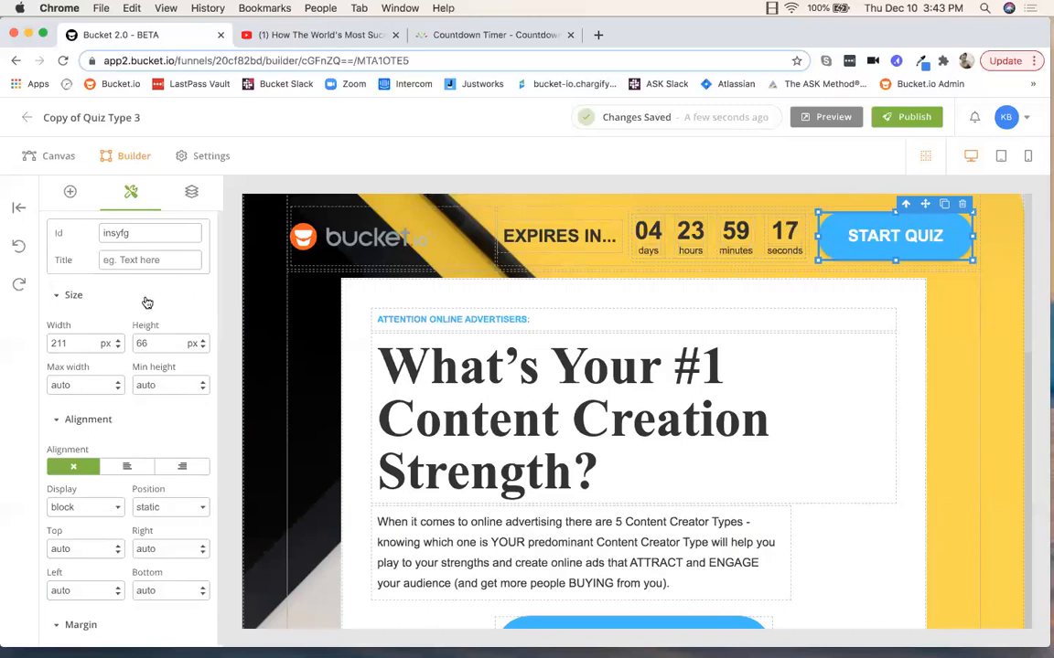
pyautogui.scroll(-2, 152, 278)
pyautogui.scroll(-10, 153, 278)
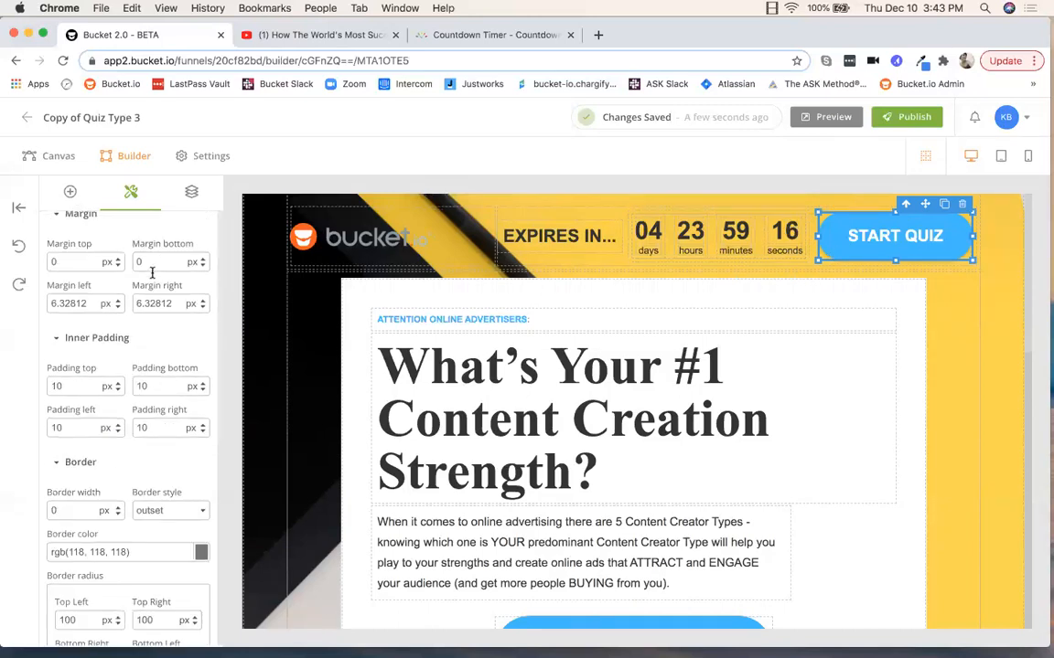
pyautogui.scroll(-2, 153, 278)
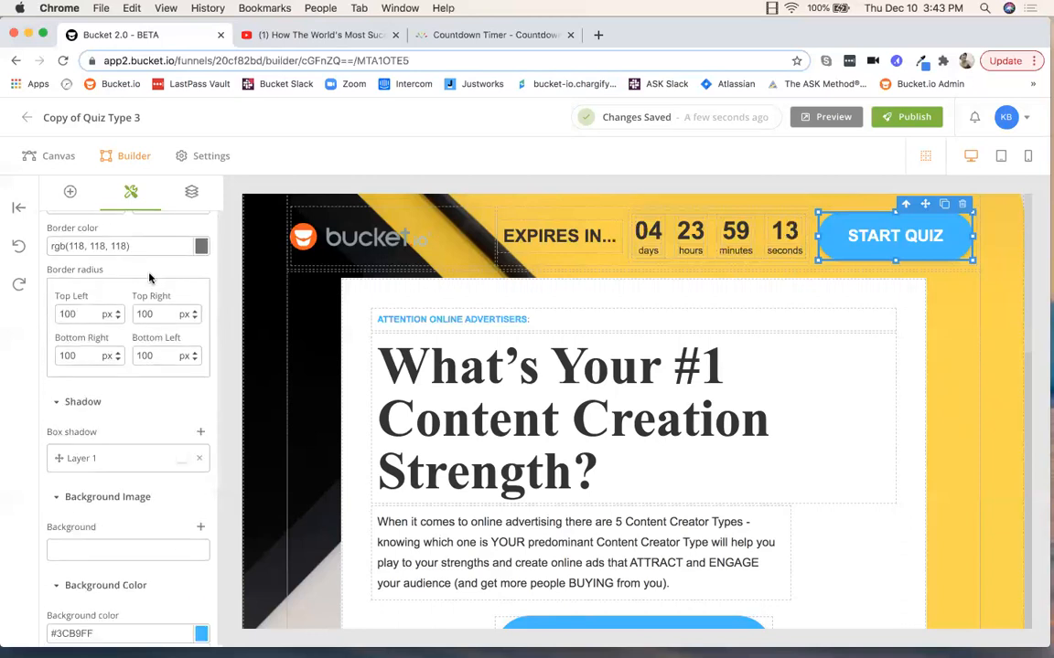
pyautogui.scroll(-5, 150, 280)
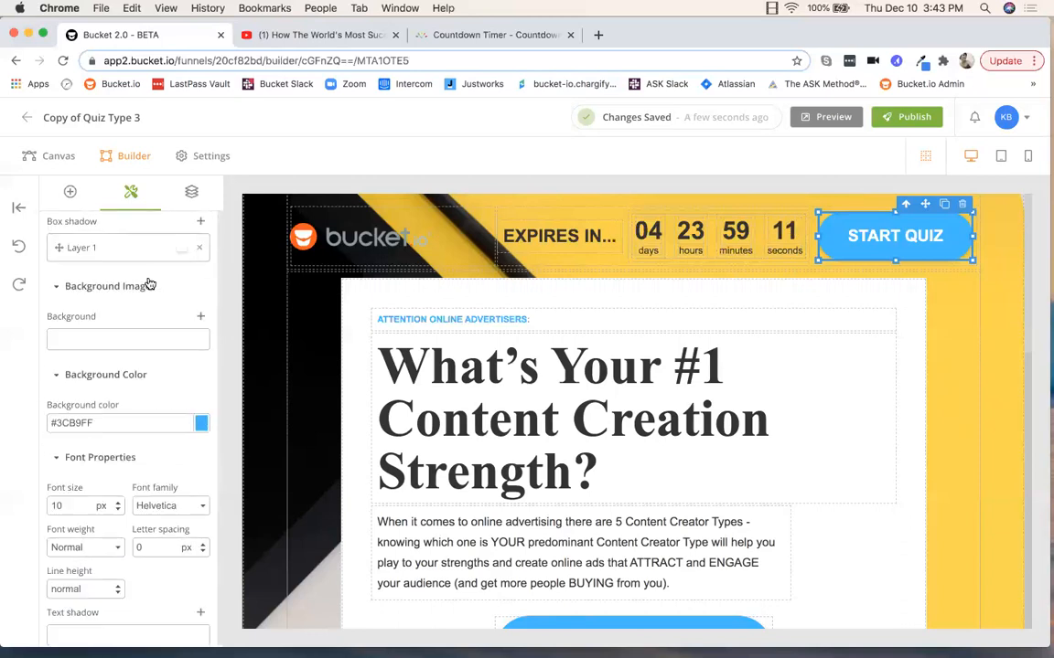
pyautogui.scroll(-2, 149, 284)
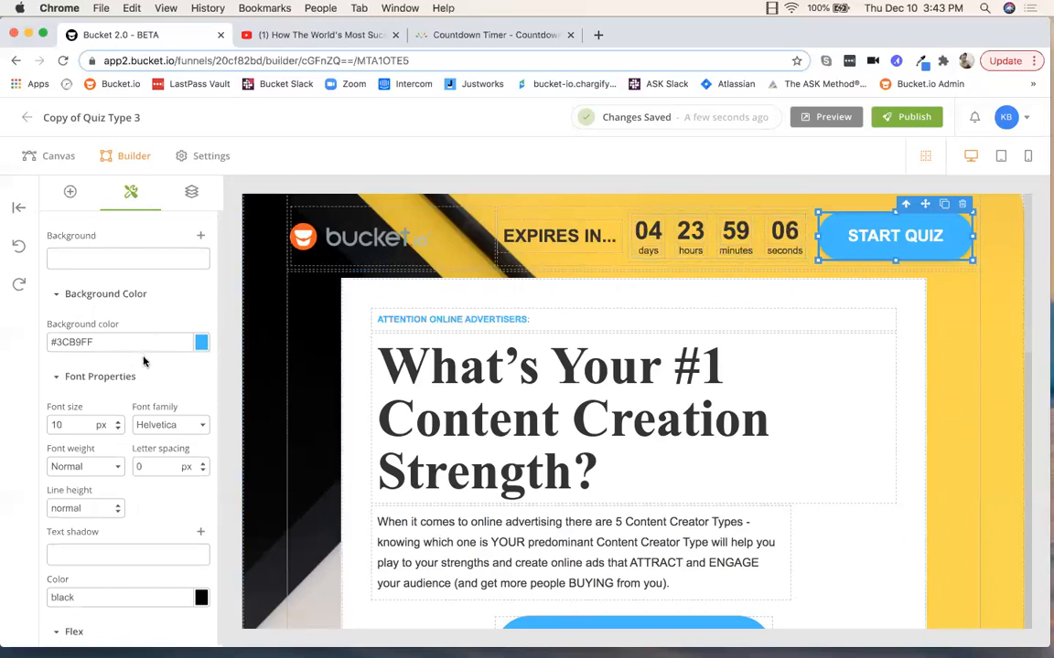
pyautogui.scroll(8, 145, 360)
pyautogui.scroll(15, 145, 359)
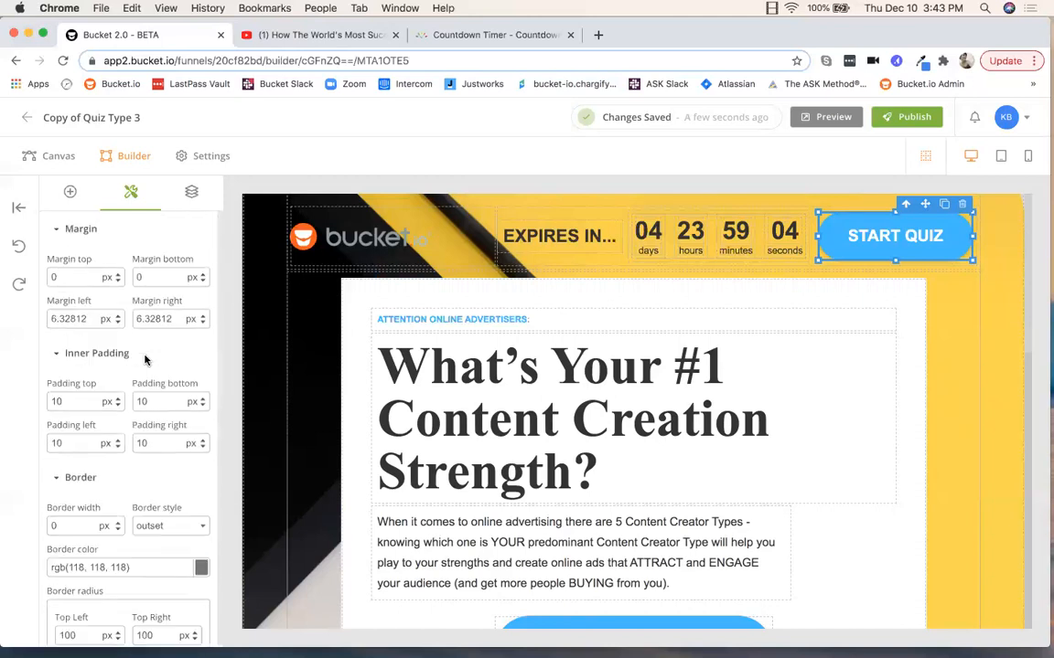
# Change the START QUIZ button's background color to pink #f13cff
pyautogui.scroll(-12, 145, 360)
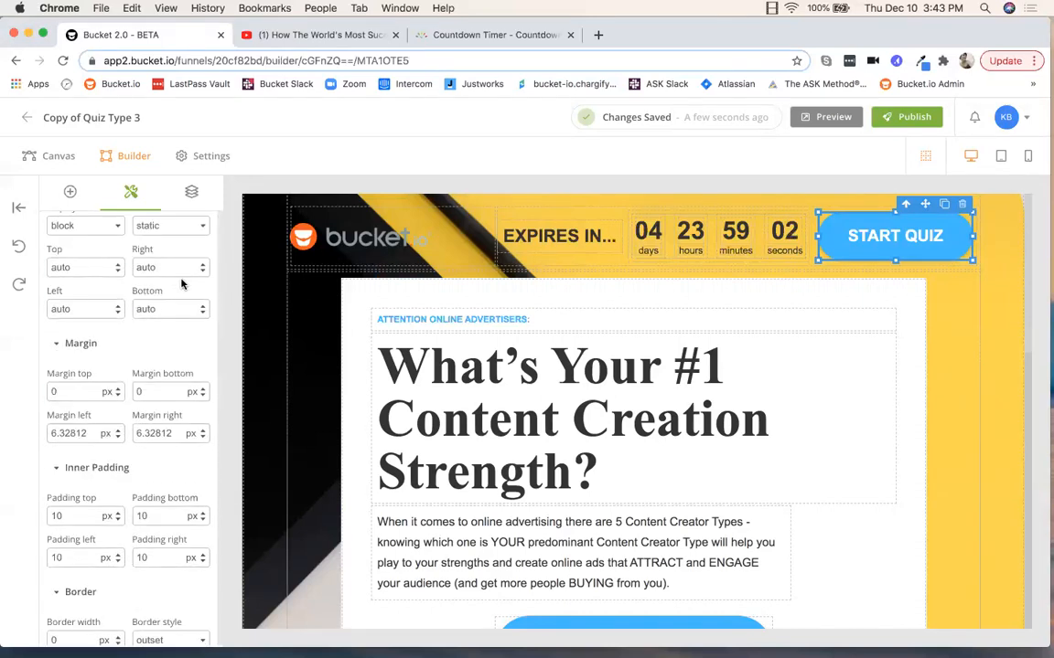
pyautogui.scroll(-7, 182, 294)
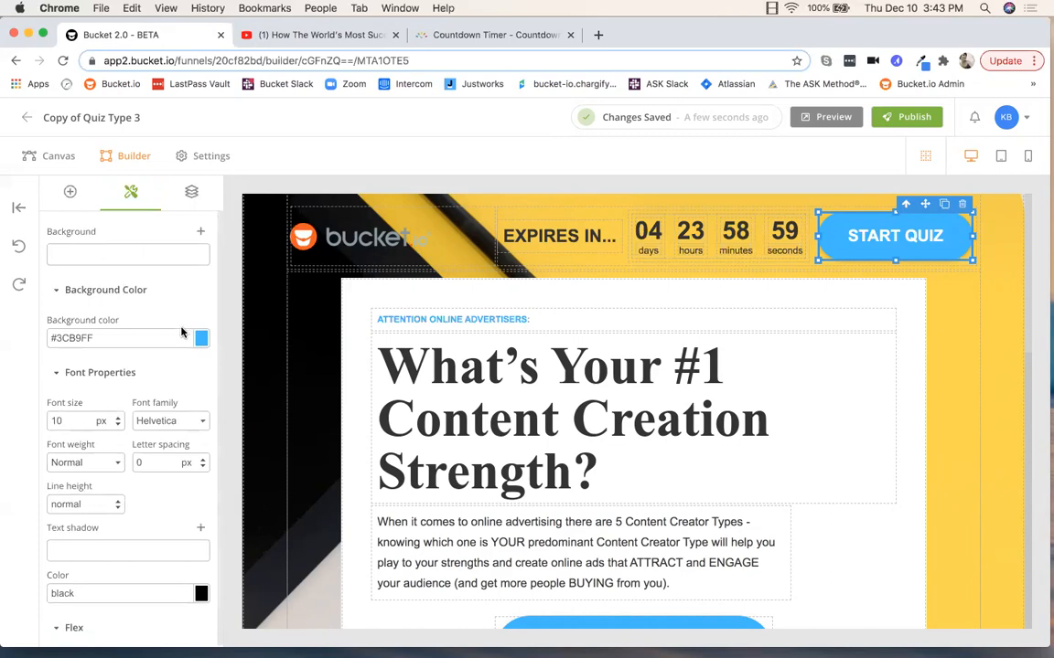
pyautogui.click(201, 340)
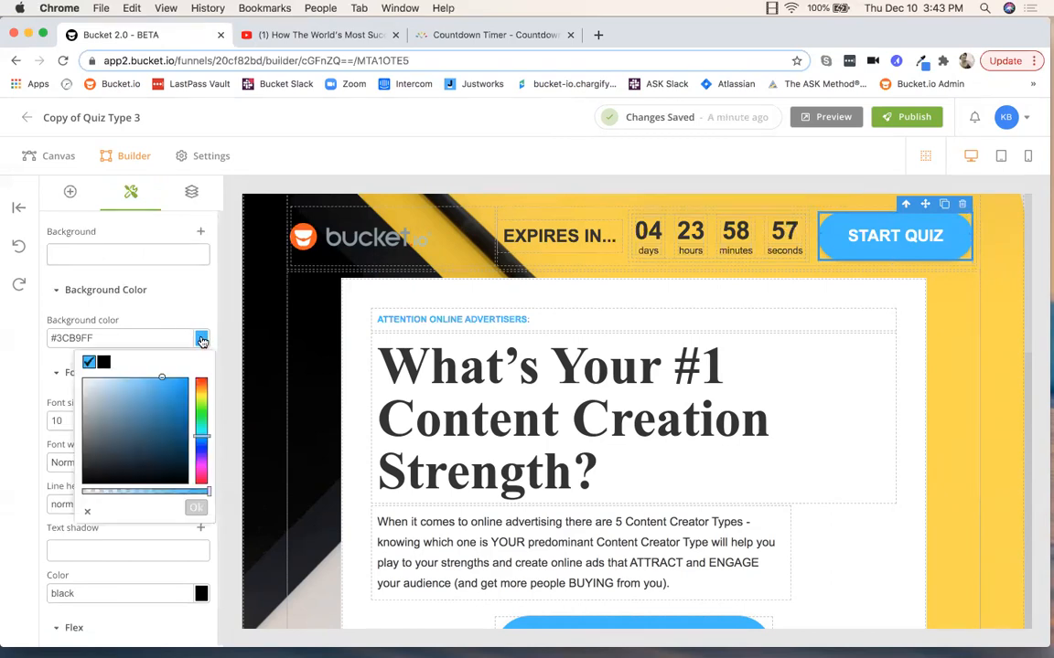
pyautogui.moveTo(88, 338); pyautogui.dragTo(55, 338)
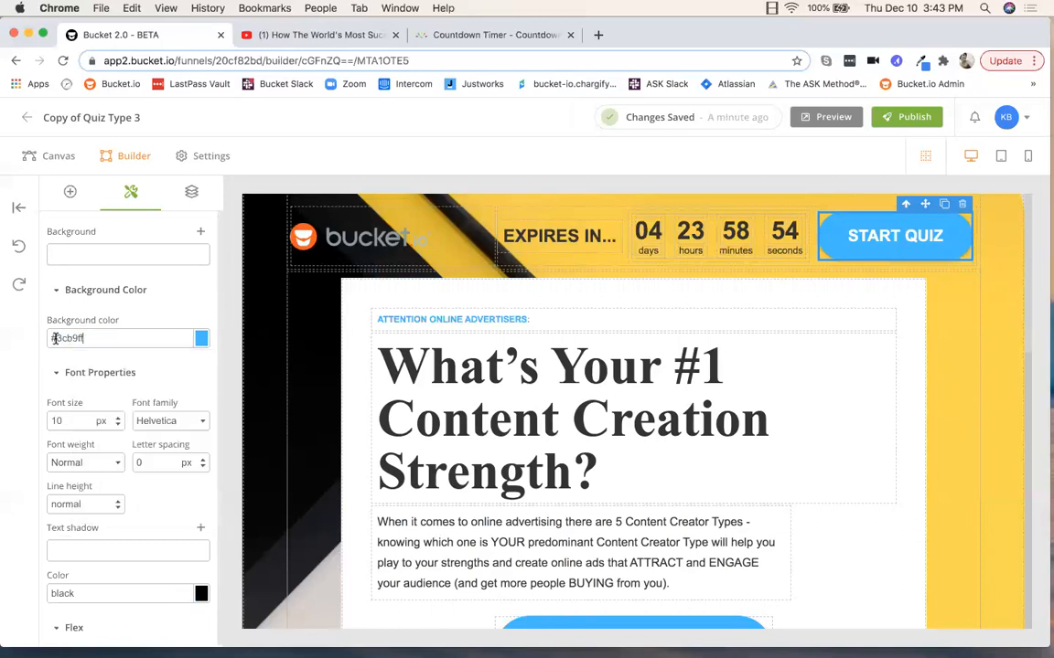
pyautogui.click(203, 340)
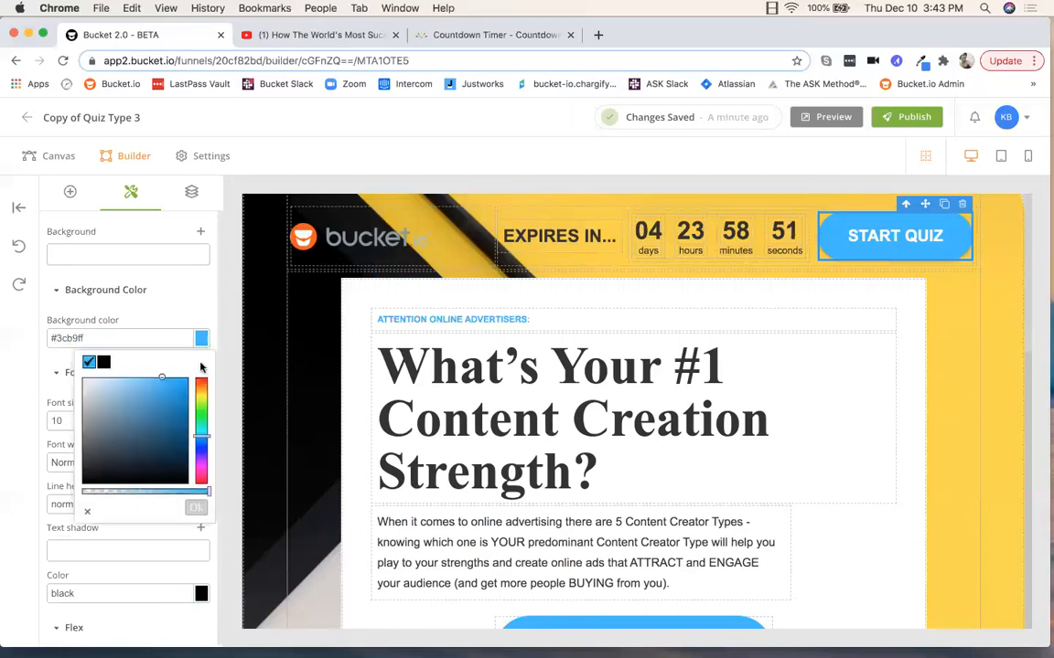
pyautogui.moveTo(201, 438); pyautogui.dragTo(201, 464)
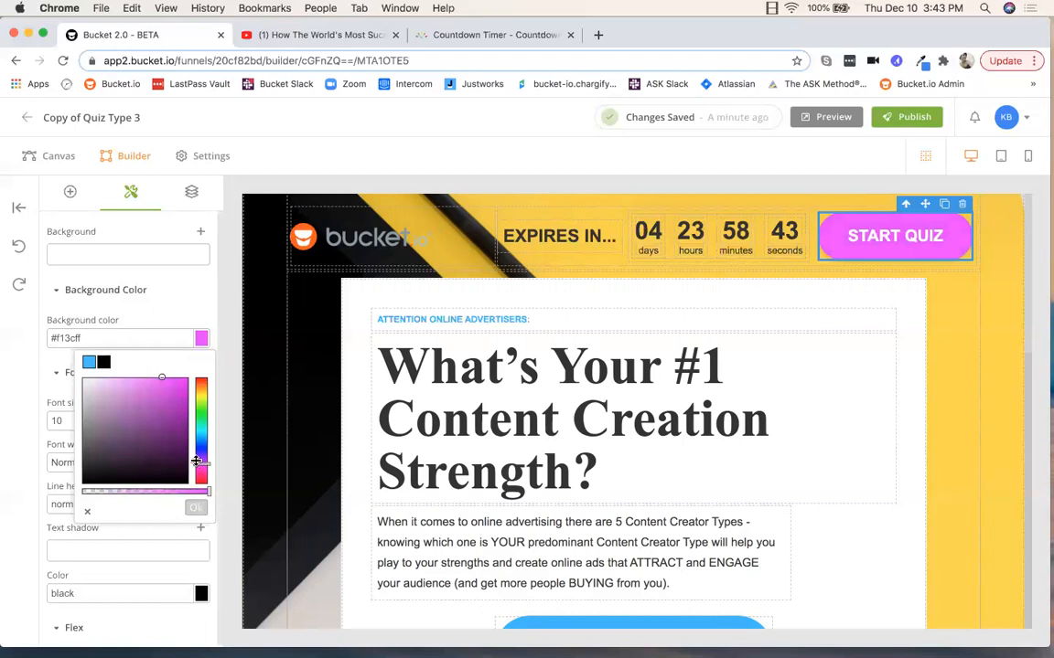
pyautogui.click(196, 507)
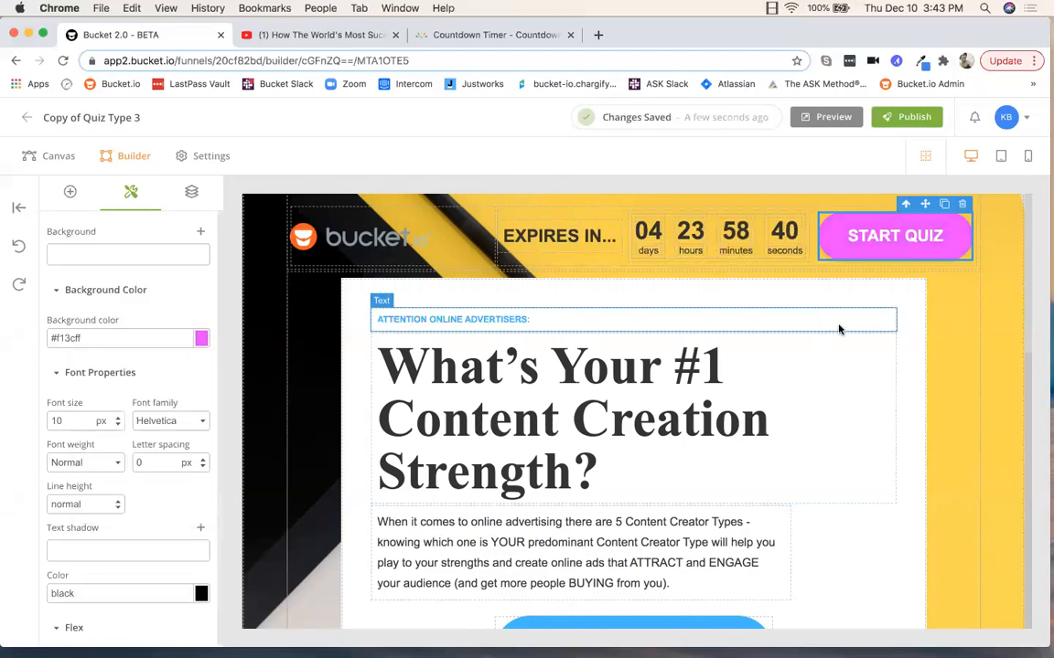
# Replace the "ATTENTION ONLINE ADVERTISERS:" text above the main headline with "New headline here"
pyautogui.scroll(-1, 803, 372)
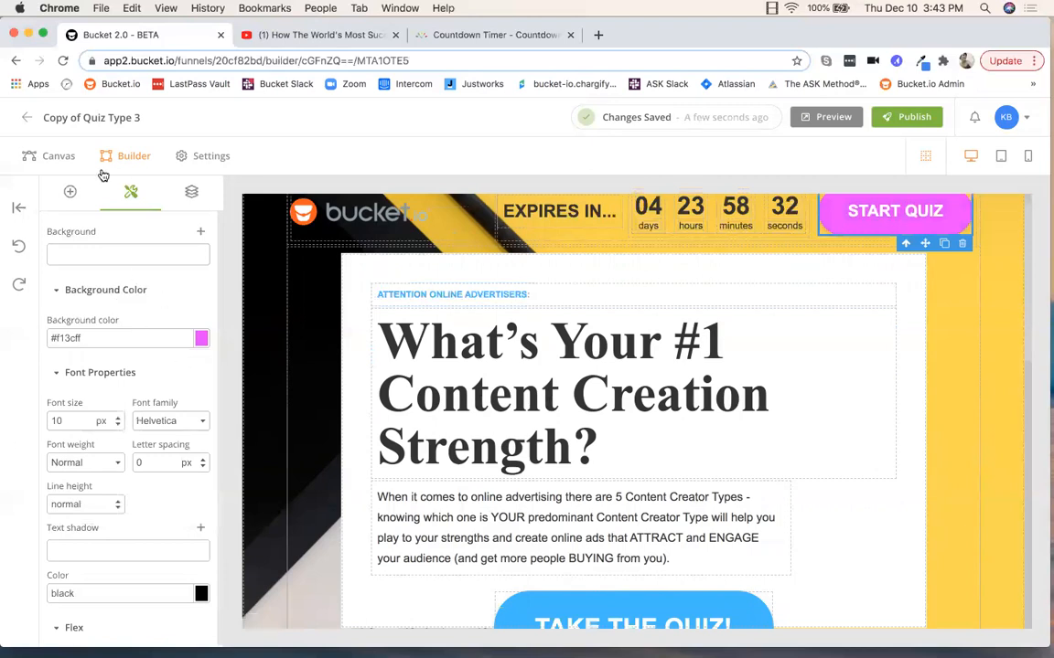
pyautogui.click(546, 294)
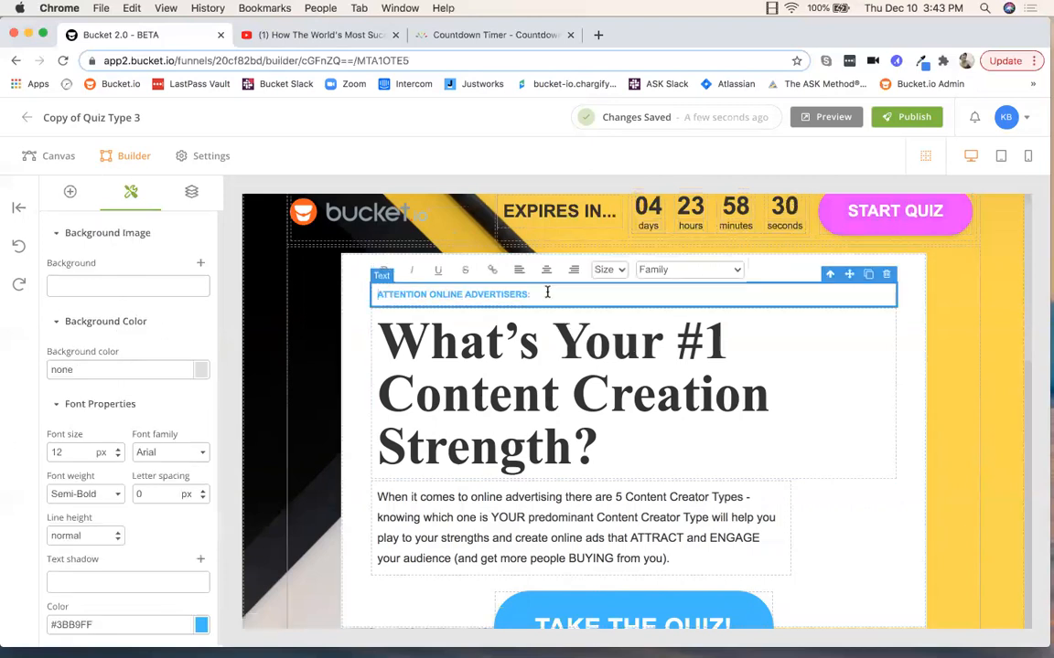
pyautogui.moveTo(530, 294); pyautogui.dragTo(375, 294)
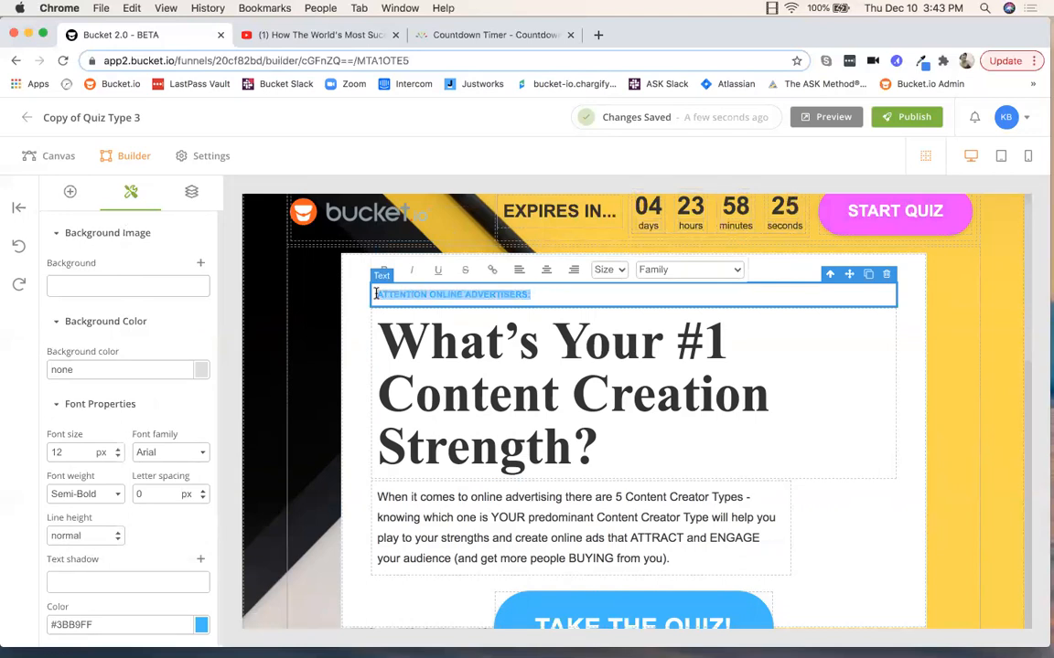
pyautogui.write('New headline here')
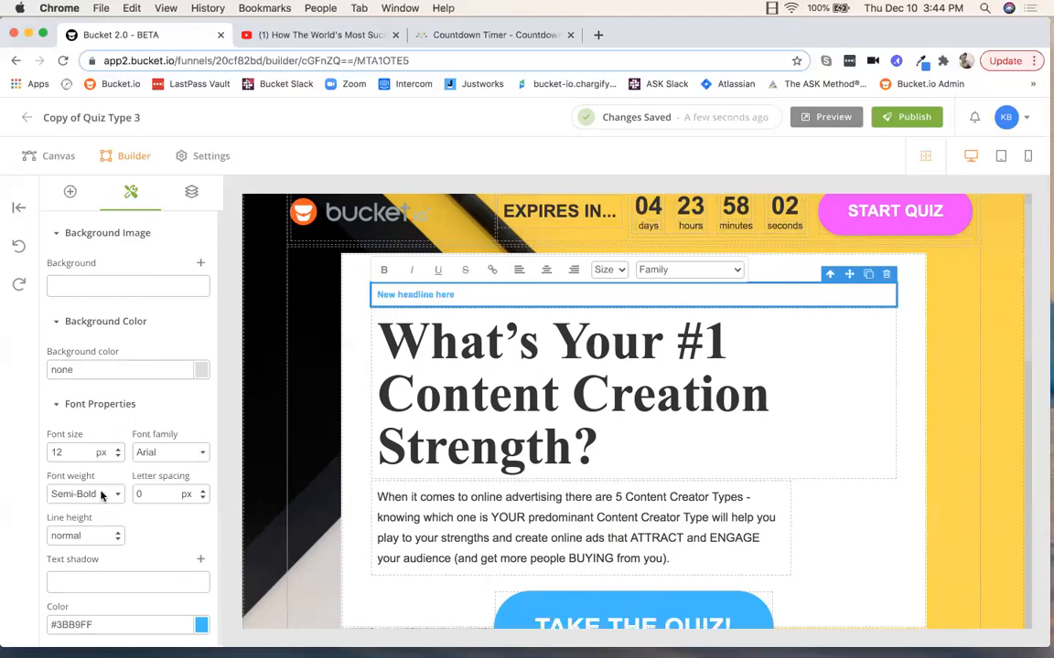
# Change the font color of the "New headline here" text to black #000000
pyautogui.click(202, 628)
pyautogui.scroll(-3, 173, 512)
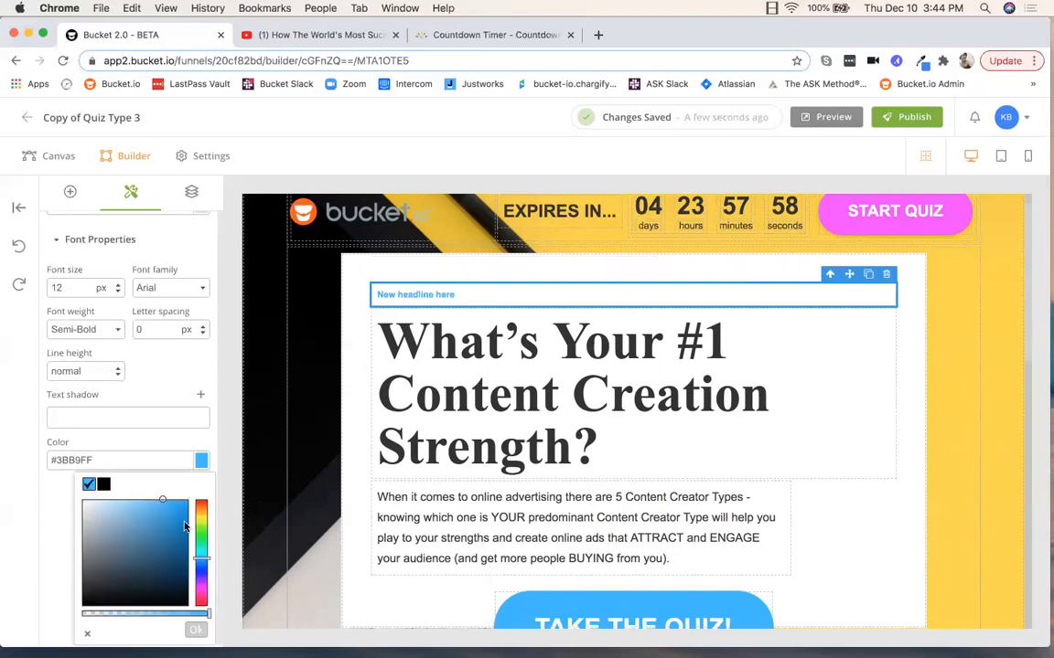
pyautogui.click(104, 484)
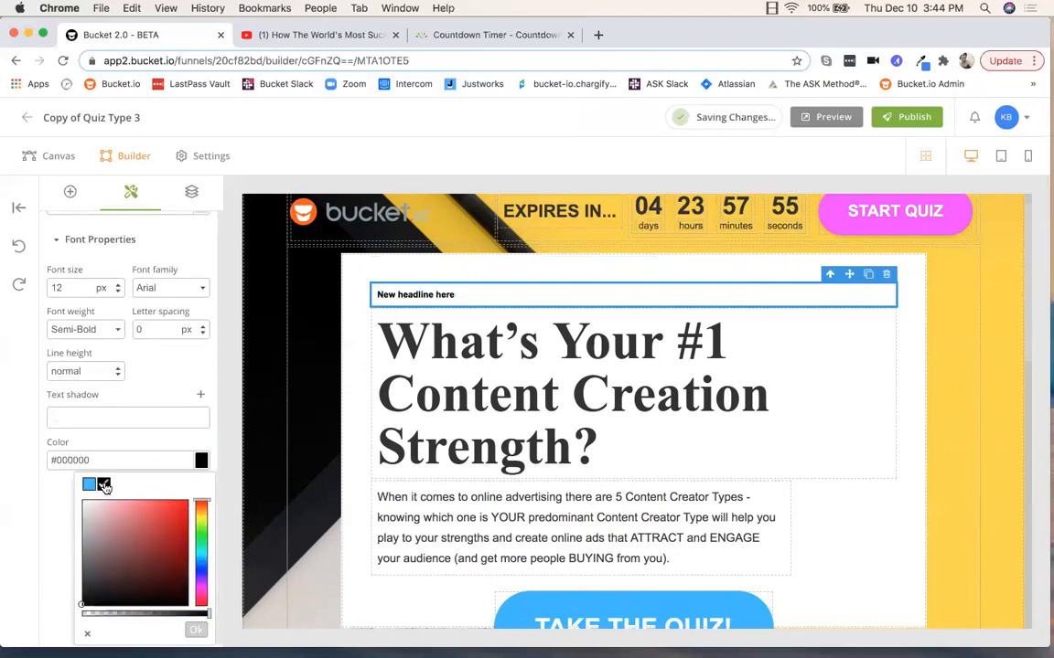
pyautogui.click(193, 630)
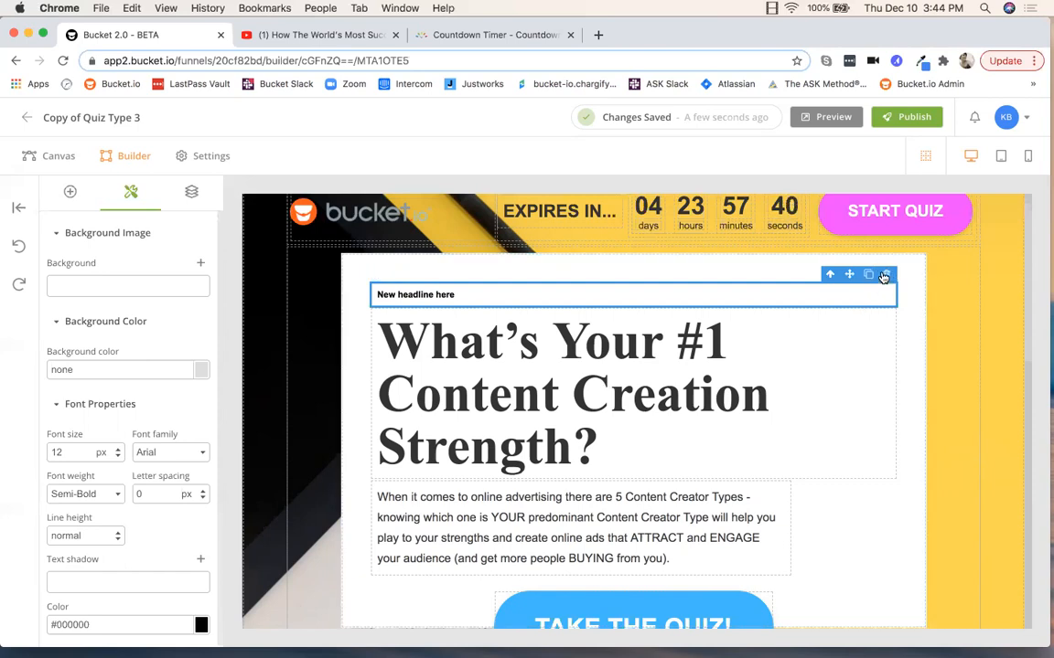
# Select the main quiz headline and place the text cursor at the end of "Strength?"
pyautogui.click(823, 347)
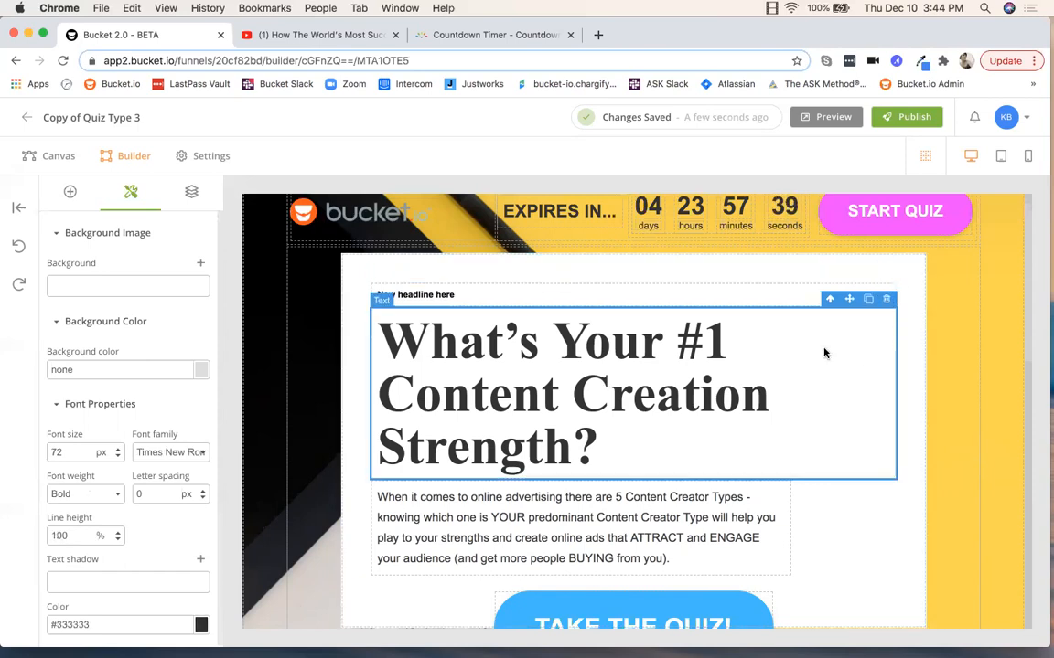
pyautogui.doubleClick(600, 440)
pyautogui.doubleClick(600, 440)
pyautogui.click(600, 440)
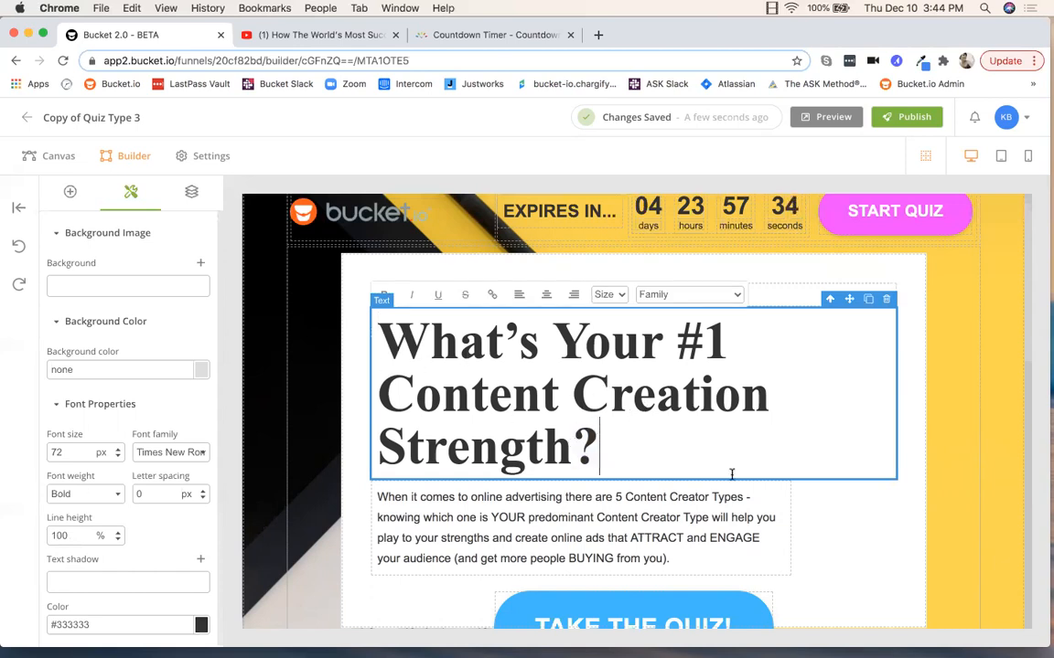
# Set the TAKE THE QUIZ! button's background color to the saved pink #f13cff and collapse the background color settings
pyautogui.scroll(-5, 775, 478)
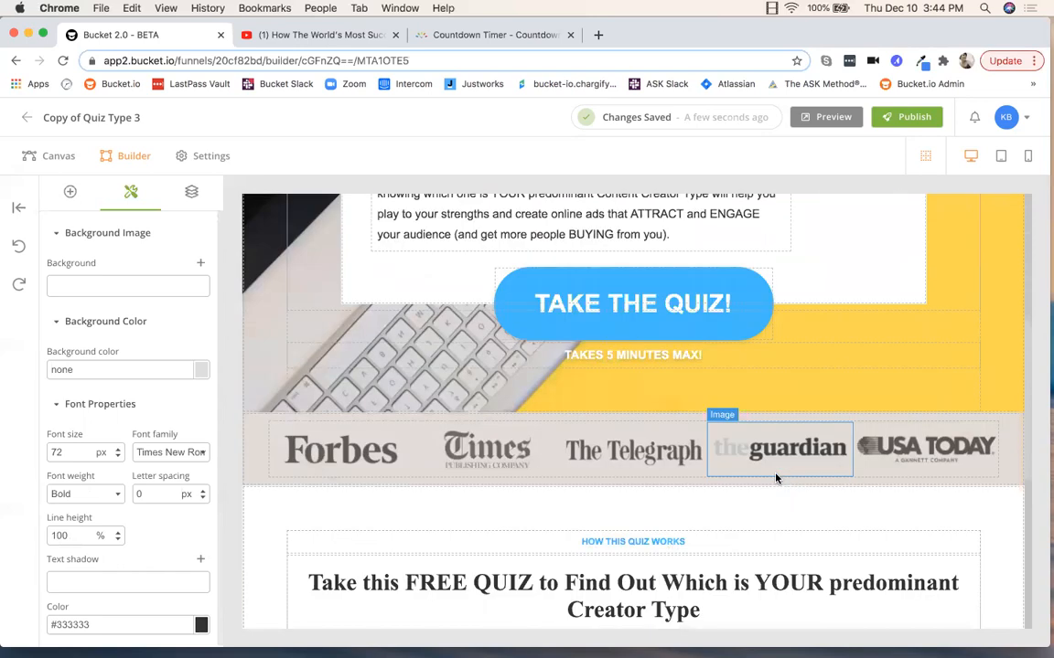
pyautogui.click(517, 324)
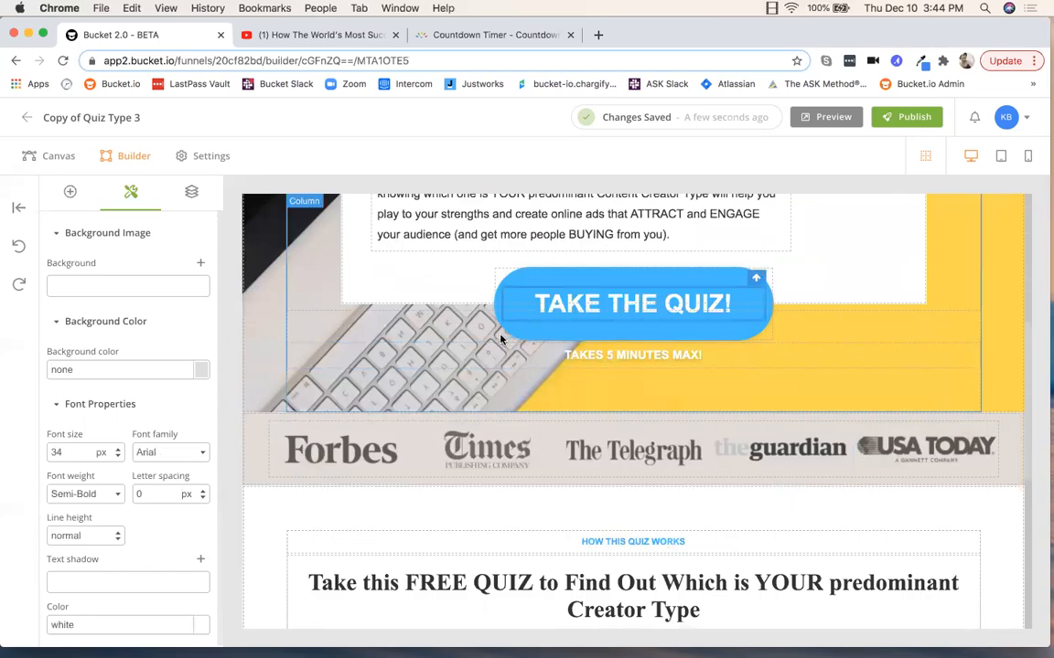
pyautogui.click(506, 277)
pyautogui.click(508, 280)
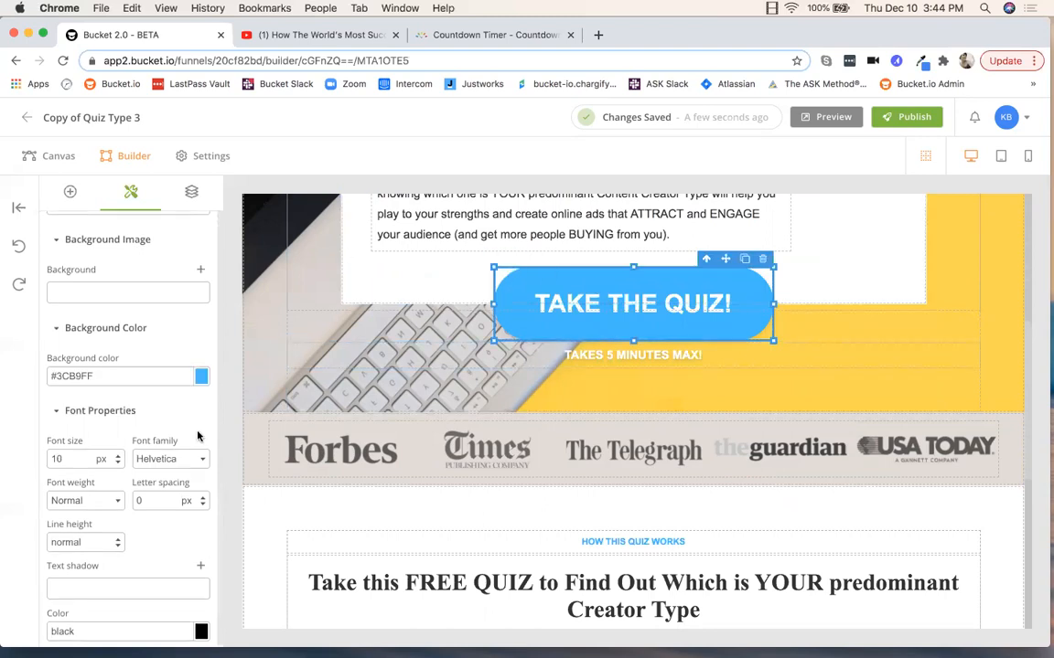
pyautogui.click(202, 375)
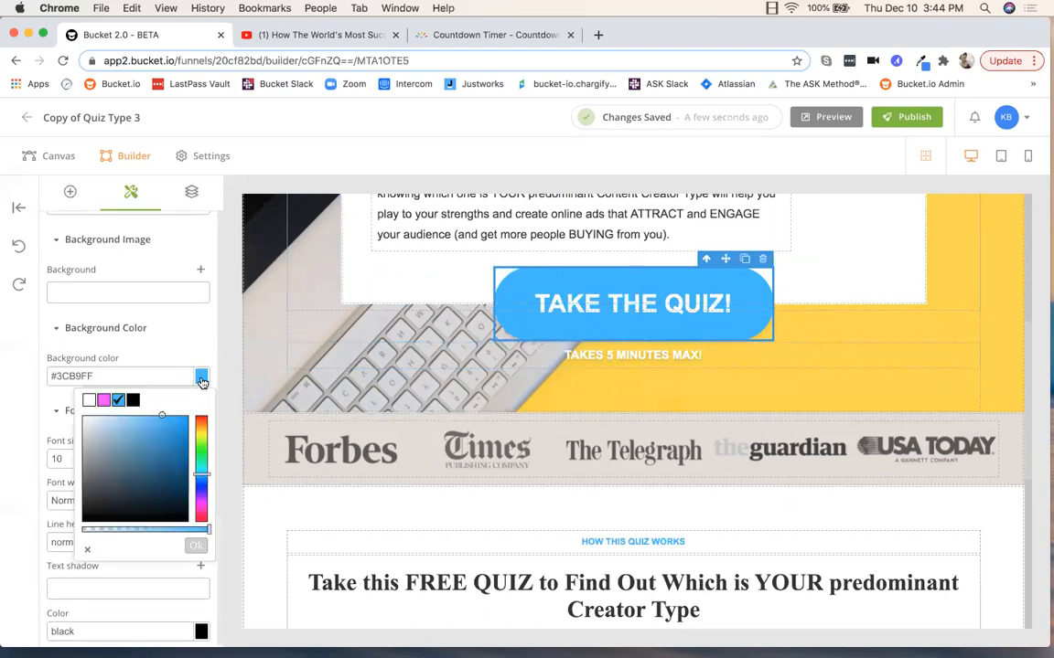
pyautogui.click(103, 402)
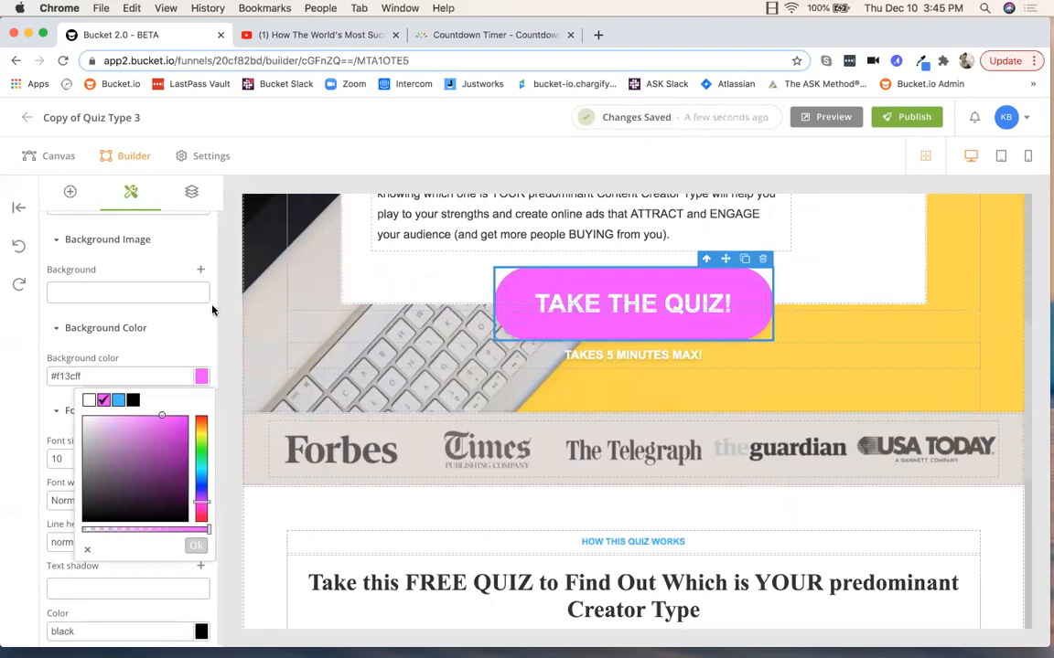
pyautogui.click(202, 331)
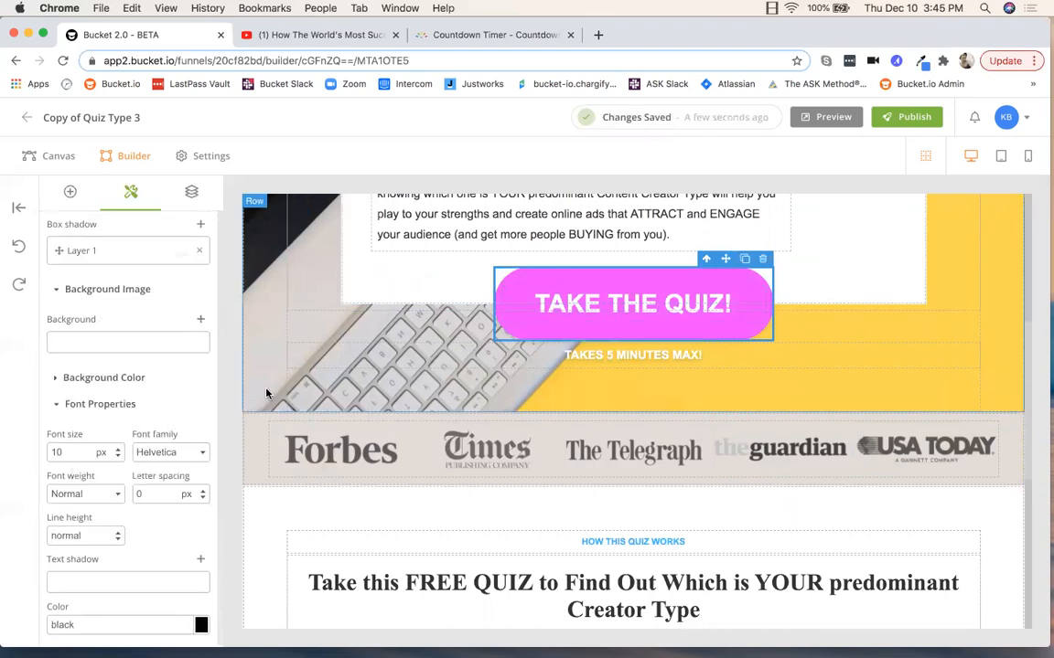
# Select the hero row behind the quiz headline and remove its existing yellow background image layer
pyautogui.scroll(5, 268, 391)
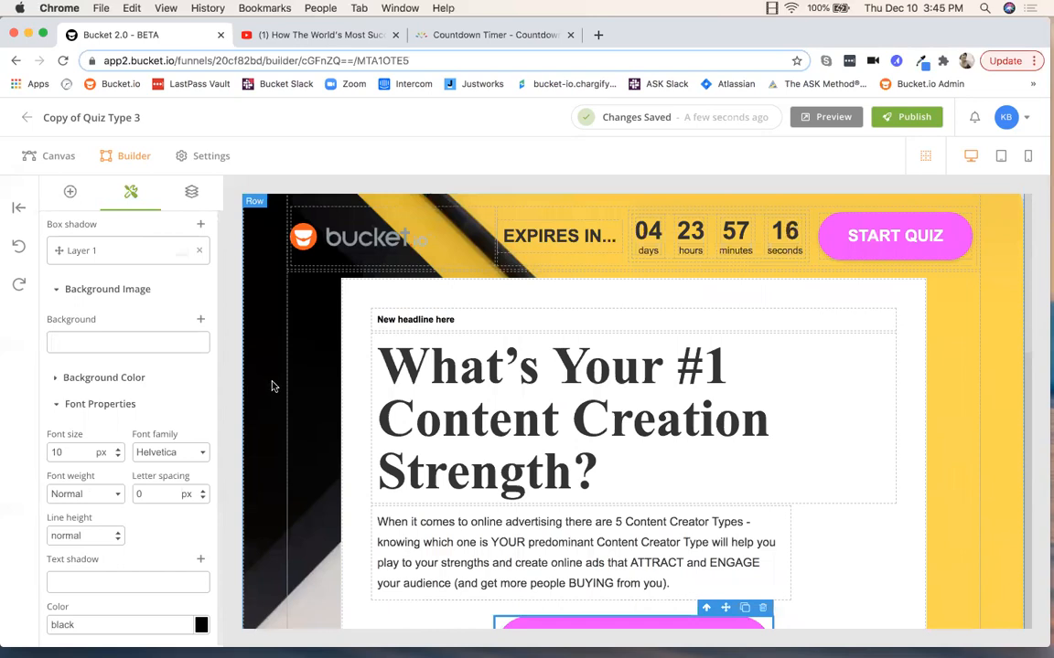
pyautogui.scroll(-5, 271, 386)
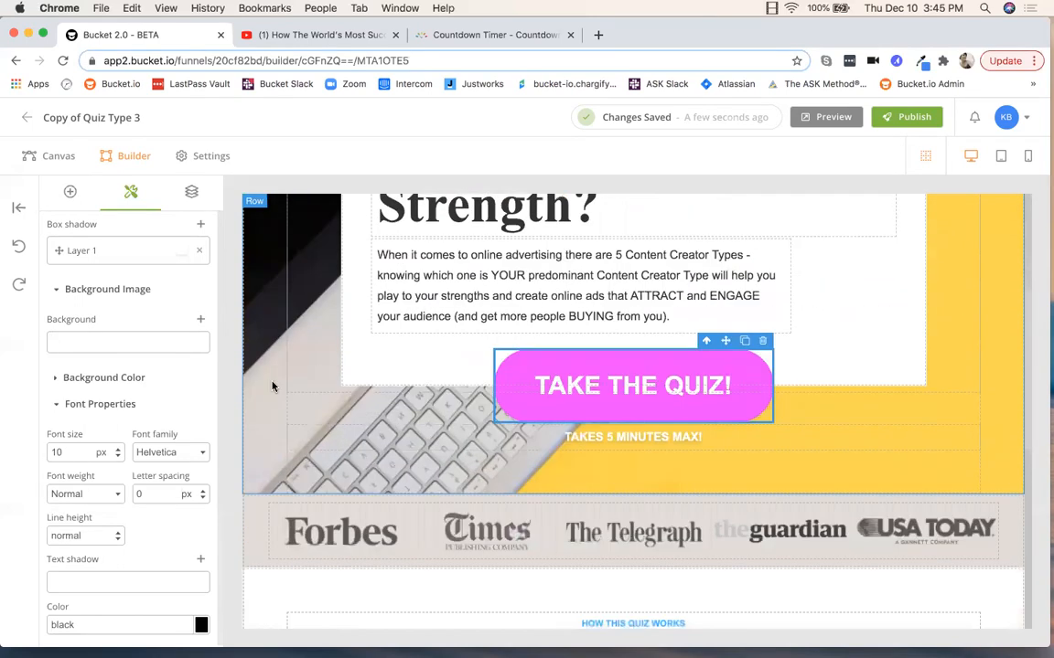
pyautogui.click(260, 321)
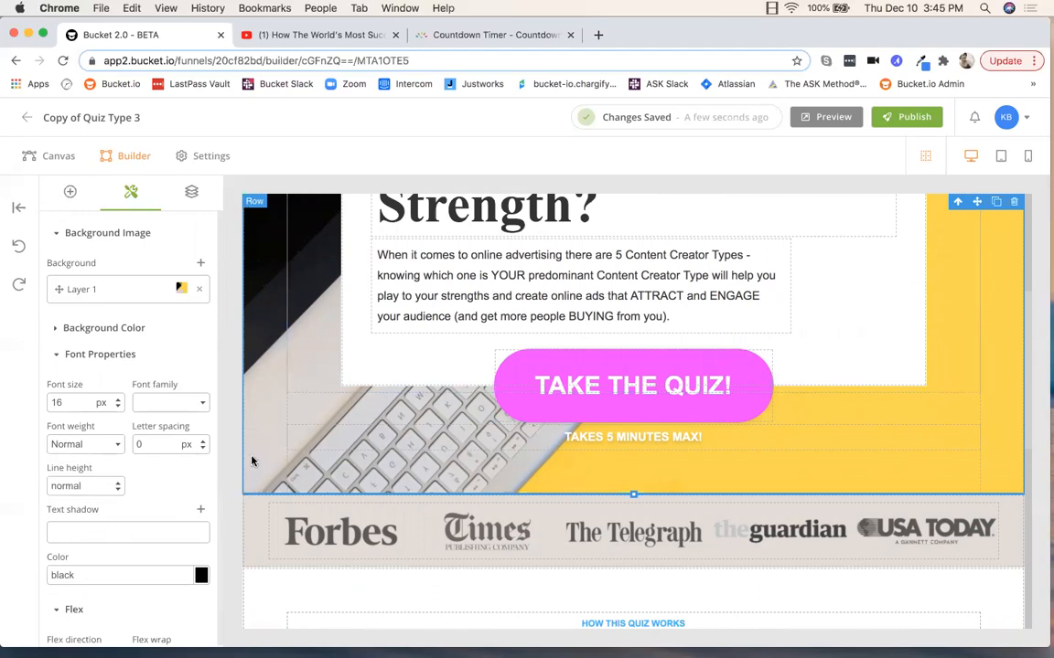
pyautogui.scroll(2, 261, 419)
pyautogui.scroll(-1, 262, 419)
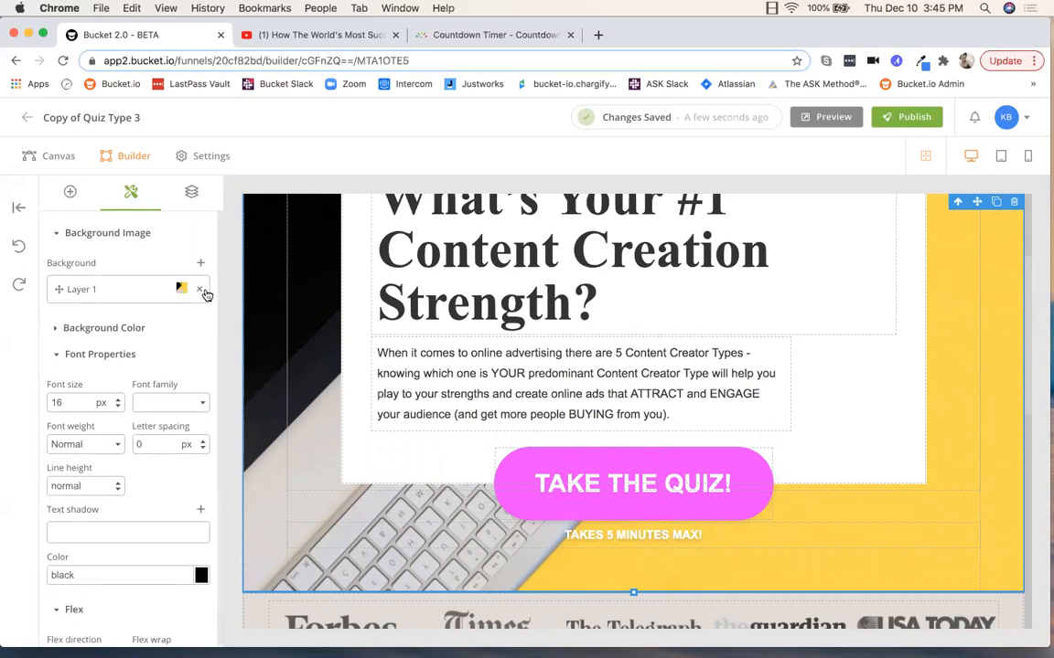
pyautogui.click(202, 292)
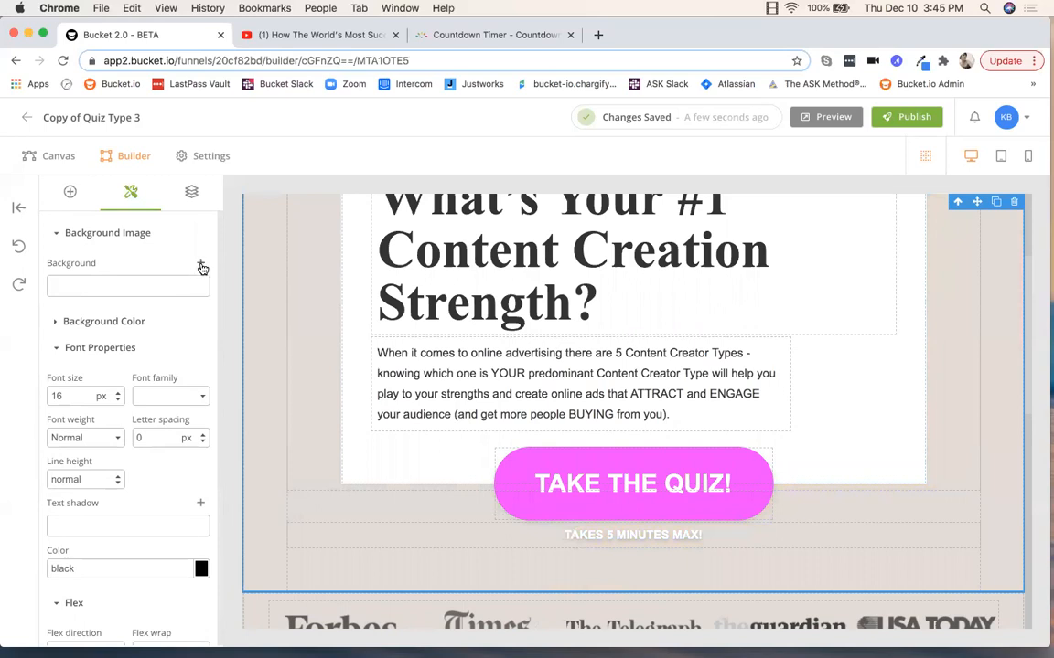
# Add a new background layer to the hero row using the light grey wall-with-shadows image from the recently added images
pyautogui.click(202, 265)
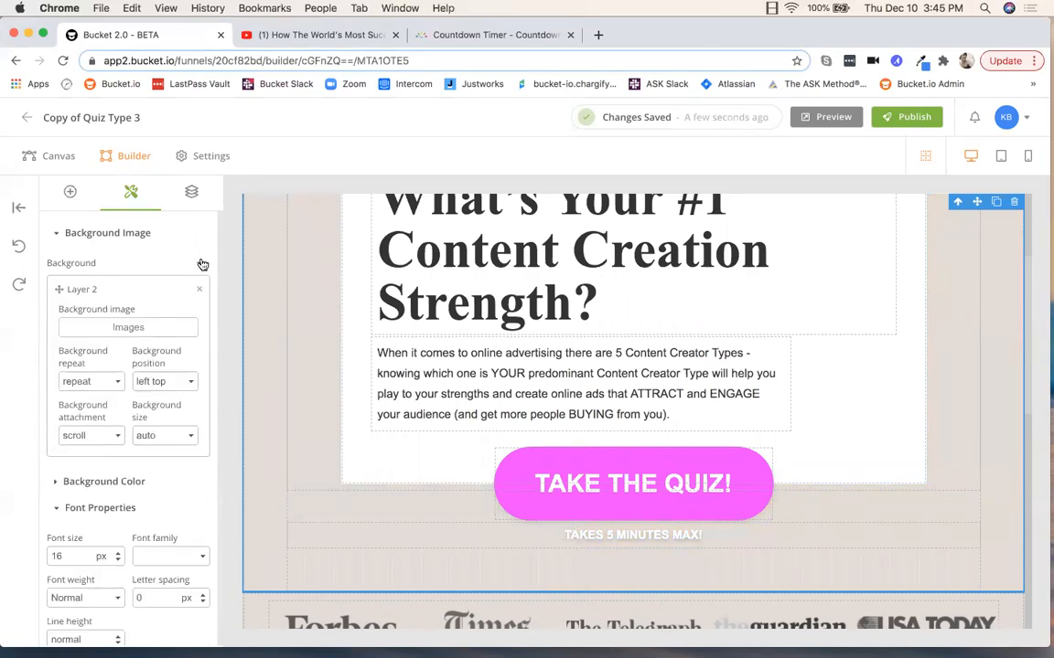
pyautogui.click(135, 330)
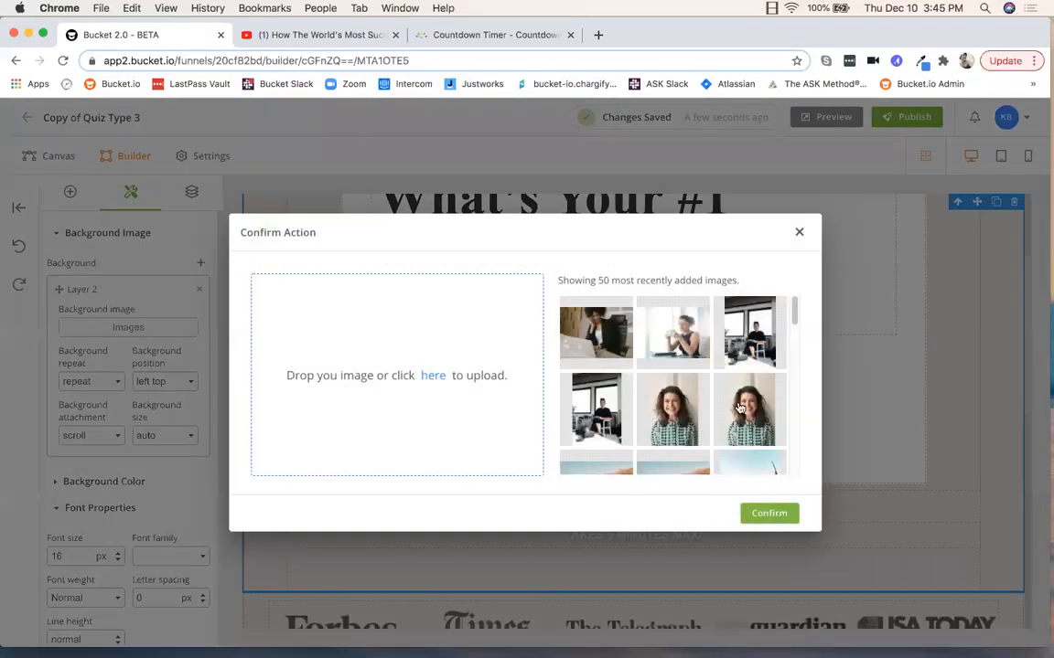
pyautogui.scroll(-6, 739, 407)
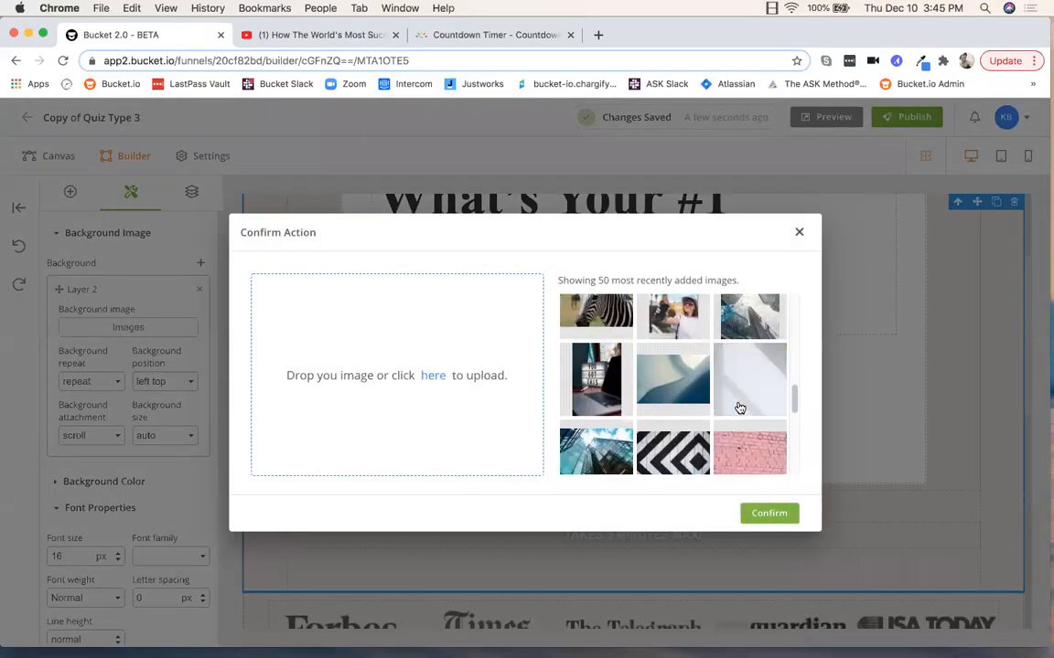
pyautogui.click(750, 383)
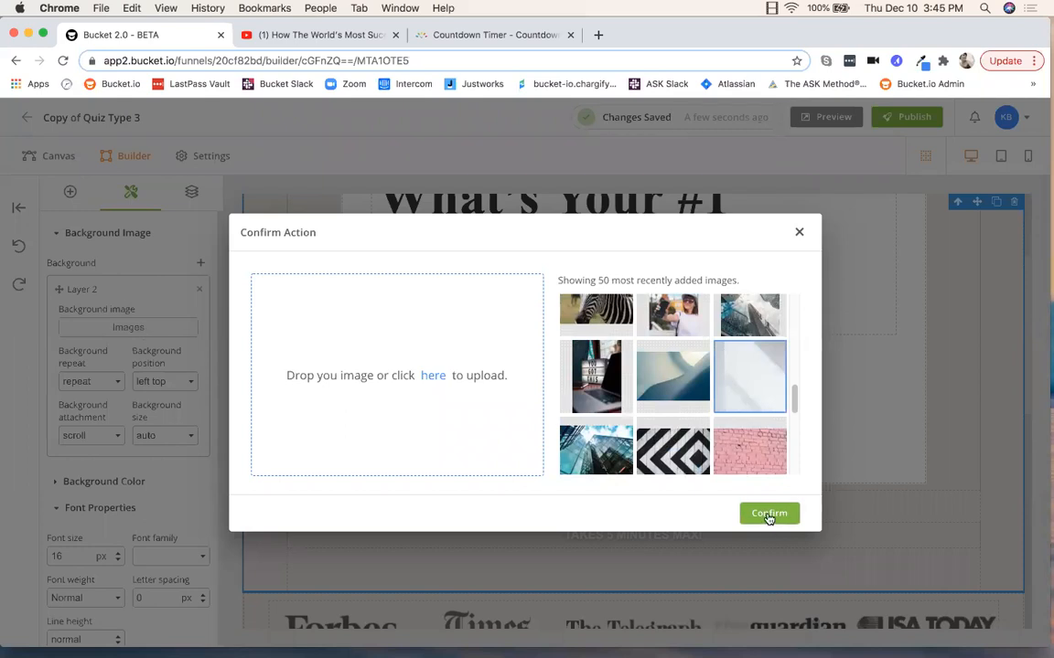
pyautogui.click(769, 514)
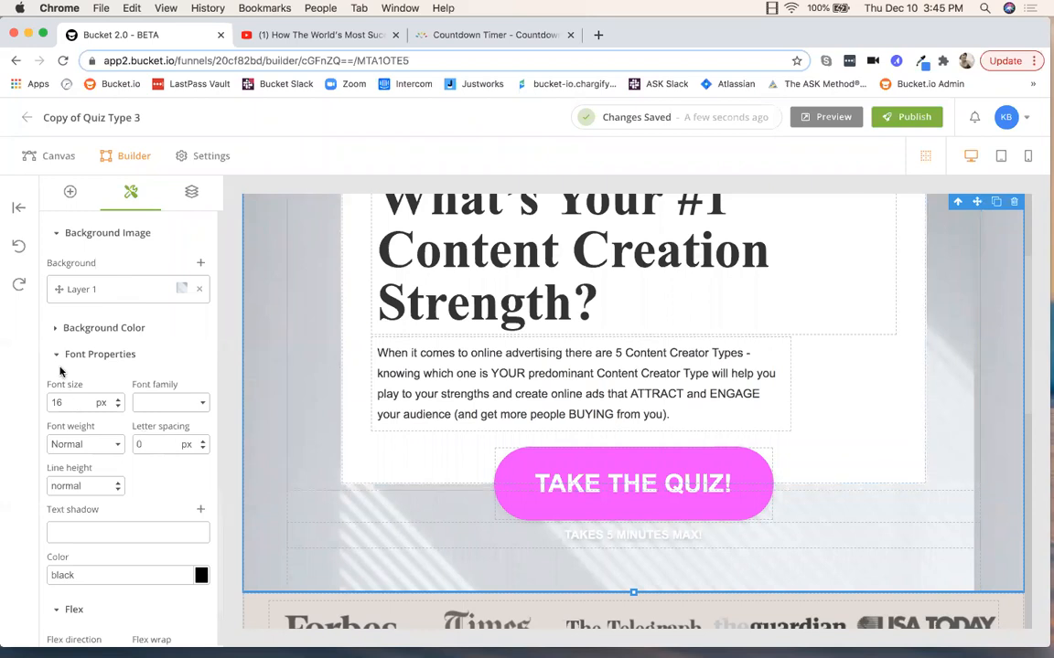
# Set the hero row's background image to no-repeat, center center position and cover size
pyautogui.click(142, 293)
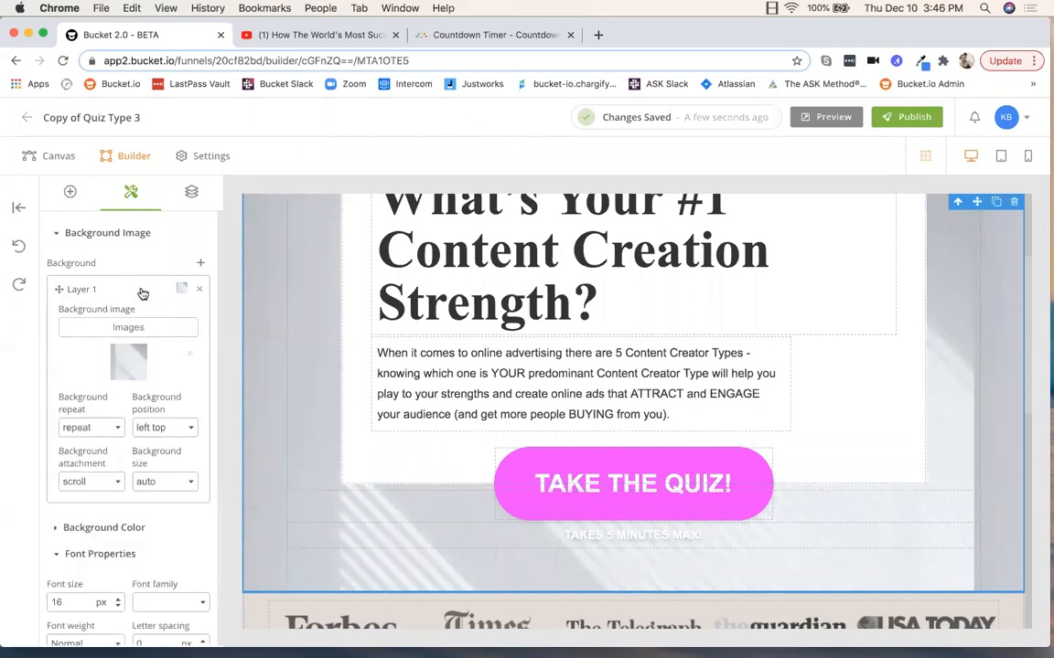
pyautogui.click(117, 429)
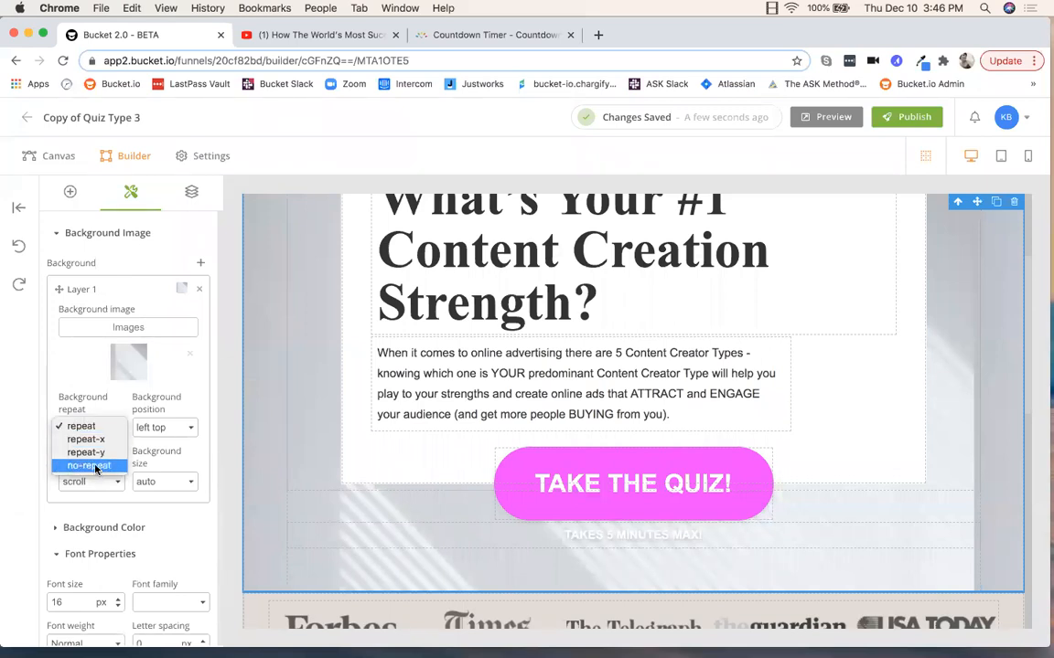
pyautogui.click(96, 467)
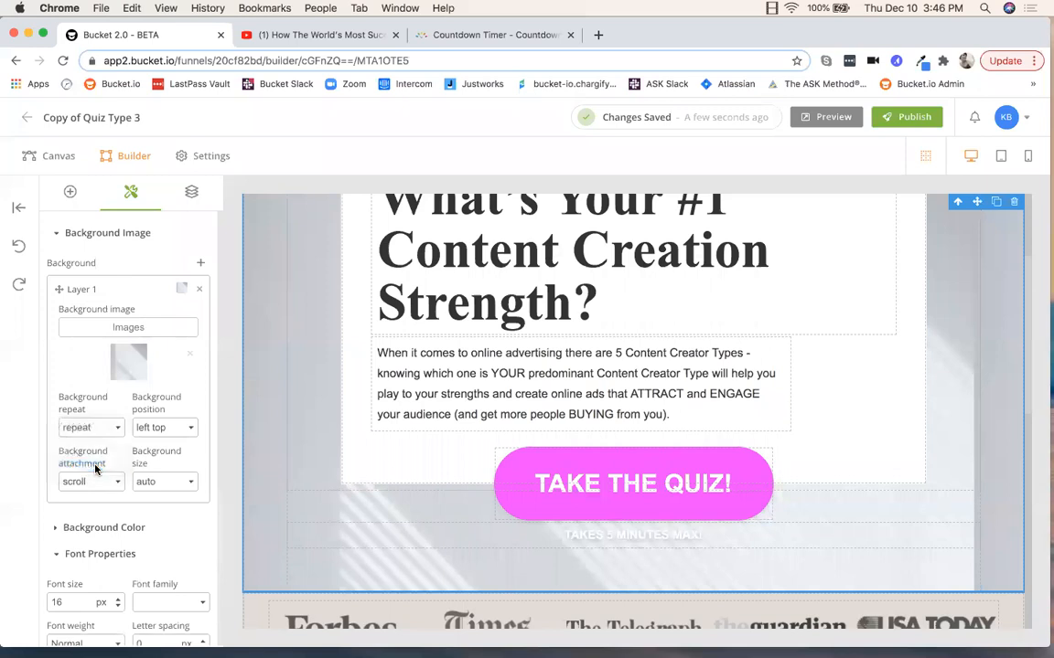
pyautogui.click(174, 428)
pyautogui.click(171, 518)
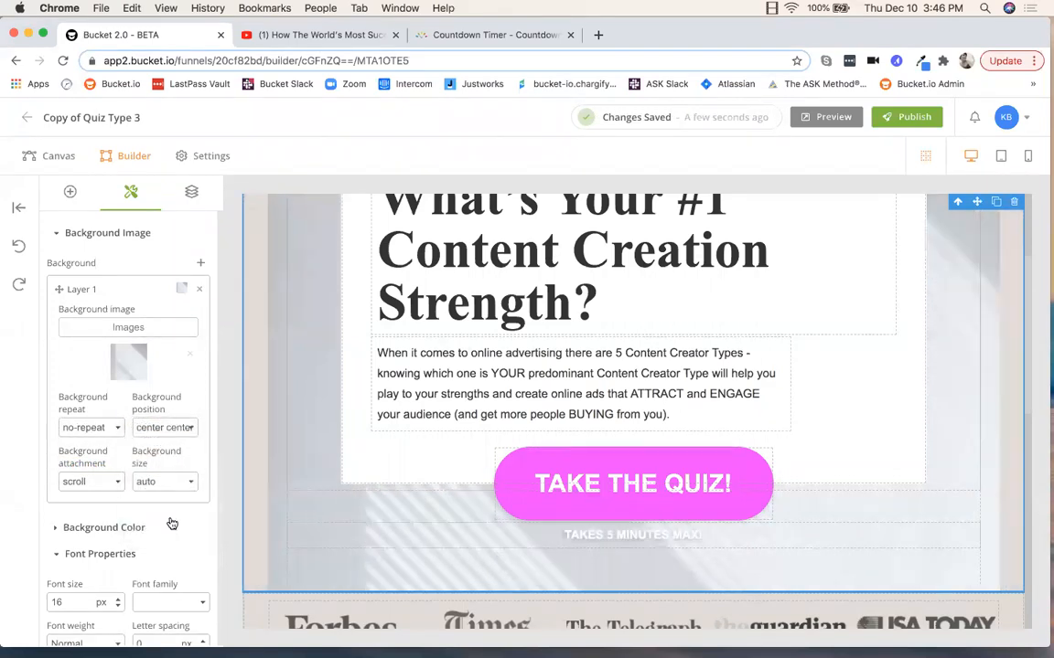
pyautogui.click(168, 482)
pyautogui.click(161, 493)
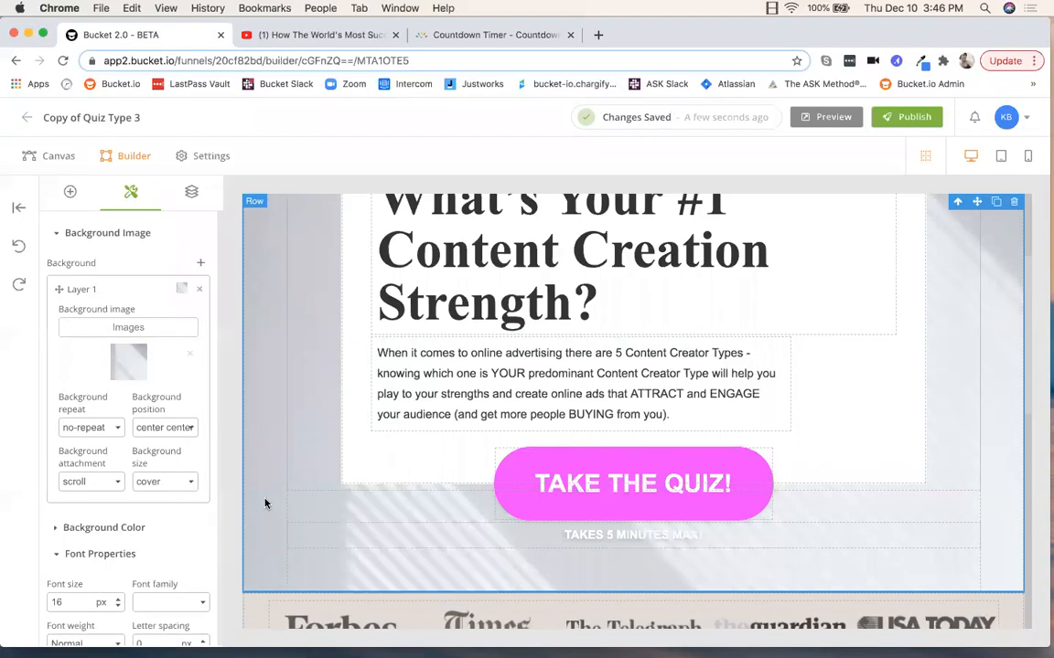
# Delete the USA TODAY logo image from the row of publication logos
pyautogui.scroll(-3, 267, 518)
pyautogui.scroll(-2, 265, 503)
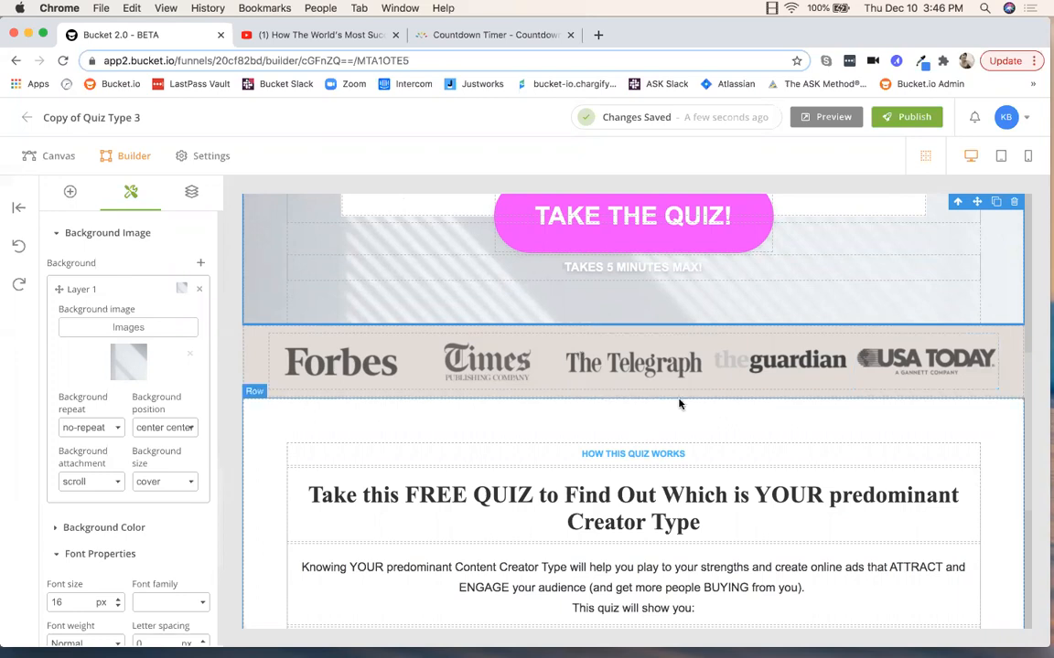
pyautogui.click(1007, 378)
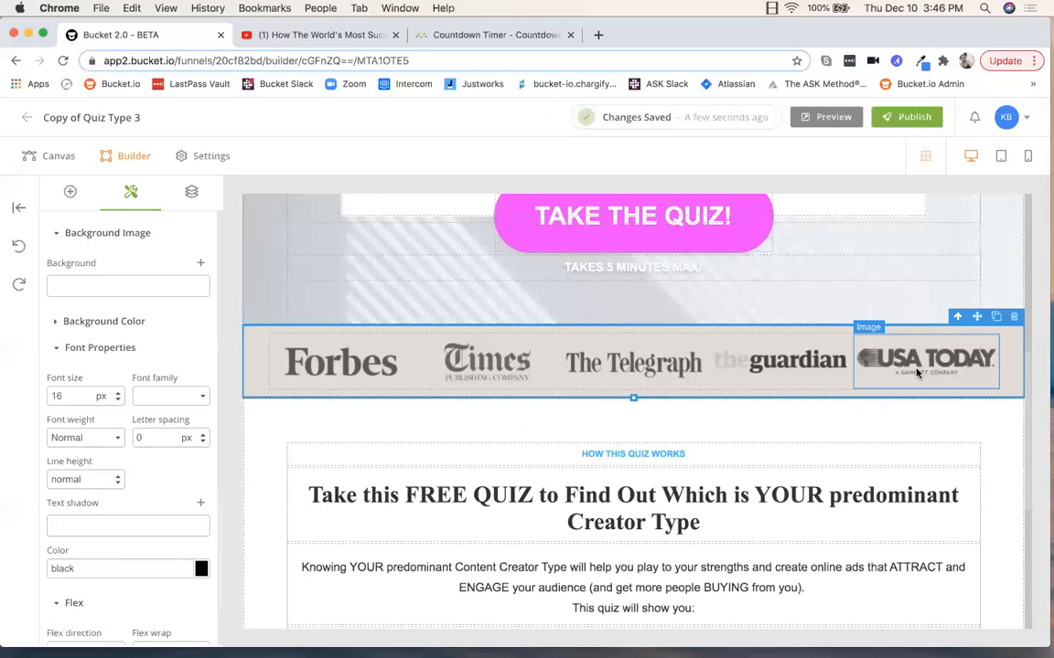
pyautogui.click(882, 381)
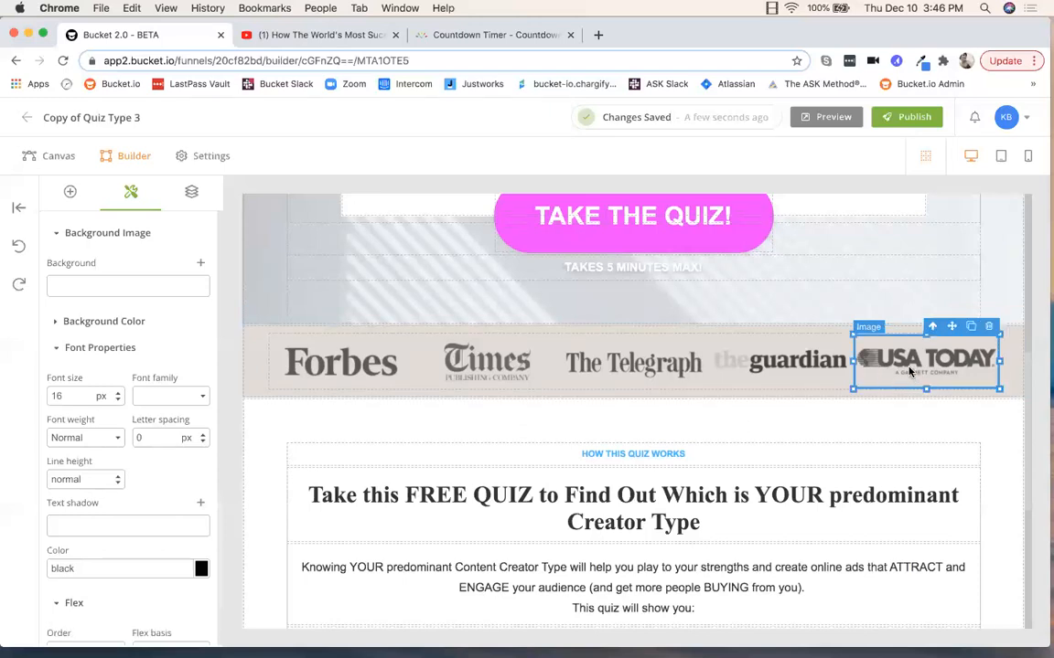
pyautogui.click(990, 327)
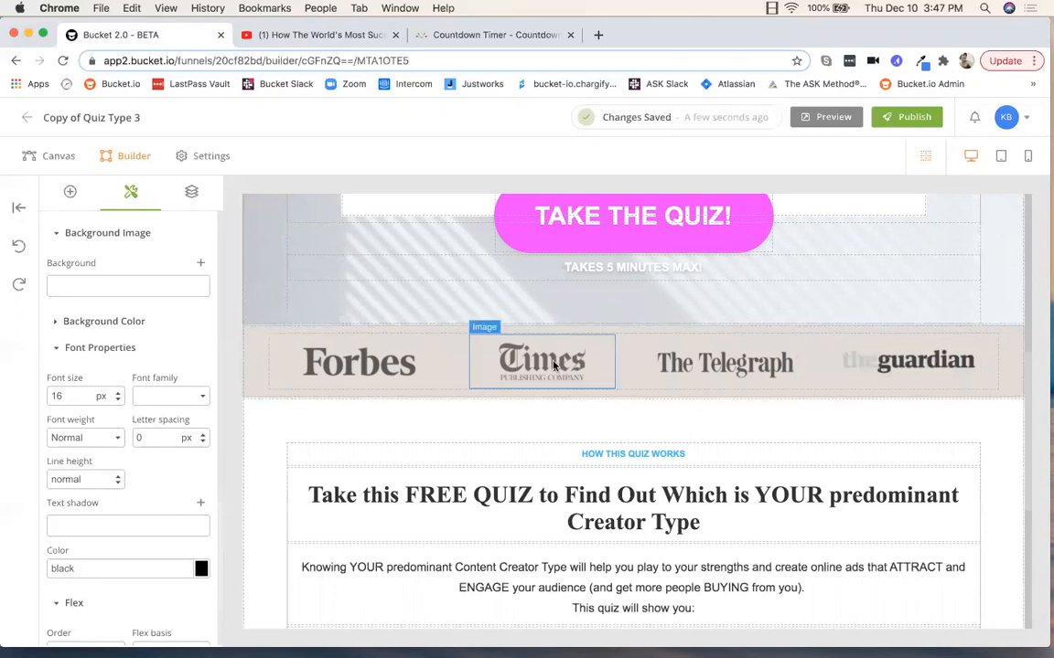
# Select the About Us link in the page footer and set its title to "About Us"
pyautogui.scroll(-2, 923, 375)
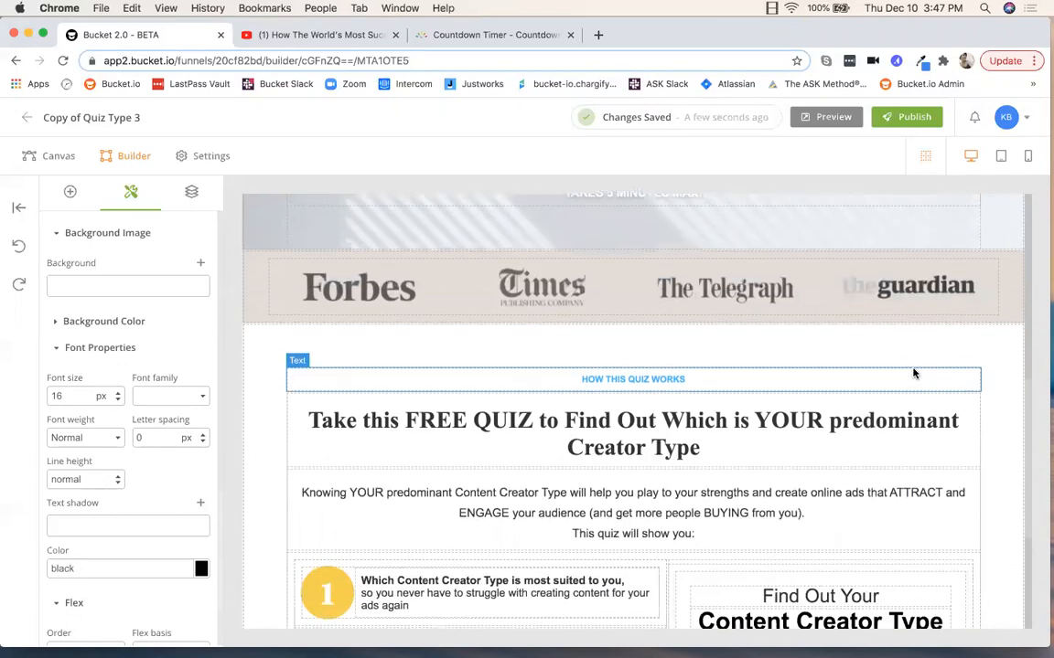
pyautogui.scroll(-3, 913, 374)
pyautogui.scroll(-4, 913, 373)
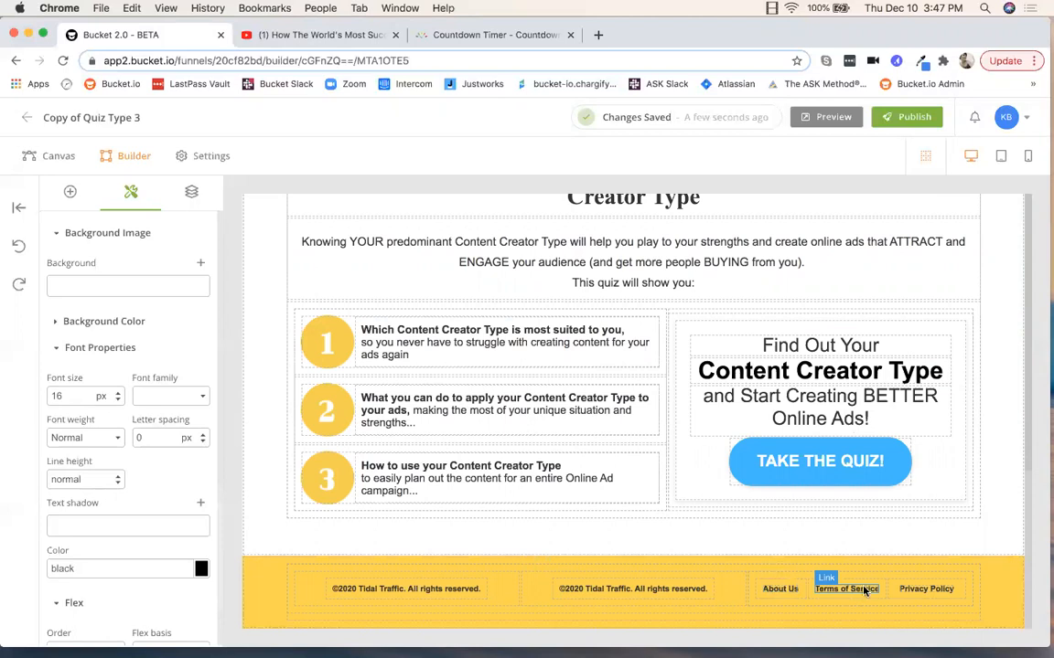
pyautogui.click(780, 590)
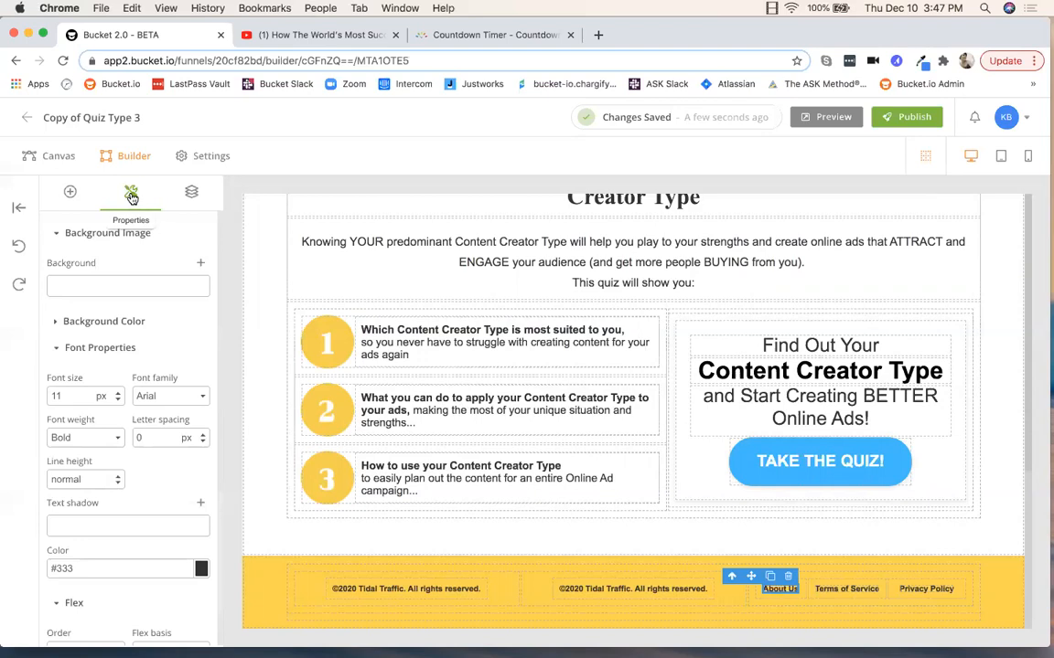
pyautogui.scroll(10, 174, 268)
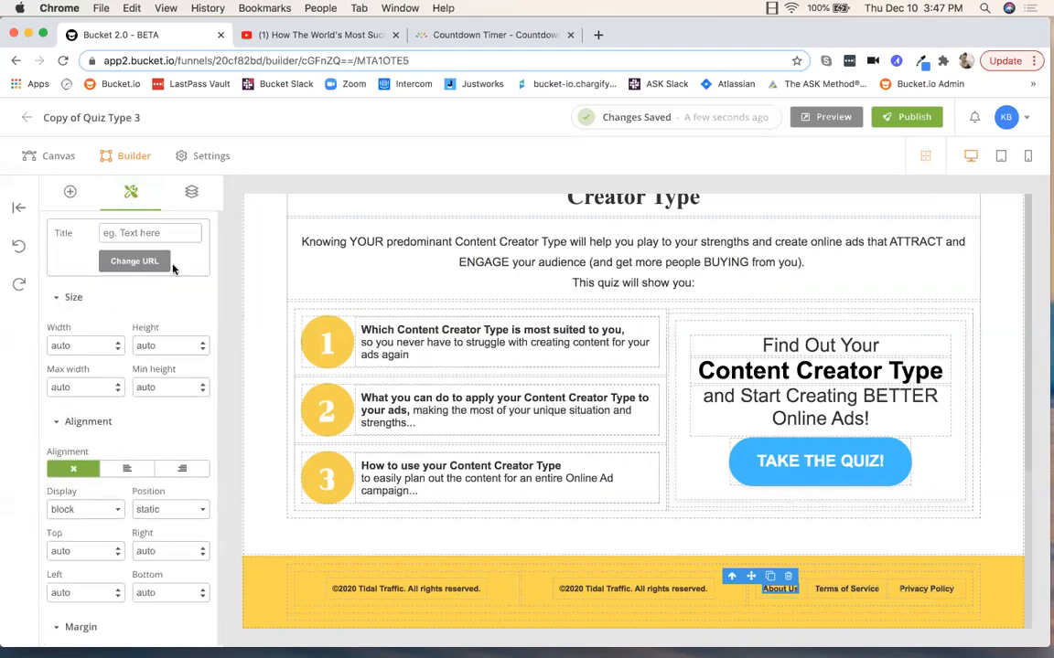
pyautogui.click(132, 231)
pyautogui.write('About Us')
# Link the footer's About Us text to the single page "Copy of Terms & Conditions", opening in a new window
pyautogui.click(138, 262)
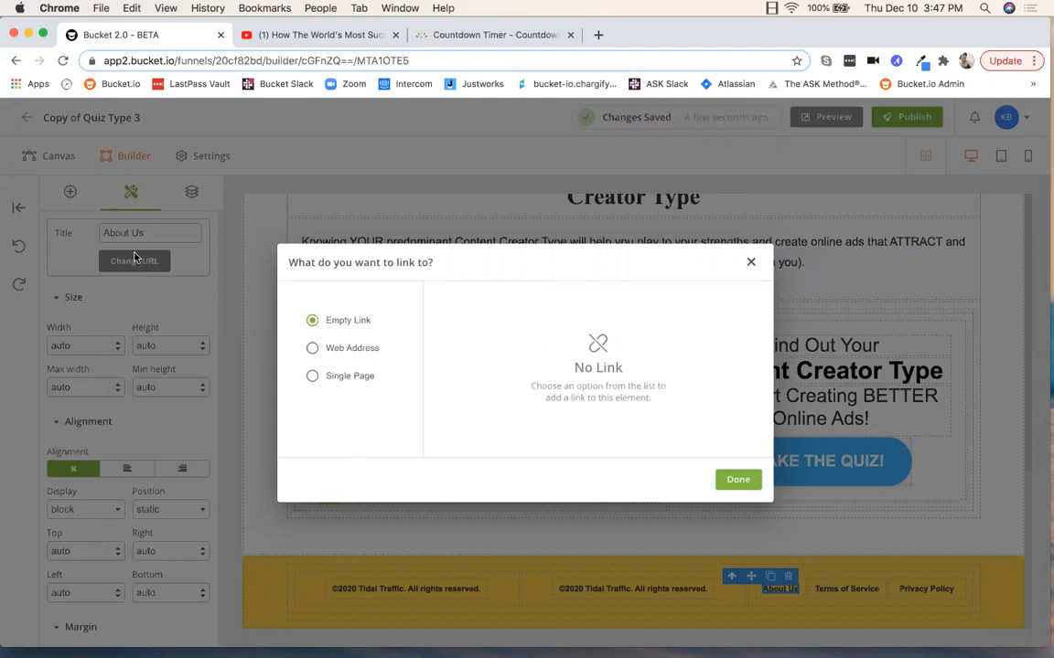
pyautogui.click(313, 349)
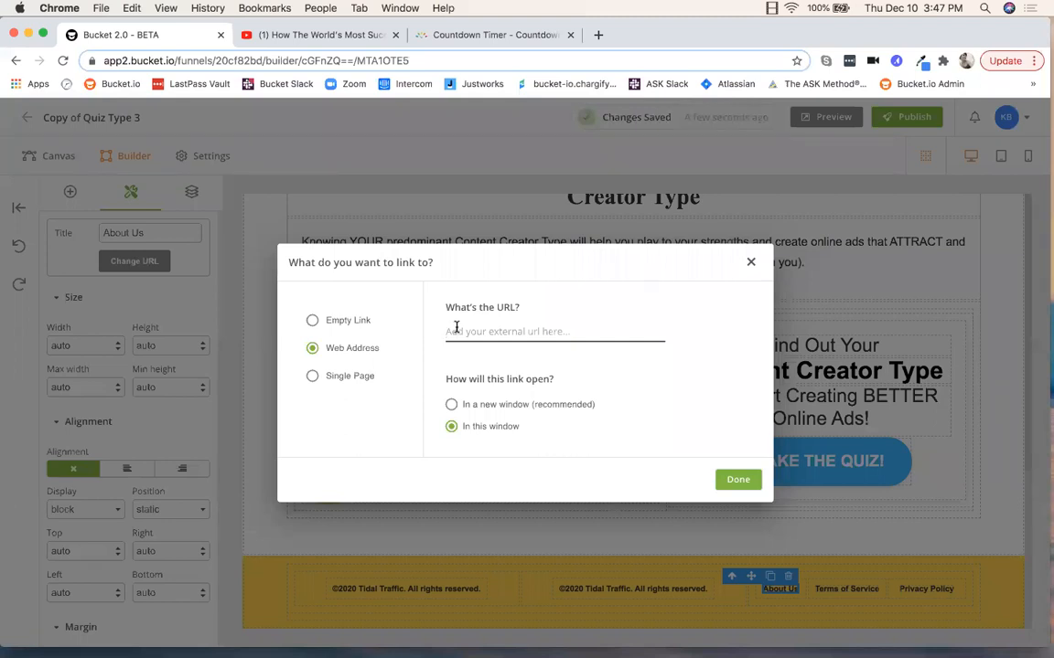
pyautogui.click(313, 377)
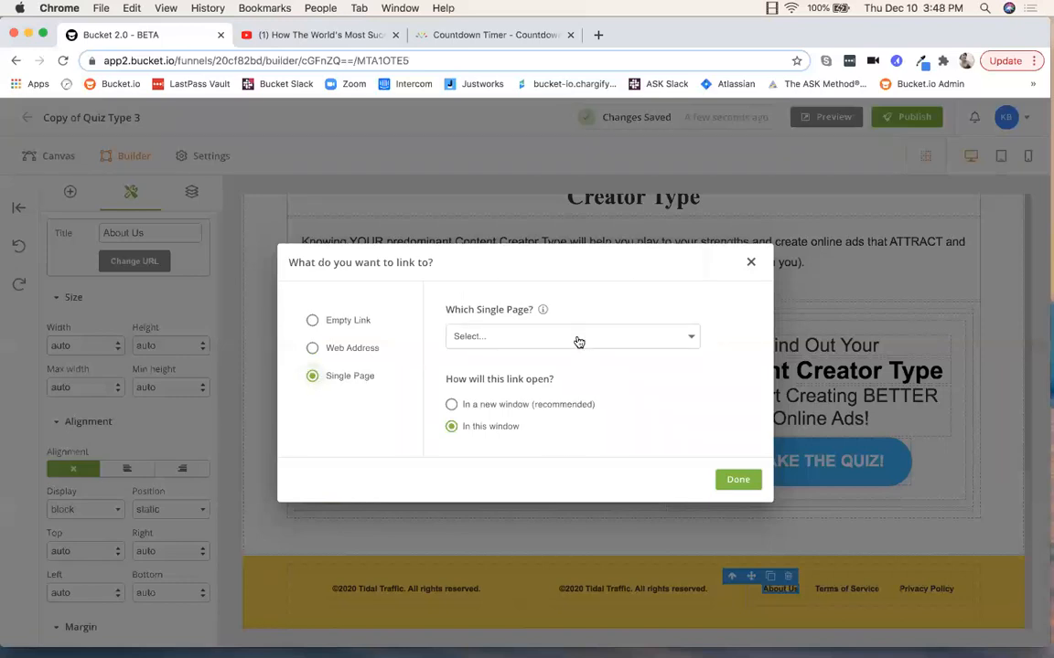
pyautogui.click(526, 334)
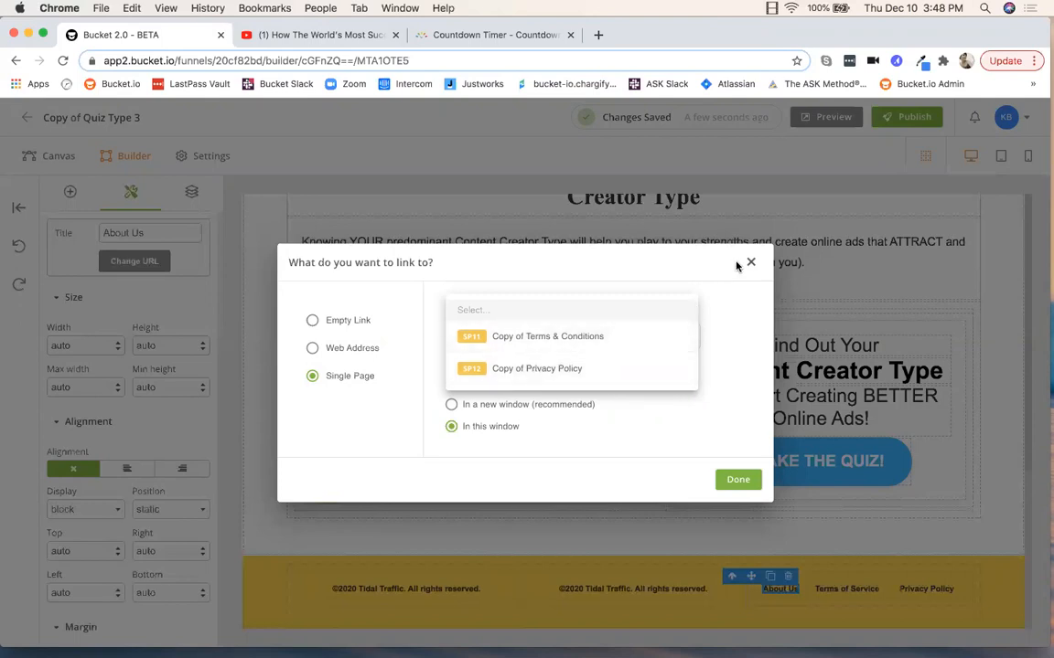
pyautogui.click(559, 338)
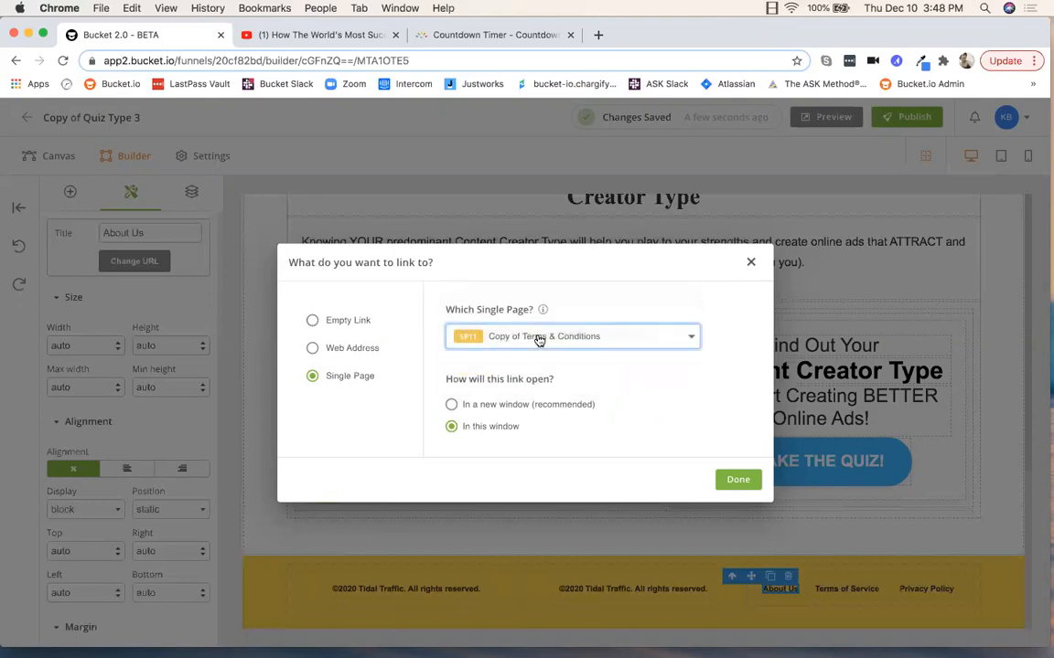
pyautogui.click(450, 406)
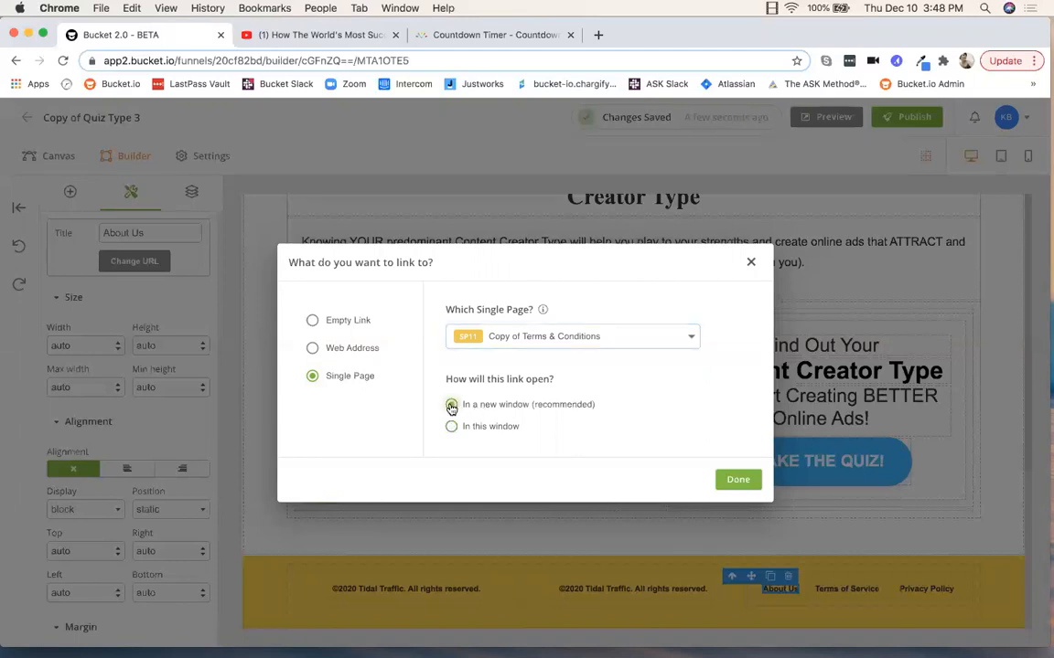
pyautogui.click(739, 481)
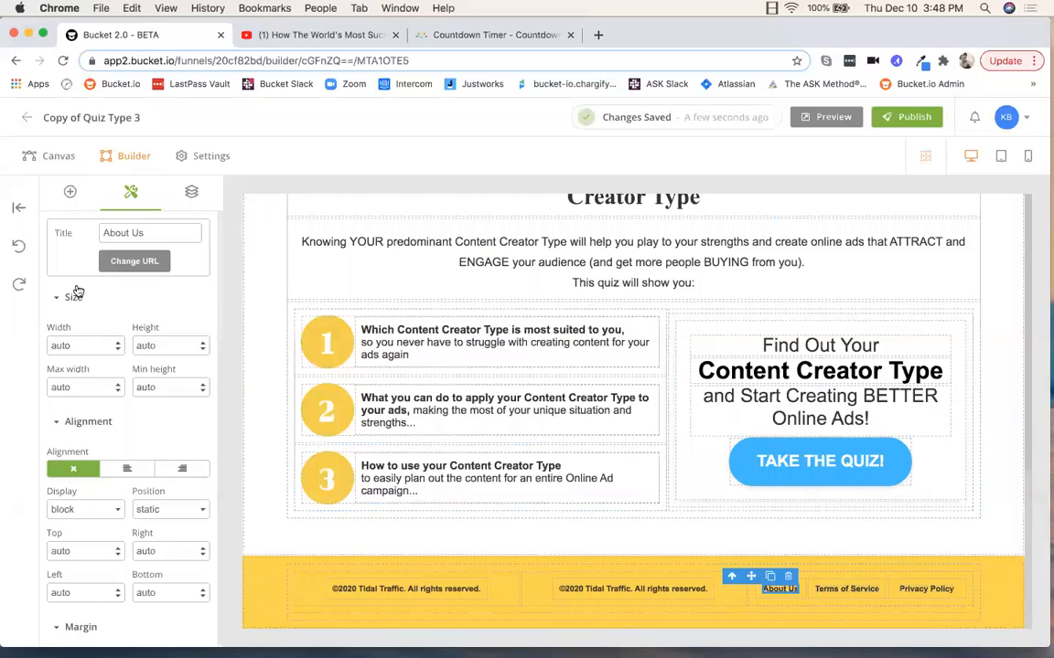
# Add an empty Container between the quiz description section and the yellow footer, and select its content area
pyautogui.click(66, 192)
pyautogui.moveTo(82, 302); pyautogui.dragTo(501, 534)
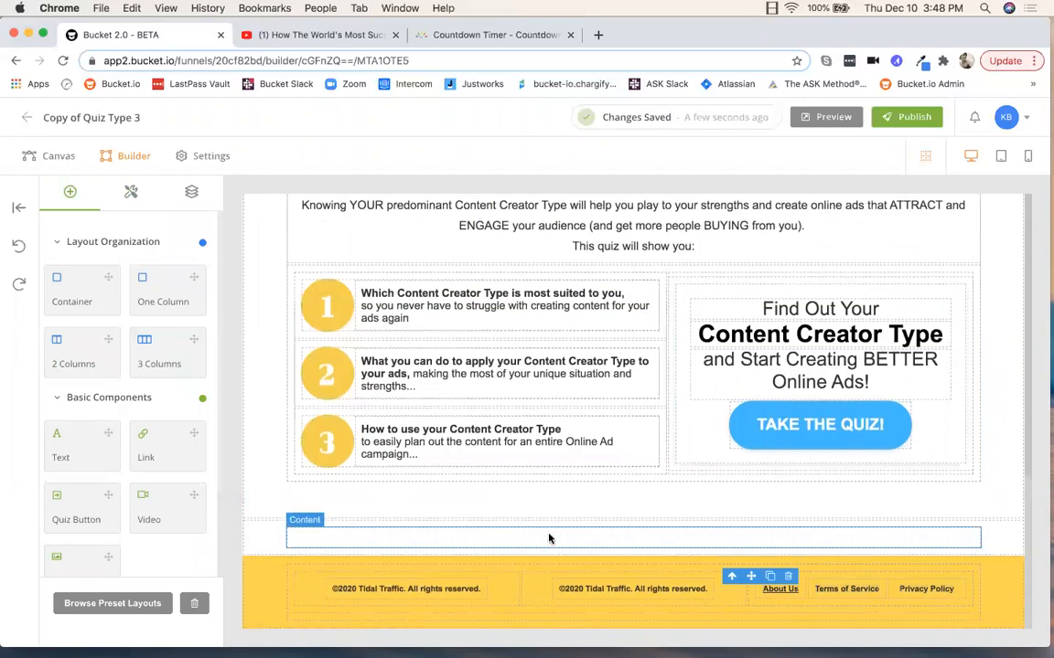
pyautogui.click(549, 538)
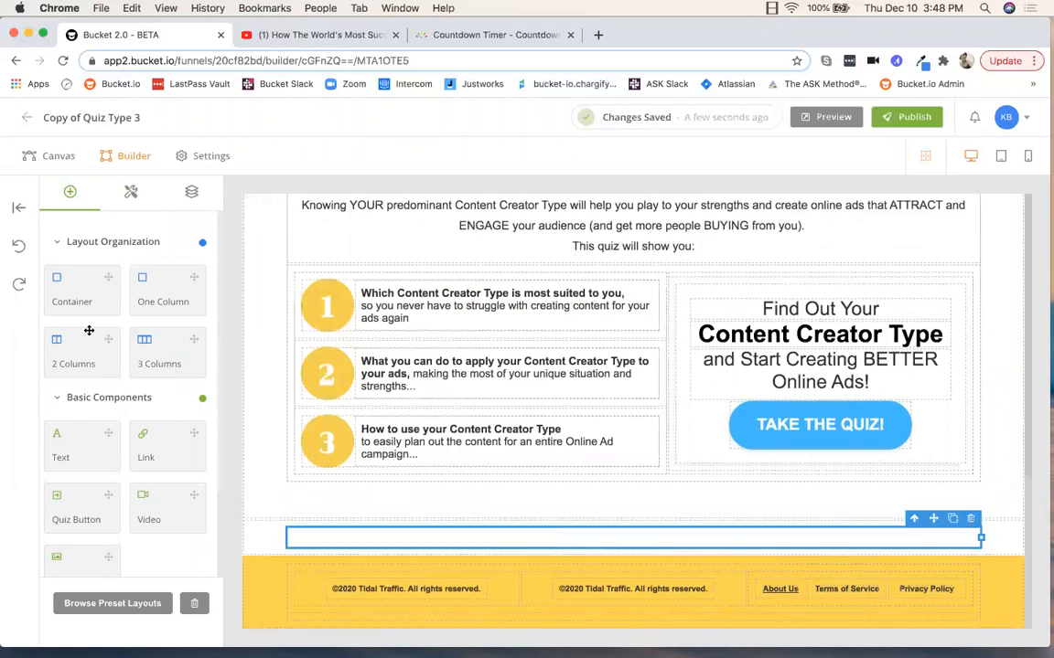
# Place a Video component inside the empty container above the footer
pyautogui.scroll(-3, 125, 343)
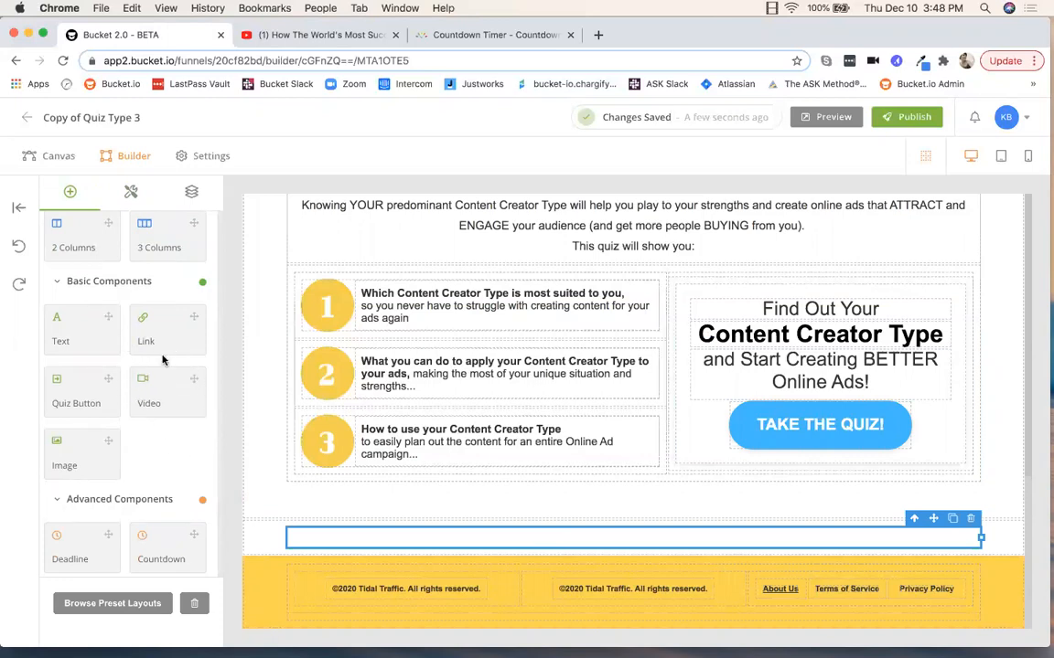
pyautogui.moveTo(182, 403); pyautogui.dragTo(552, 536)
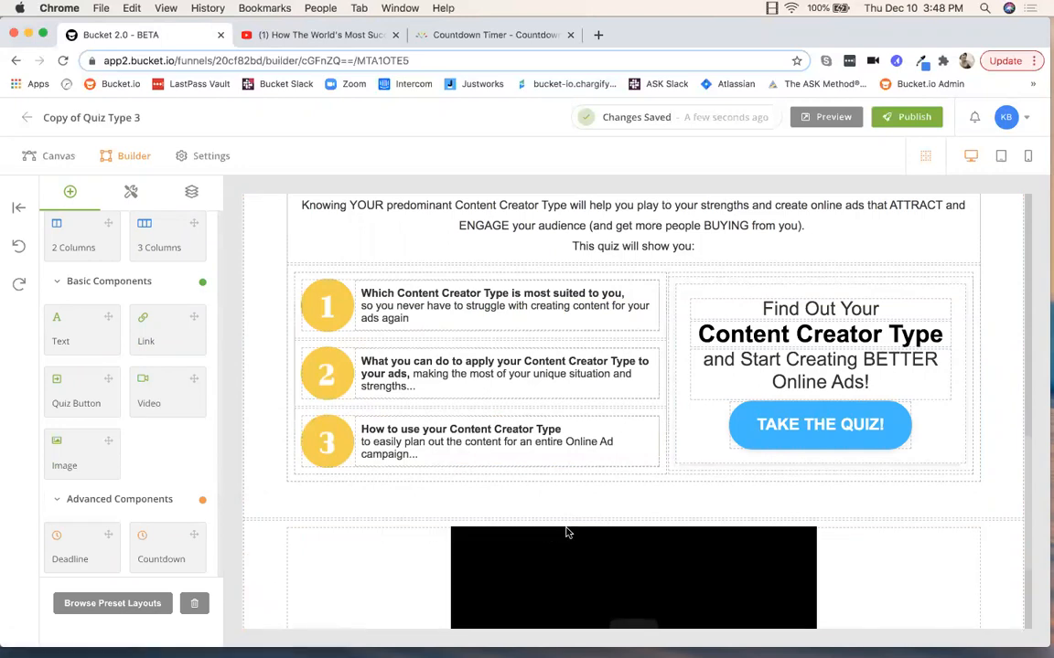
pyautogui.scroll(-3, 621, 477)
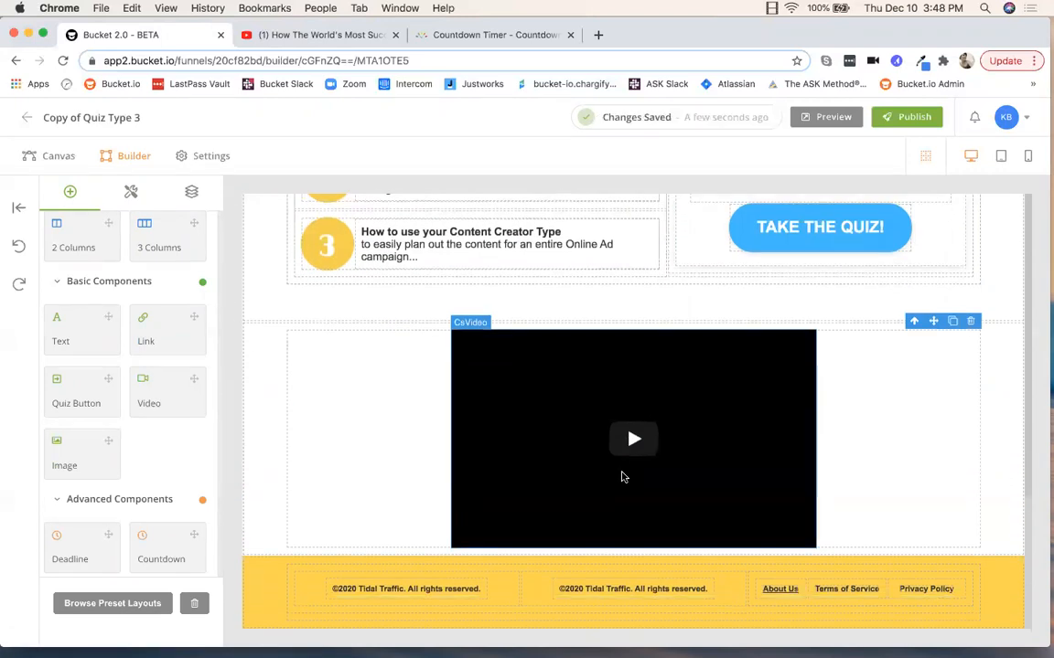
# Open the settings of the video component above the footer and choose YouTube as its provider
pyautogui.click(519, 428)
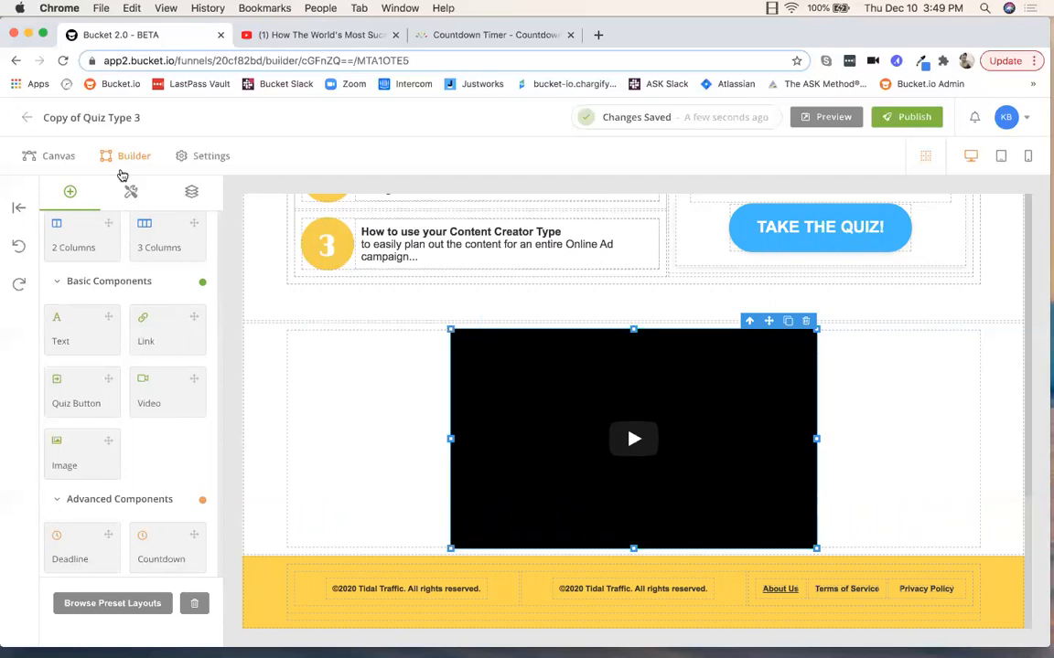
pyautogui.click(131, 192)
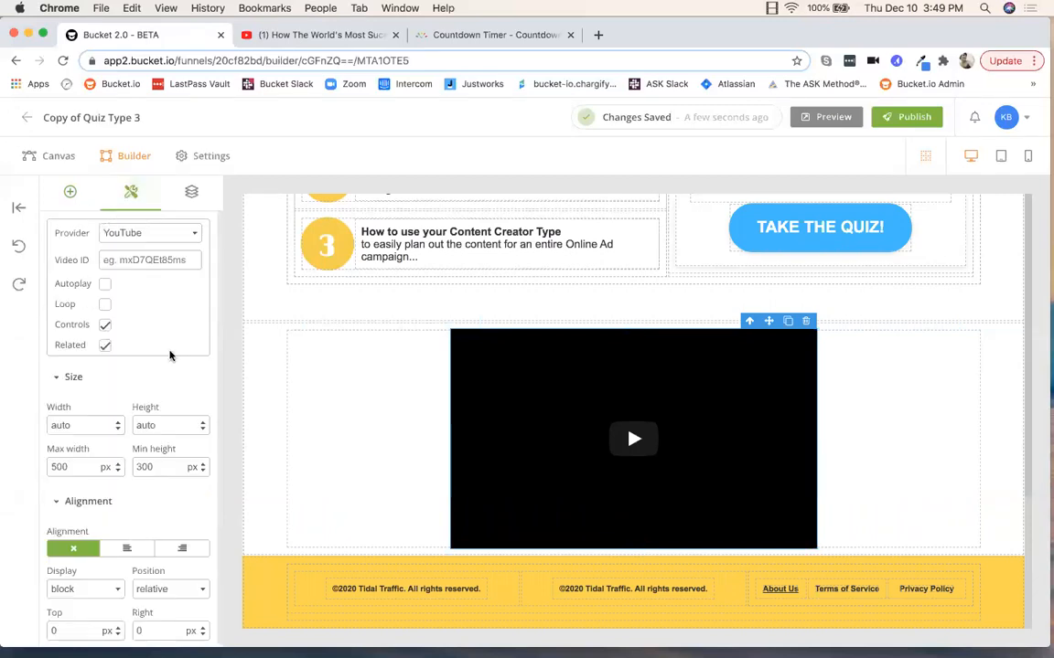
pyautogui.click(191, 234)
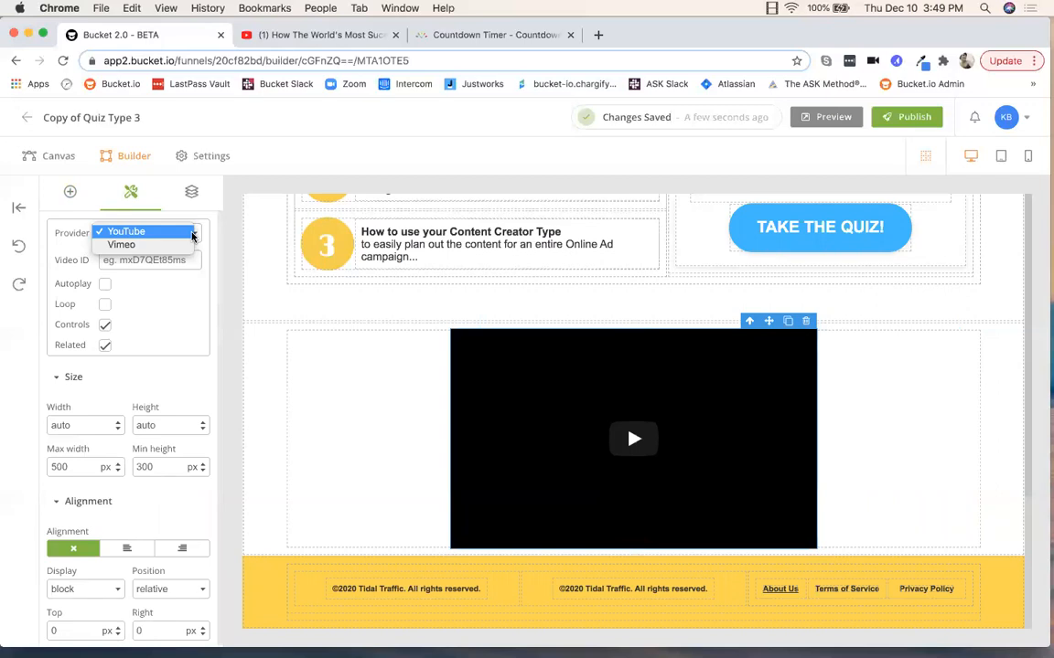
pyautogui.click(131, 234)
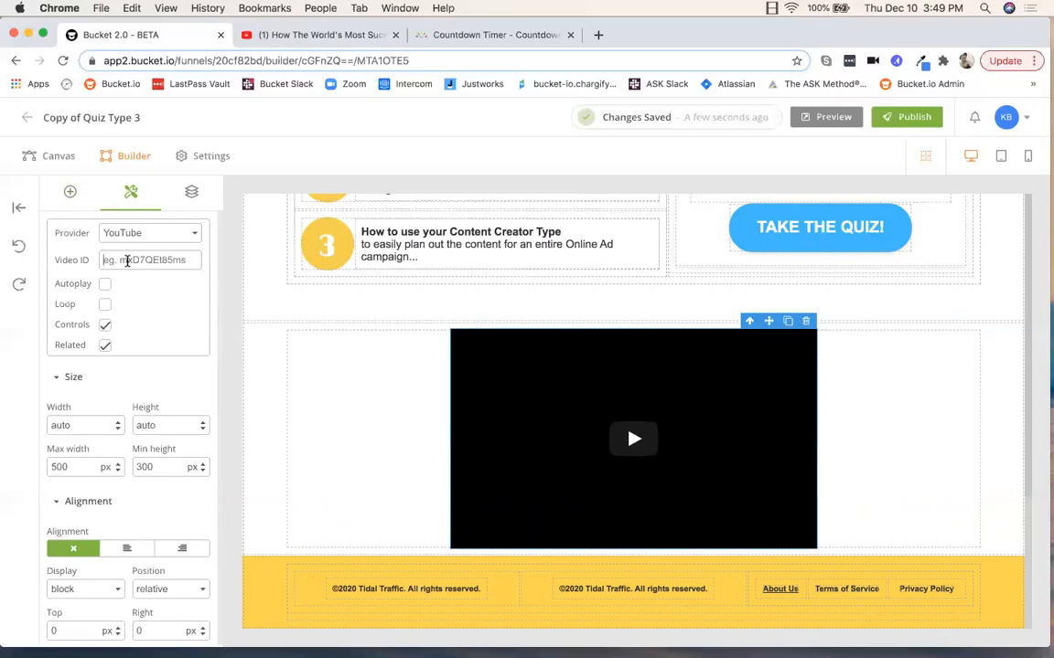
pyautogui.click(127, 260)
# Switch to YouTube and copy the video ID FGBNBAfbT8M from the address of "How The World's Most Successful Quizzes Work"
pyautogui.click(275, 36)
pyautogui.doubleClick(286, 61)
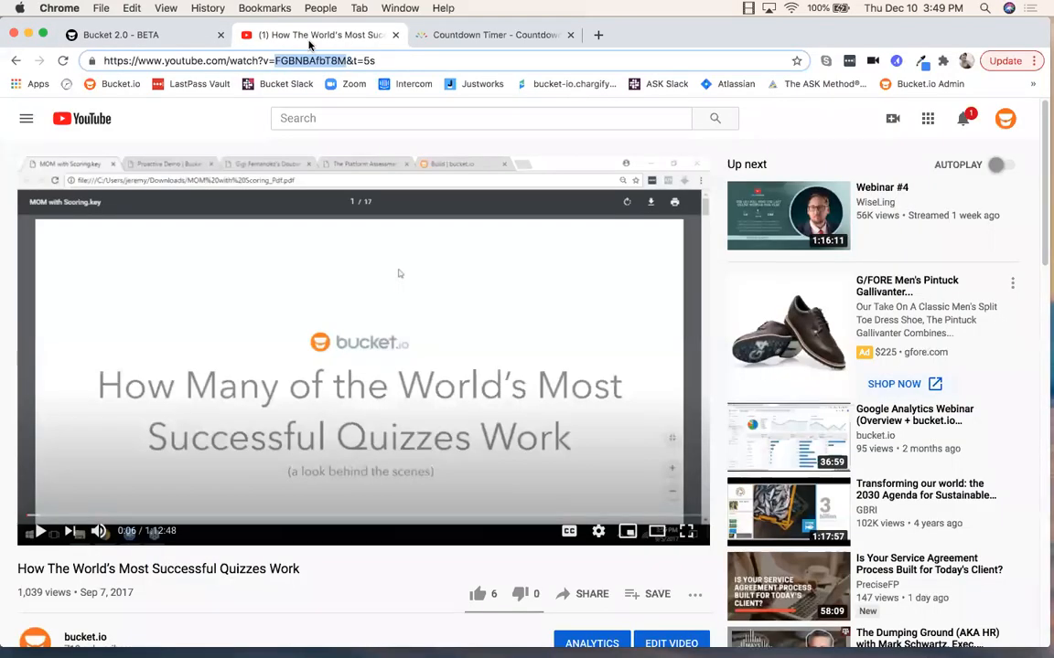
pyautogui.click(285, 60)
pyautogui.moveTo(274, 60); pyautogui.dragTo(335, 60)
pyautogui.rightClick(329, 59)
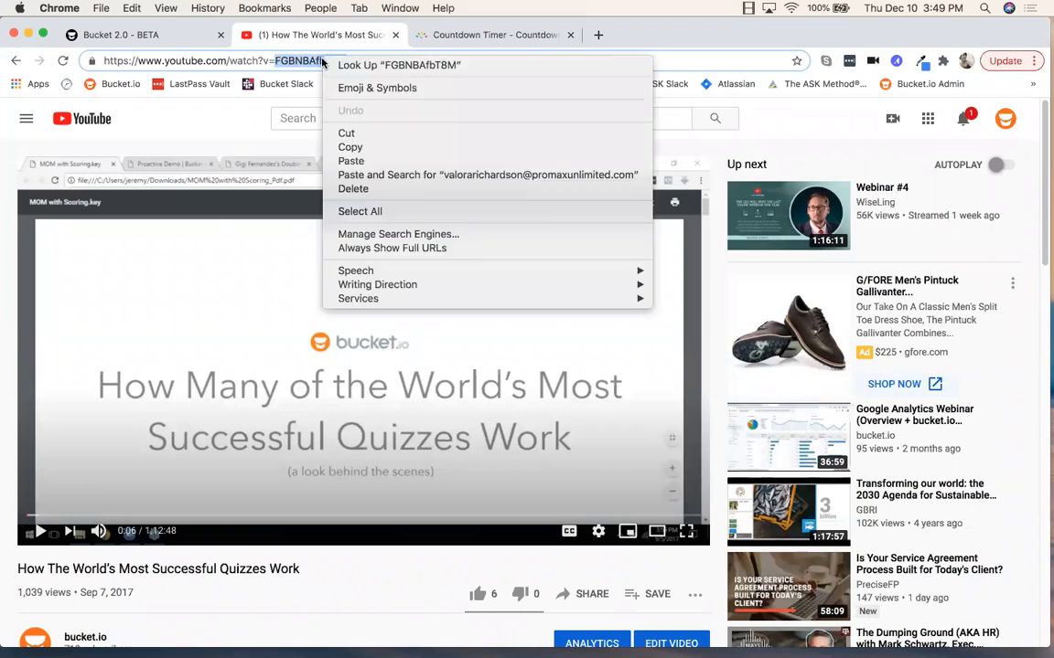
pyautogui.click(349, 147)
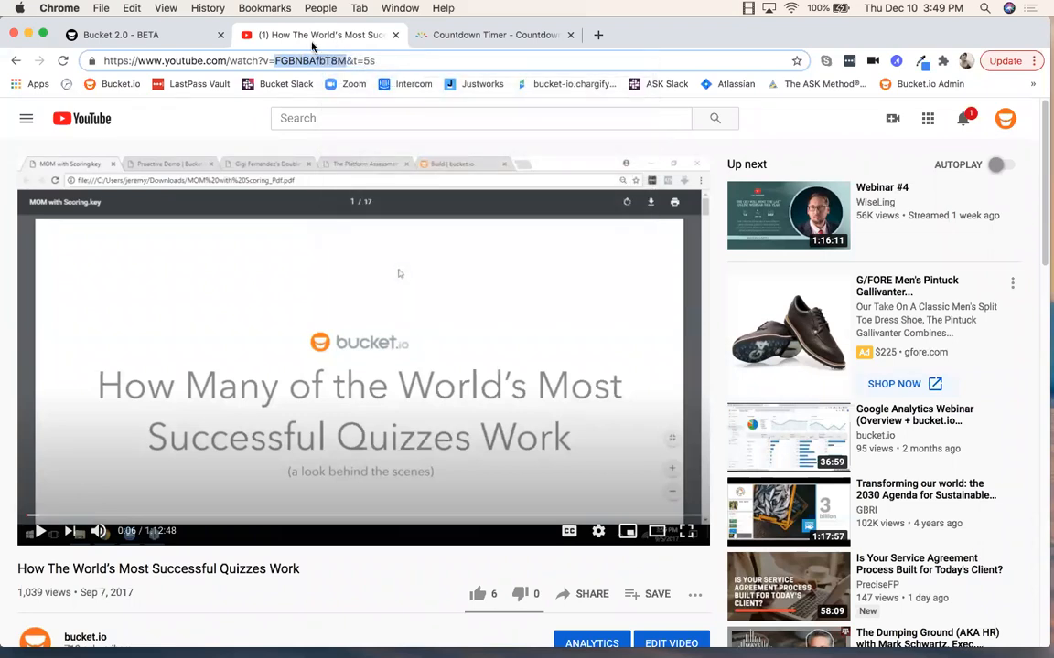
# Return to Bucket 2.0 and paste FGBNBAfbT8M as the video component's Video ID
pyautogui.click(186, 37)
pyautogui.click(125, 259)
pyautogui.rightClick(120, 259)
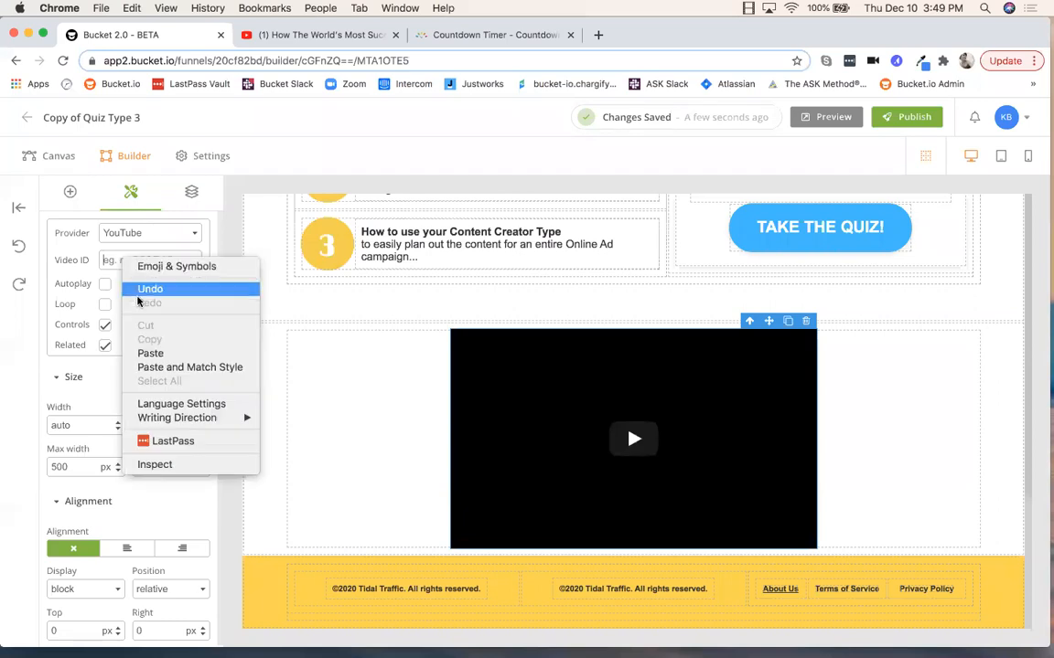
pyautogui.click(145, 351)
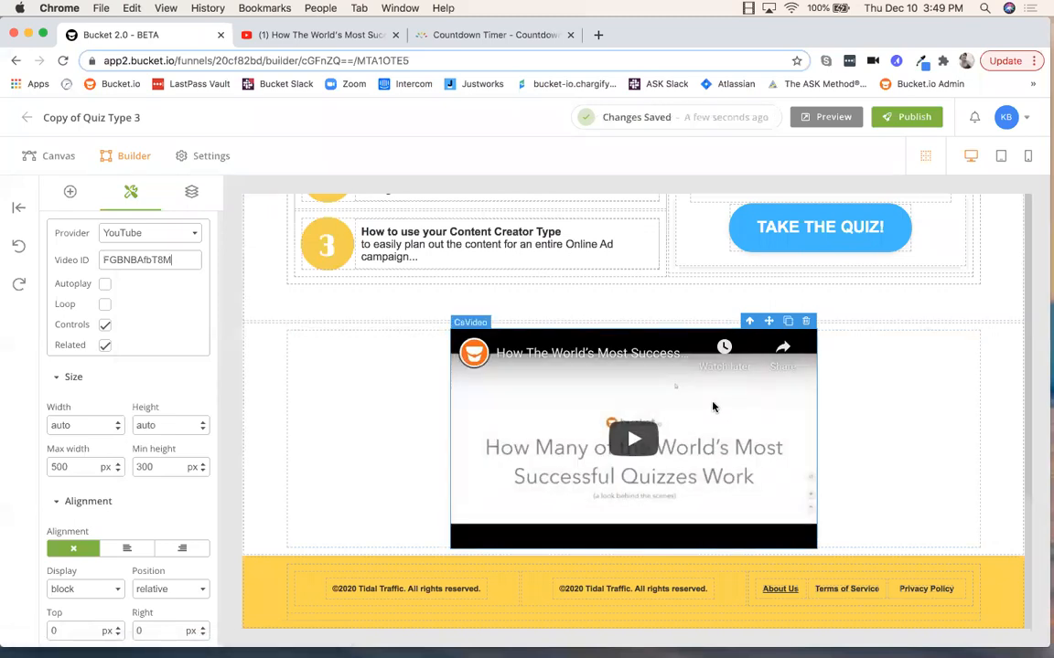
# Return to the funnel canvas and open radio question Q1 for editing in the builder
pyautogui.scroll(15, 382, 346)
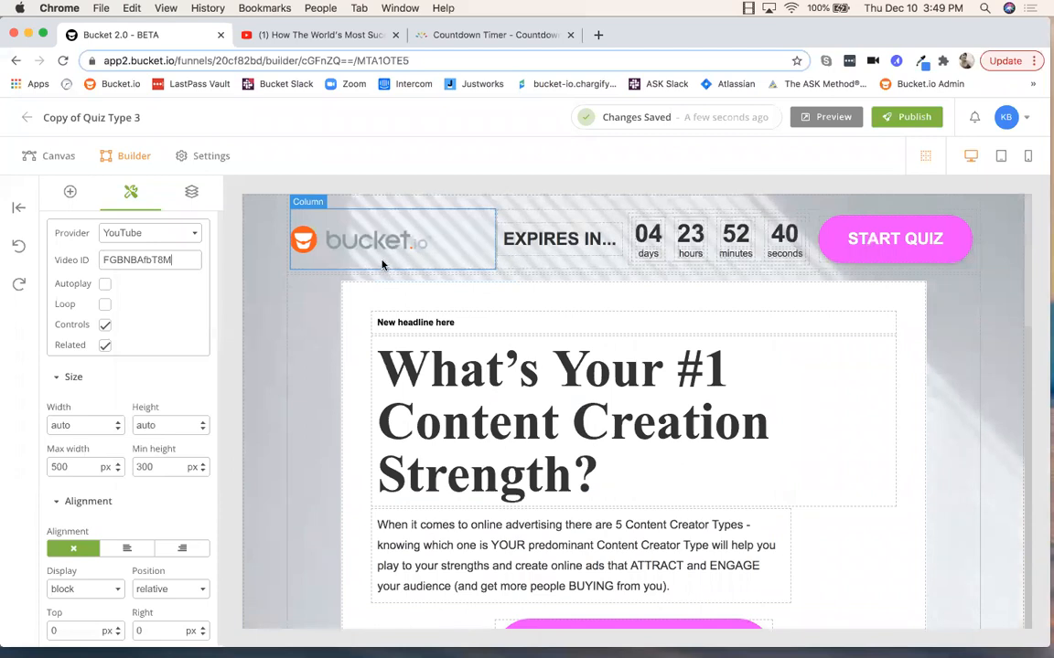
pyautogui.scroll(-15, 383, 265)
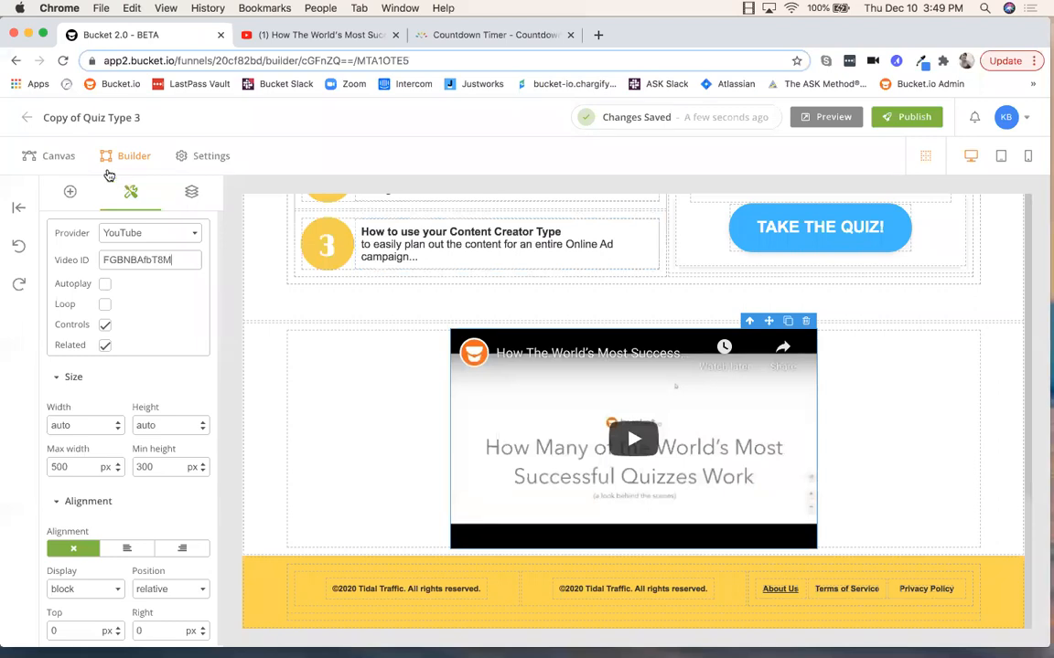
pyautogui.click(55, 157)
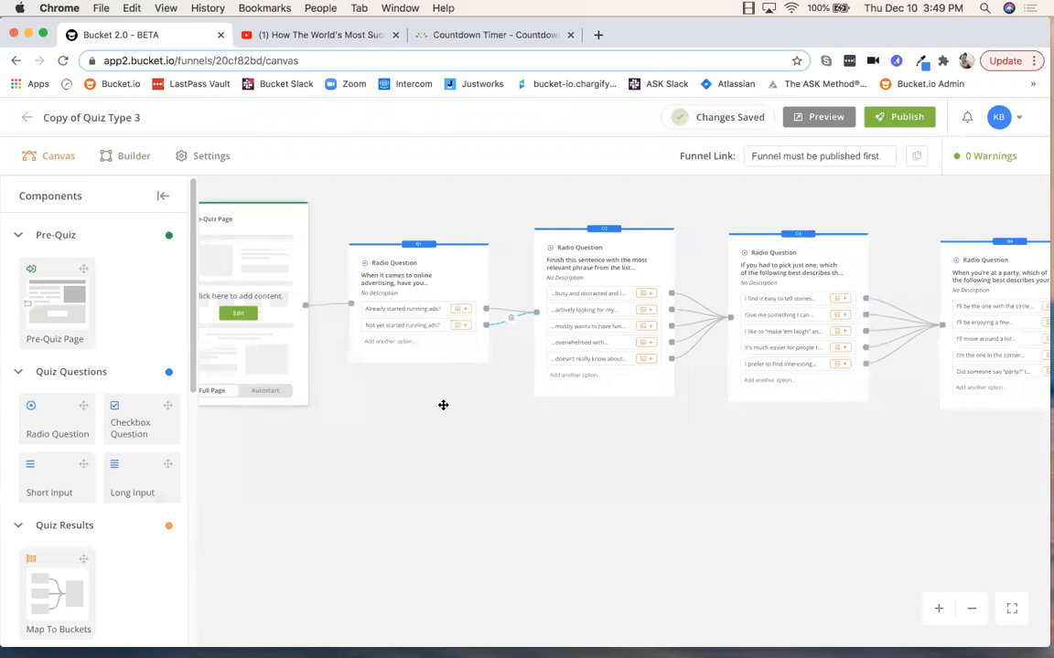
pyautogui.scroll(2, 429, 349)
pyautogui.scroll(1, 429, 352)
pyautogui.scroll(3, 466, 470)
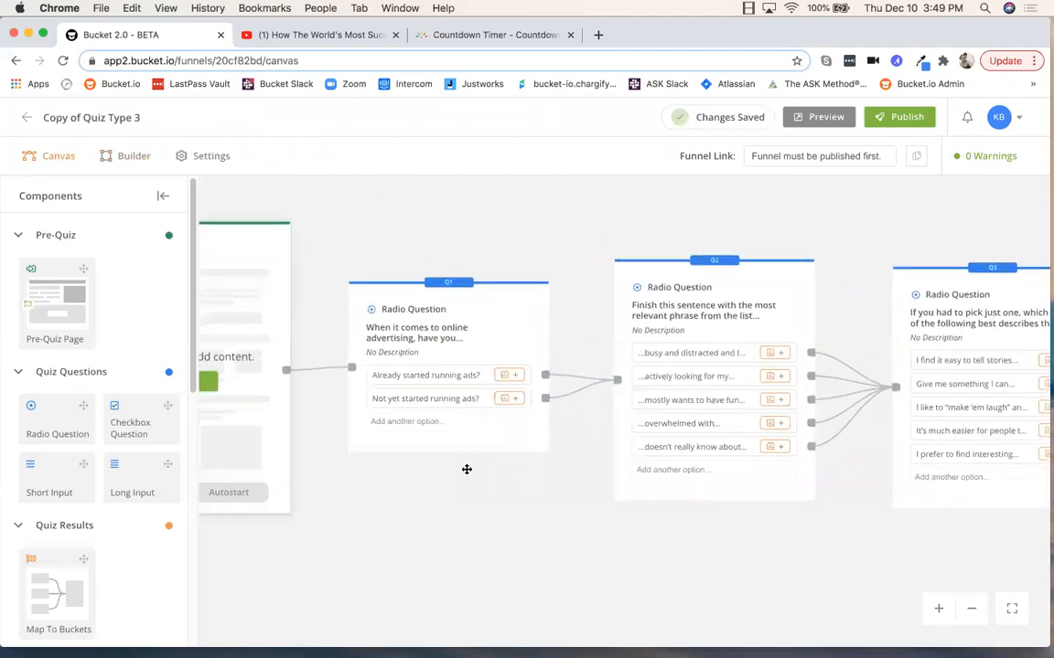
pyautogui.scroll(1, 467, 469)
pyautogui.scroll(2, 469, 484)
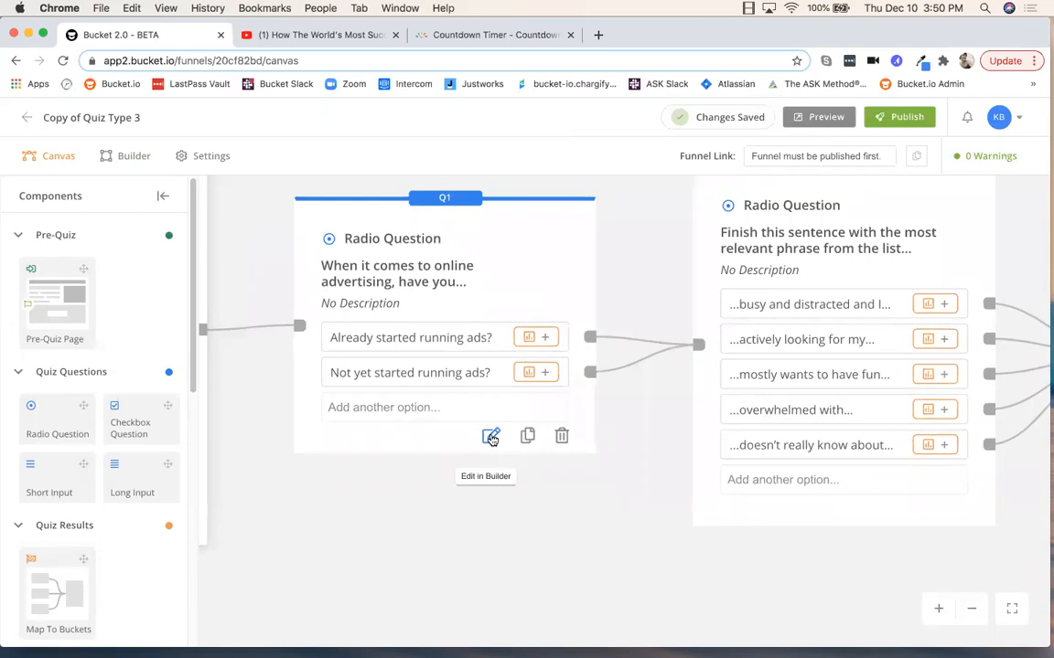
pyautogui.click(492, 437)
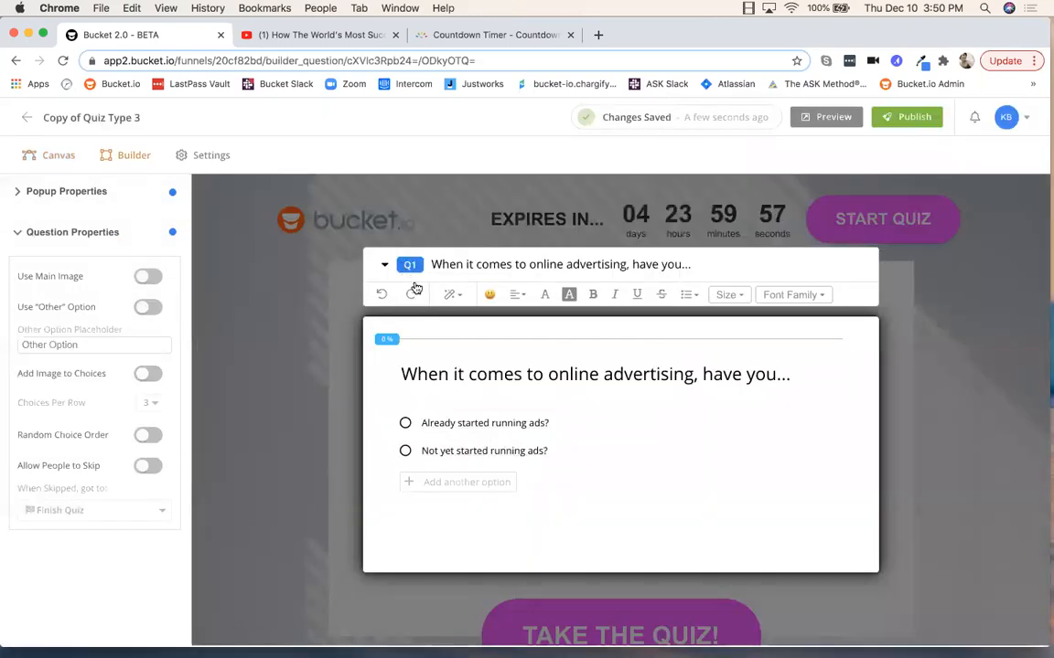
# Replace the Q1 question text with "New question text here?"
pyautogui.click(545, 375)
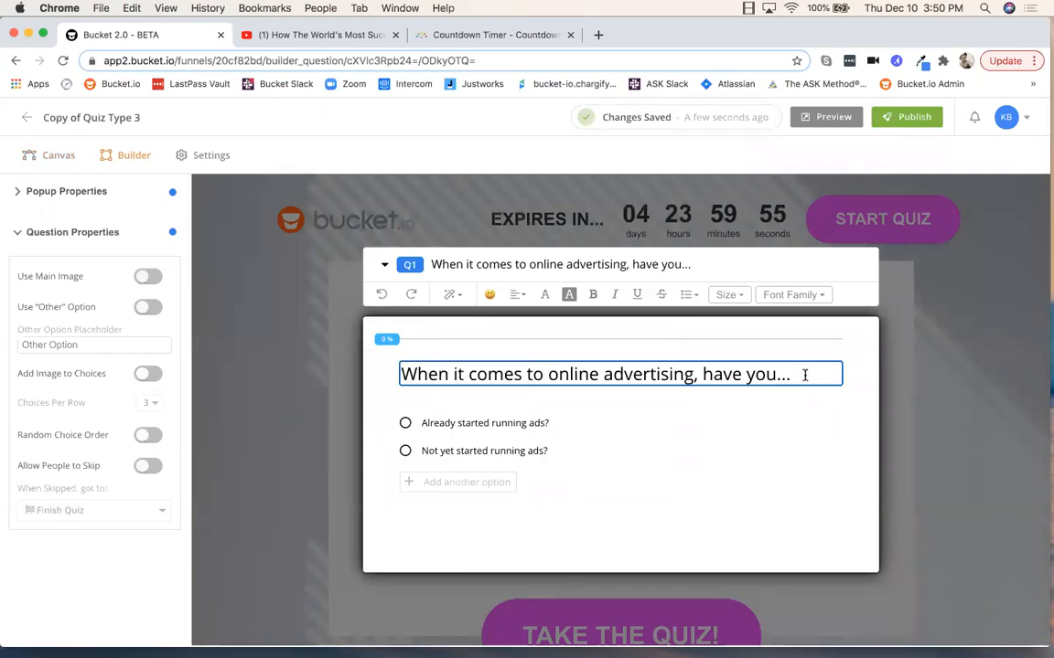
pyautogui.press('super+a')
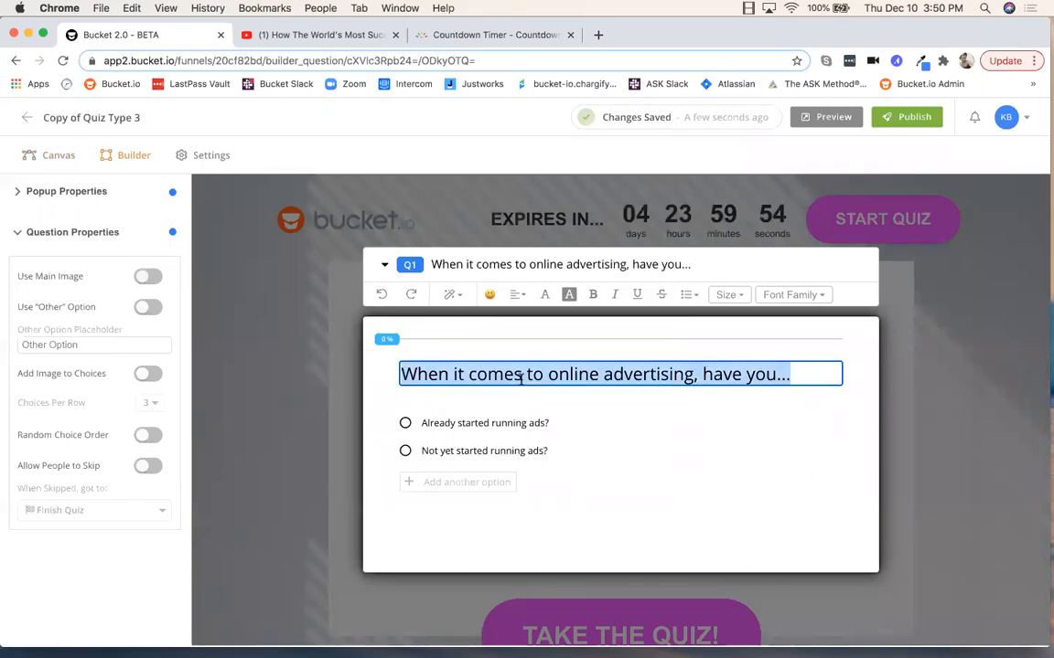
pyautogui.write('New ')
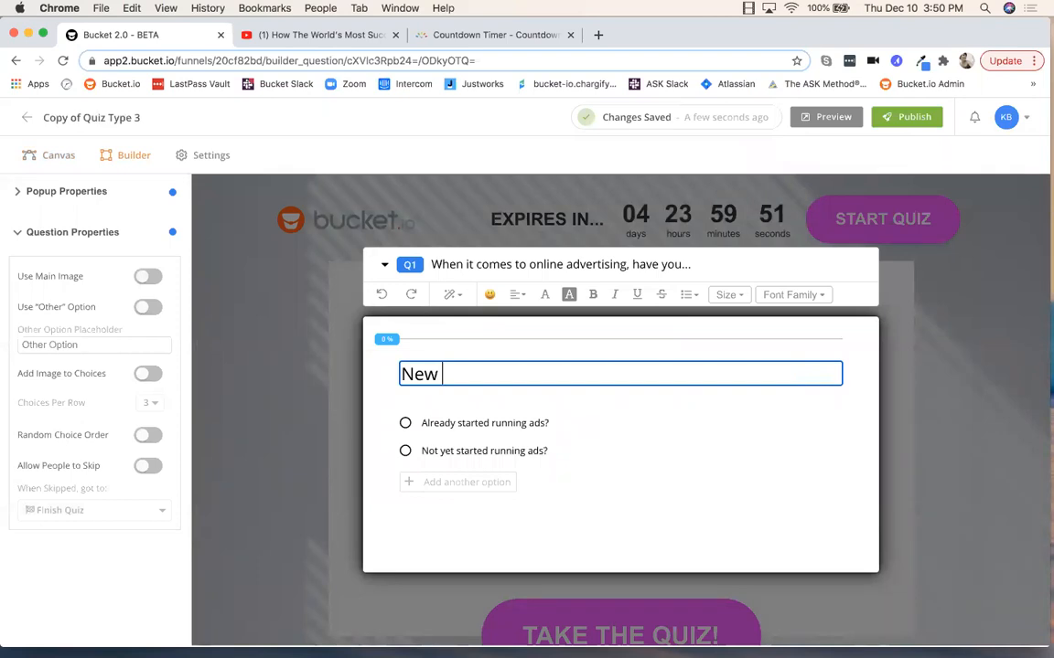
pyautogui.write('question text')
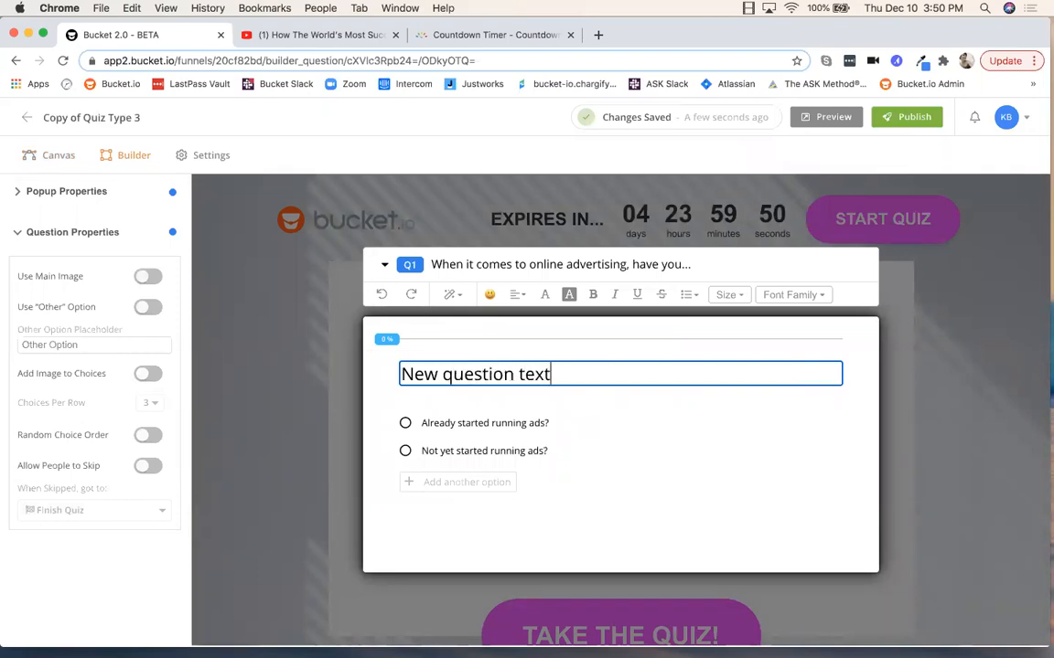
pyautogui.write(' here?')
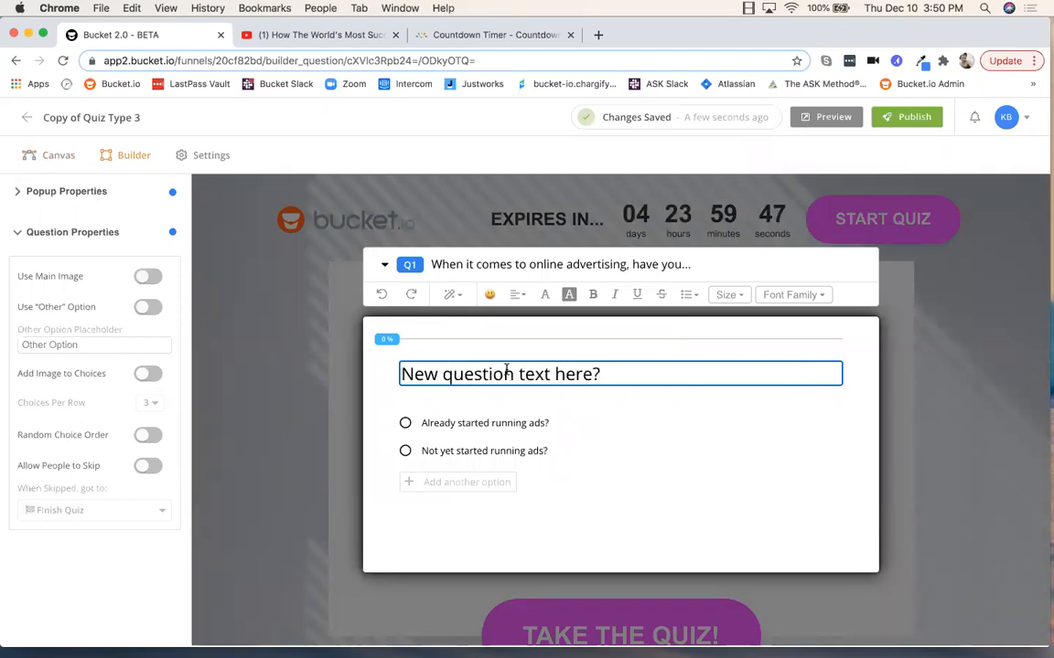
# Add another answer option to Q1 and delete that untitled option again
pyautogui.click(833, 425)
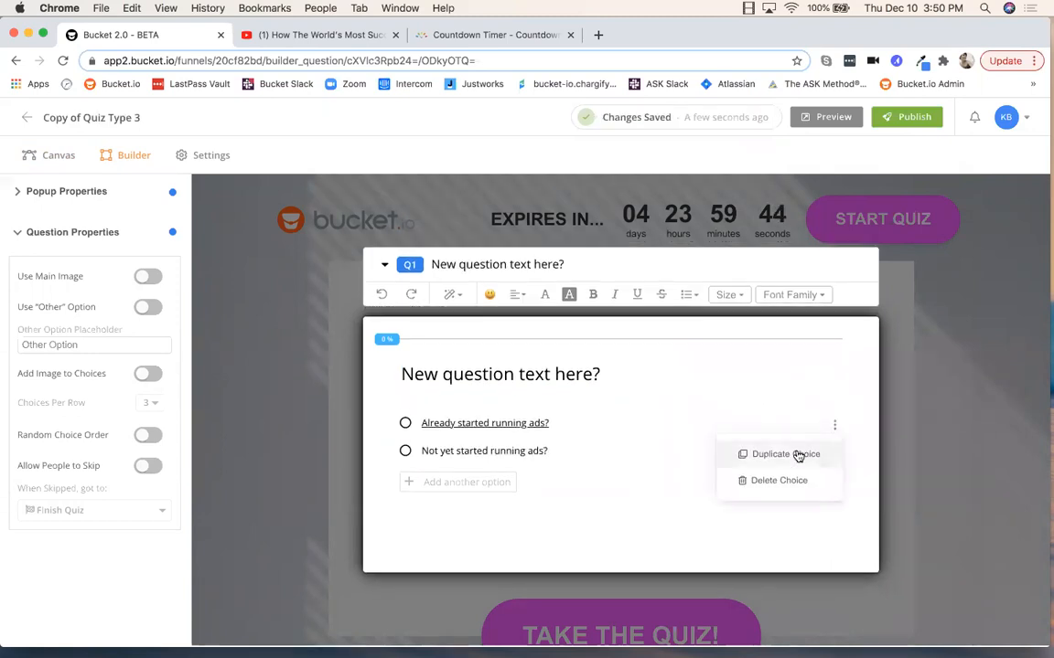
pyautogui.click(453, 487)
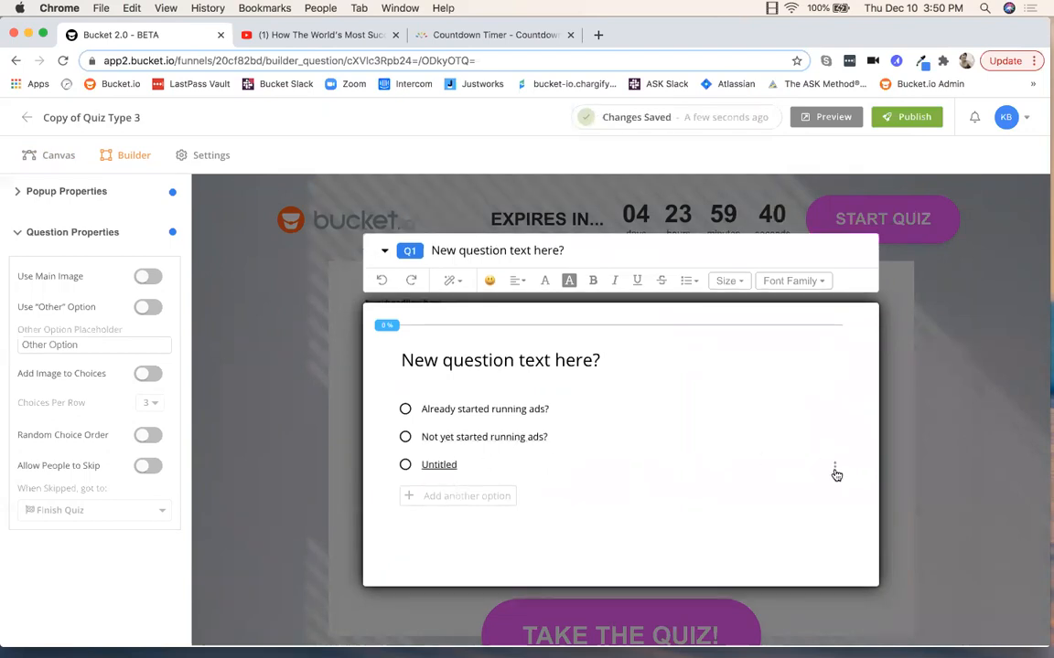
pyautogui.click(835, 472)
pyautogui.click(773, 514)
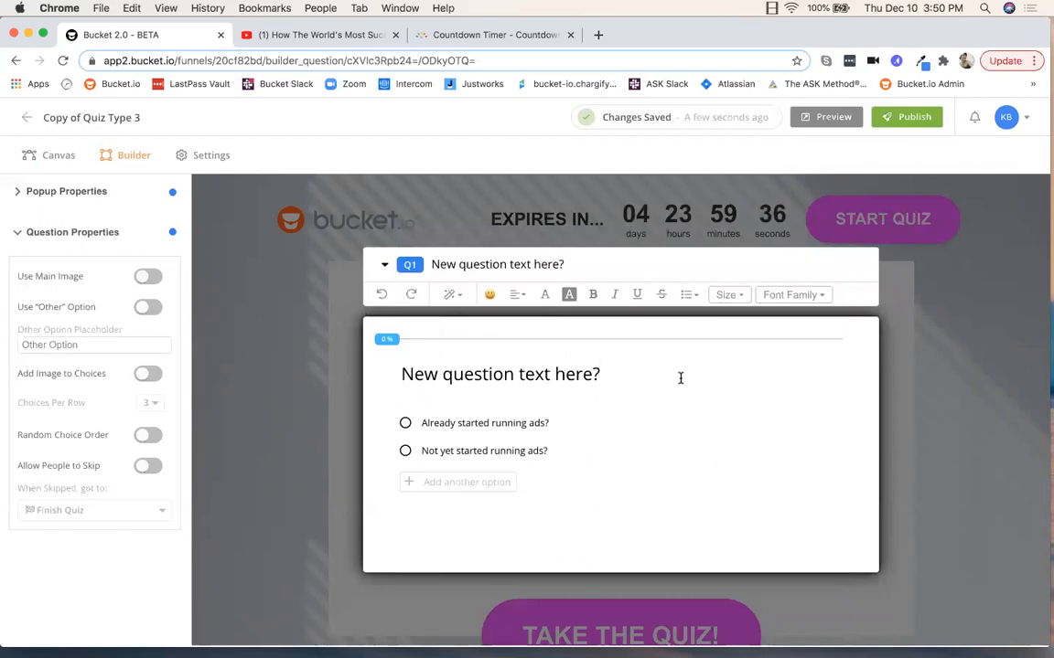
# Switch to question Q4 and expand its Popup Properties to review the box shadow, progress bar and navigation button settings
pyautogui.click(385, 267)
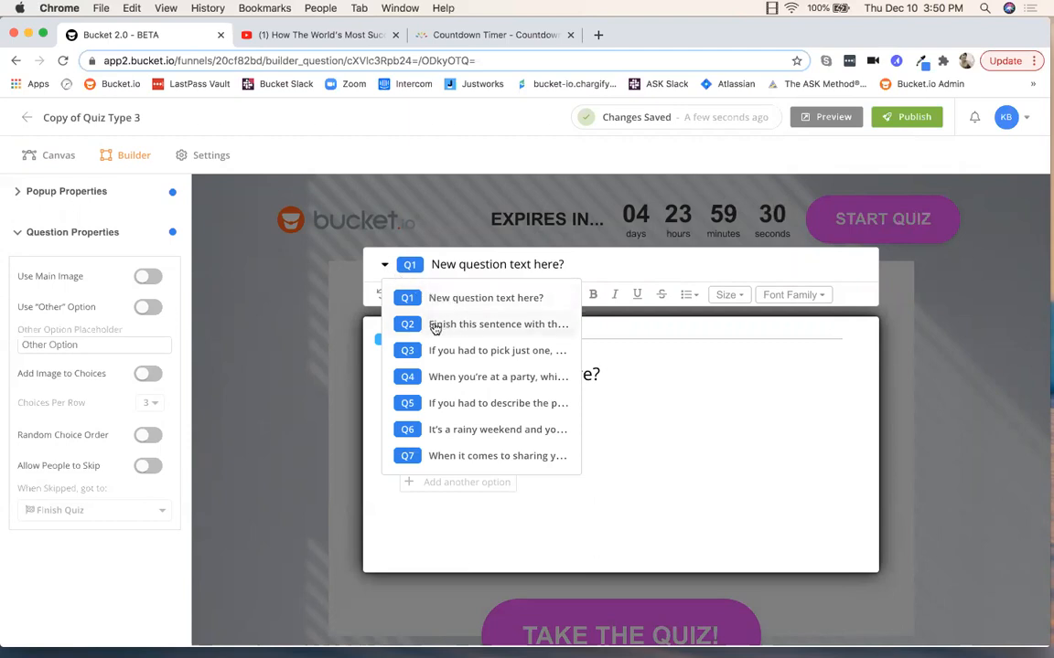
pyautogui.click(447, 377)
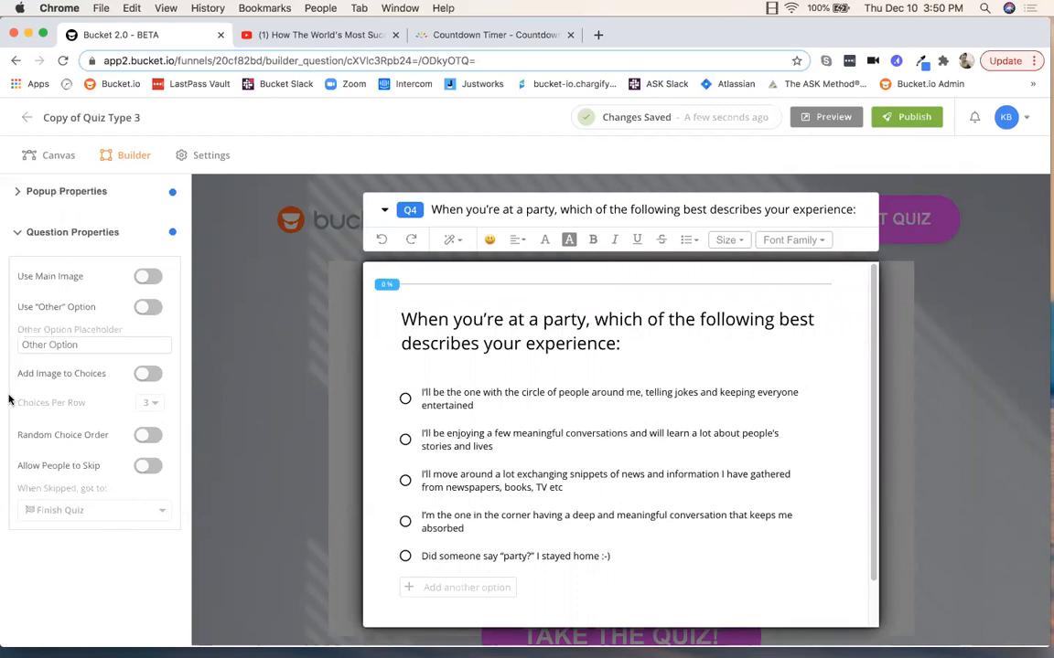
pyautogui.click(65, 194)
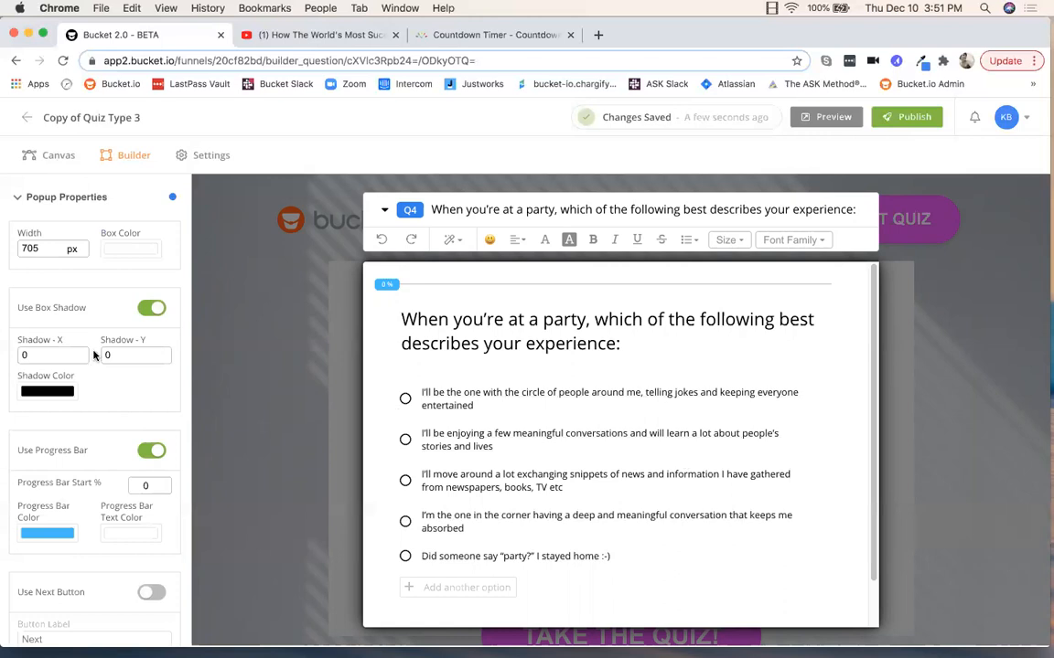
pyautogui.scroll(-2, 93, 356)
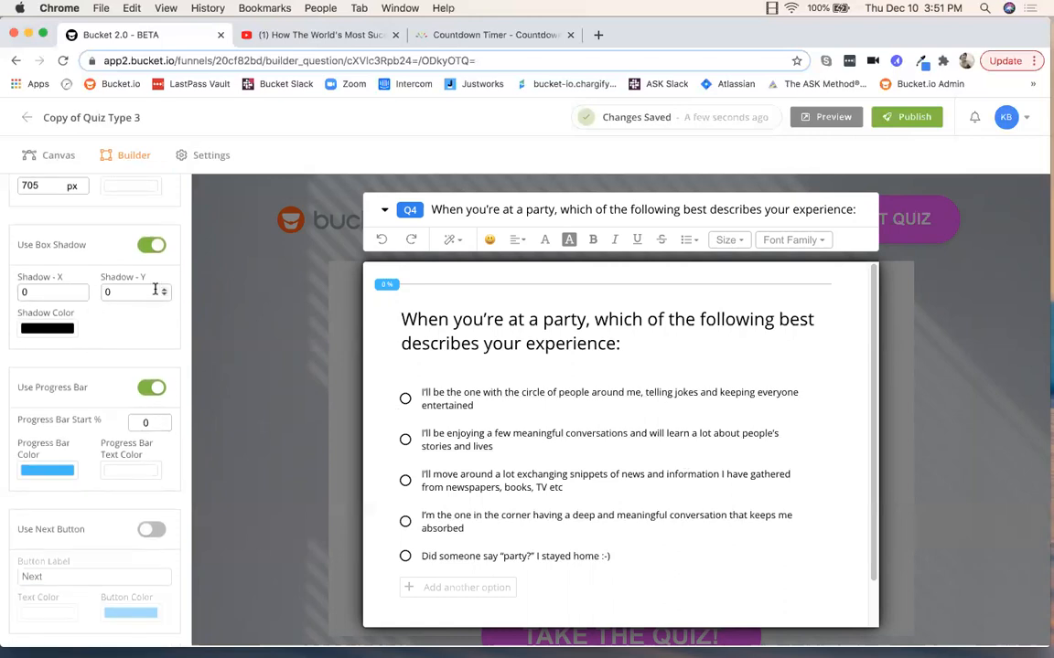
pyautogui.scroll(-5, 146, 265)
pyautogui.scroll(-5, 155, 293)
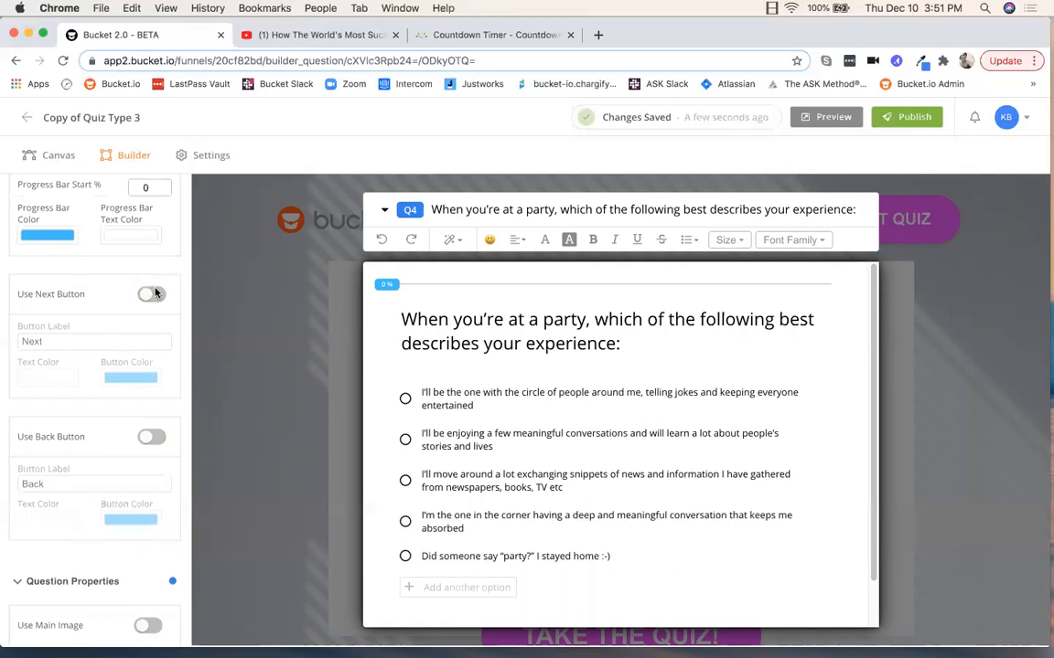
# Set the quiz popup's progress bar start percentage to 11
pyautogui.scroll(6, 156, 293)
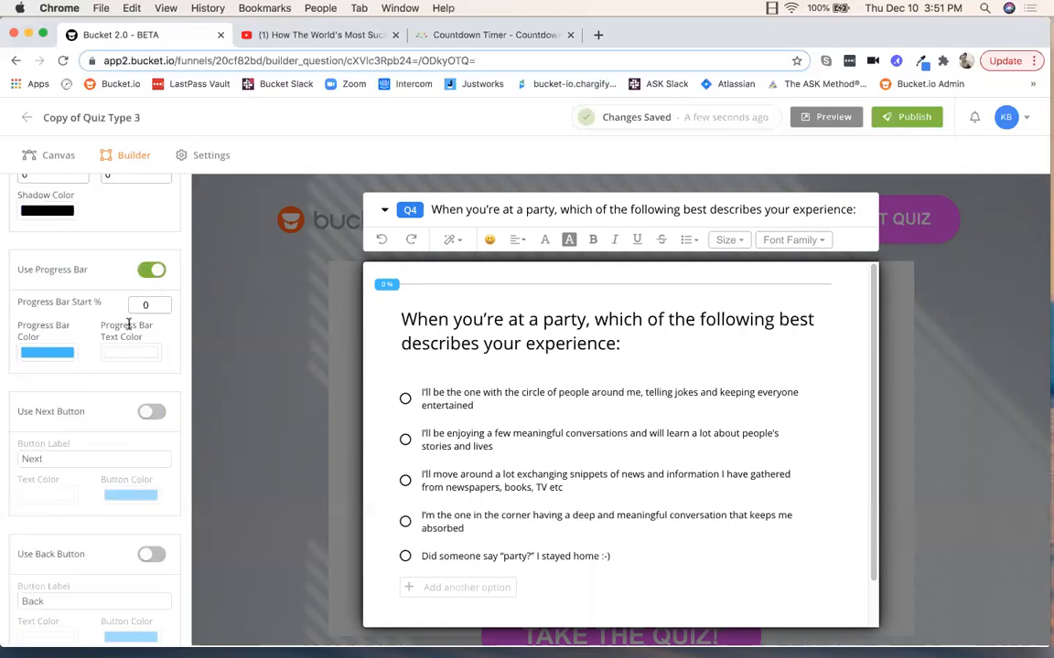
pyautogui.click(161, 305)
pyautogui.click(165, 302)
pyautogui.click(165, 302)
pyautogui.click(165, 301)
pyautogui.click(165, 302)
pyautogui.click(164, 302)
pyautogui.click(164, 301)
pyautogui.click(164, 302)
pyautogui.click(165, 301)
pyautogui.click(164, 302)
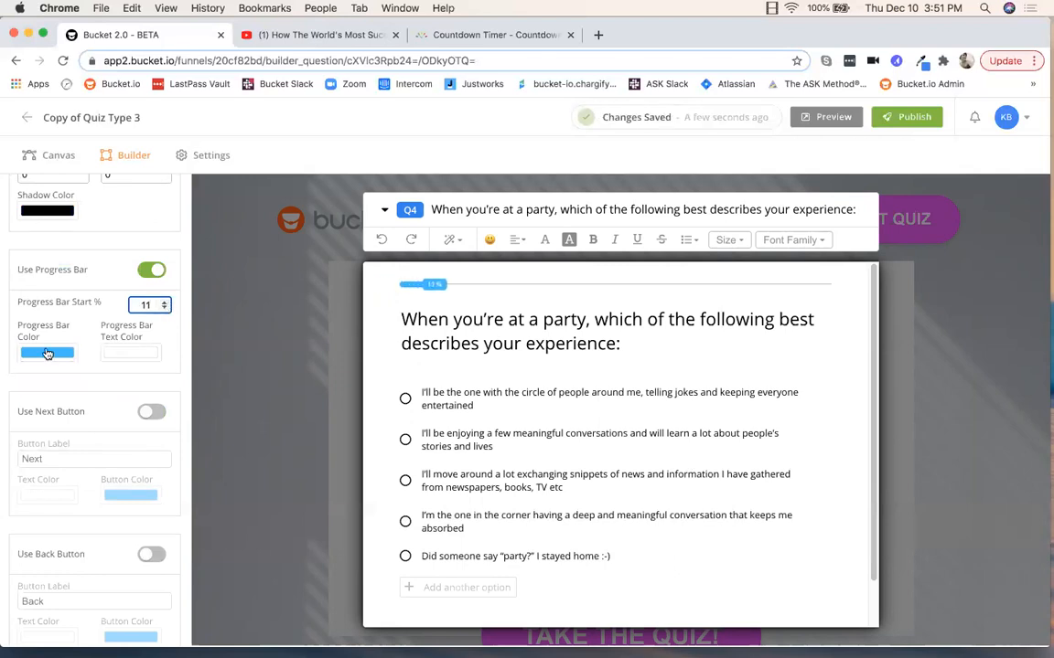
# Enable the main image option for question Q4 in its Question Properties
pyautogui.scroll(-1, 140, 269)
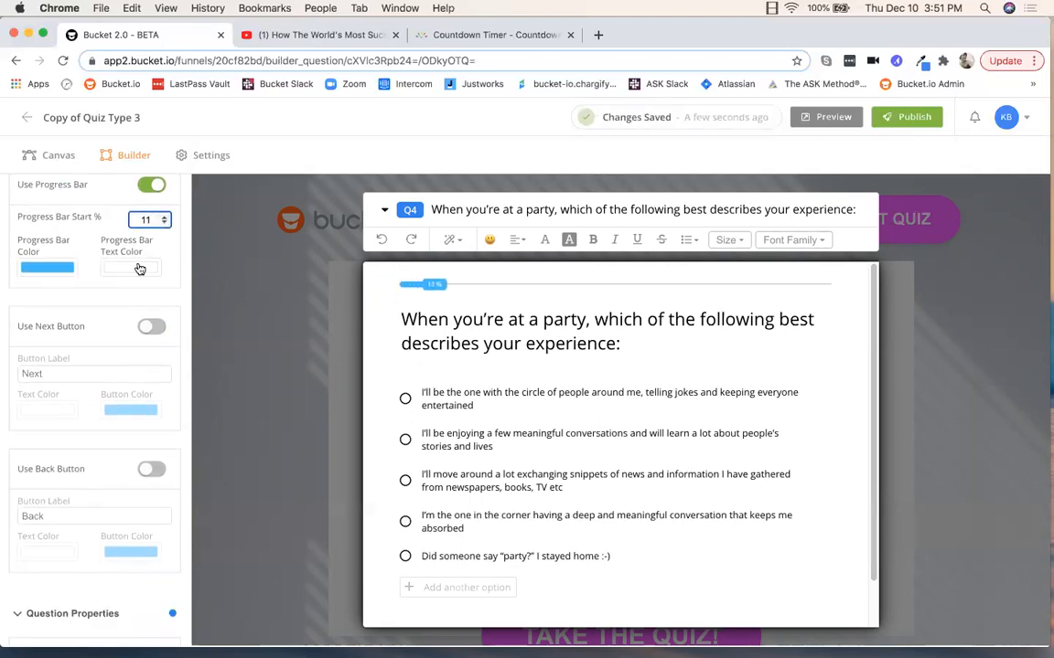
pyautogui.scroll(-3, 145, 347)
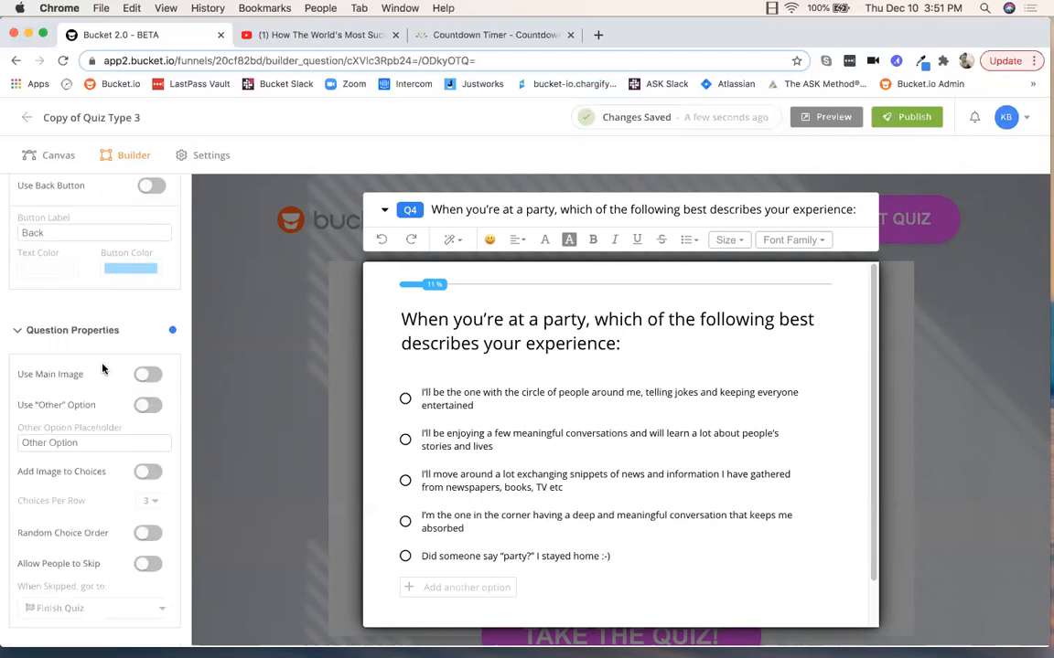
pyautogui.scroll(3, 103, 367)
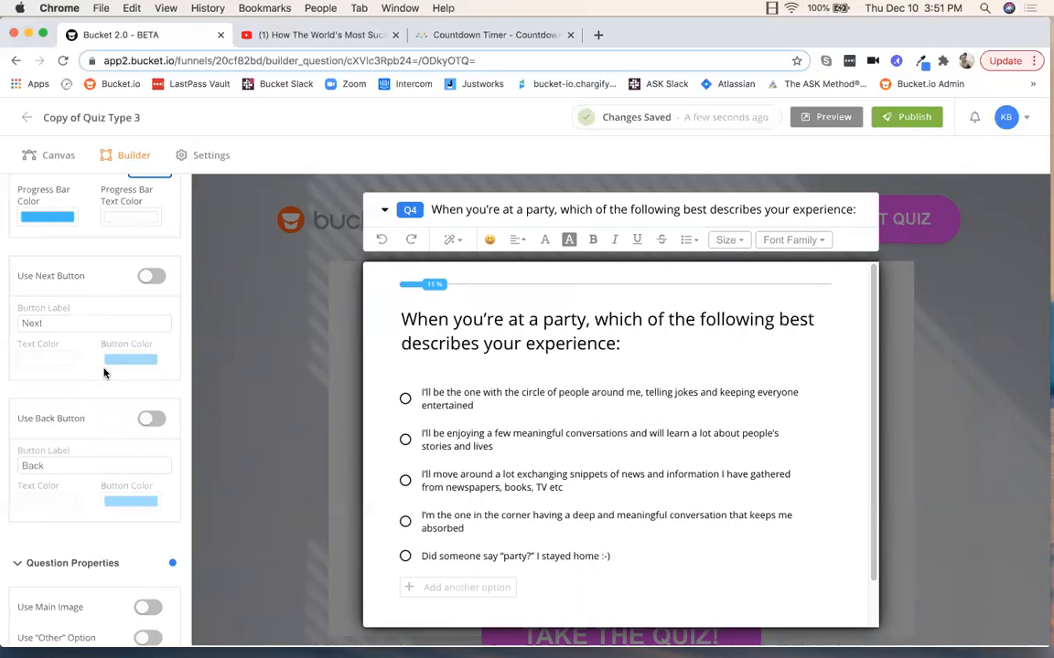
pyautogui.scroll(-3, 103, 347)
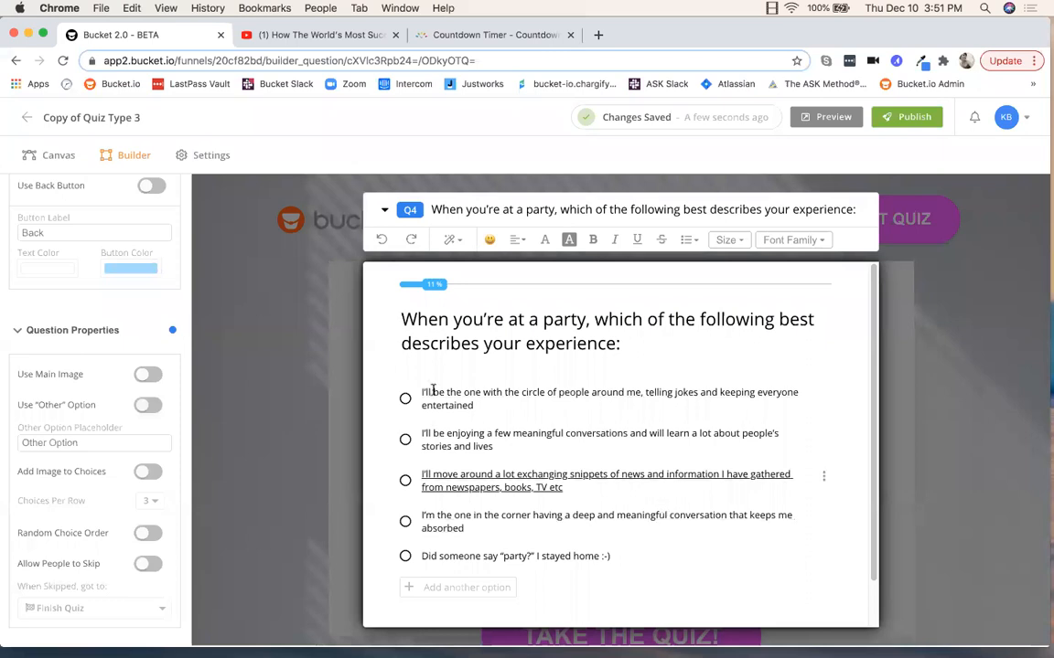
pyautogui.click(152, 376)
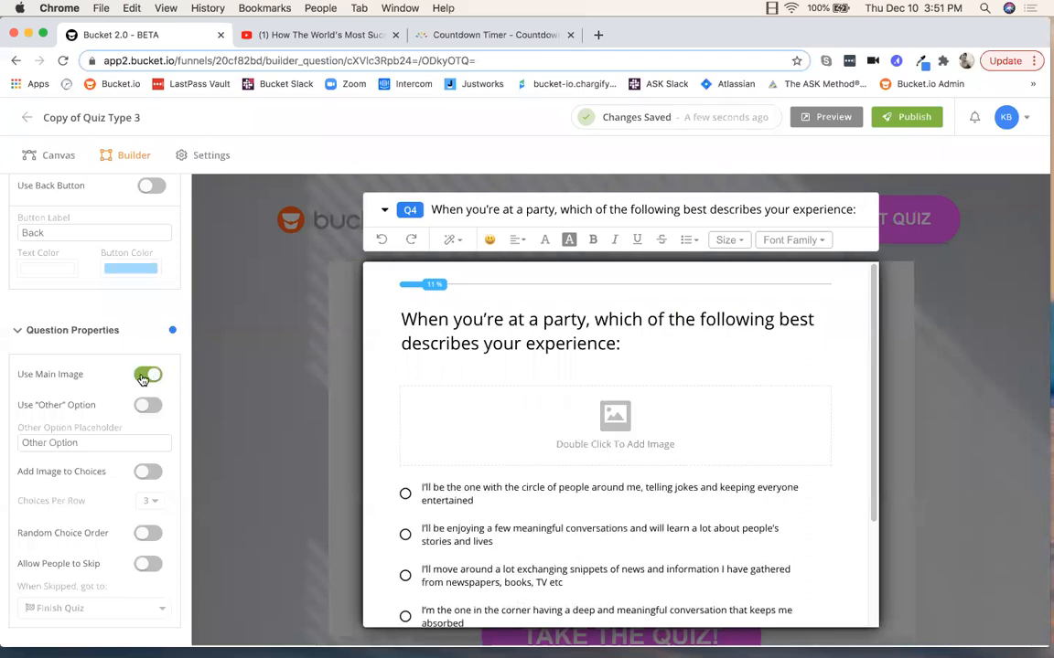
# Turn off question Q4's main image, enable images for its answer choices with 3 choices per row, and toggle Random Choice Order
pyautogui.click(144, 377)
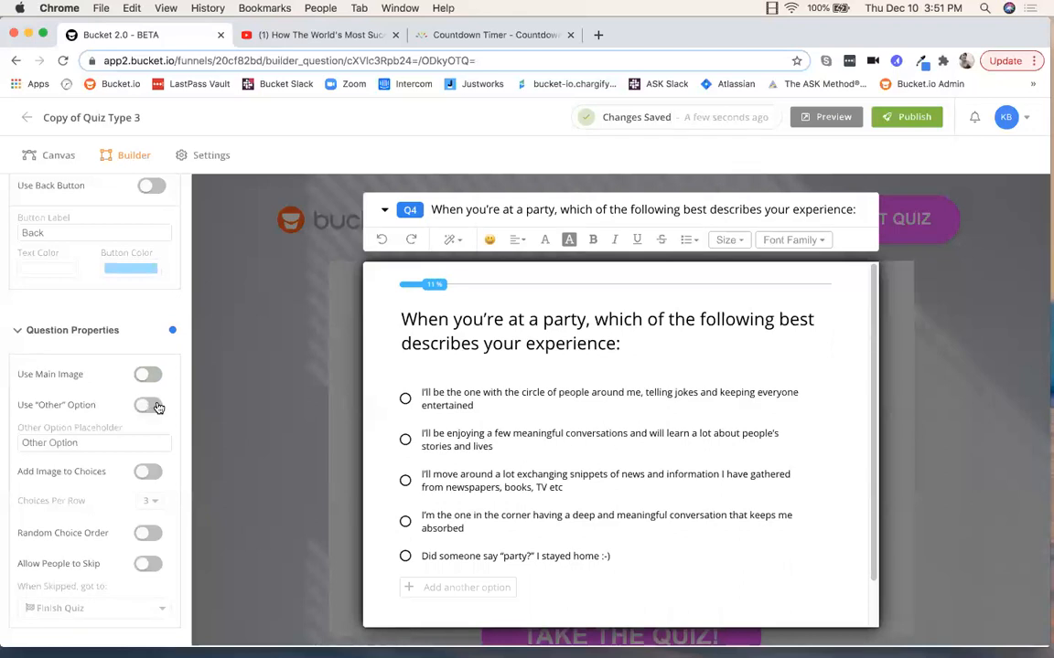
pyautogui.click(147, 470)
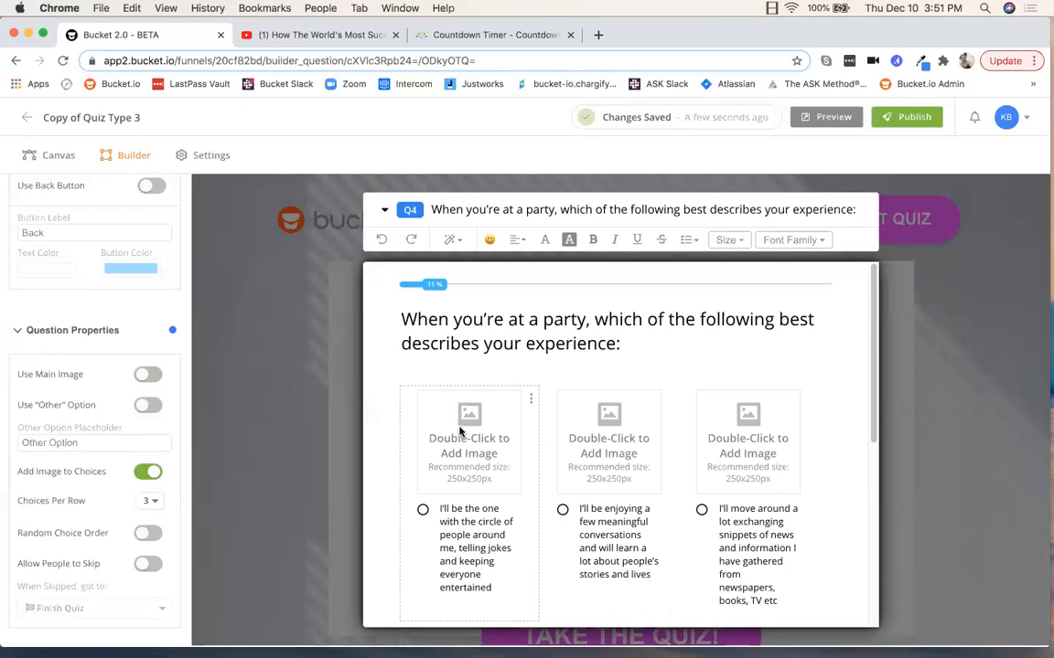
pyautogui.click(152, 501)
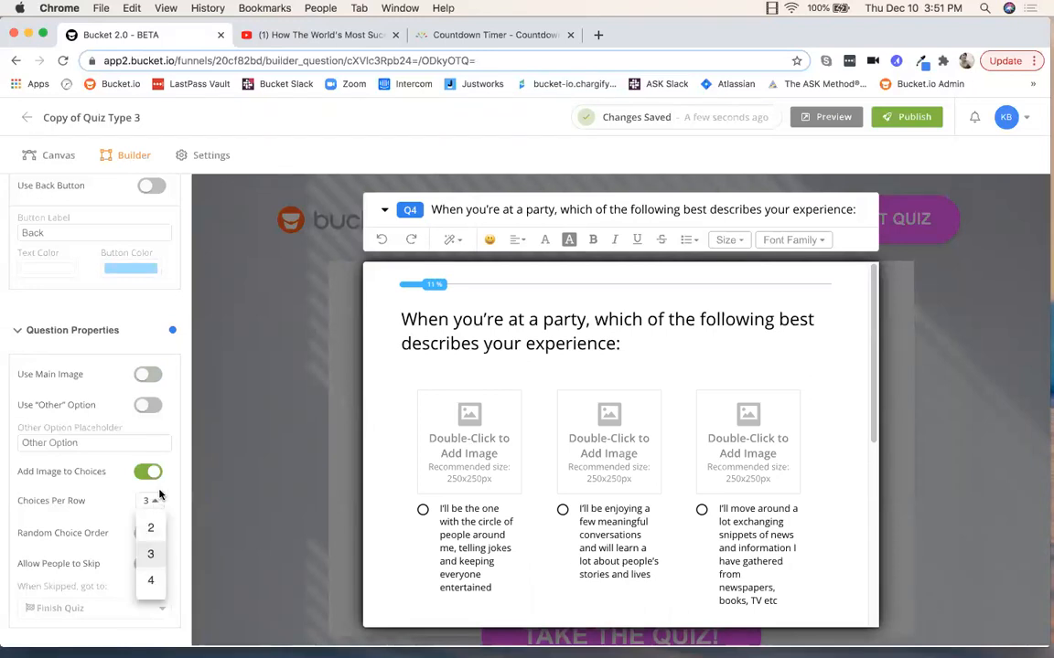
pyautogui.click(110, 519)
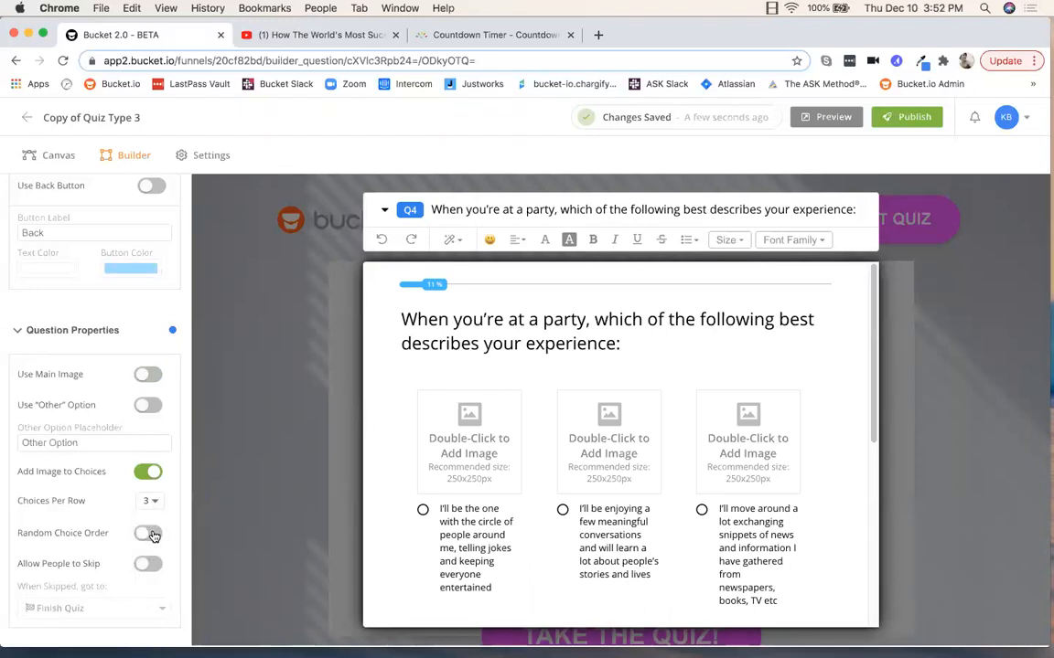
pyautogui.click(148, 534)
# Return to the canvas and examine how the last questions lead into the quiz result buckets, lead captures, outcome and thank you pages
pyautogui.click(59, 158)
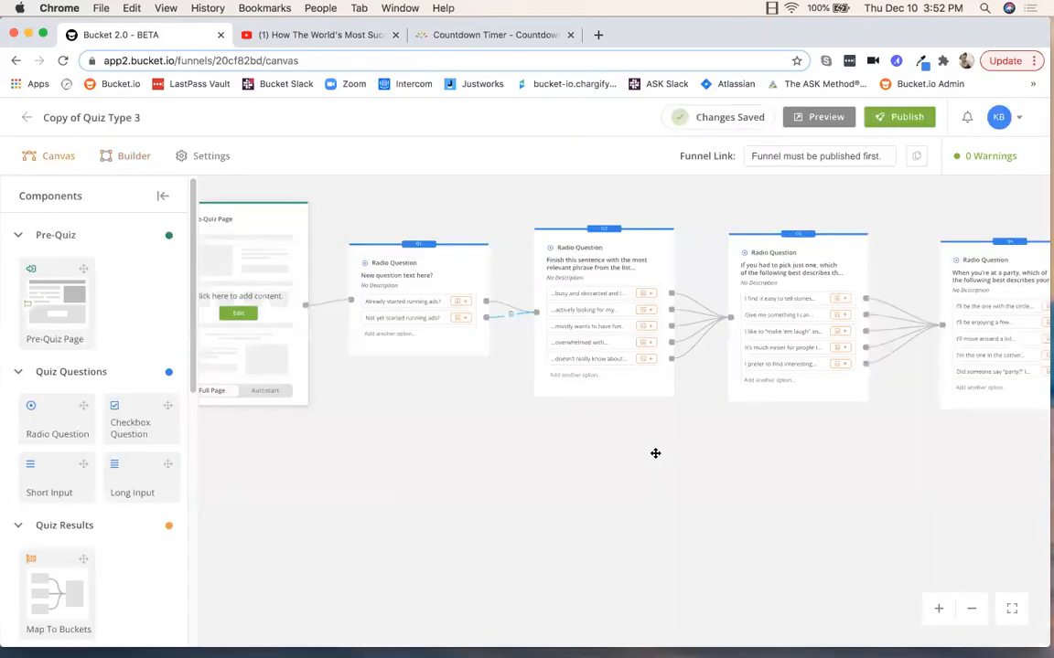
pyautogui.moveTo(880, 470); pyautogui.dragTo(485, 474)
pyautogui.moveTo(936, 484); pyautogui.dragTo(526, 466)
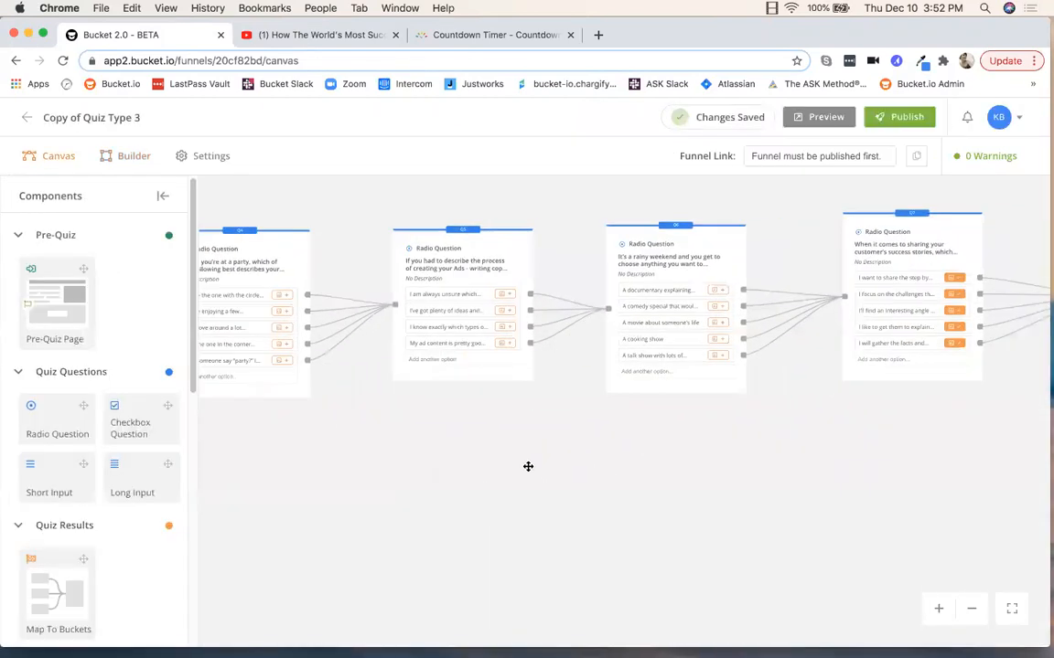
pyautogui.moveTo(941, 468); pyautogui.dragTo(546, 471)
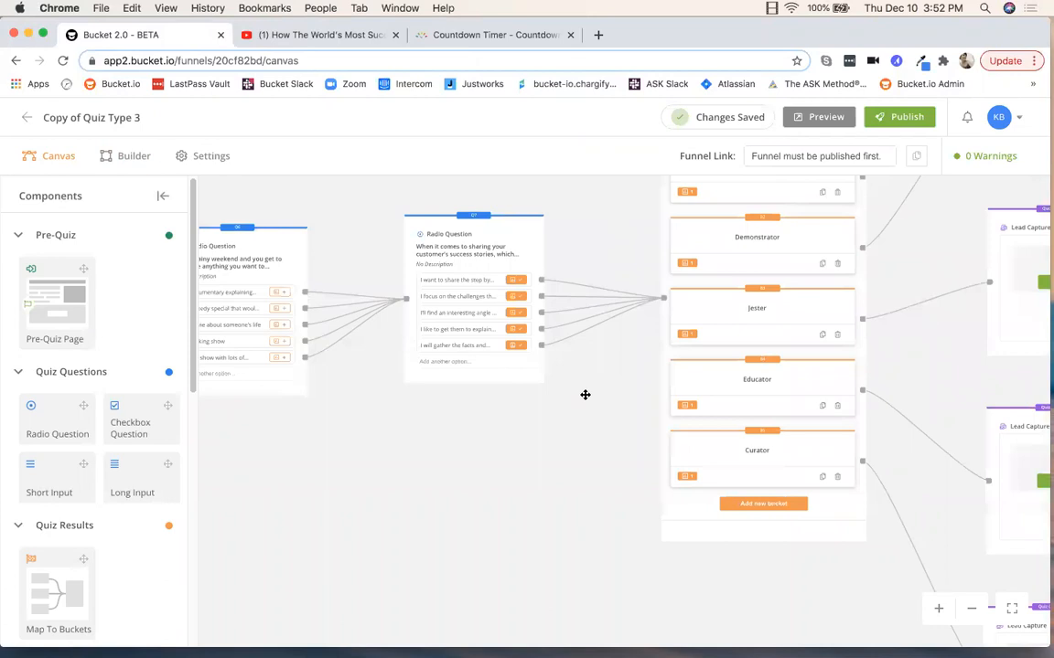
pyautogui.moveTo(925, 239); pyautogui.dragTo(788, 365)
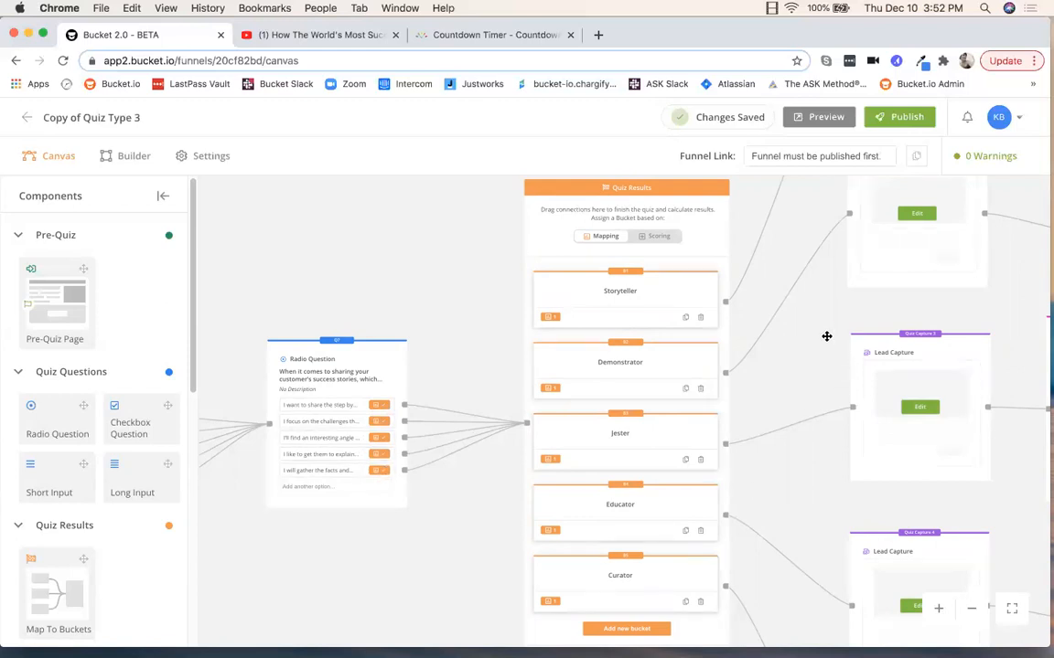
pyautogui.hscroll(5, 612, 358)
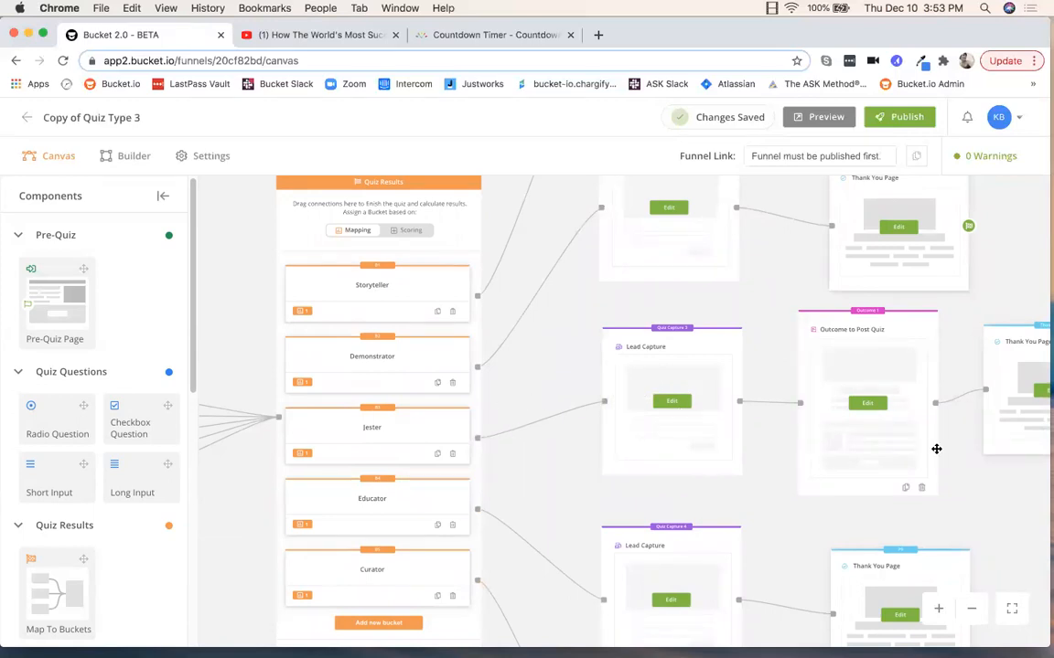
pyautogui.moveTo(1018, 470); pyautogui.dragTo(913, 463)
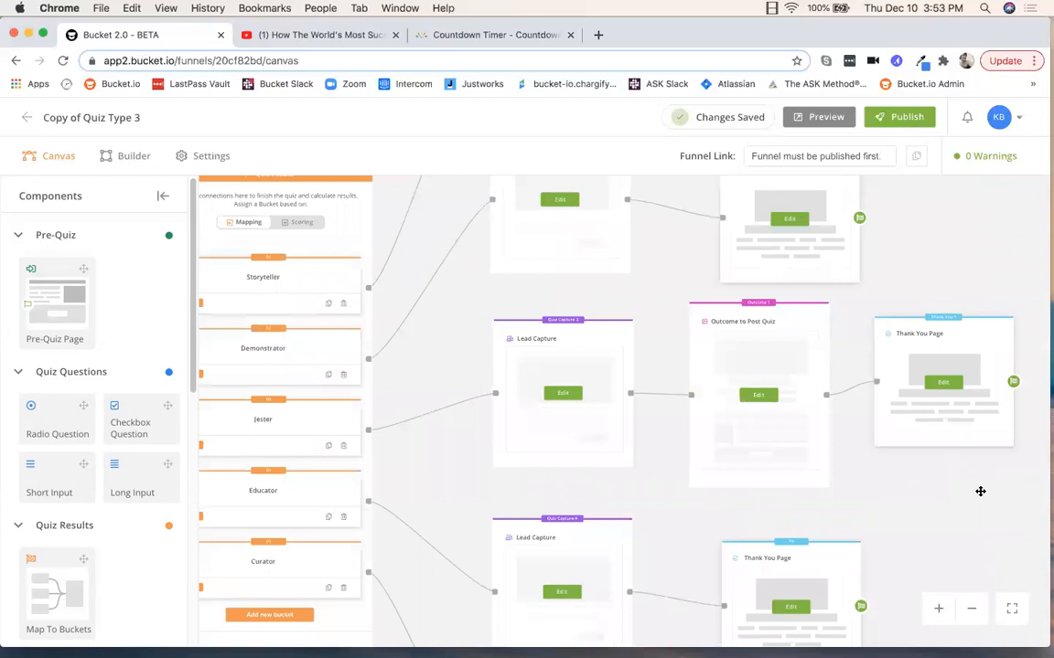
# Open the Jester bucket's lead capture page for editing and select the text of its headline
pyautogui.click(564, 395)
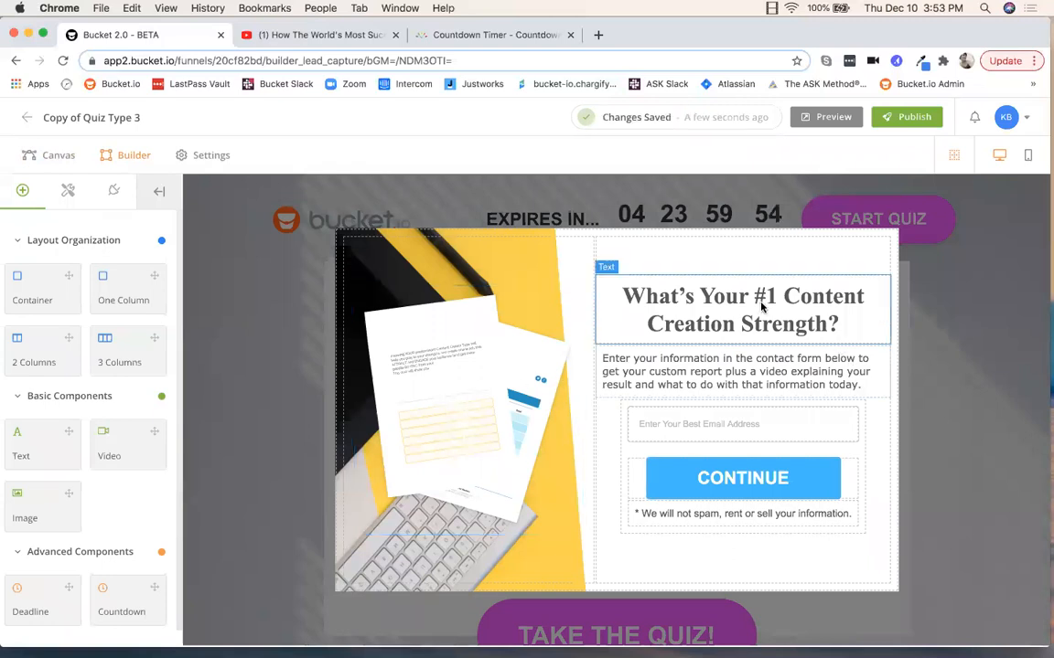
pyautogui.click(718, 300)
pyautogui.moveTo(835, 324); pyautogui.dragTo(681, 296)
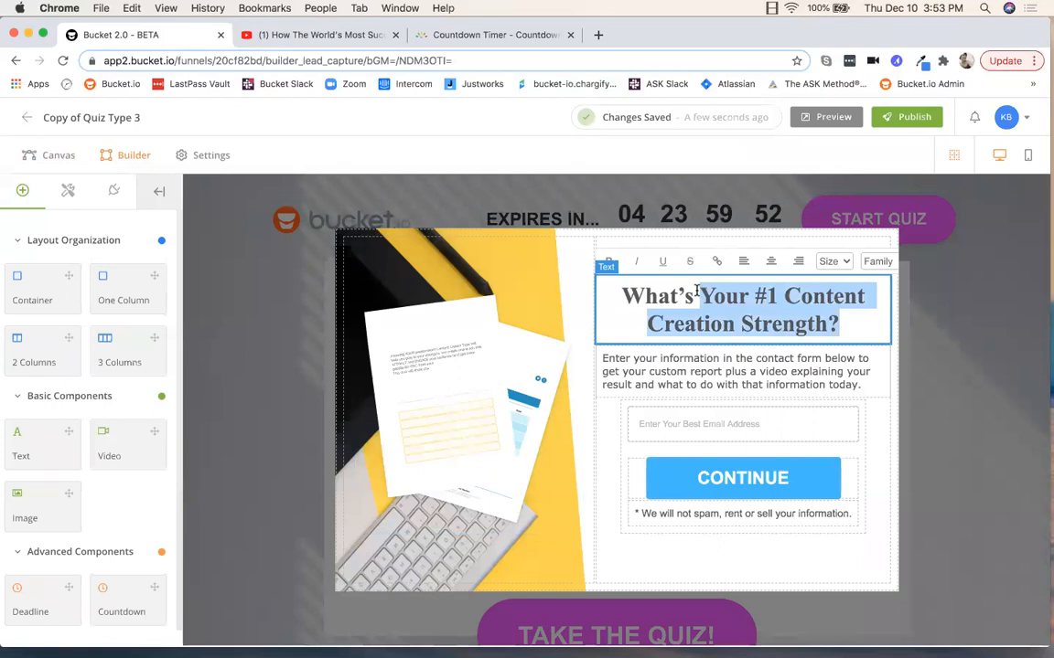
# Set the lead capture form's Continue button background color to purple #d13bff, and select the report image beside the form
pyautogui.click(669, 481)
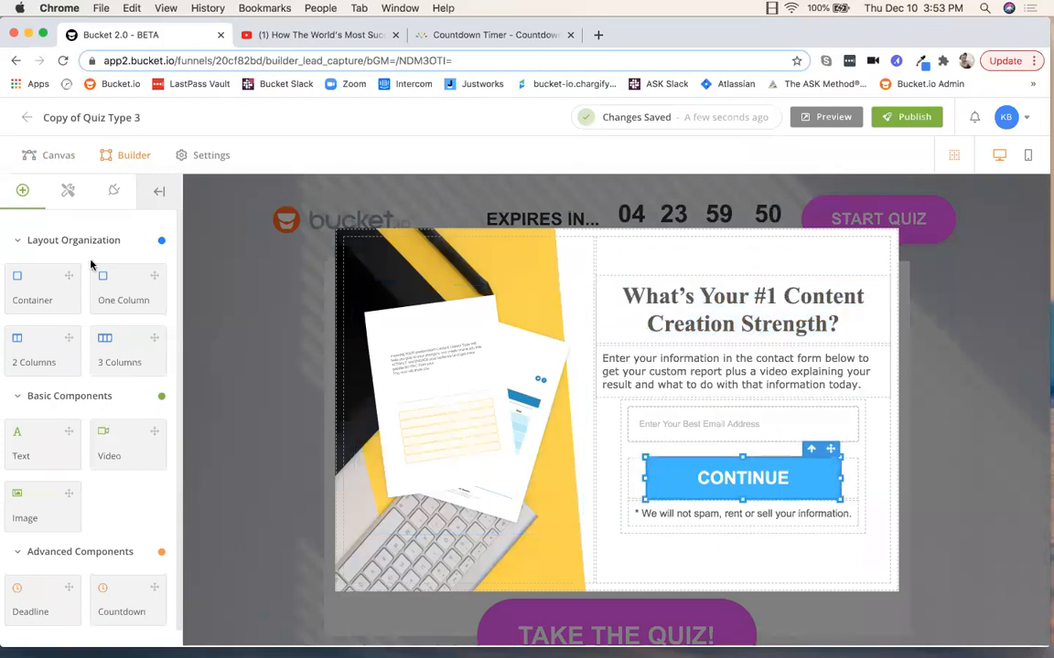
pyautogui.click(69, 190)
pyautogui.scroll(-10, 128, 357)
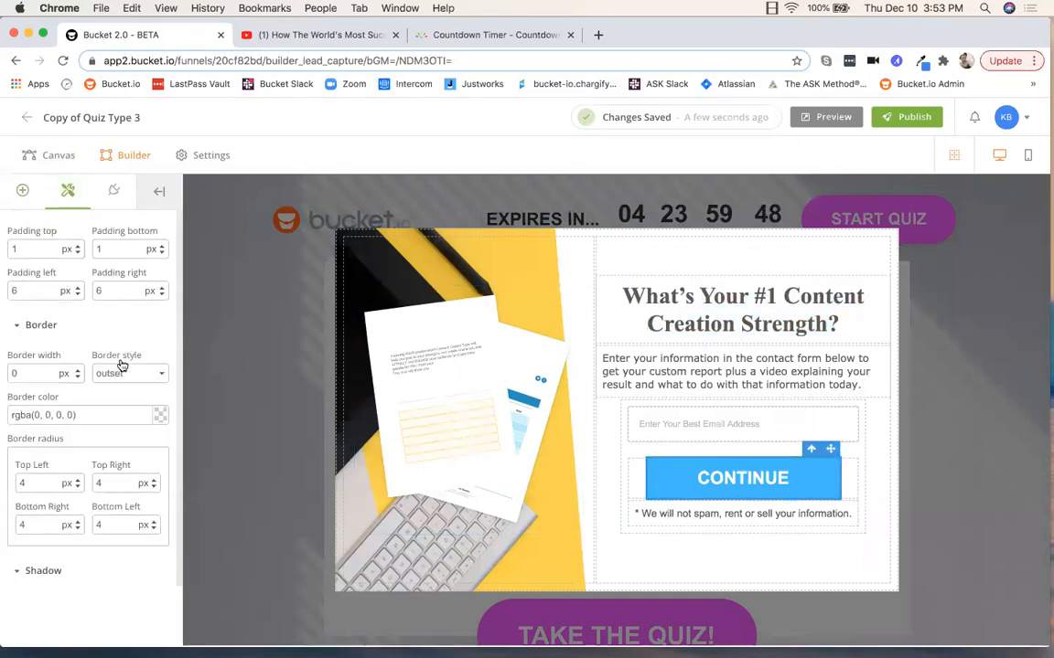
pyautogui.click(160, 394)
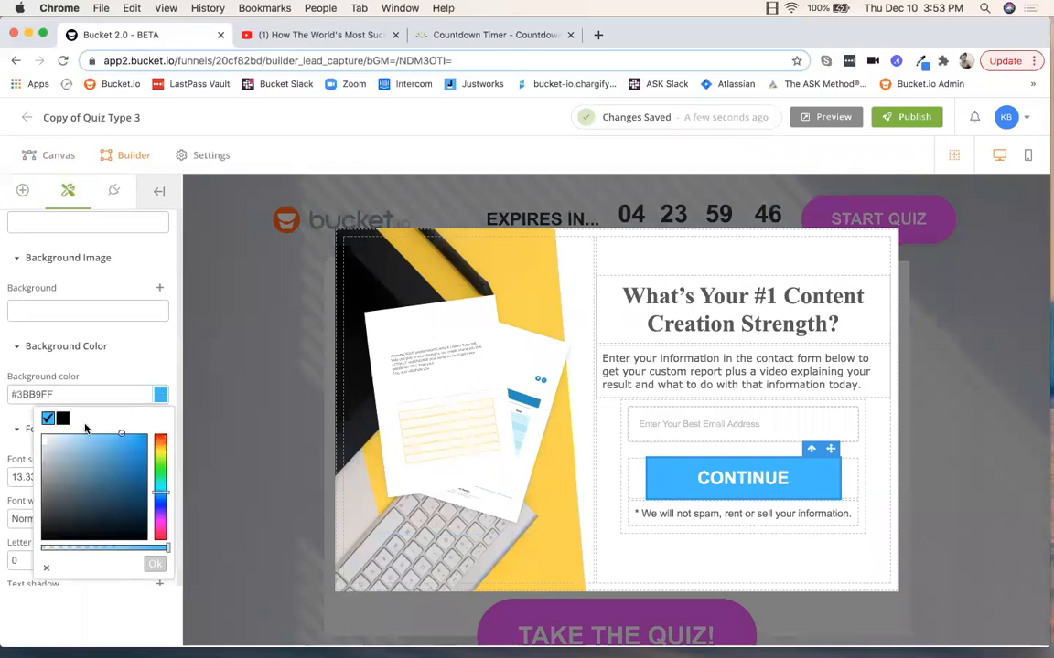
pyautogui.click(160, 518)
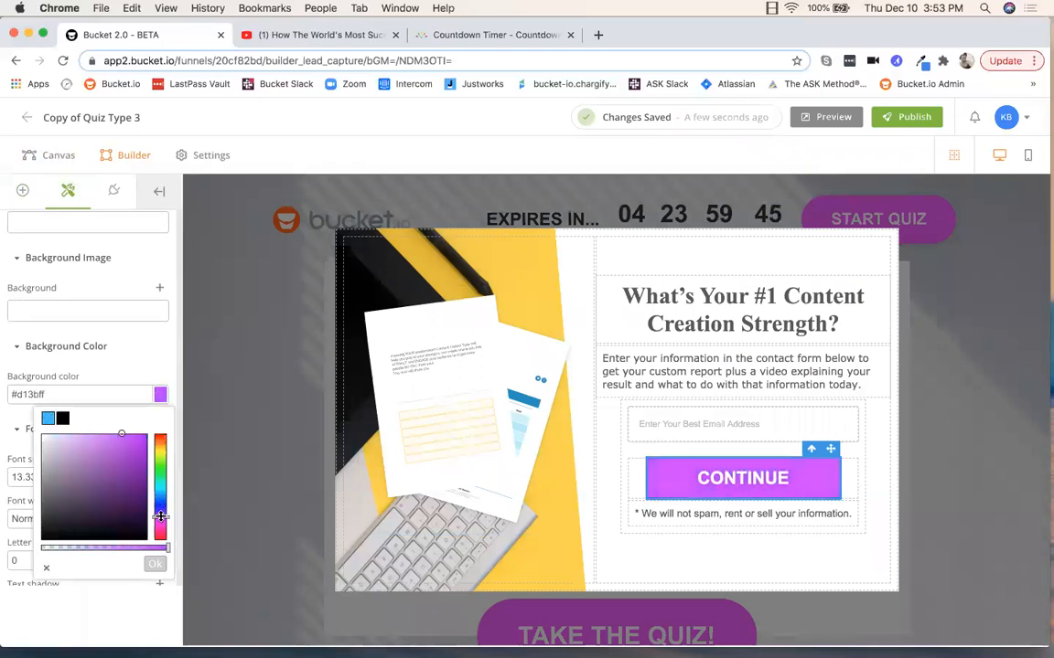
pyautogui.click(156, 564)
pyautogui.click(387, 255)
pyautogui.click(427, 346)
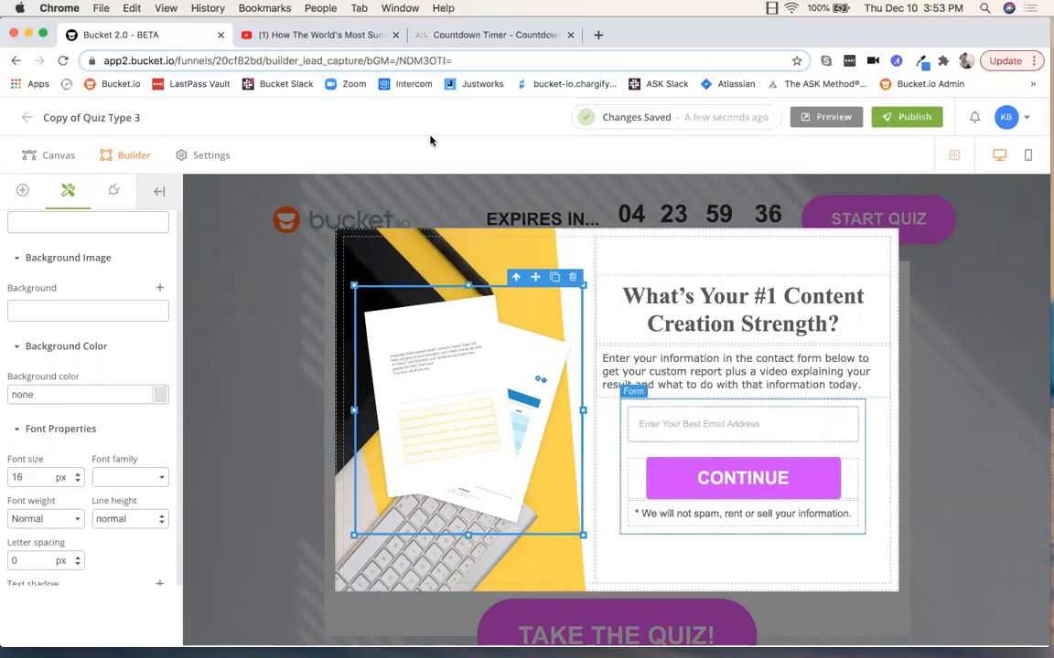
# Go back to the canvas and review the funnel flow from the questions to the thank you pages, including the whole funnel at once
pyautogui.click(48, 155)
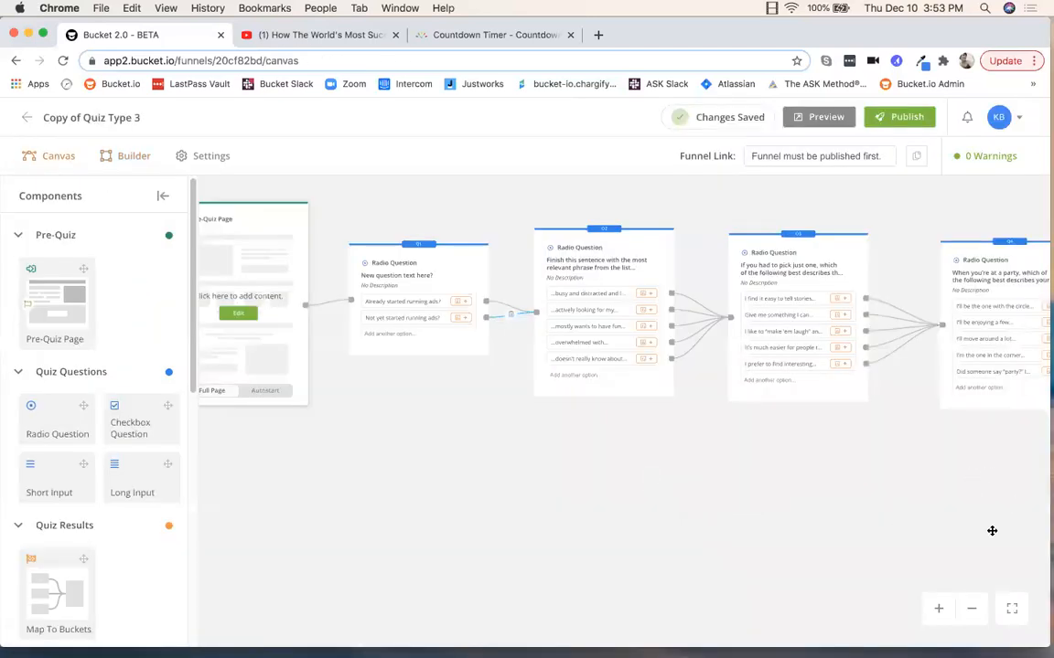
pyautogui.moveTo(980, 482); pyautogui.dragTo(473, 505)
pyautogui.moveTo(928, 512); pyautogui.dragTo(411, 491)
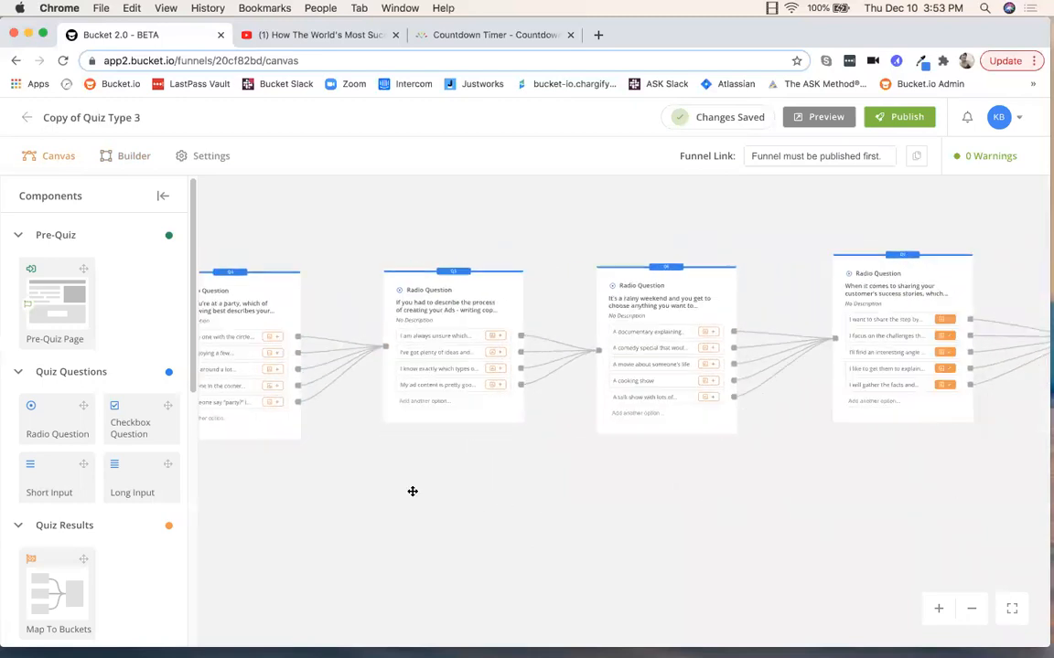
pyautogui.moveTo(701, 491); pyautogui.dragTo(419, 492)
pyautogui.moveTo(703, 466); pyautogui.dragTo(259, 512)
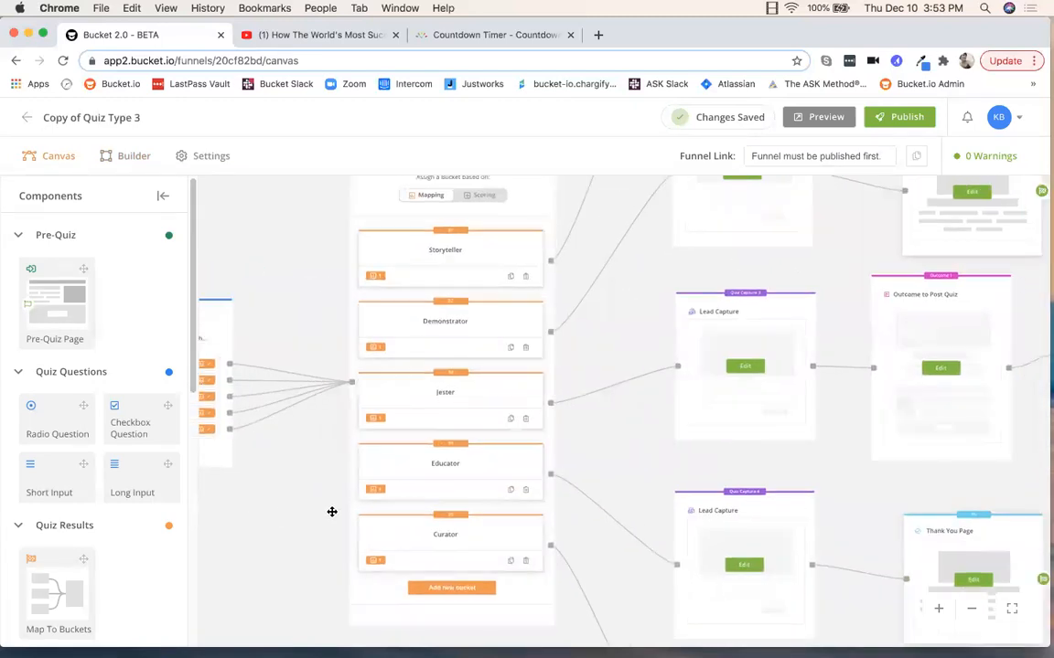
pyautogui.moveTo(957, 481); pyautogui.dragTo(677, 454)
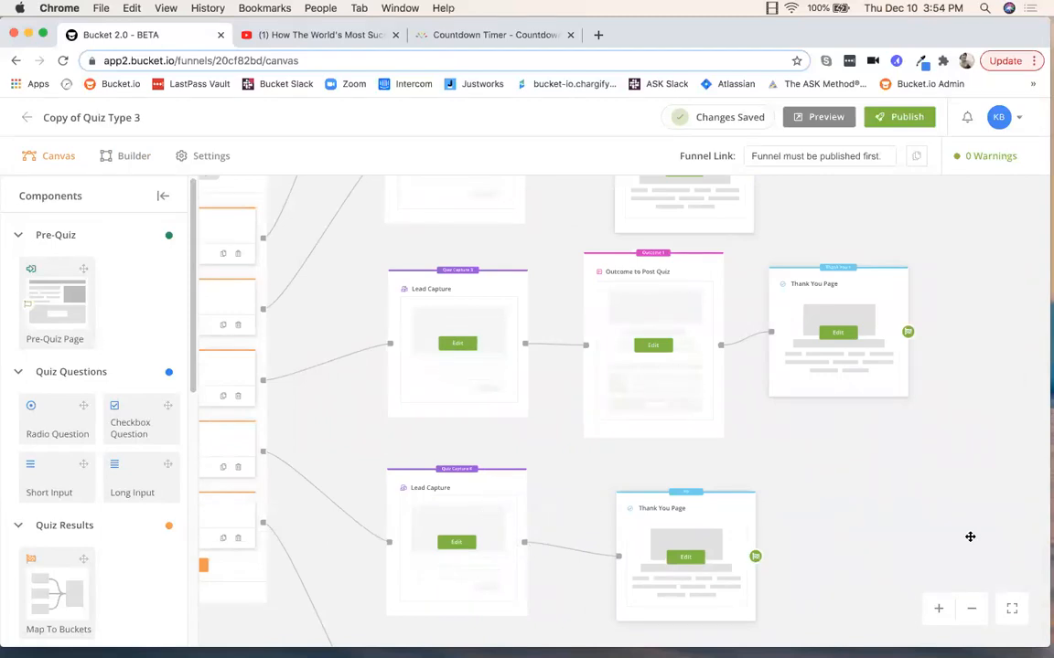
pyautogui.click(1012, 609)
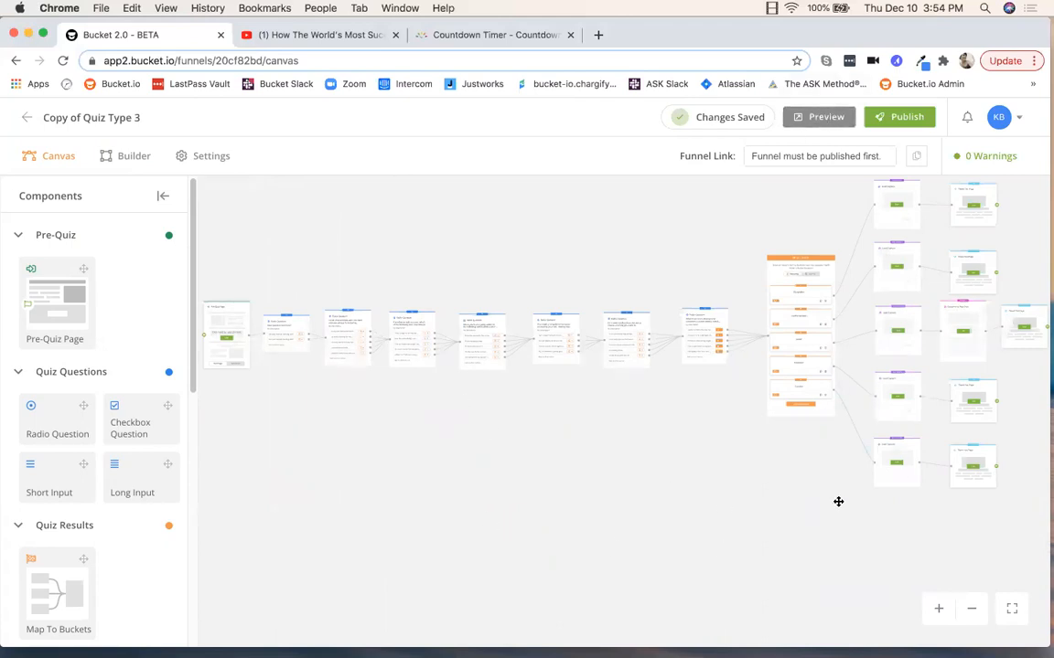
pyautogui.moveTo(790, 486); pyautogui.dragTo(491, 486)
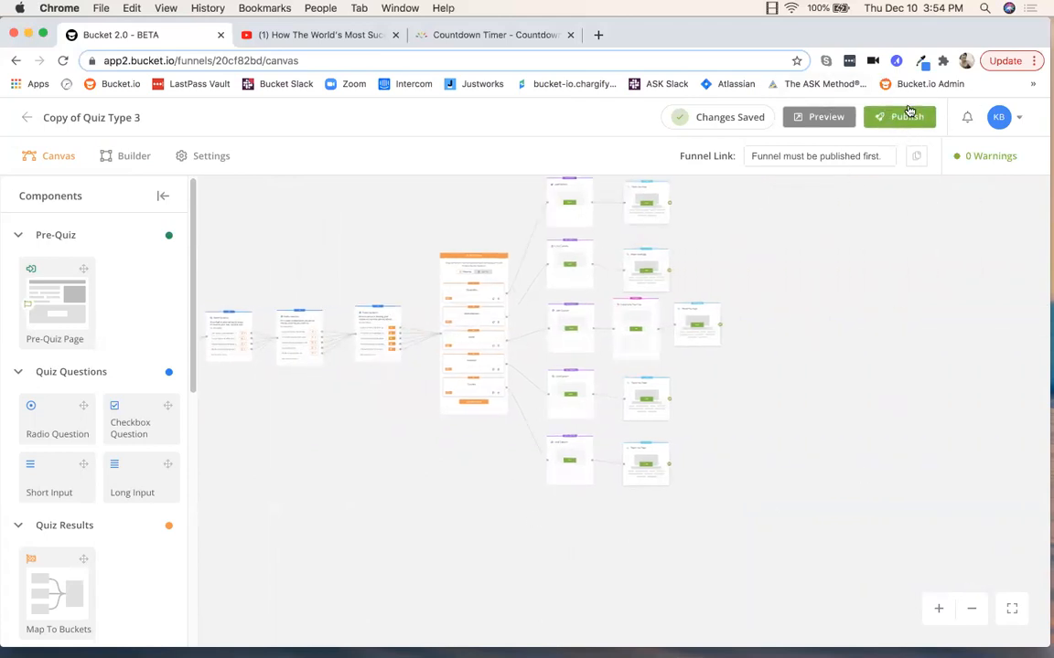
# Publish the funnel on the go2.bucketpages.com domain and copy its funnel link
pyautogui.click(904, 119)
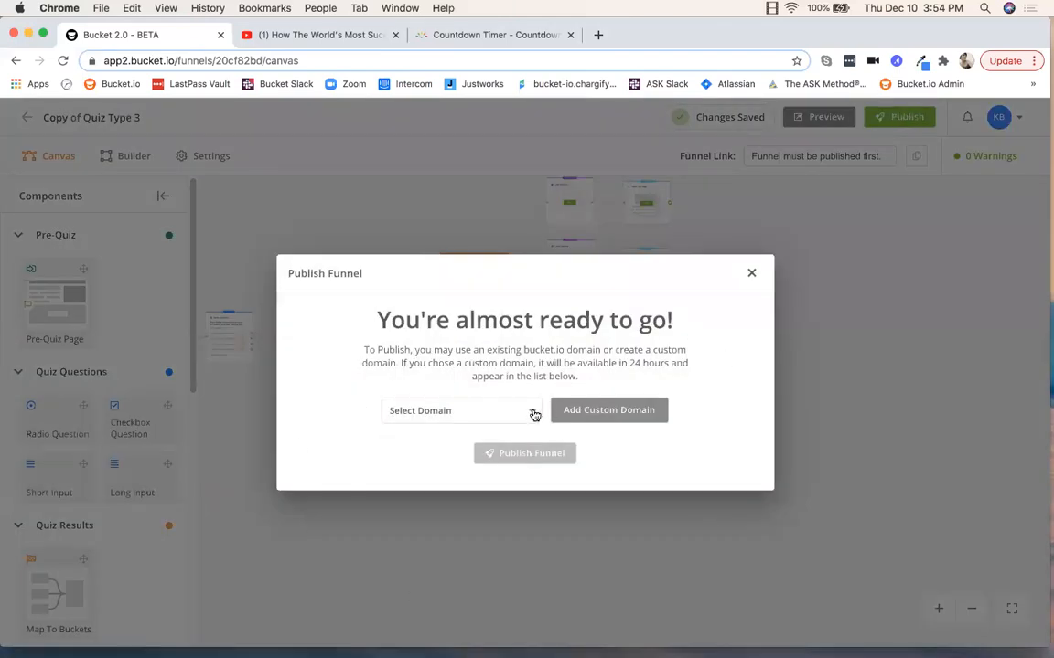
pyautogui.click(532, 411)
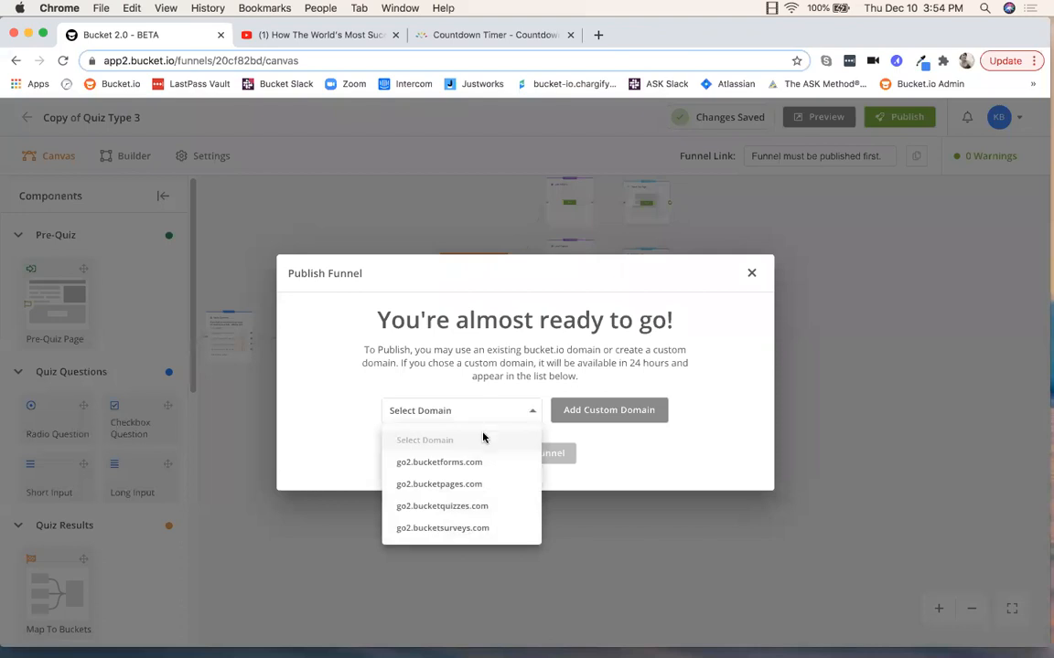
pyautogui.click(441, 485)
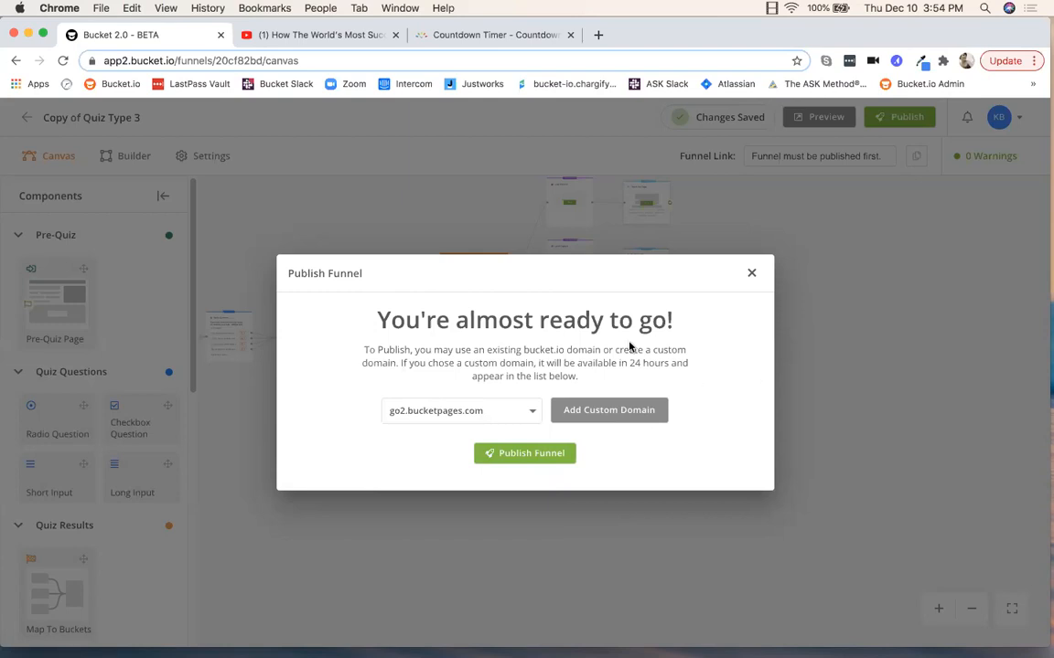
pyautogui.click(525, 454)
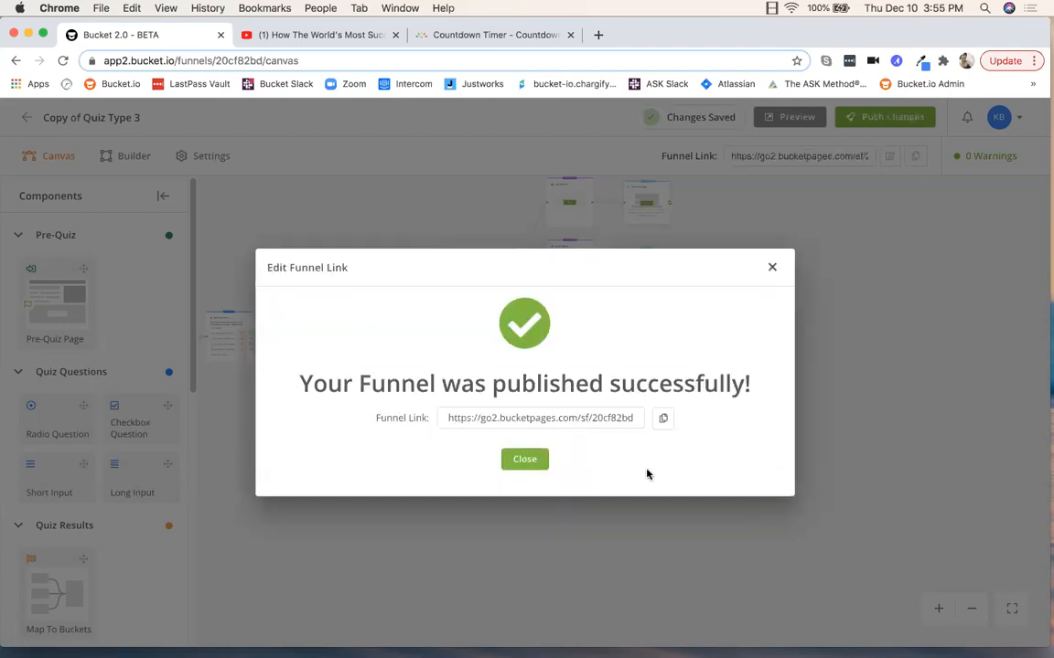
pyautogui.click(663, 419)
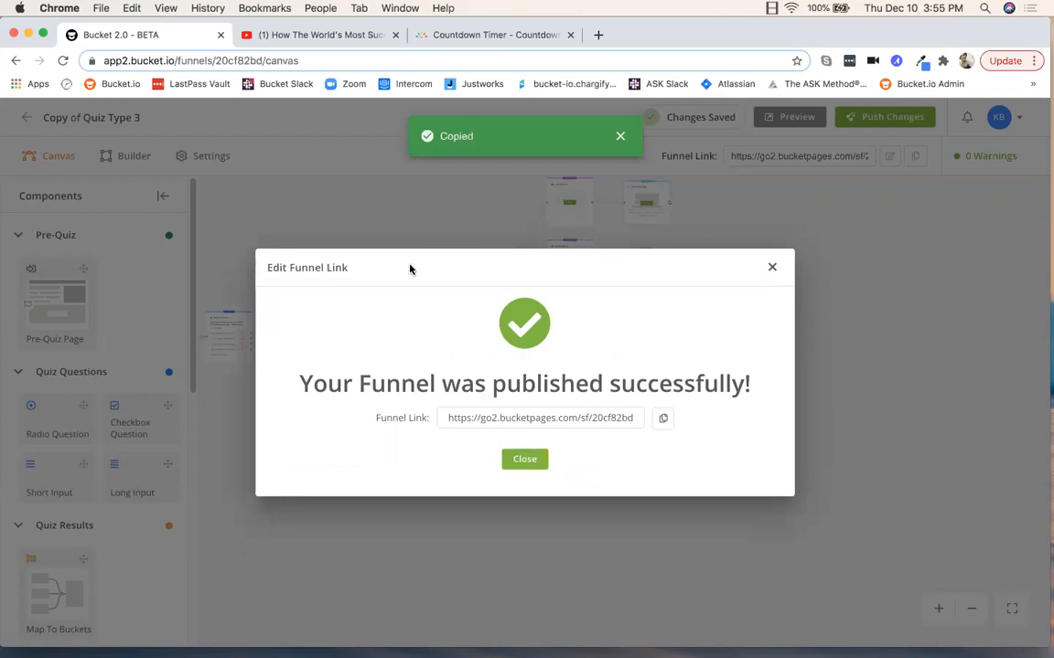
pyautogui.click(524, 460)
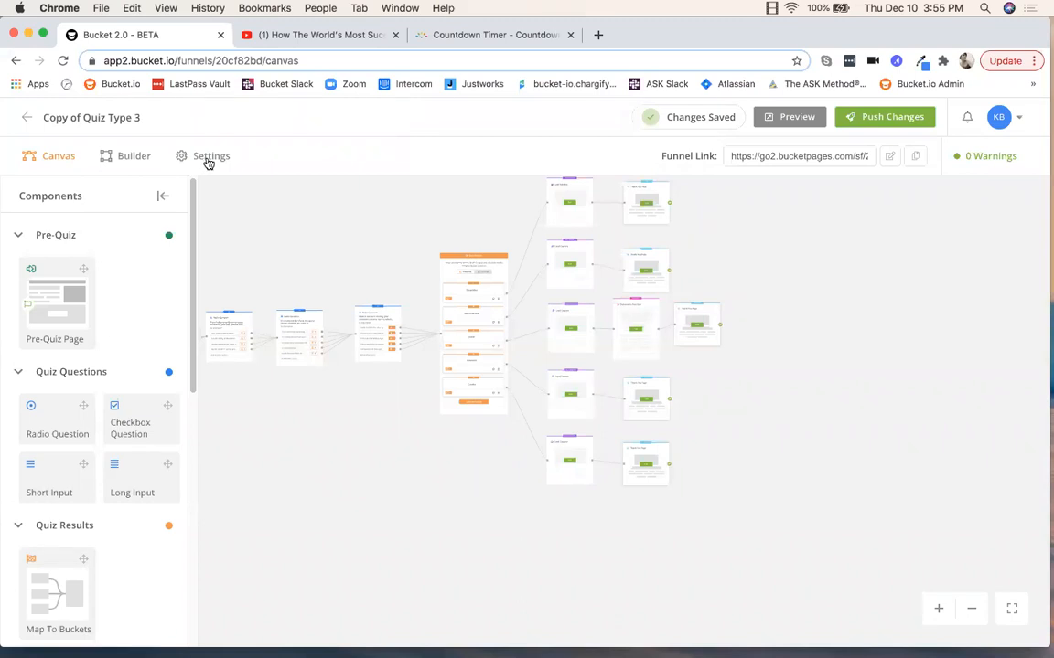
# Review the funnel's Basic Settings, the other main settings sections and the connected integrations, and return to the canvas
pyautogui.click(208, 157)
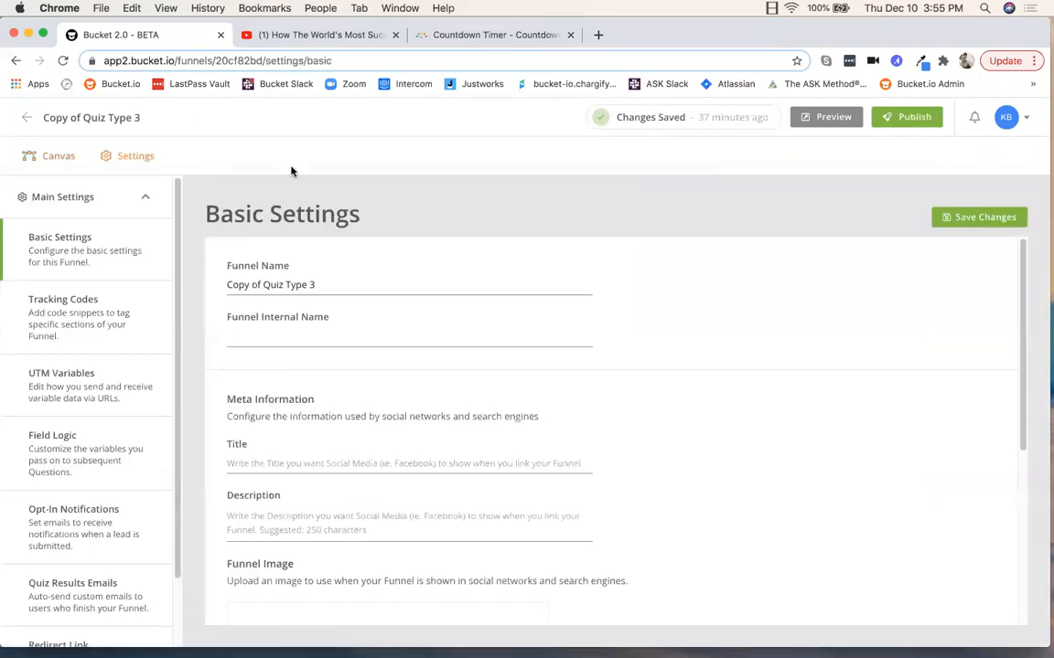
pyautogui.scroll(-2, 368, 365)
pyautogui.scroll(-5, 368, 365)
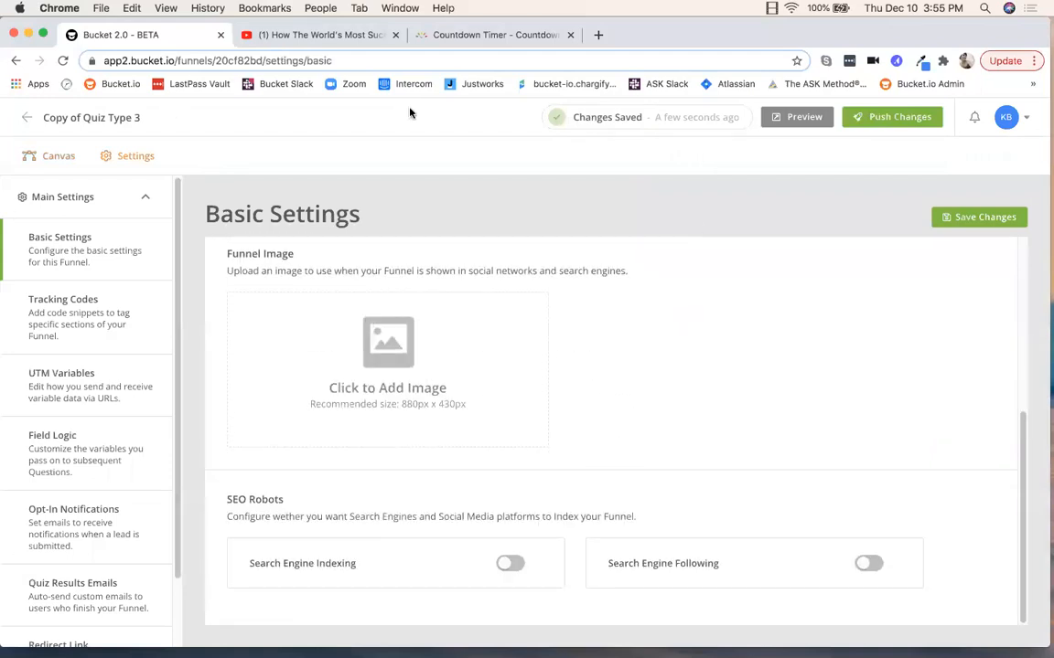
pyautogui.scroll(-2, 62, 366)
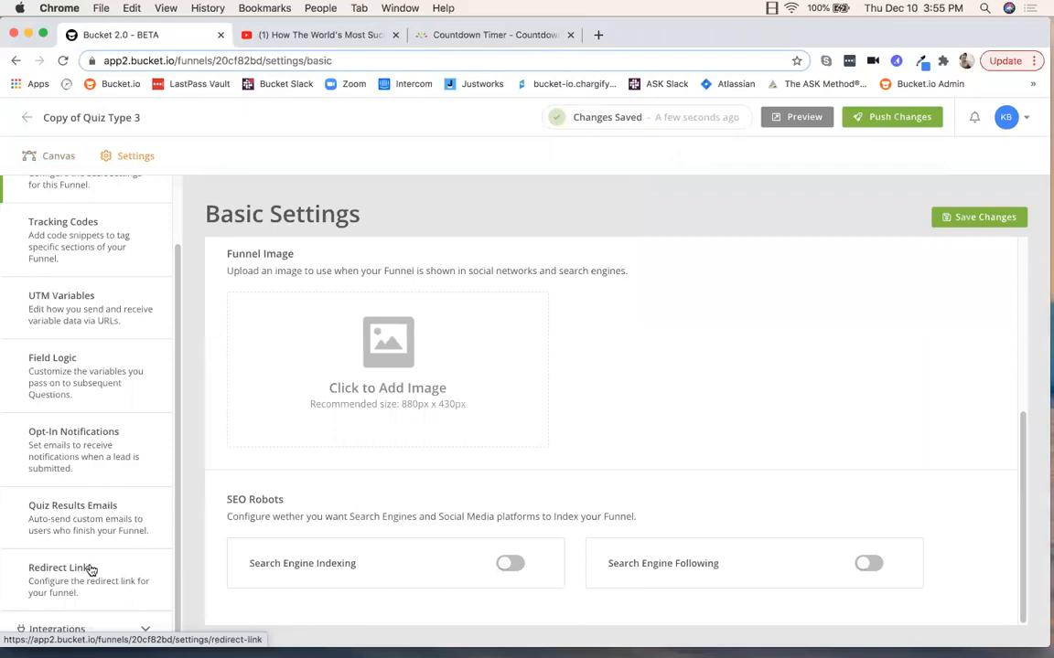
pyautogui.click(93, 628)
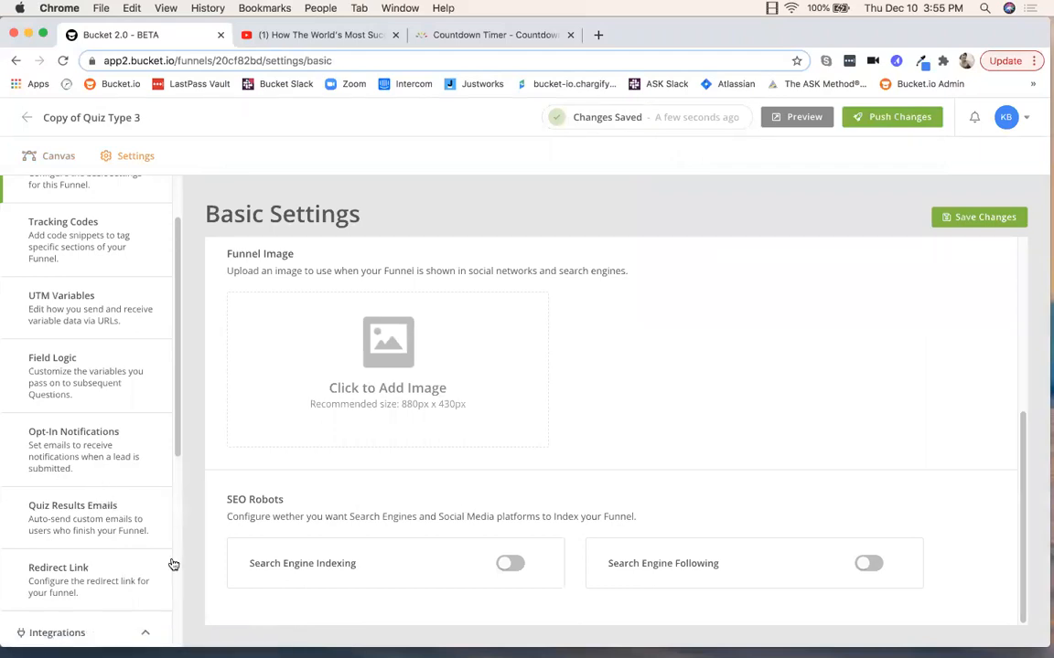
pyautogui.click(144, 632)
pyautogui.click(144, 624)
pyautogui.scroll(-5, 136, 605)
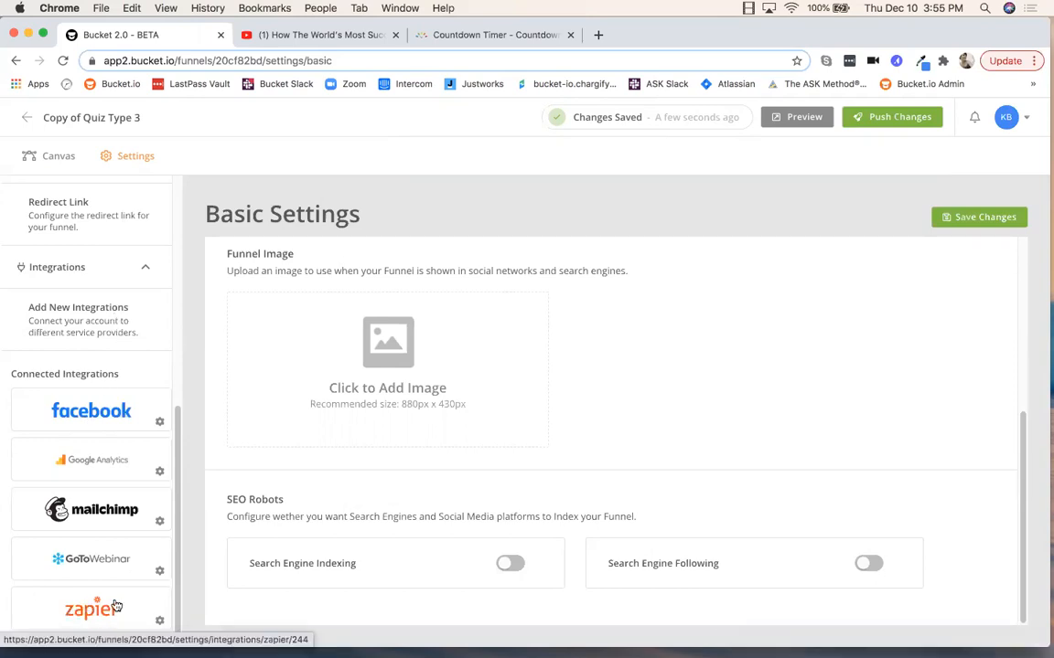
pyautogui.click(55, 159)
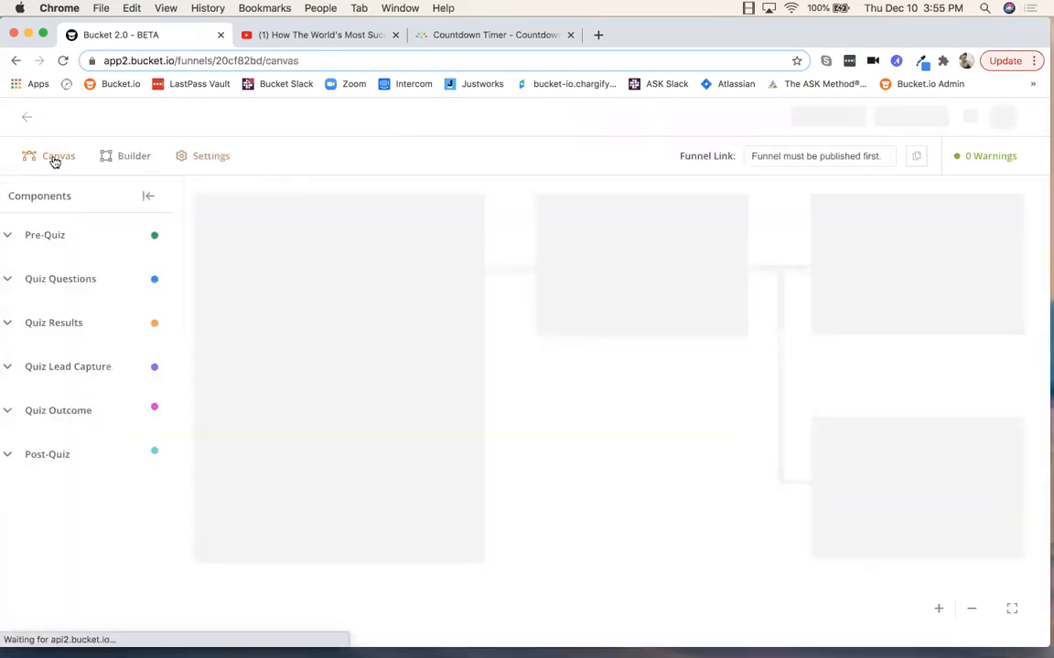